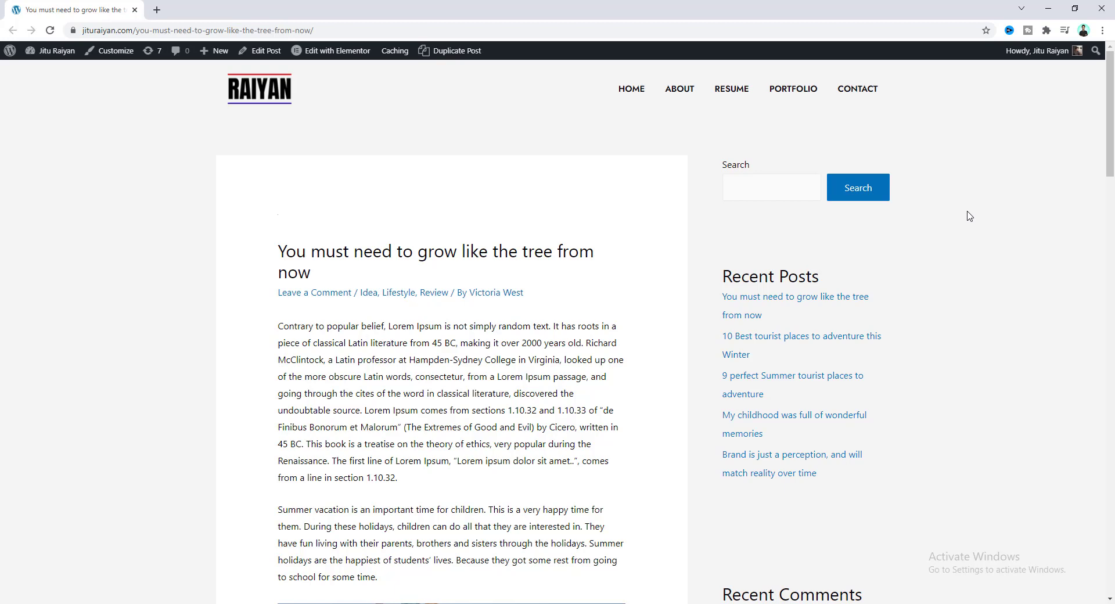
Examine the default post layout and the finished "10 Best tourist places to adventure this Winter" post, including its author box and share options
{"action": "scroll", "coordinate": [968, 216], "scroll_direction": "down", "scroll_amount": 15}
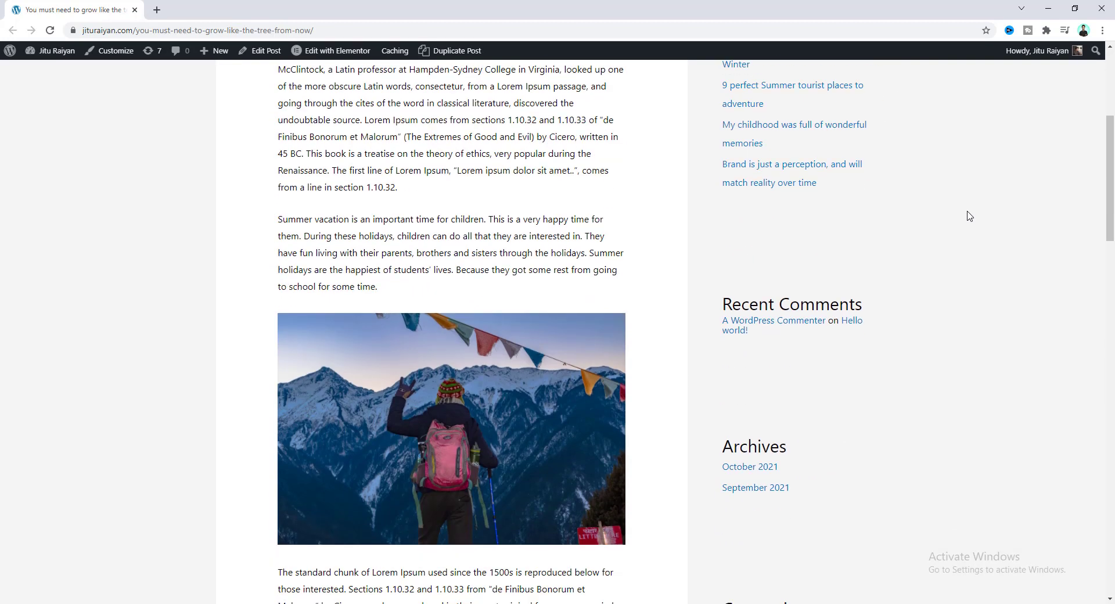
{"action": "scroll", "coordinate": [968, 216], "scroll_direction": "down", "scroll_amount": 4}
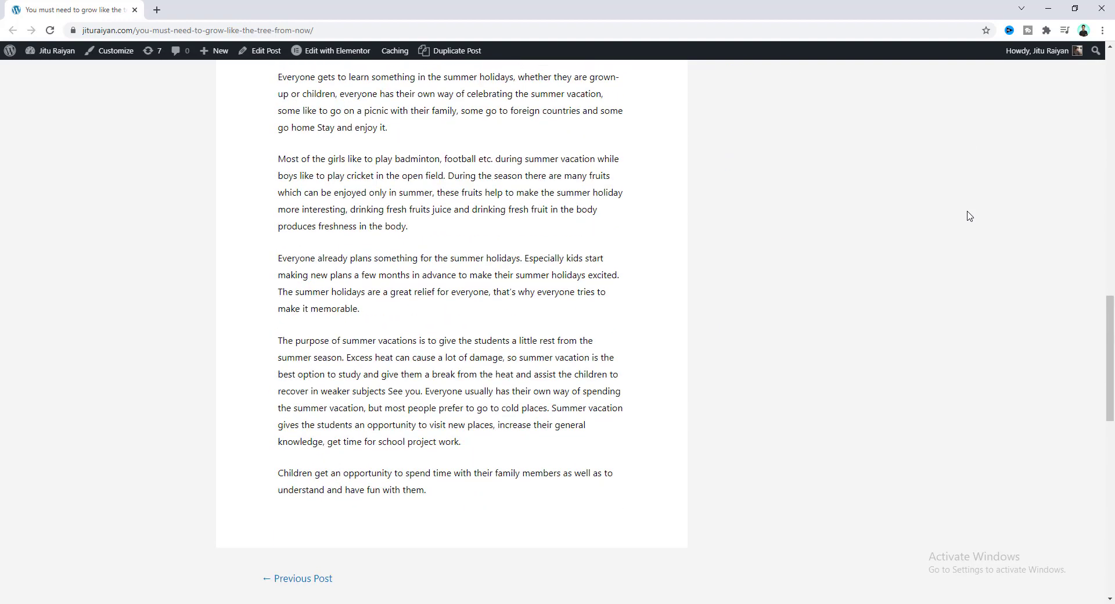
{"action": "scroll", "coordinate": [968, 216], "scroll_direction": "up", "scroll_amount": 12}
{"action": "scroll", "coordinate": [969, 216], "scroll_direction": "up", "scroll_amount": 8}
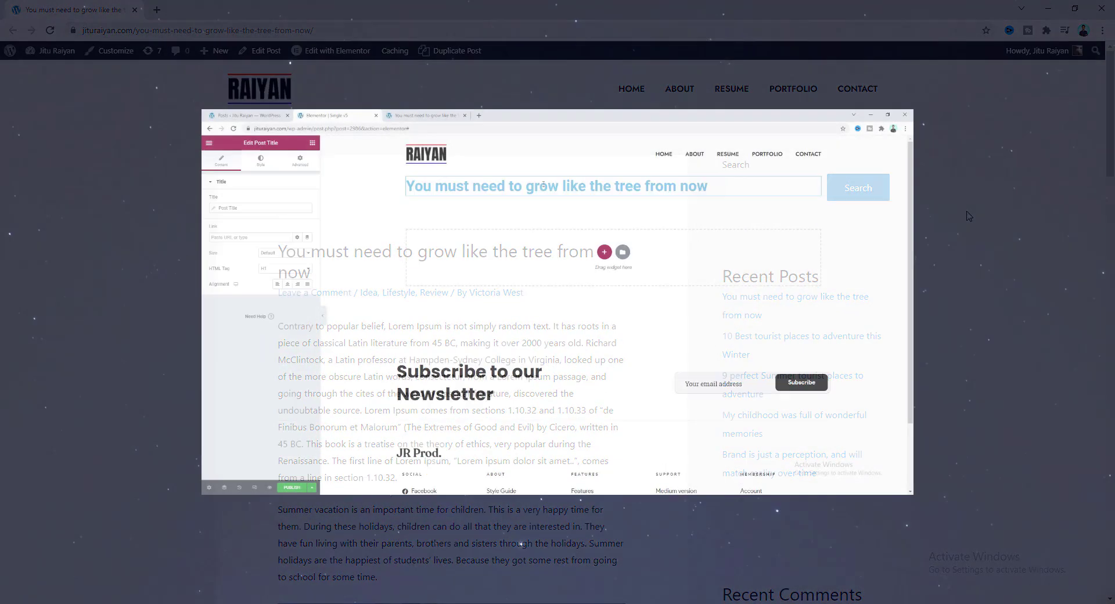
{"action": "scroll", "coordinate": [581, 331], "scroll_direction": "down", "scroll_amount": 2}
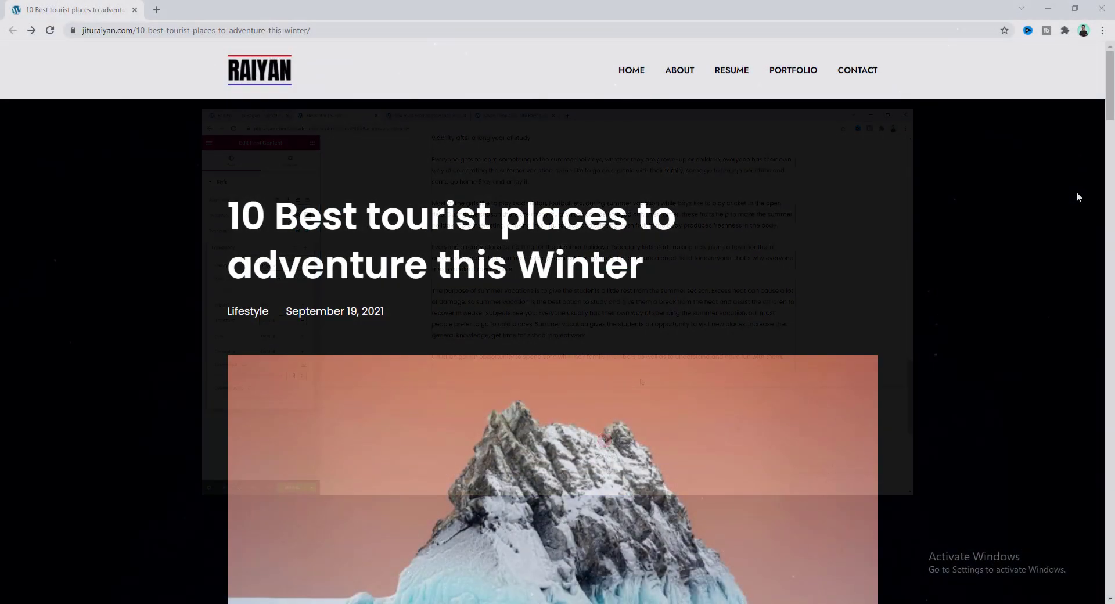
{"action": "scroll", "coordinate": [1075, 191], "scroll_direction": "down", "scroll_amount": 2}
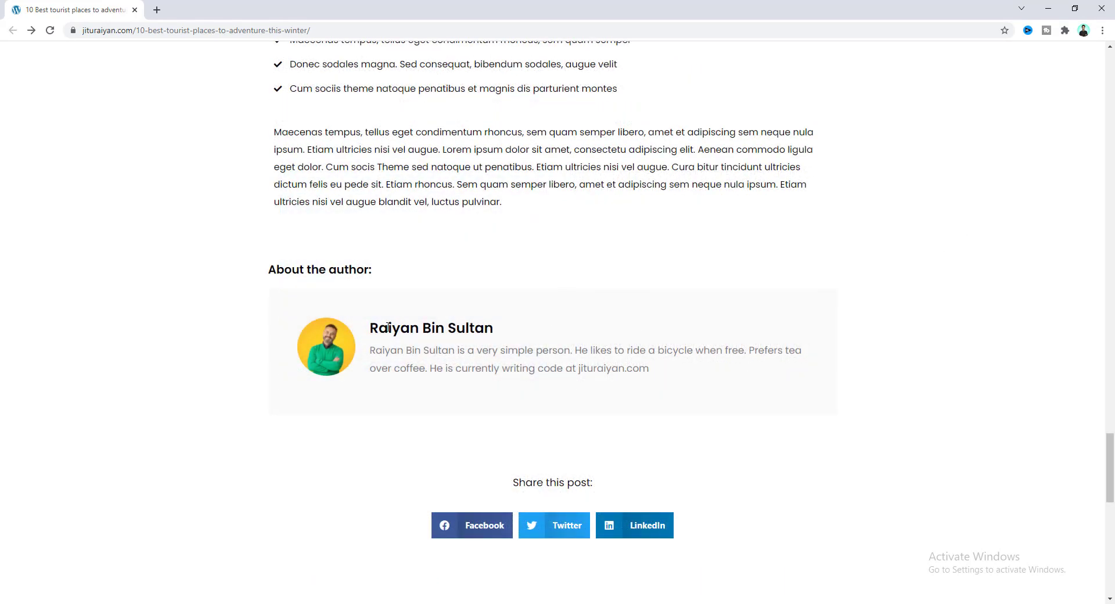
{"action": "left_click_drag", "start_coordinate": [423, 346], "coordinate": [464, 369]}
{"action": "left_click", "coordinate": [519, 363]}
{"action": "left_click", "coordinate": [479, 529]}
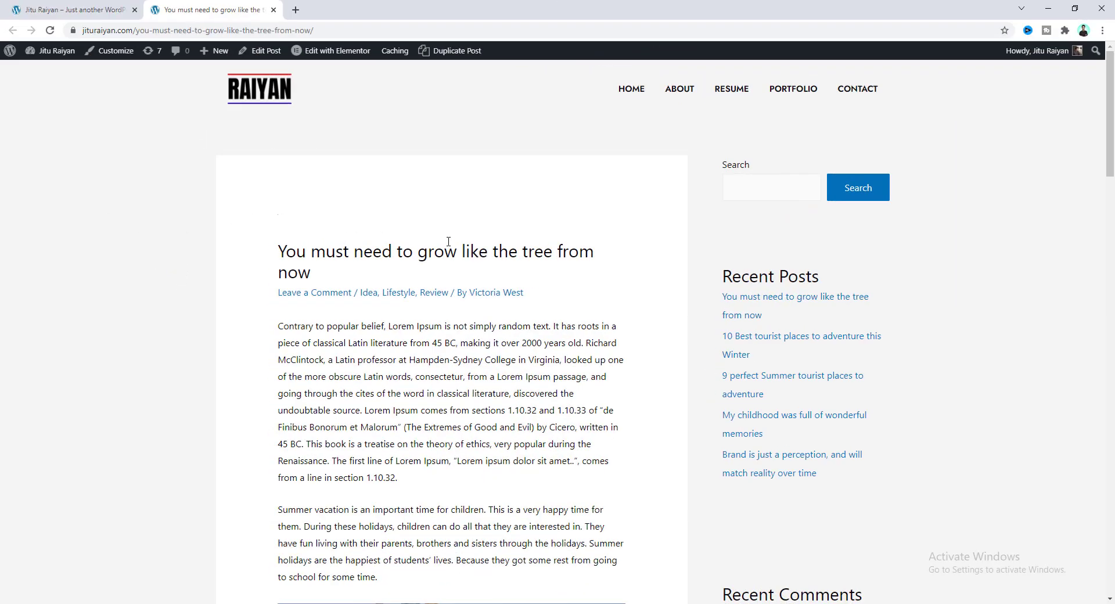
{"action": "left_click_drag", "start_coordinate": [1110, 119], "coordinate": [1110, 72]}
From the site dashboard, open the Theme Builder templates and show only the Single Post ones
{"action": "left_click", "coordinate": [88, 6]}
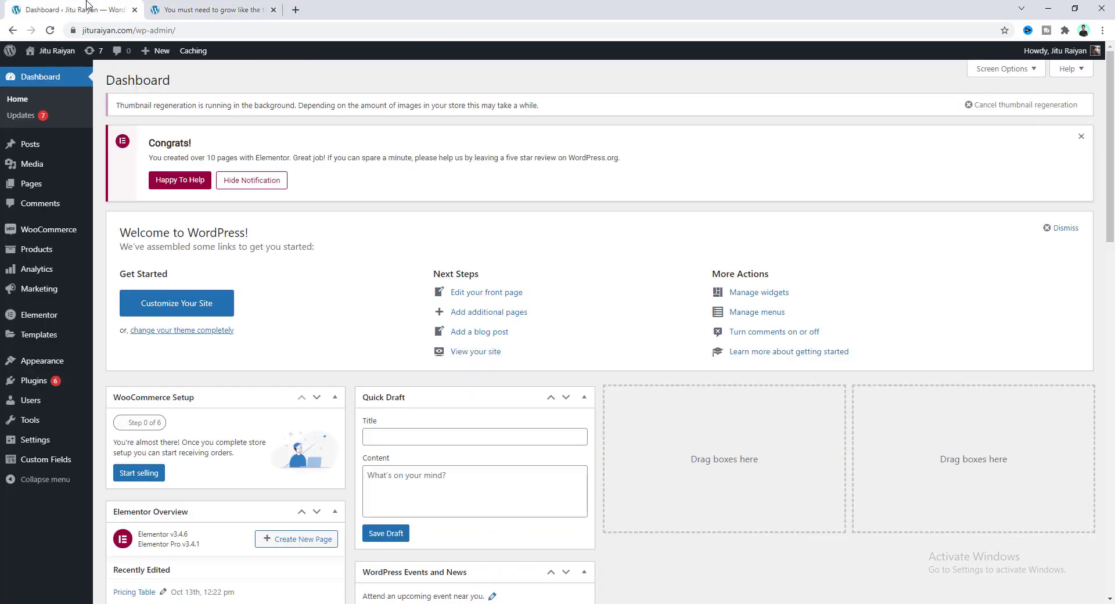
{"action": "mouse_move", "coordinate": [49, 340]}
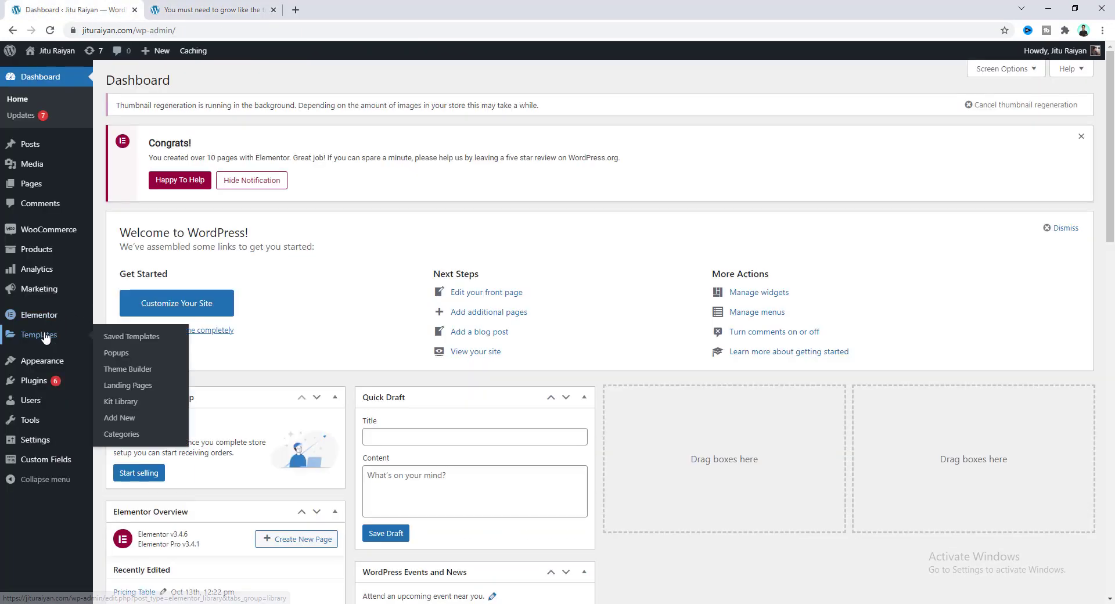
{"action": "left_click", "coordinate": [120, 373]}
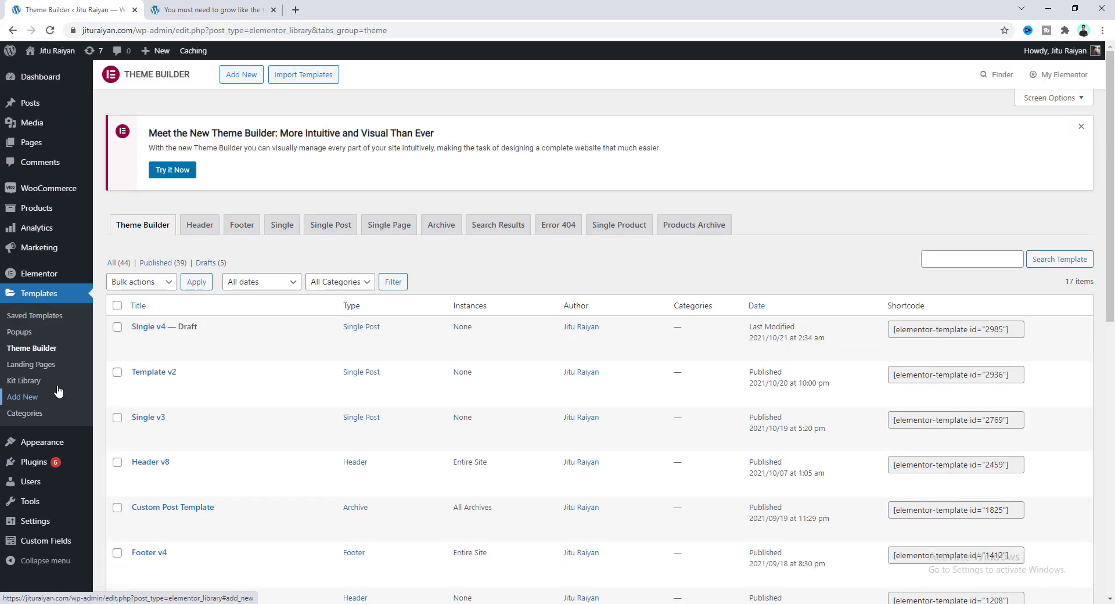
{"action": "left_click", "coordinate": [325, 229]}
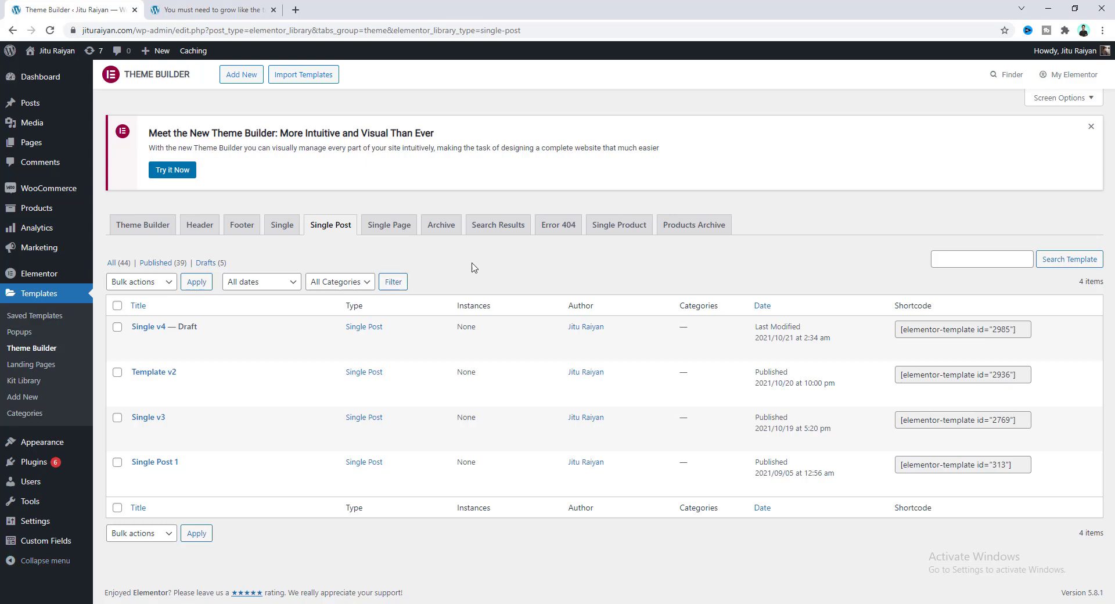
Create a new Single Post template named "Single v5" and dismiss the block library to start from a blank layout
{"action": "left_click", "coordinate": [233, 83]}
{"action": "left_click", "coordinate": [597, 375]}
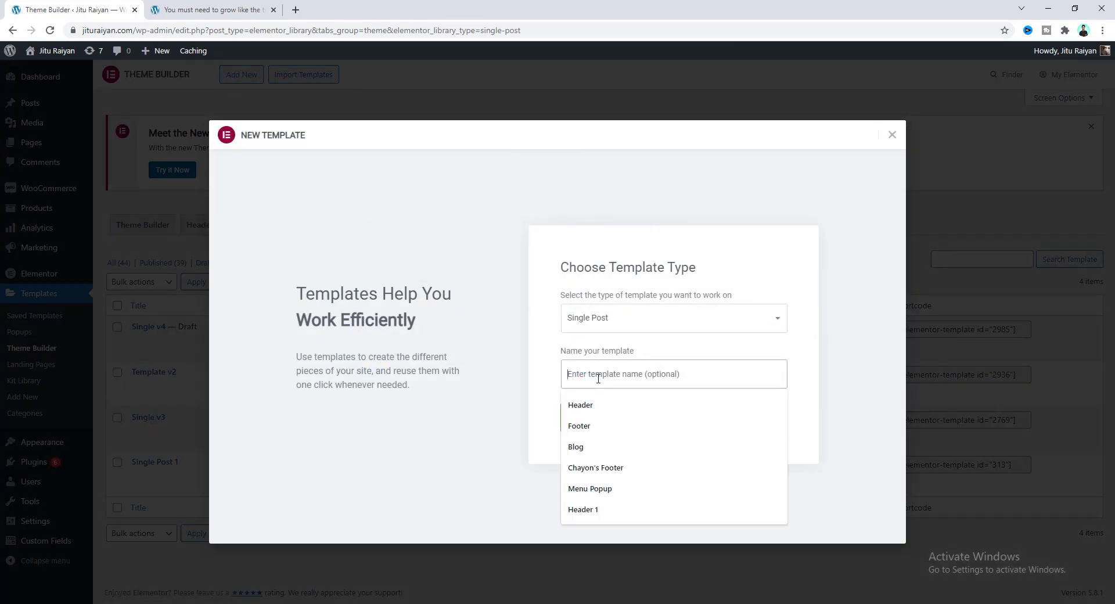
{"action": "type", "text": "Si"}
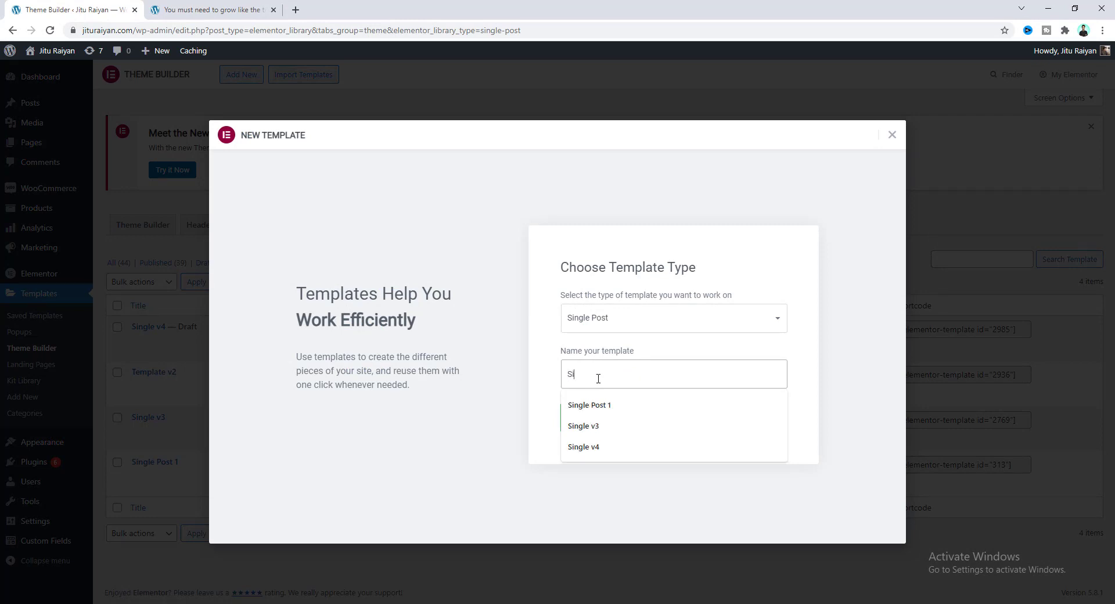
{"action": "type", "text": "ngle v5"}
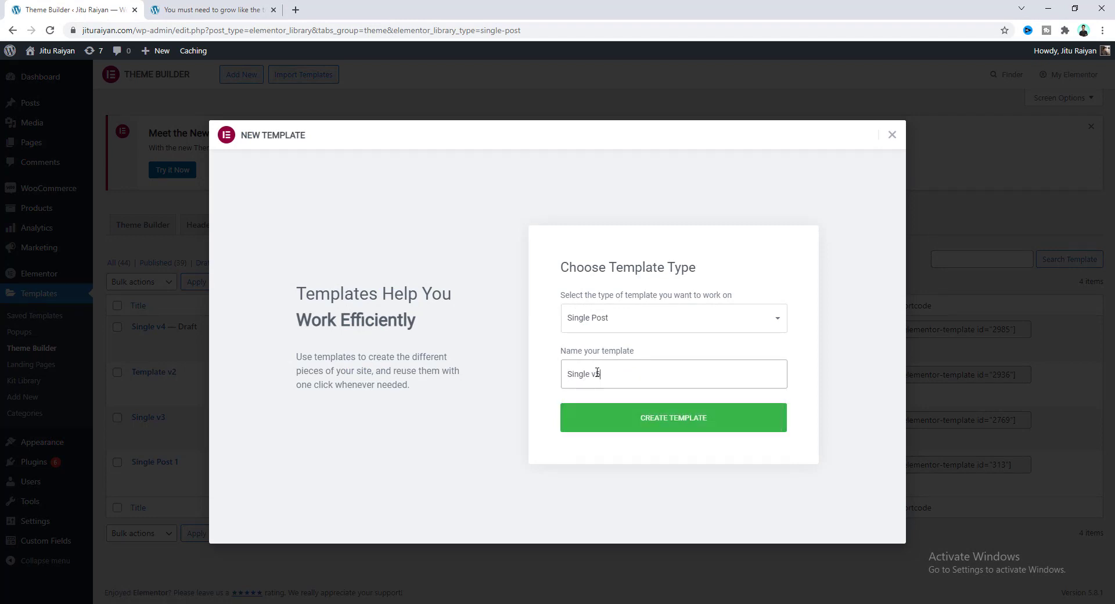
{"action": "left_click", "coordinate": [646, 431]}
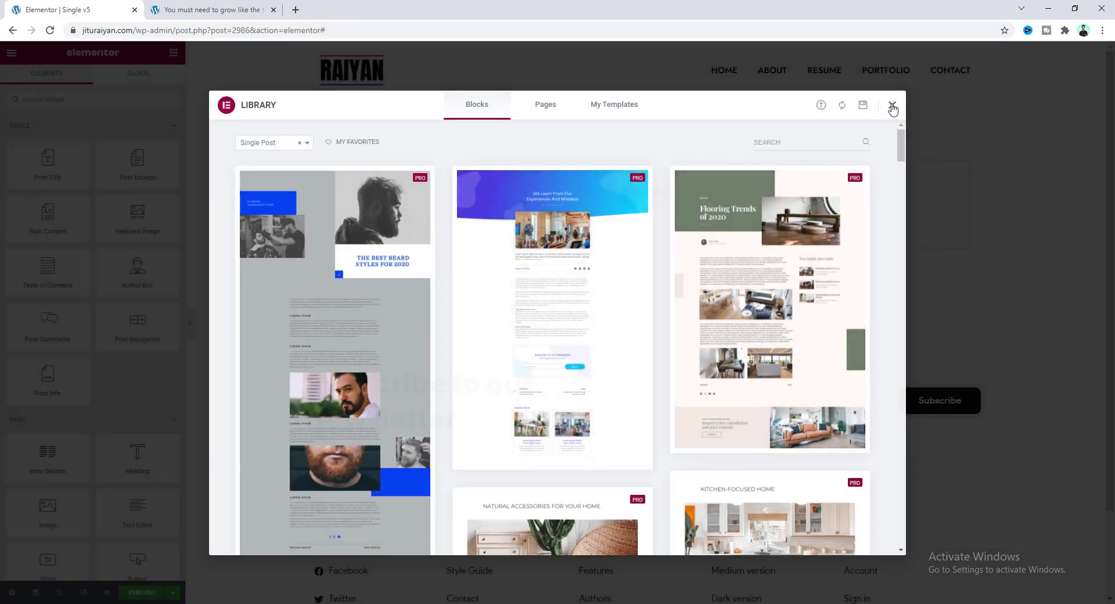
{"action": "left_click", "coordinate": [893, 107]}
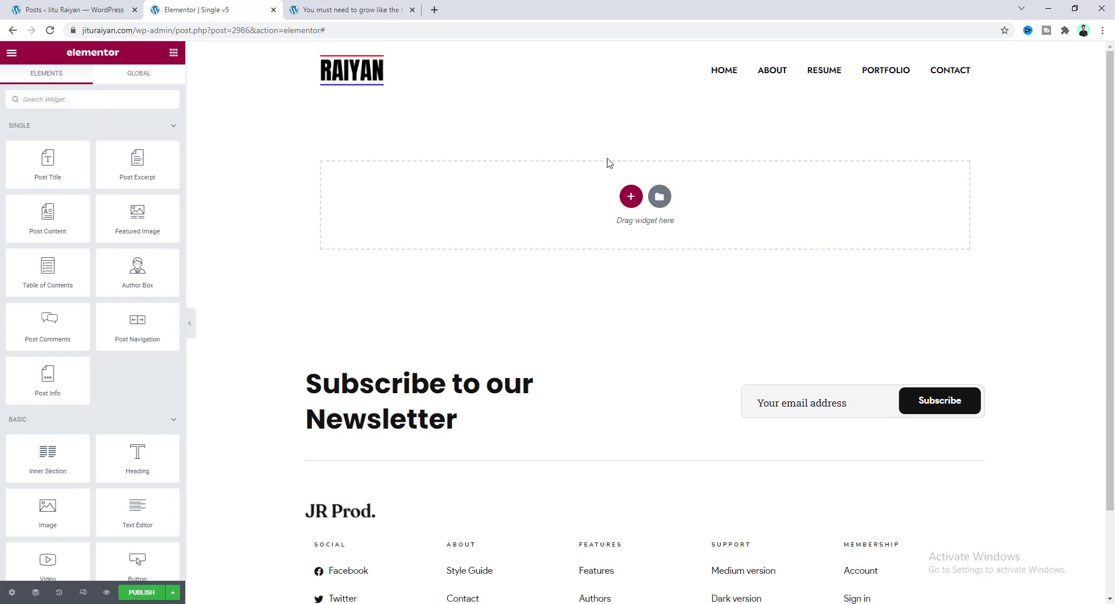
Insert a single-column section and place a Post Title widget in it
{"action": "left_click", "coordinate": [630, 197]}
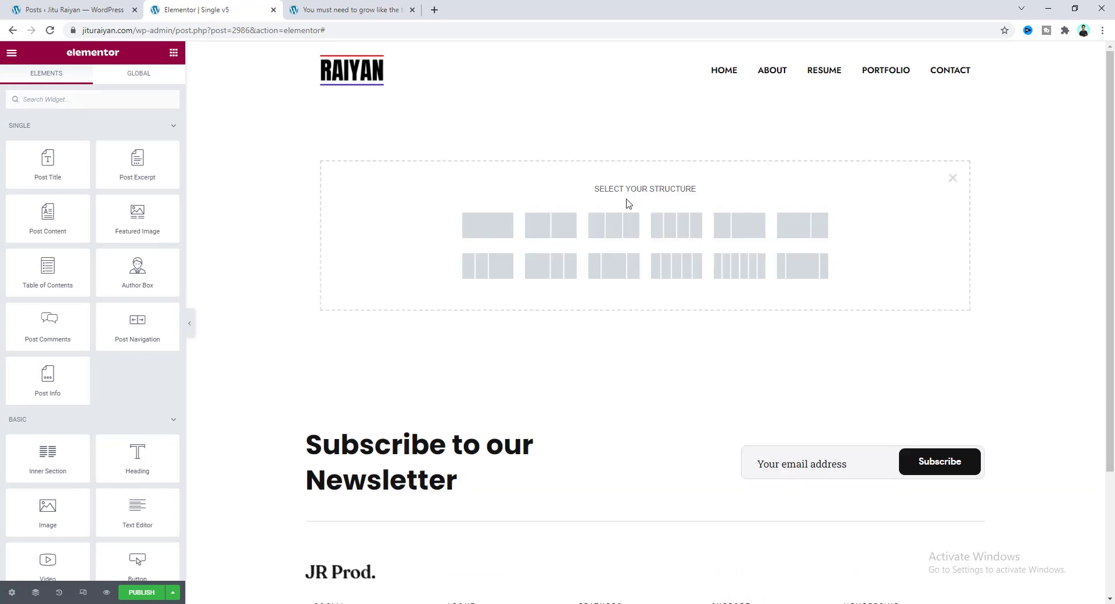
{"action": "left_click", "coordinate": [487, 234]}
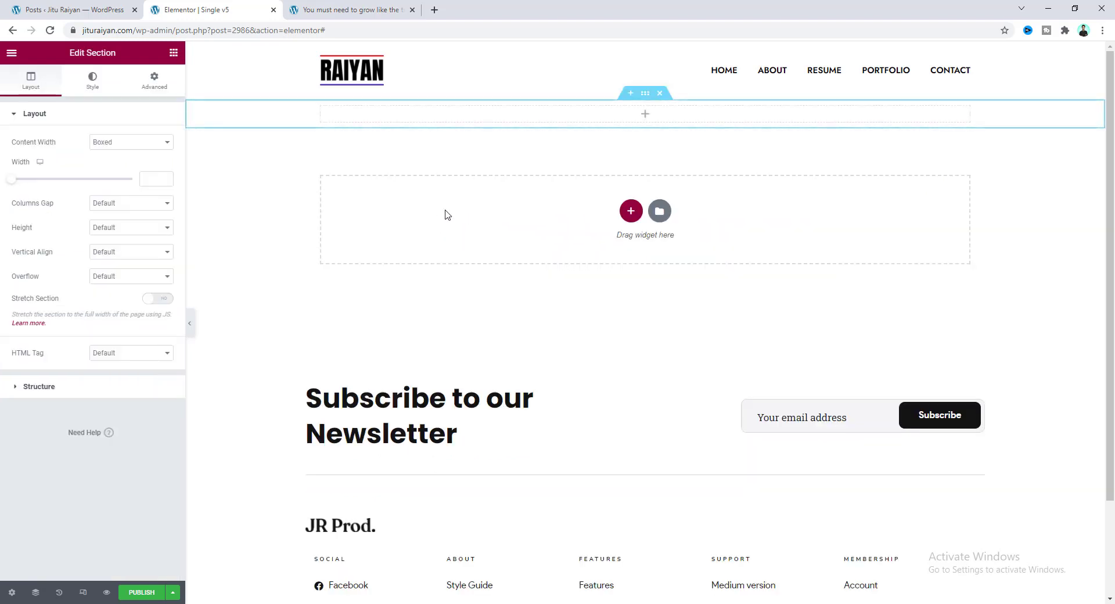
{"action": "left_click", "coordinate": [173, 53]}
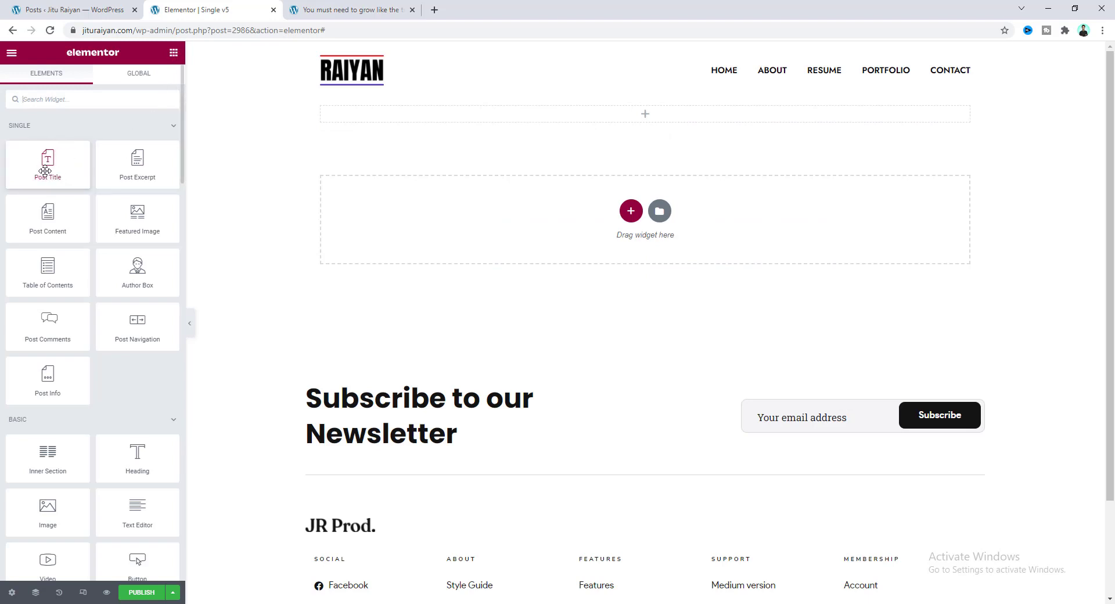
{"action": "left_click_drag", "start_coordinate": [46, 169], "coordinate": [534, 119]}
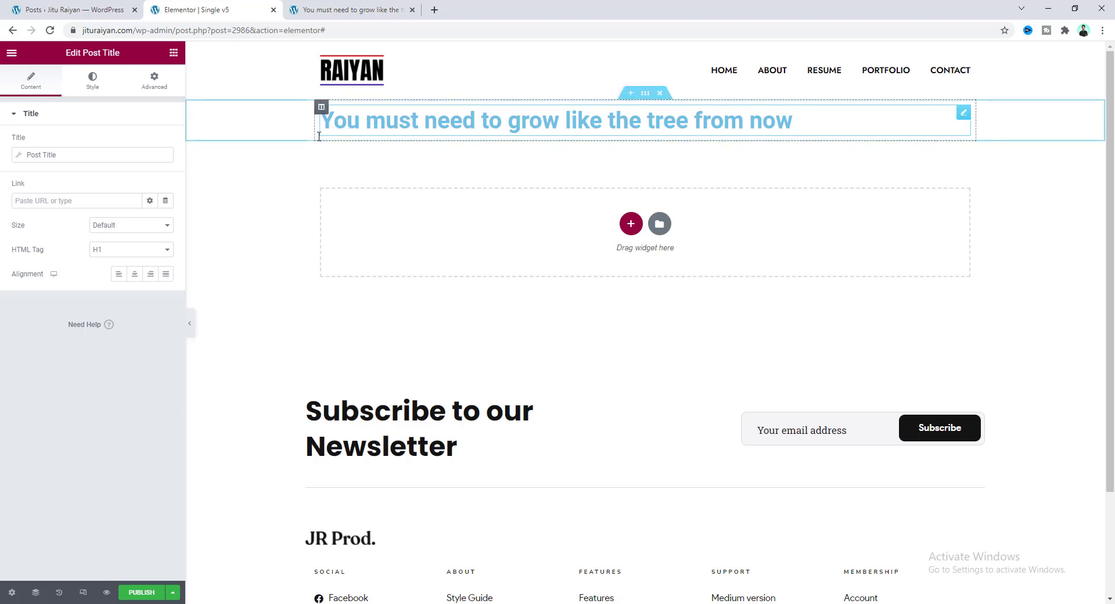
Compare the inserted title with the first entry in the site's posts list, and return to the template
{"action": "left_click", "coordinate": [88, 5]}
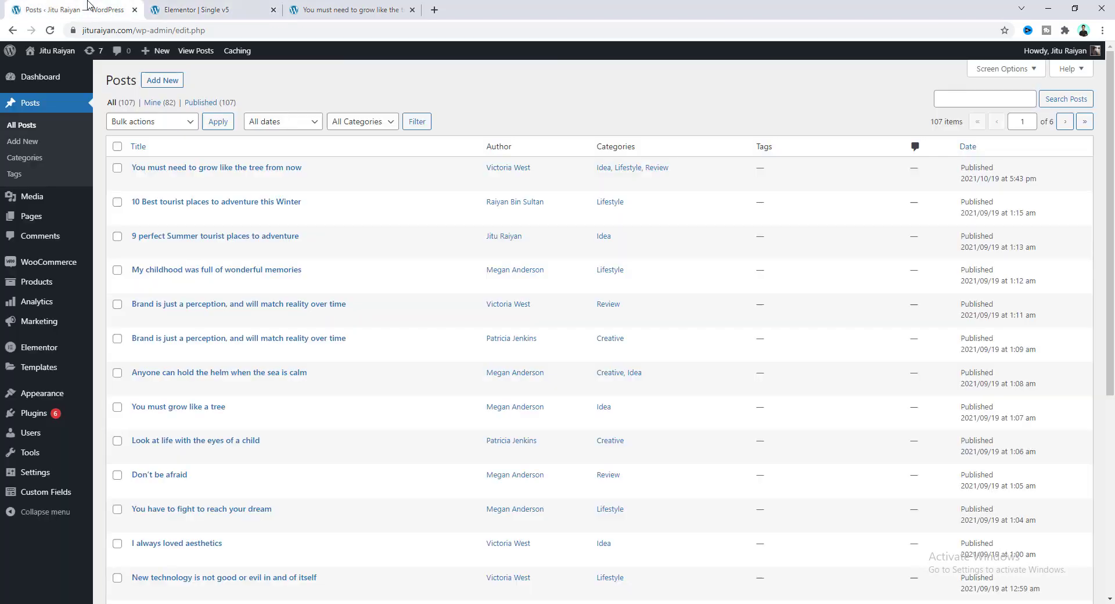
{"action": "mouse_move", "coordinate": [137, 161]}
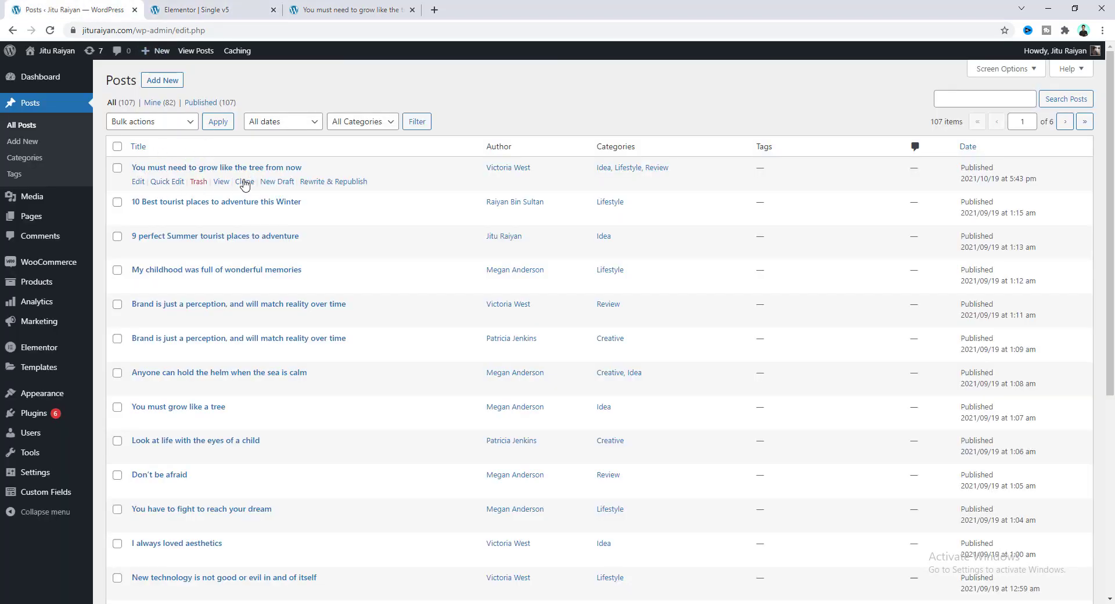
{"action": "left_click", "coordinate": [192, 10]}
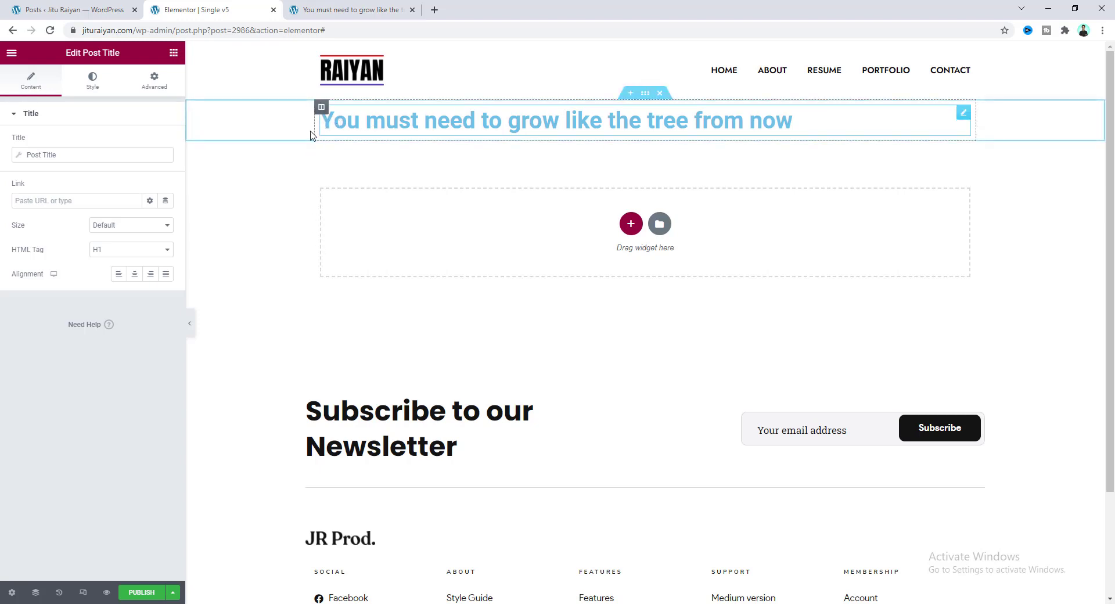
Place a Featured Image widget below the post title and open the first listed post for editing to check its image
{"action": "left_click", "coordinate": [173, 52]}
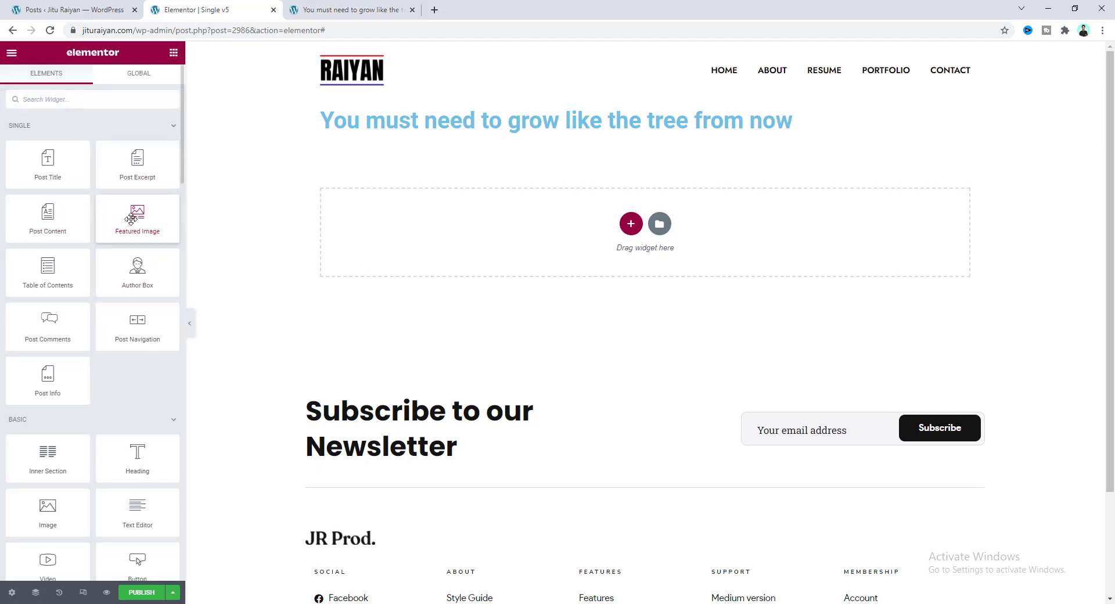
{"action": "left_click_drag", "start_coordinate": [131, 219], "coordinate": [445, 133]}
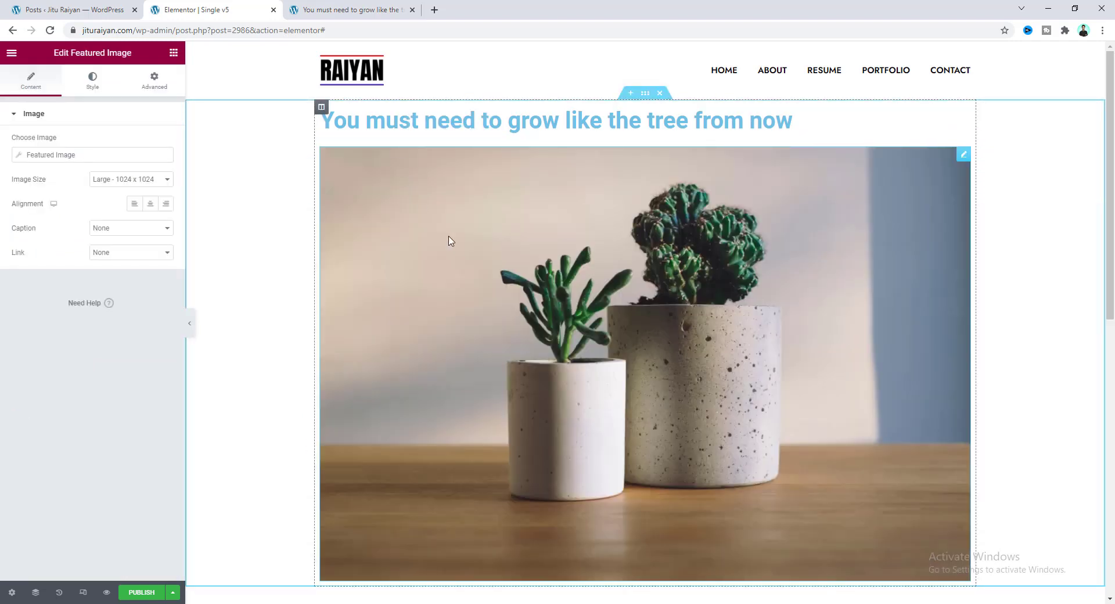
{"action": "left_click", "coordinate": [83, 6]}
{"action": "left_click", "coordinate": [226, 168]}
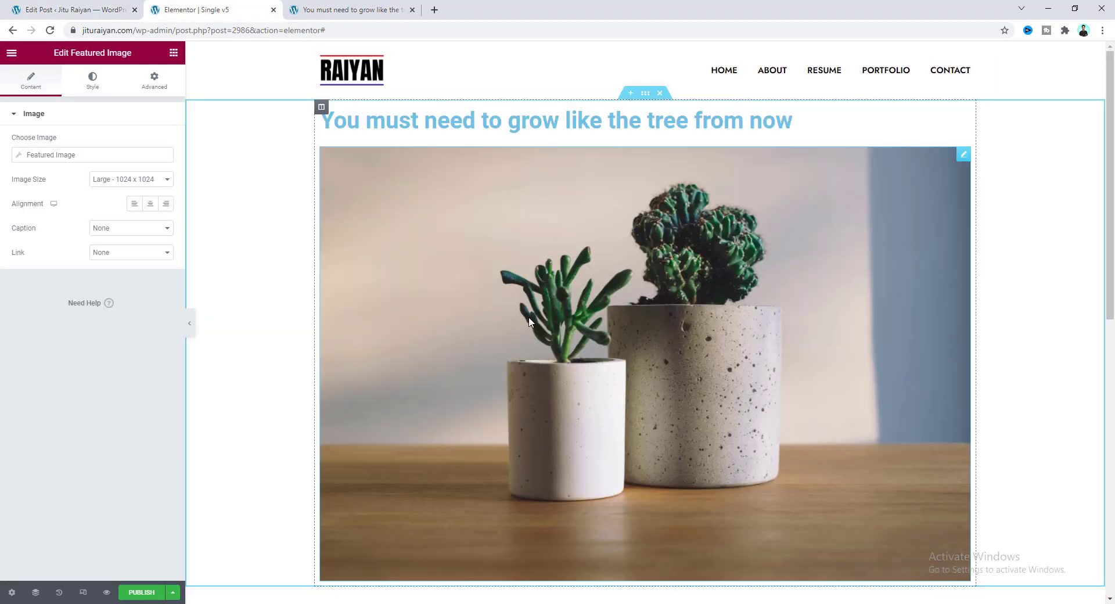
Place a Post Info widget between the title and the featured image, keeping only its Date item
{"action": "left_click", "coordinate": [174, 55]}
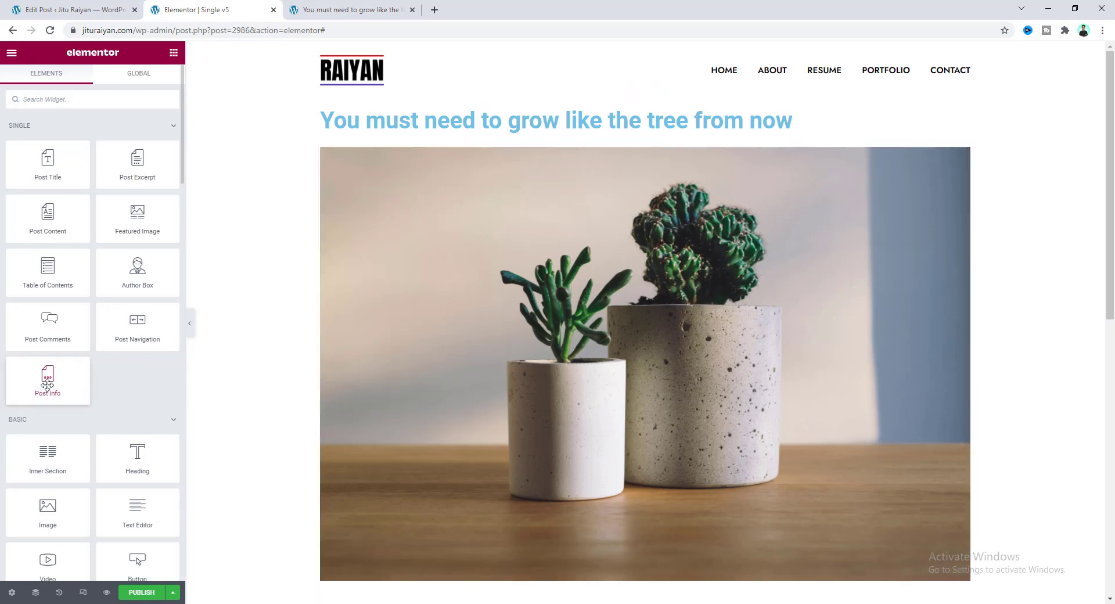
{"action": "left_click_drag", "start_coordinate": [49, 384], "coordinate": [386, 140]}
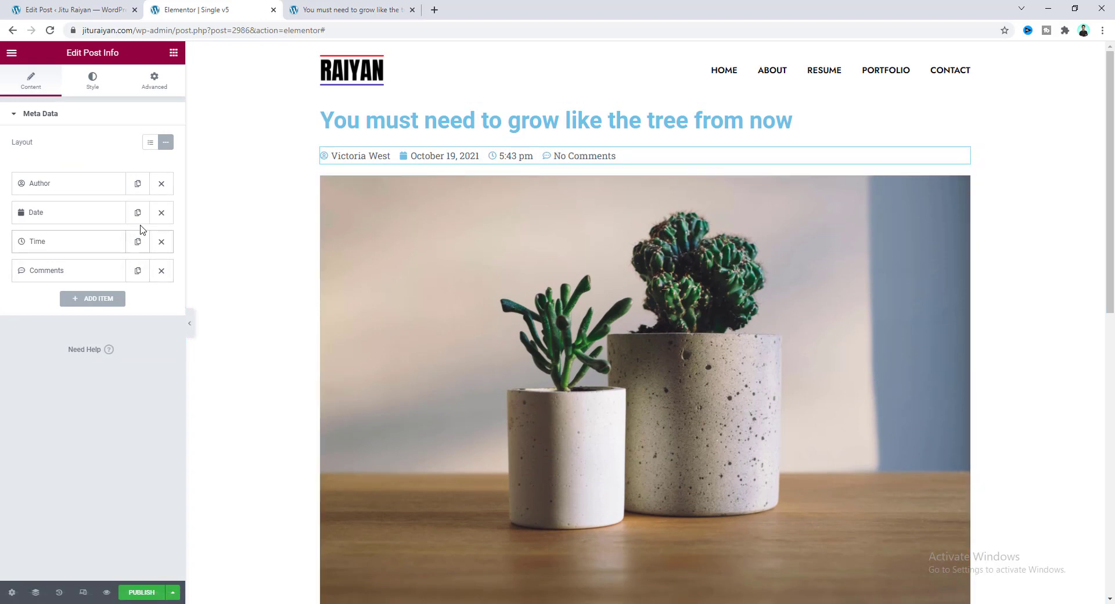
{"action": "left_click", "coordinate": [160, 242]}
{"action": "left_click", "coordinate": [161, 244]}
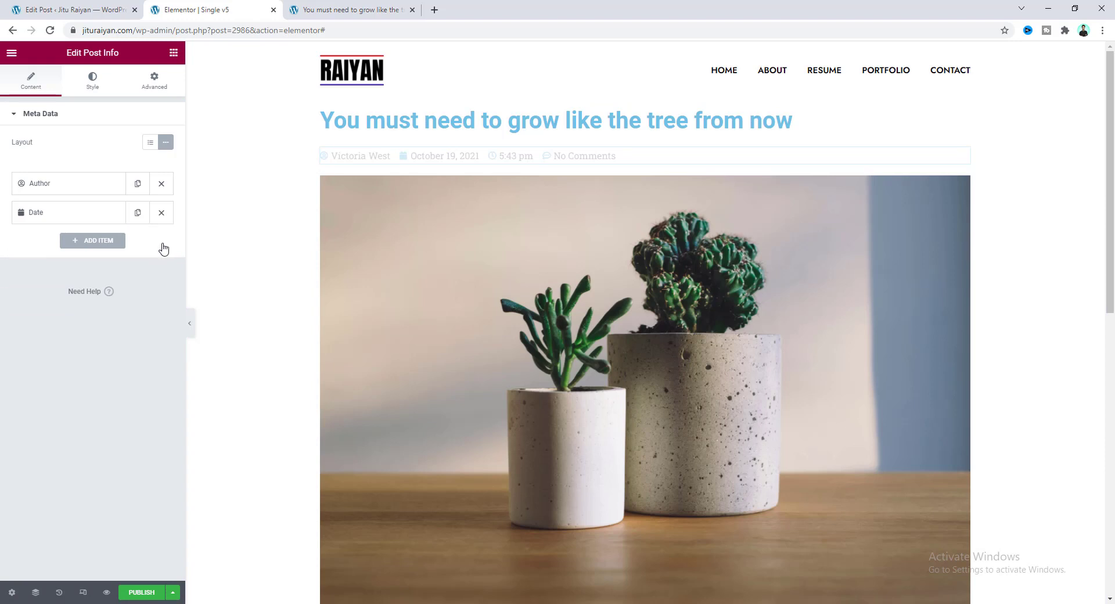
{"action": "left_click", "coordinate": [161, 183]}
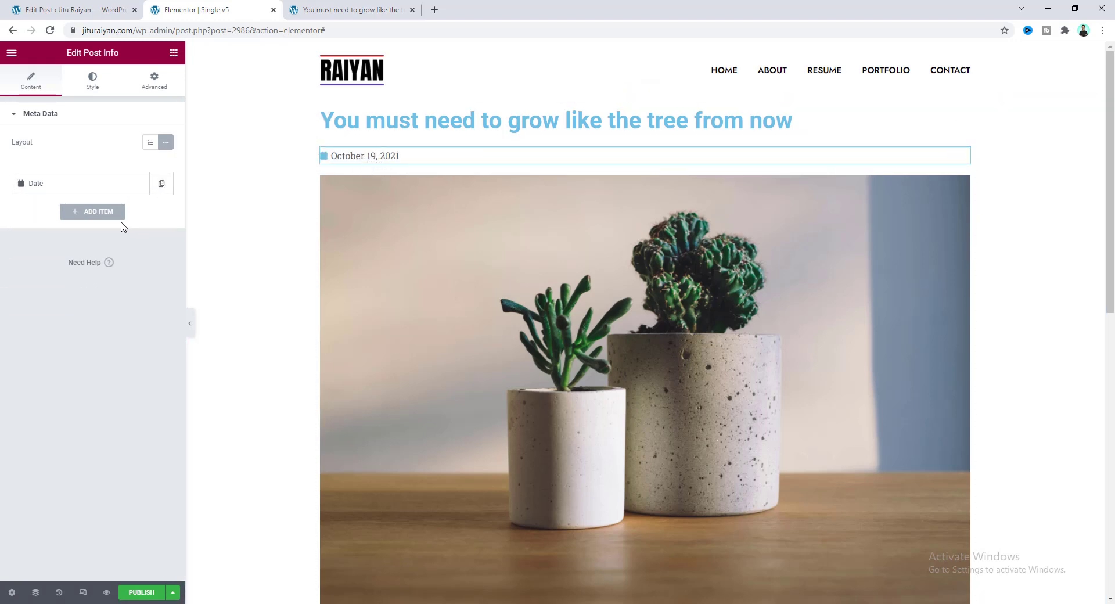
Add a Terms item with the Categories taxonomy to the post info and move it ahead of the Date item
{"action": "left_click", "coordinate": [96, 213]}
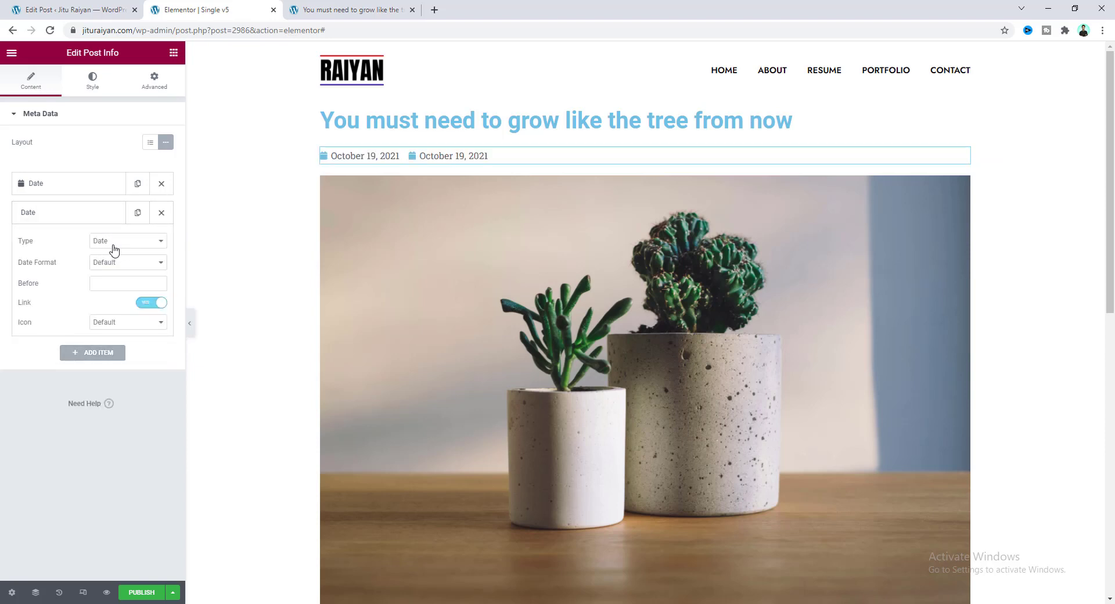
{"action": "left_click", "coordinate": [103, 243]}
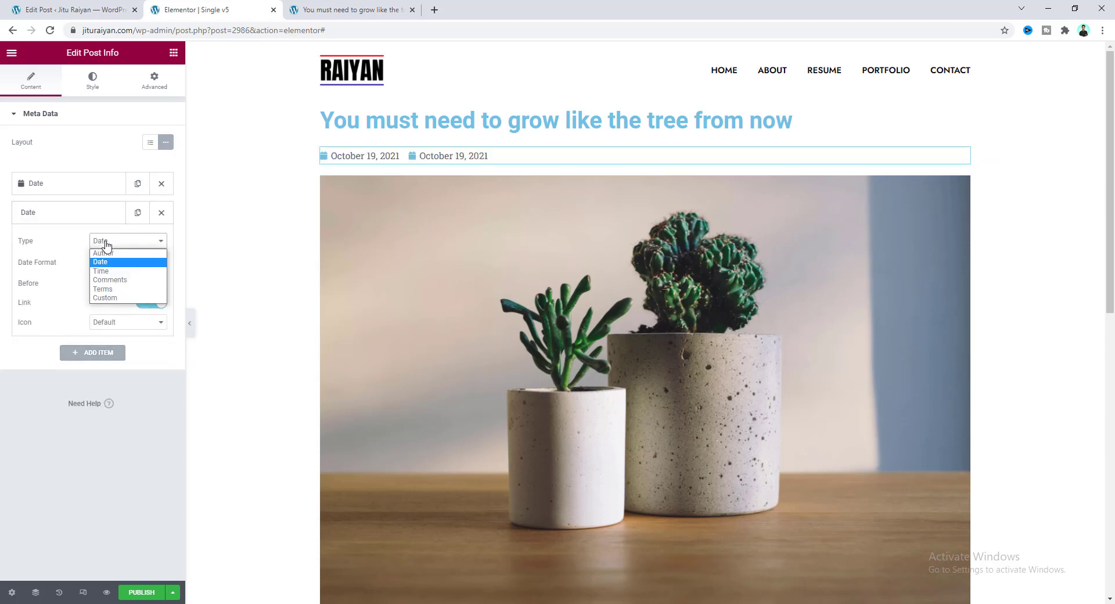
{"action": "left_click", "coordinate": [119, 290]}
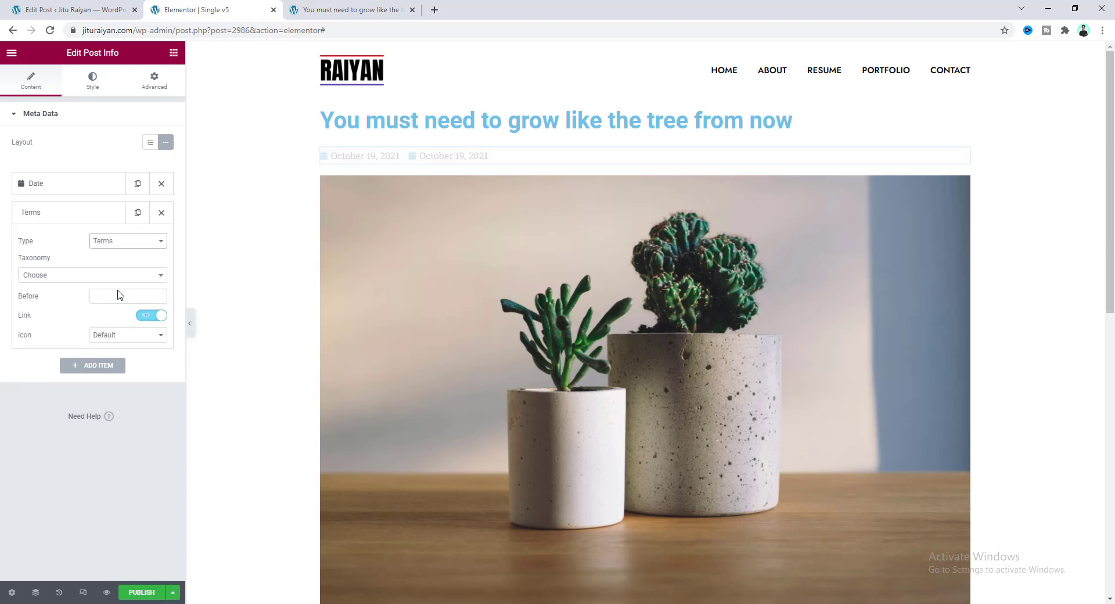
{"action": "left_click", "coordinate": [77, 282]}
{"action": "left_click", "coordinate": [75, 311]}
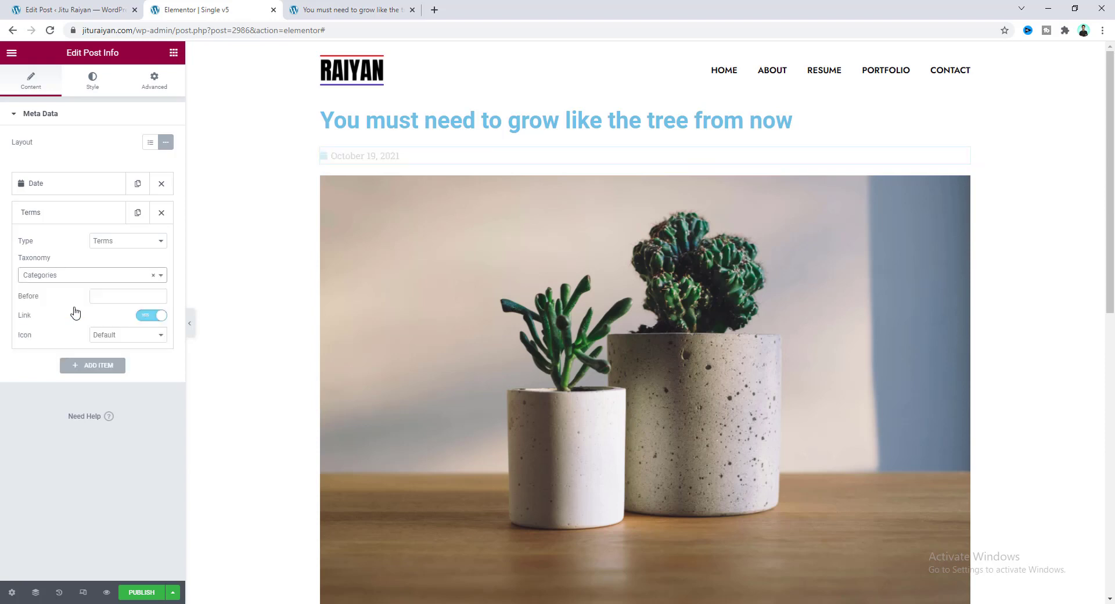
{"action": "left_click", "coordinate": [85, 220]}
{"action": "left_click_drag", "start_coordinate": [85, 220], "coordinate": [83, 189]}
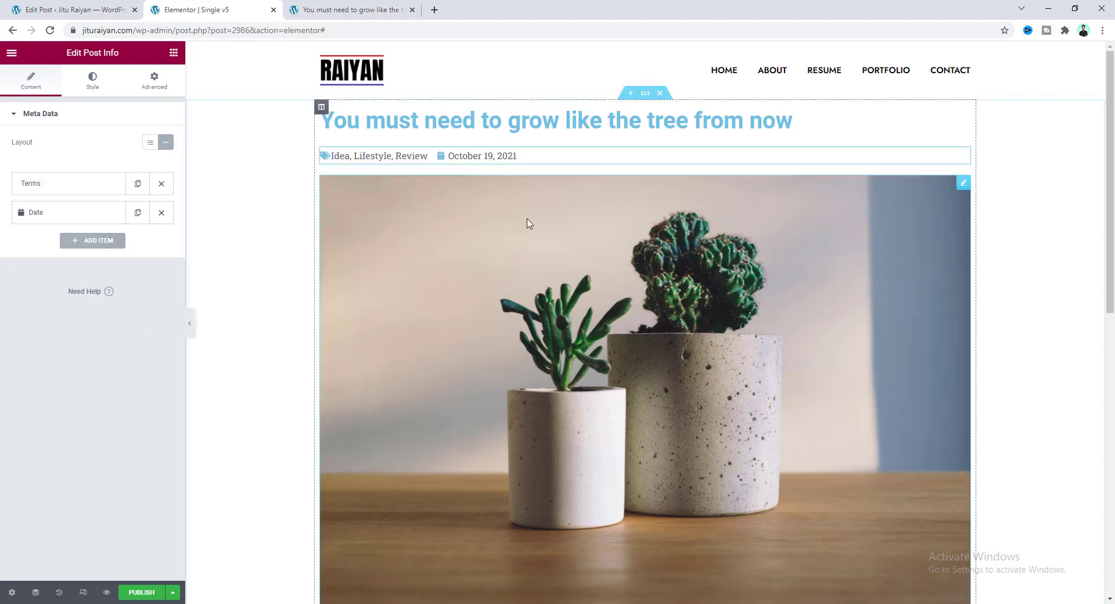
{"action": "scroll", "coordinate": [698, 297], "scroll_direction": "down", "scroll_amount": 3}
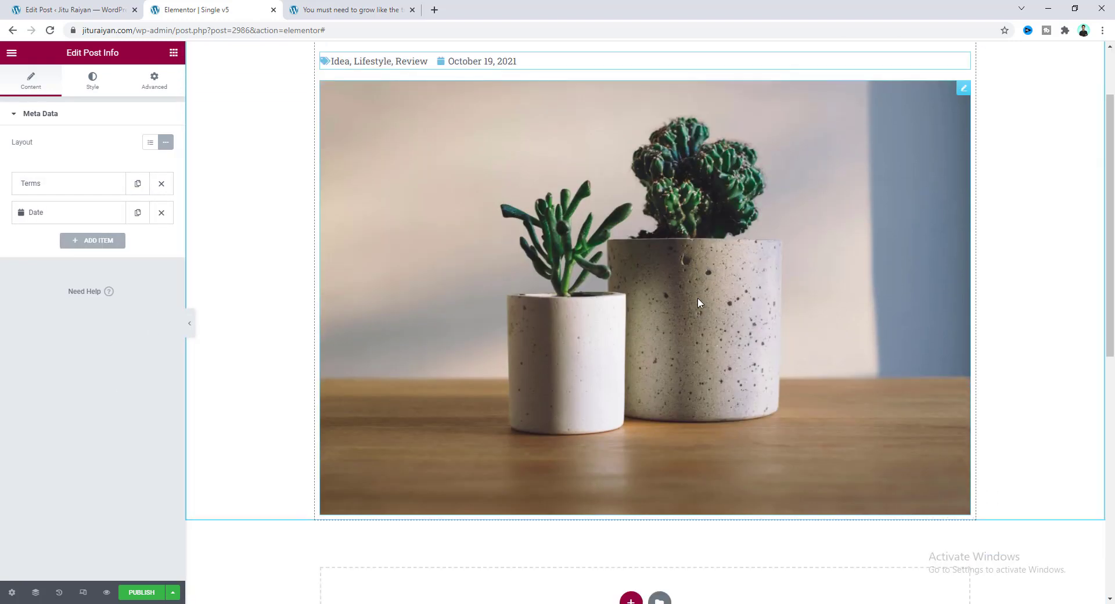
Give the section holding the title, post info and image a classic solid background in black (#000000)
{"action": "scroll", "coordinate": [590, 343], "scroll_direction": "up", "scroll_amount": 3}
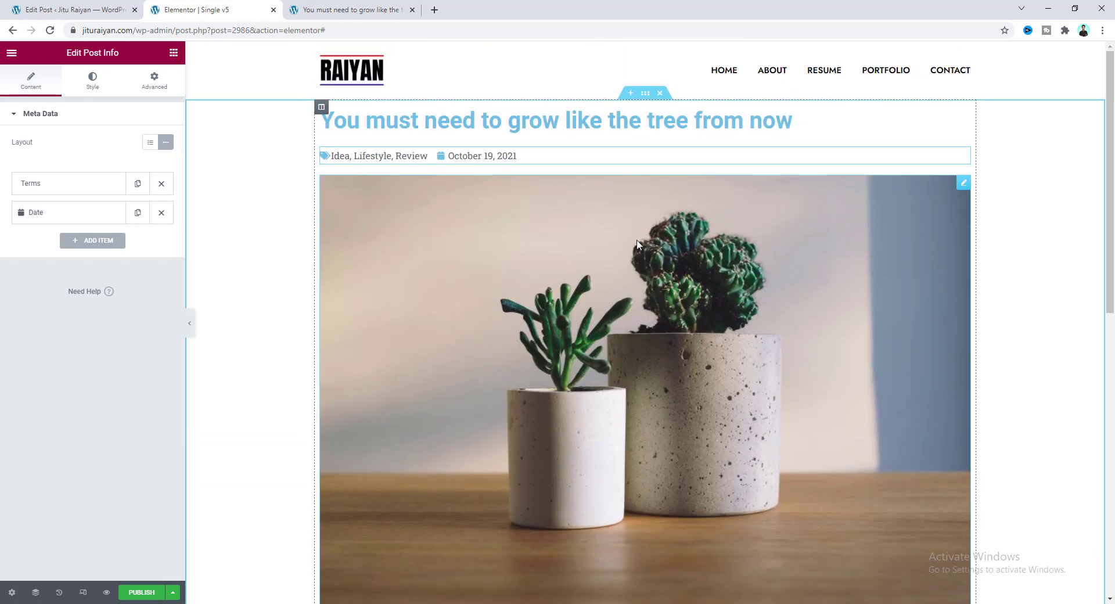
{"action": "left_click", "coordinate": [643, 96]}
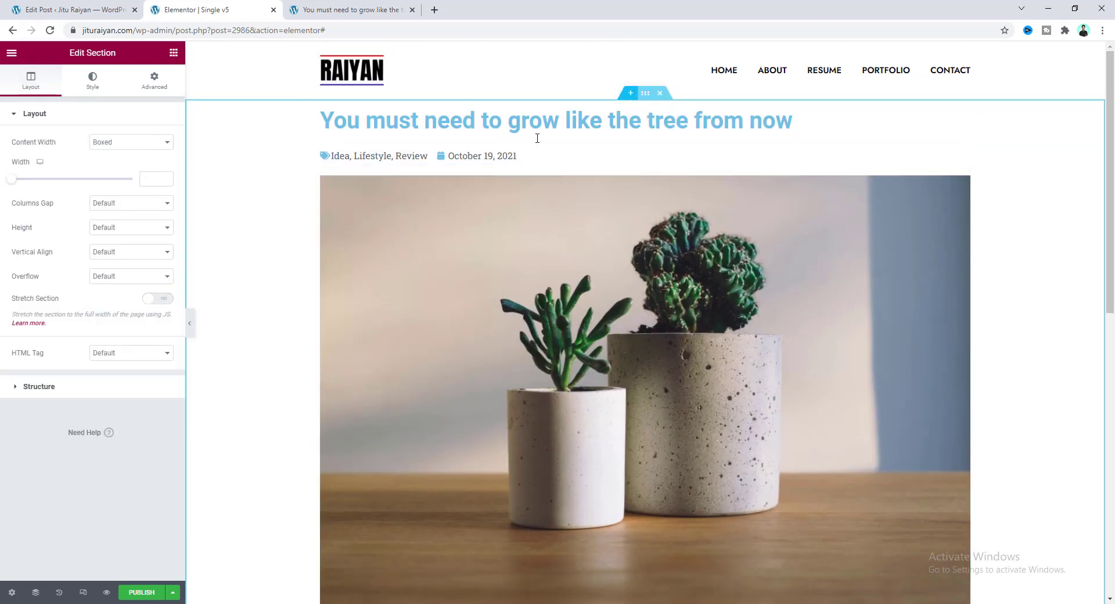
{"action": "left_click", "coordinate": [92, 81]}
{"action": "left_click", "coordinate": [118, 167]}
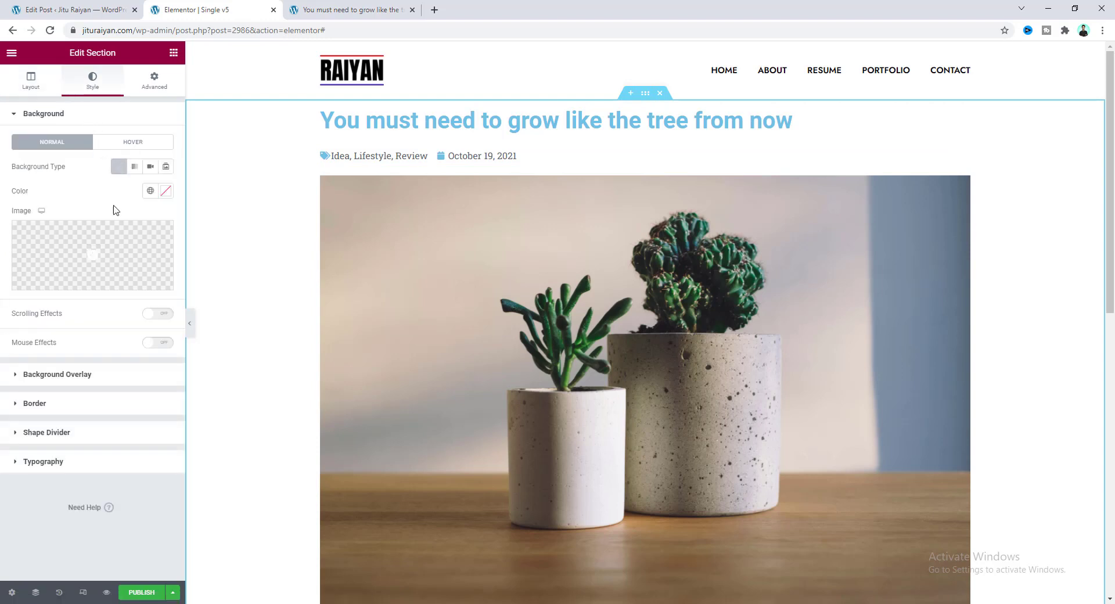
{"action": "left_click", "coordinate": [163, 192]}
{"action": "left_click_drag", "start_coordinate": [73, 280], "coordinate": [4, 346]}
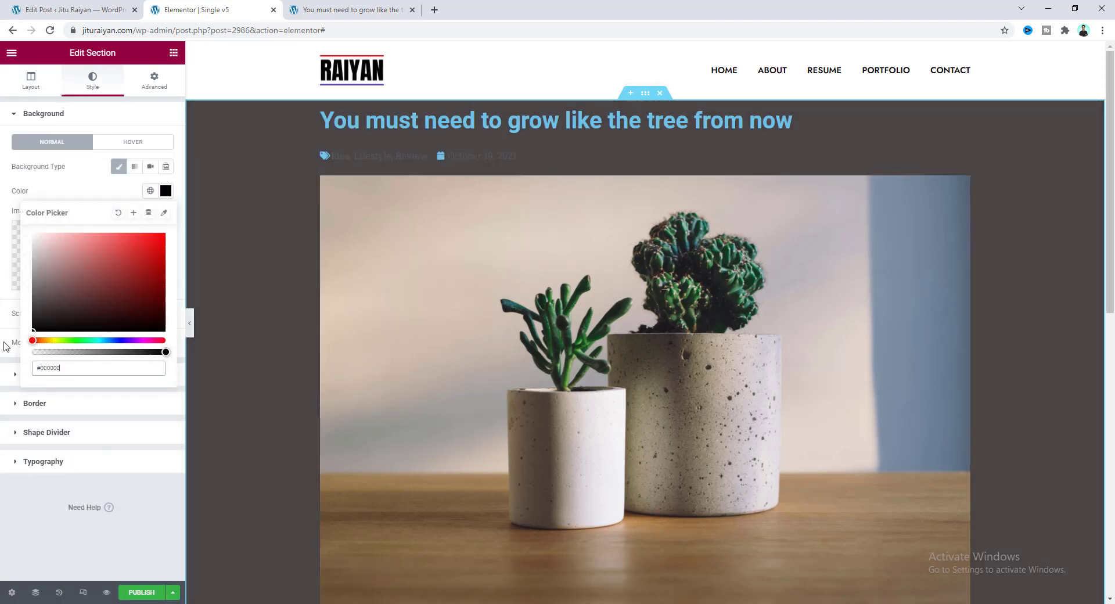
{"action": "left_click", "coordinate": [87, 186]}
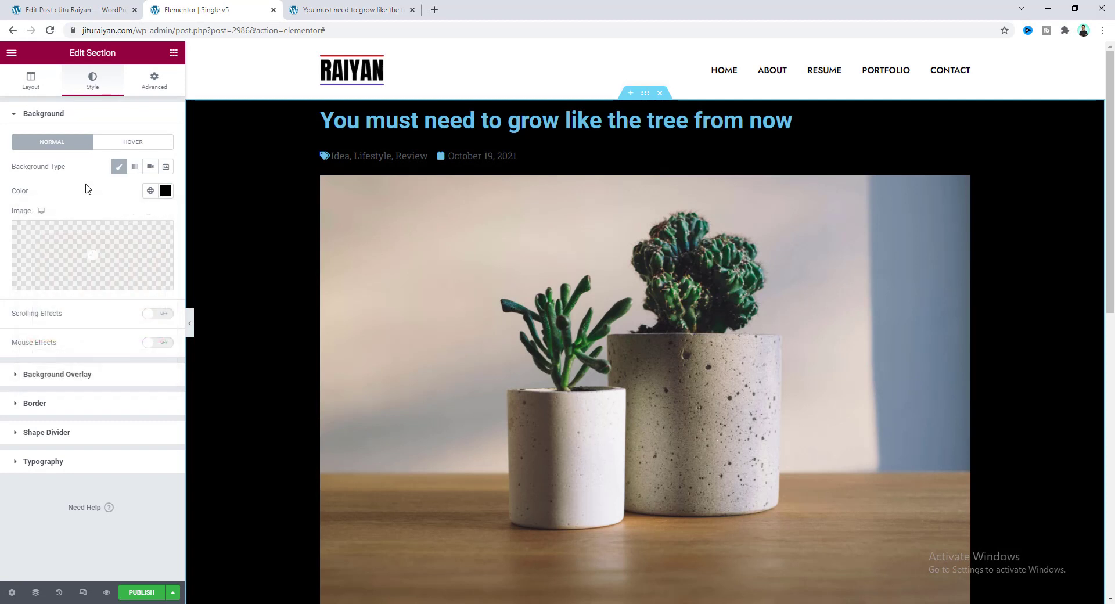
Set the post title's text color to white
{"action": "left_click", "coordinate": [466, 121]}
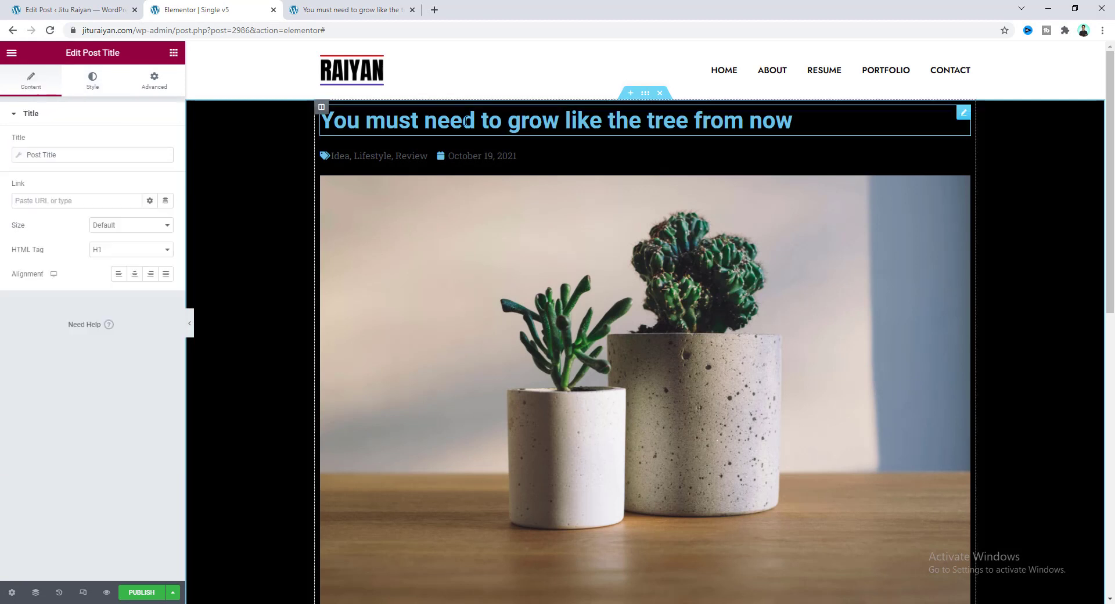
{"action": "left_click", "coordinate": [96, 86]}
{"action": "left_click", "coordinate": [165, 143]}
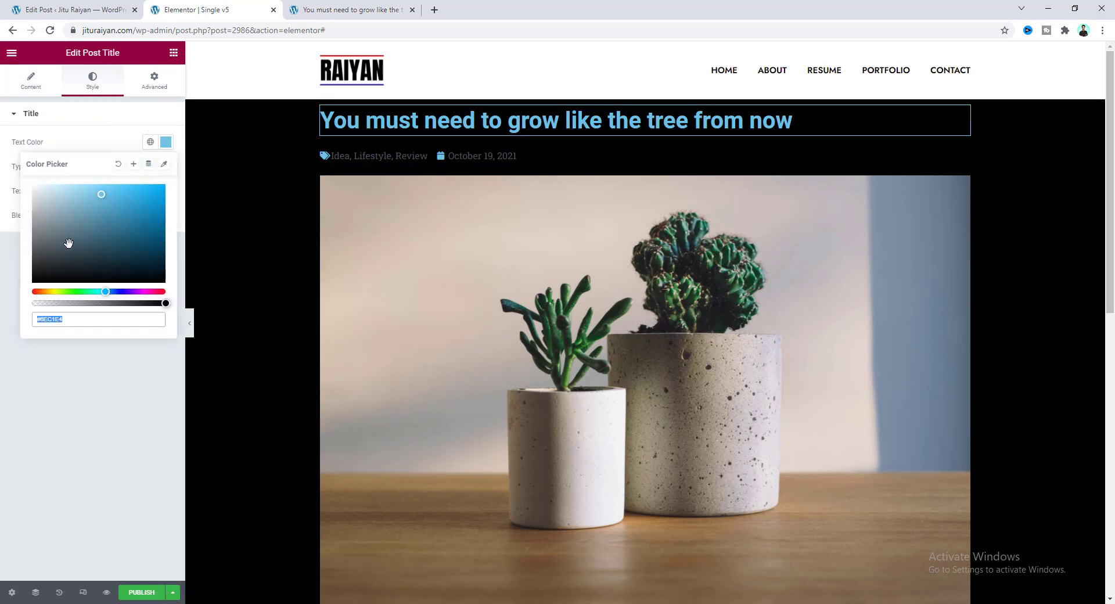
{"action": "left_click_drag", "start_coordinate": [65, 238], "coordinate": [24, 165]}
{"action": "left_click", "coordinate": [76, 145]}
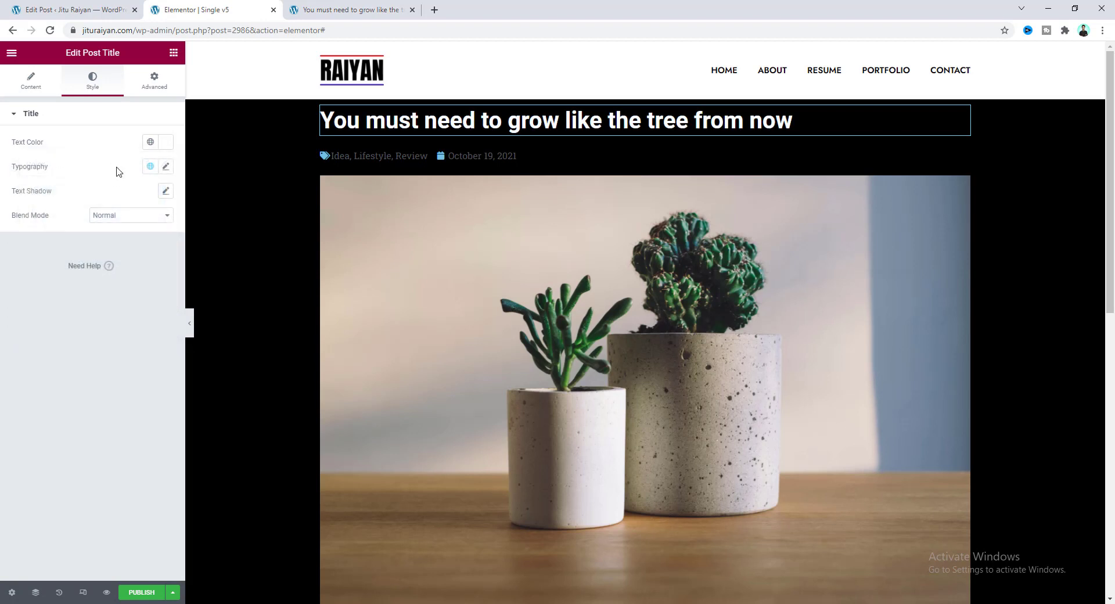
Set the post title's typography to the Poppins family at a size of 65 px
{"action": "left_click", "coordinate": [166, 168]}
{"action": "left_click", "coordinate": [150, 224]}
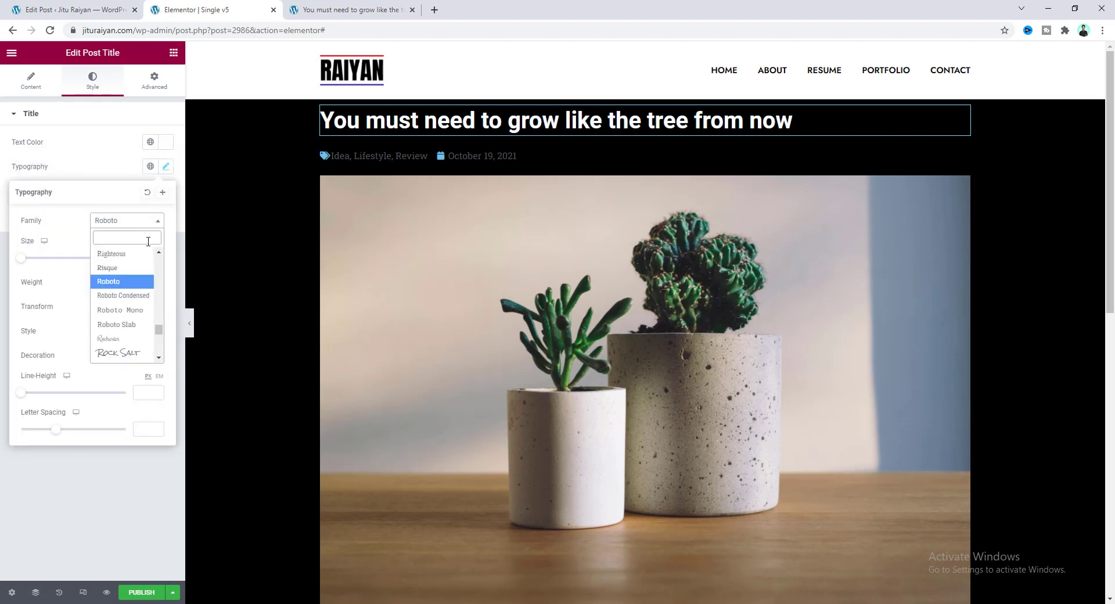
{"action": "type", "text": "popp"}
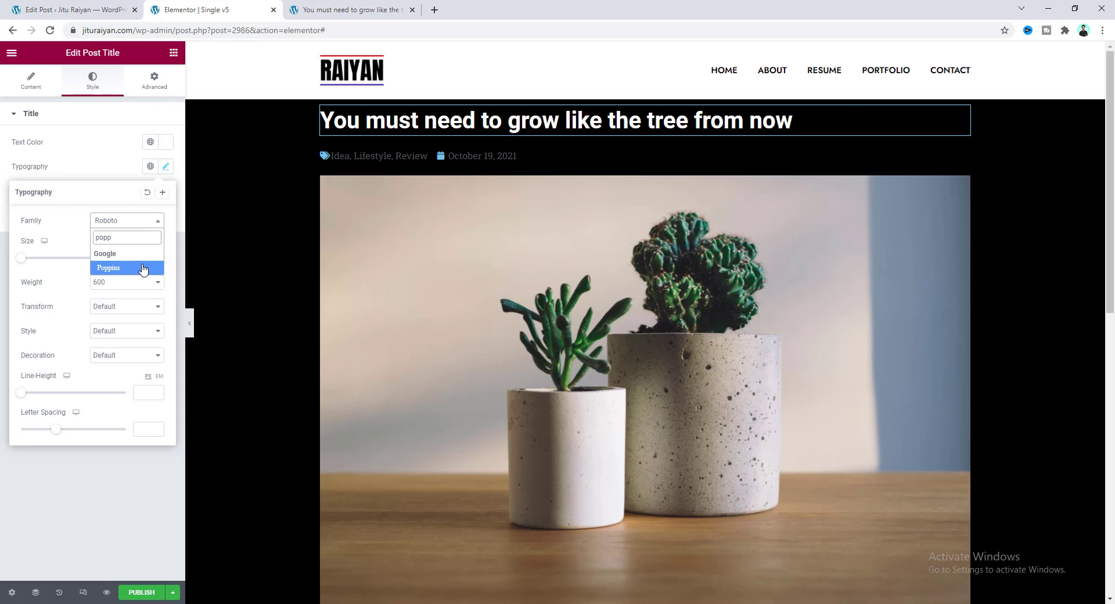
{"action": "left_click", "coordinate": [143, 269]}
{"action": "left_click", "coordinate": [141, 256]}
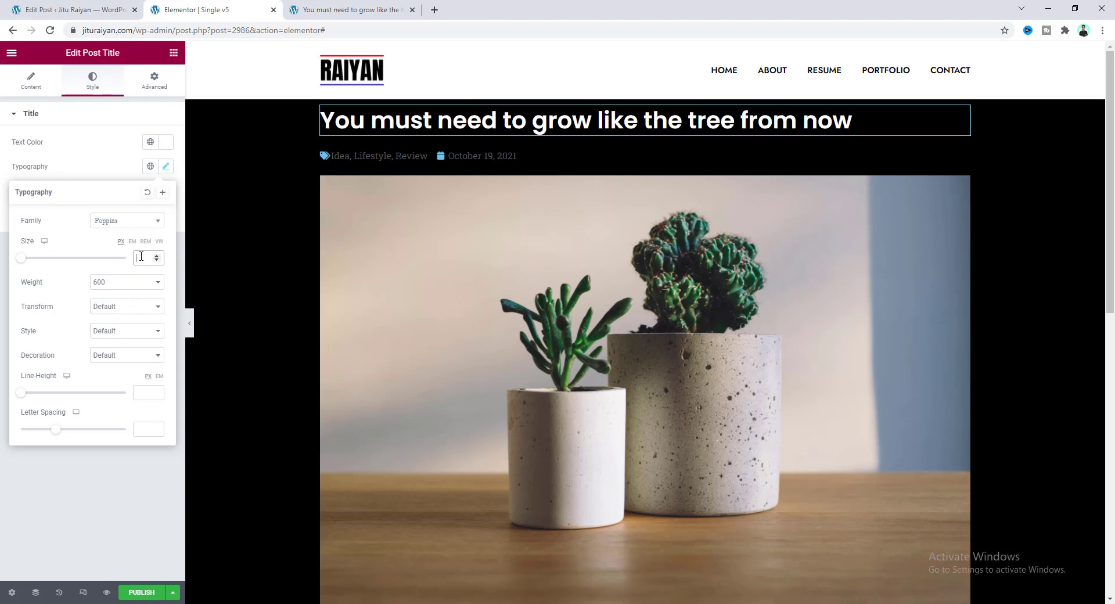
{"action": "type", "text": "60"}
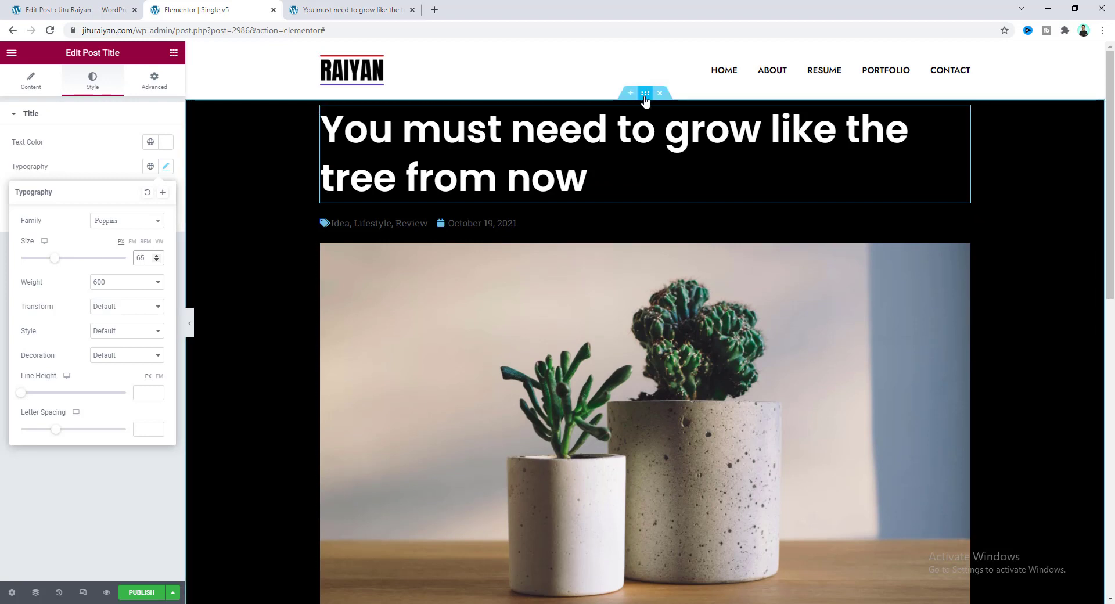
Unlink the section's padding values and set both the top and bottom padding to 150 px
{"action": "left_click", "coordinate": [645, 94]}
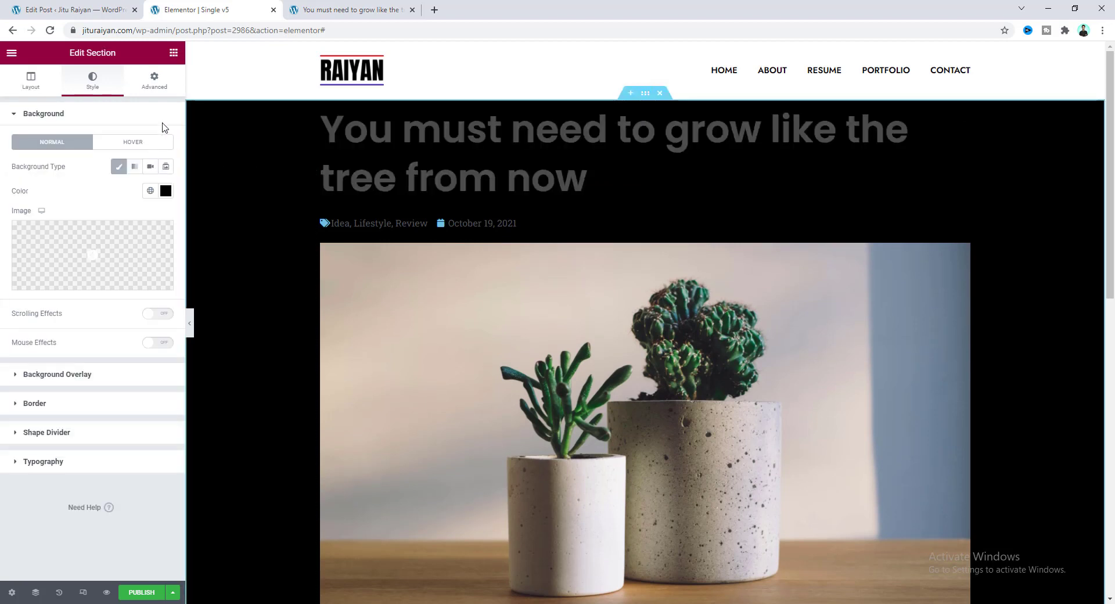
{"action": "left_click", "coordinate": [163, 89]}
{"action": "left_click", "coordinate": [151, 204]}
{"action": "left_click", "coordinate": [19, 201]}
{"action": "type", "text": "150"}
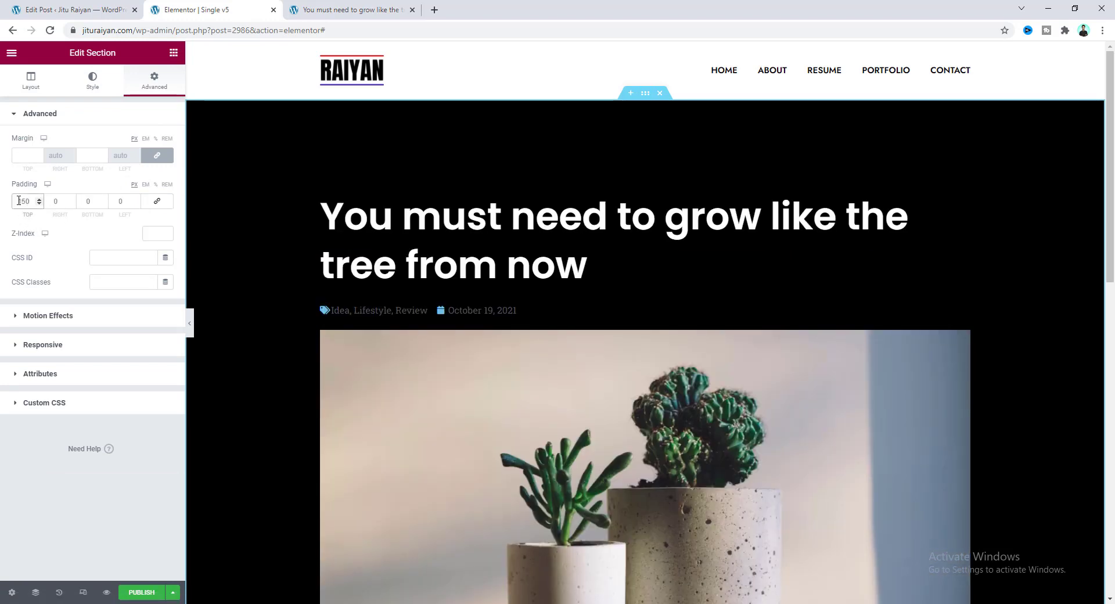
{"action": "key", "text": "Tab"}
{"action": "key", "text": "Tab"}
{"action": "type", "text": "140"}
{"action": "key", "text": "BackSpace"}
{"action": "key", "text": "BackSpace"}
{"action": "type", "text": "50"}
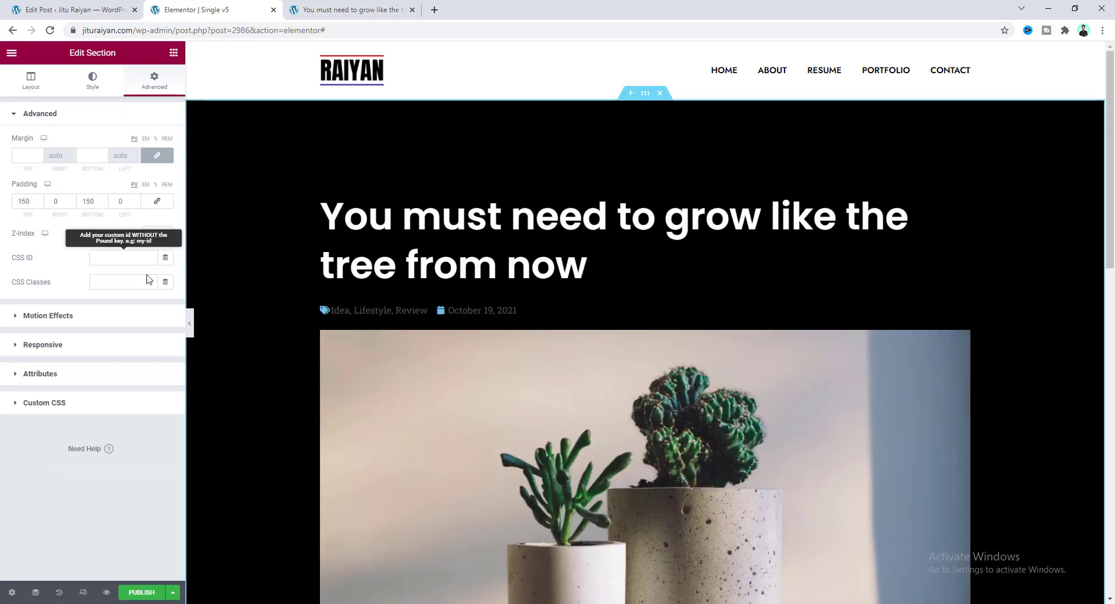
Select the post info widget and publish the template without adding a display condition
{"action": "left_click", "coordinate": [469, 312]}
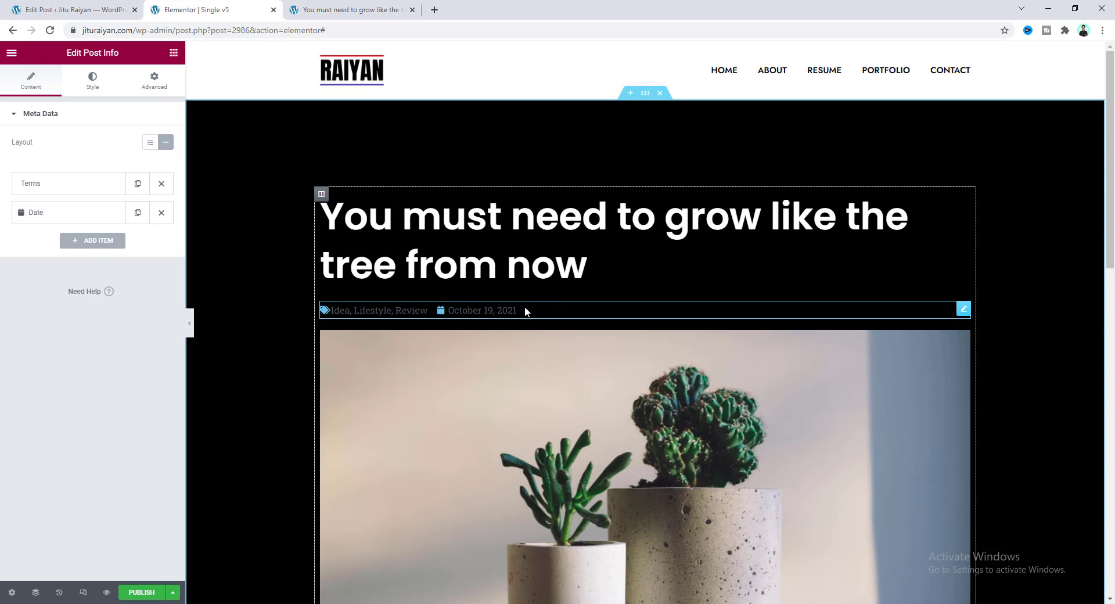
{"action": "left_click", "coordinate": [142, 592]}
{"action": "left_click", "coordinate": [825, 556]}
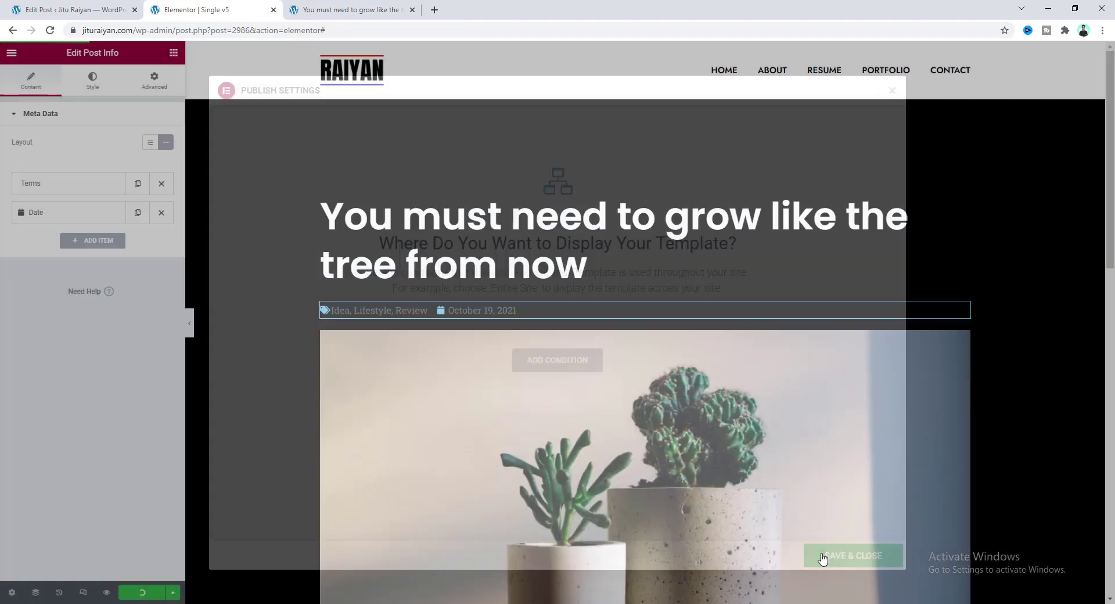
Open the global fonts in the site settings and set the Primary font family to Poppins
{"action": "left_click", "coordinate": [12, 56]}
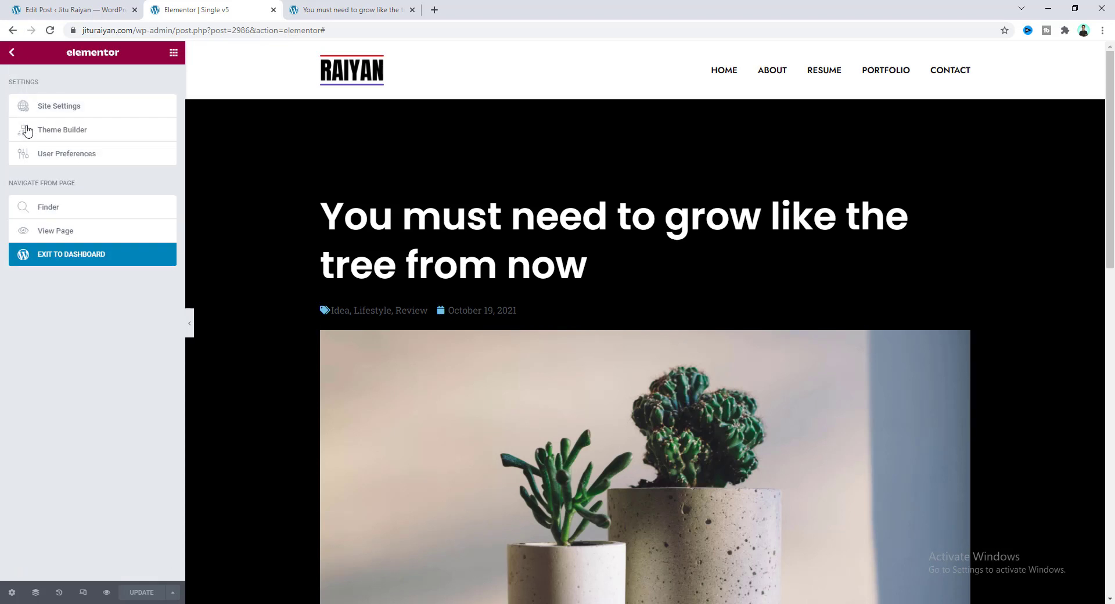
{"action": "left_click", "coordinate": [58, 108]}
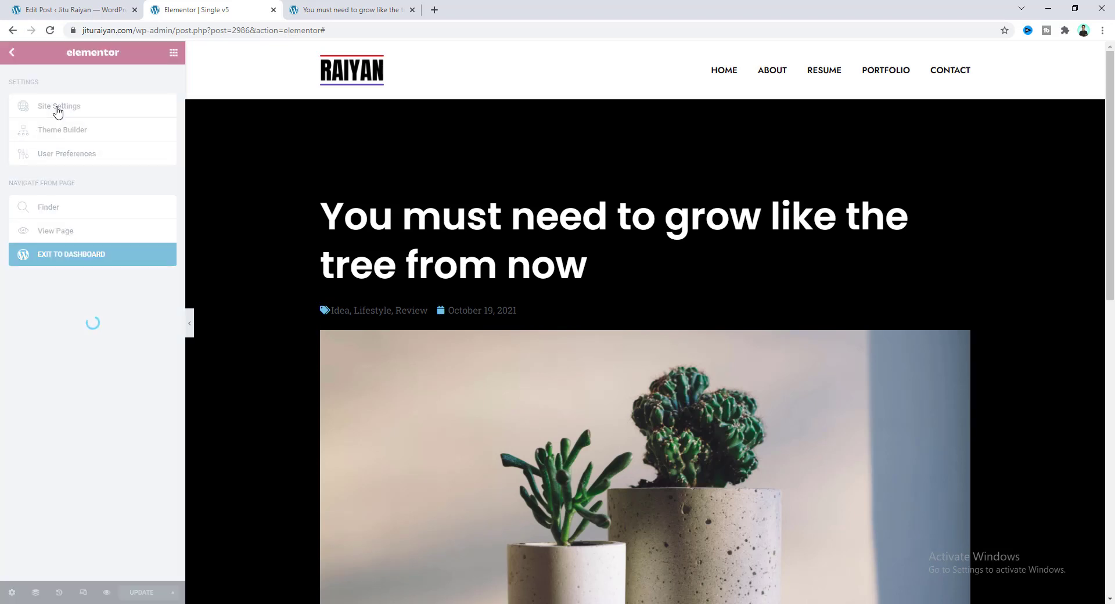
{"action": "left_click", "coordinate": [71, 131]}
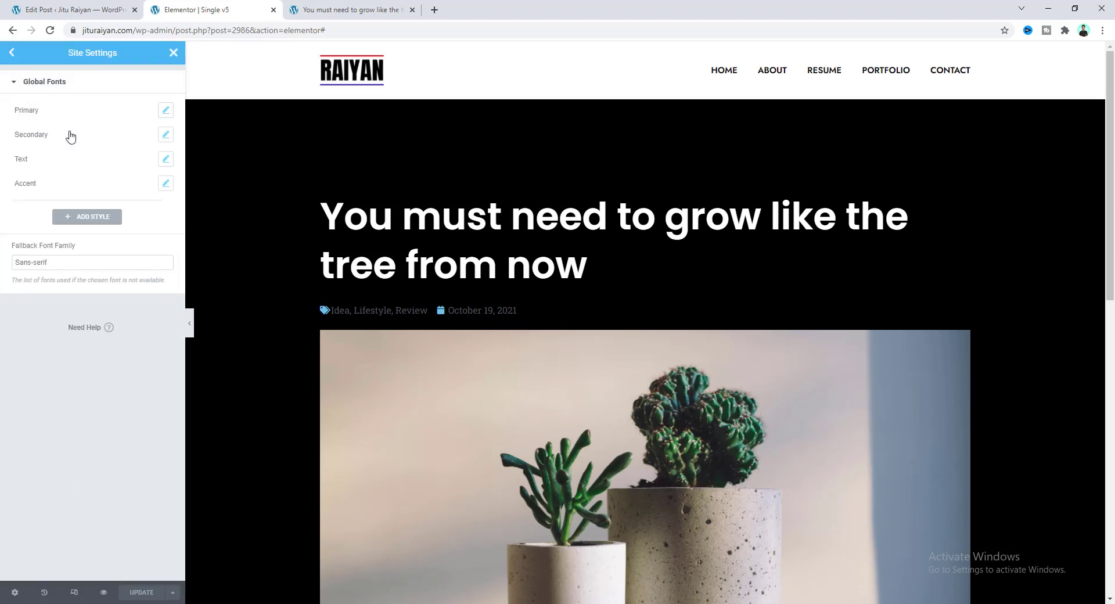
{"action": "left_click", "coordinate": [166, 110]}
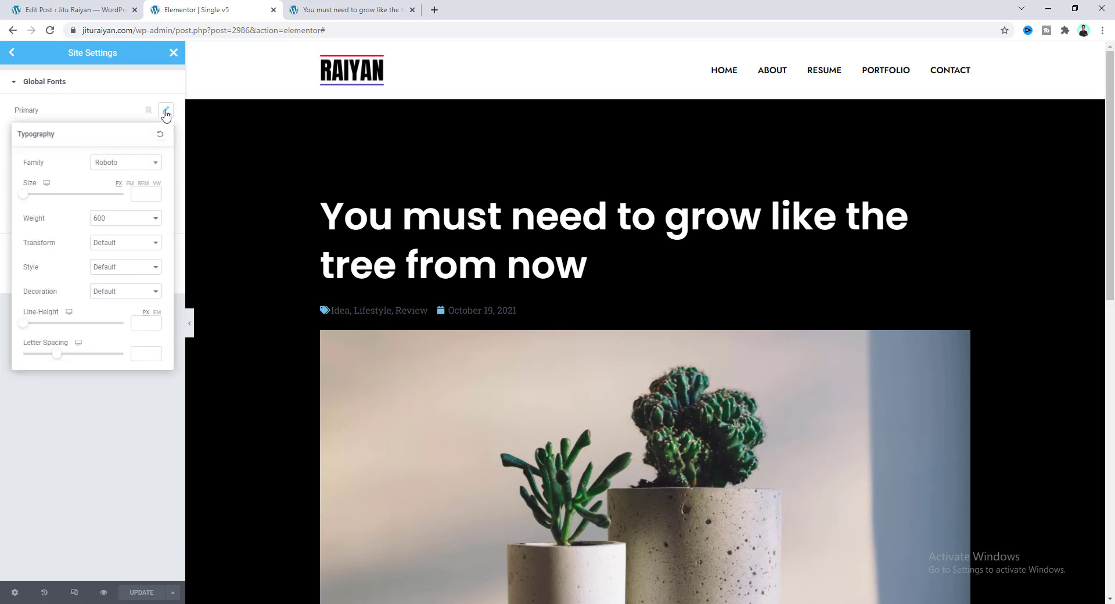
{"action": "left_click", "coordinate": [147, 167]}
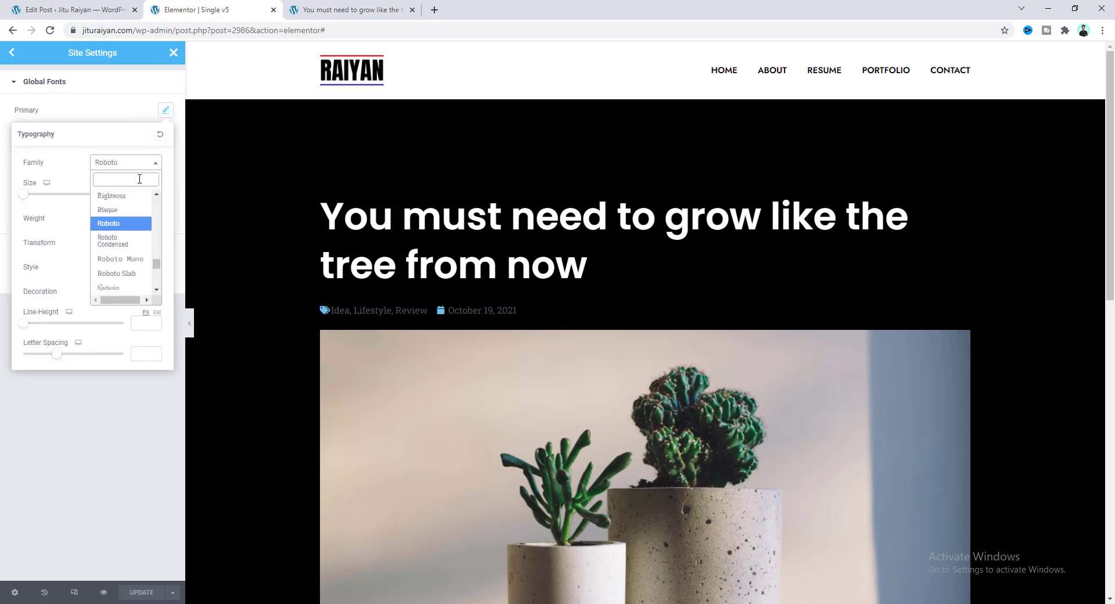
{"action": "type", "text": "popp"}
{"action": "left_click", "coordinate": [142, 213]}
{"action": "left_click", "coordinate": [163, 111]}
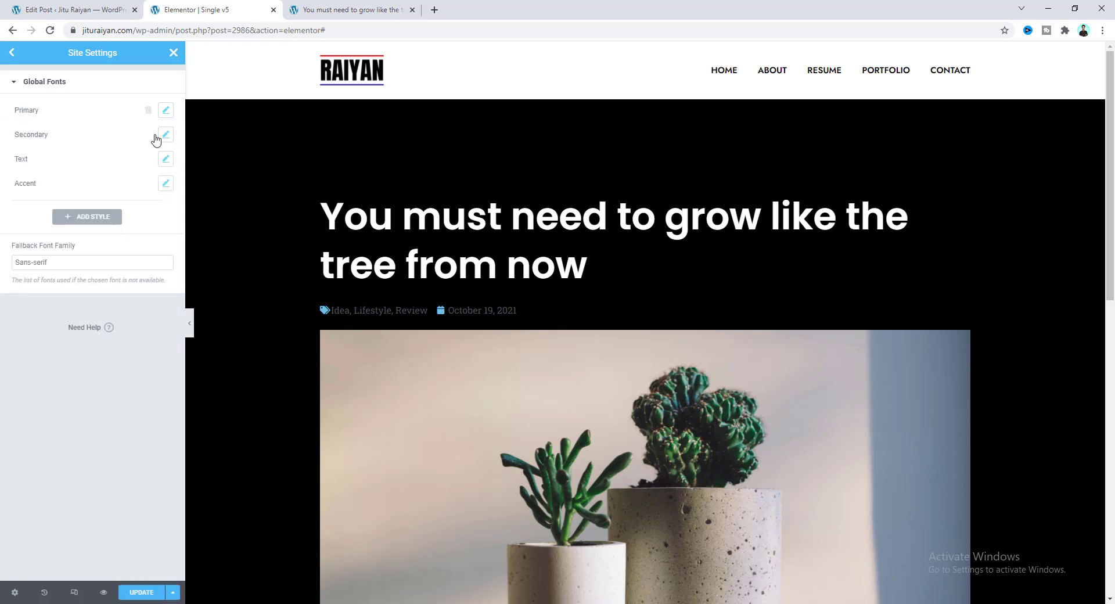
Set the font family of the Secondary and Text global fonts to Poppins
{"action": "left_click", "coordinate": [166, 139]}
{"action": "left_click", "coordinate": [146, 187]}
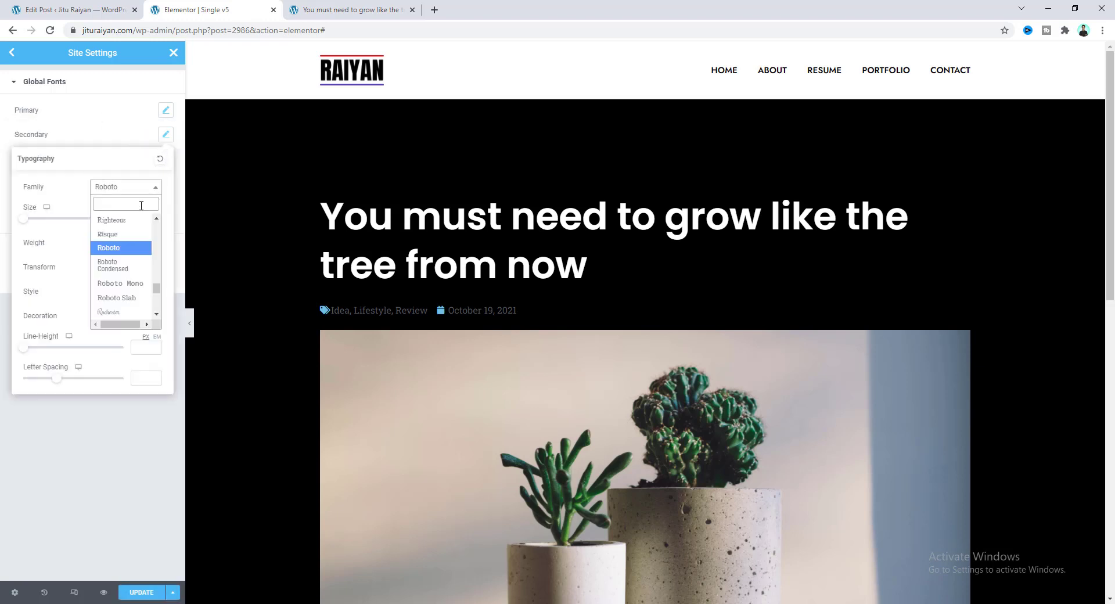
{"action": "type", "text": "pop"}
{"action": "left_click", "coordinate": [116, 256]}
{"action": "left_click", "coordinate": [166, 159]}
{"action": "left_click", "coordinate": [150, 213]}
{"action": "type", "text": "pop"}
{"action": "left_click", "coordinate": [119, 281]}
Set the Accent global font to Poppins, save the site settings and return to the template editor
{"action": "left_click", "coordinate": [166, 184]}
{"action": "left_click", "coordinate": [144, 237]}
{"action": "type", "text": "pop"}
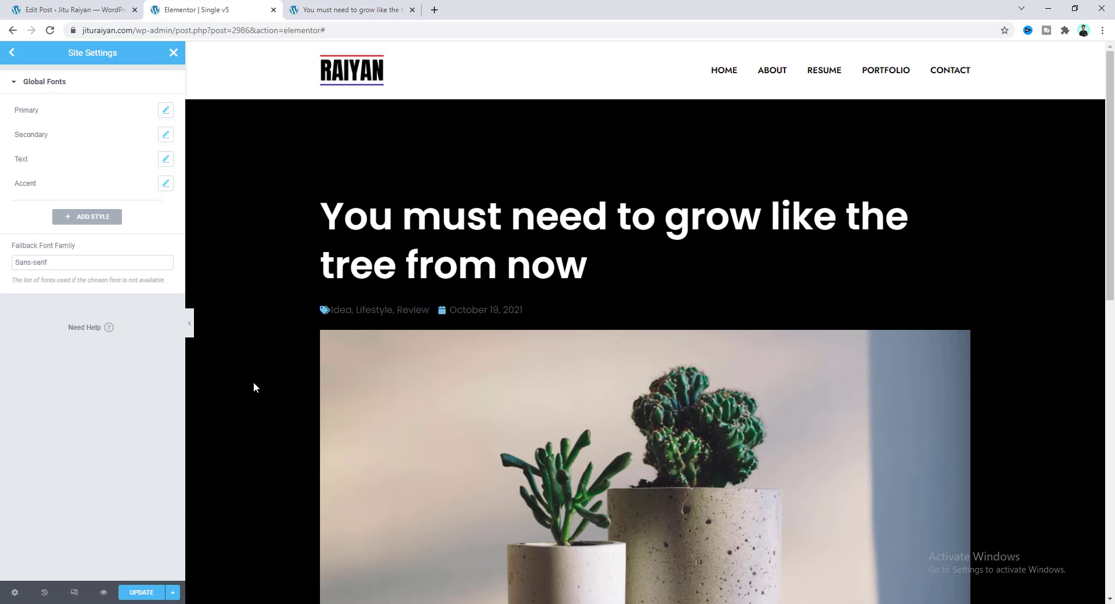
{"action": "left_click", "coordinate": [145, 590]}
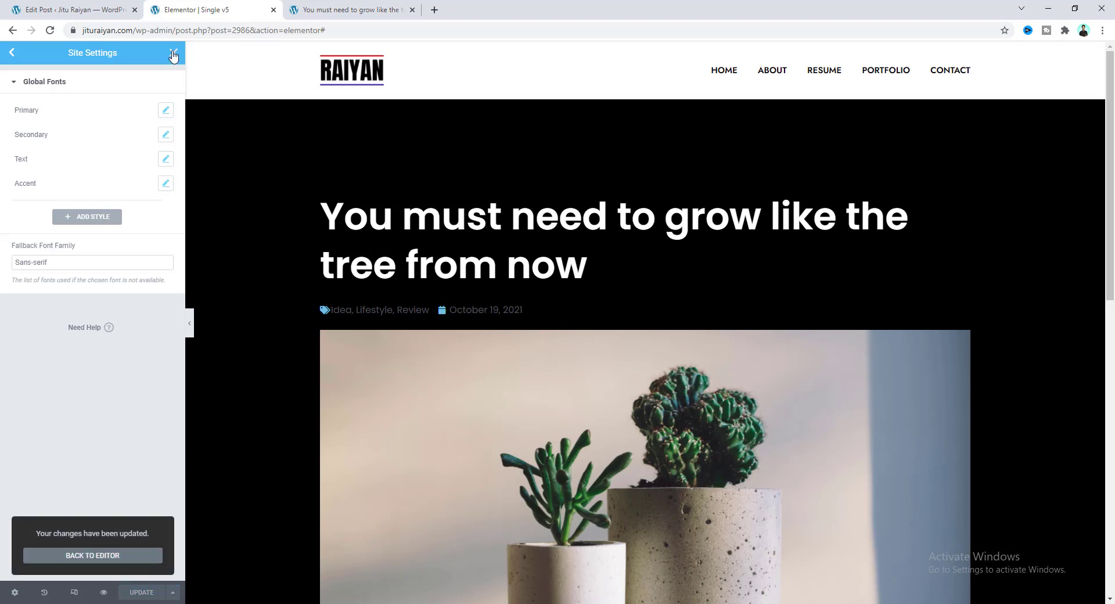
{"action": "left_click", "coordinate": [173, 54]}
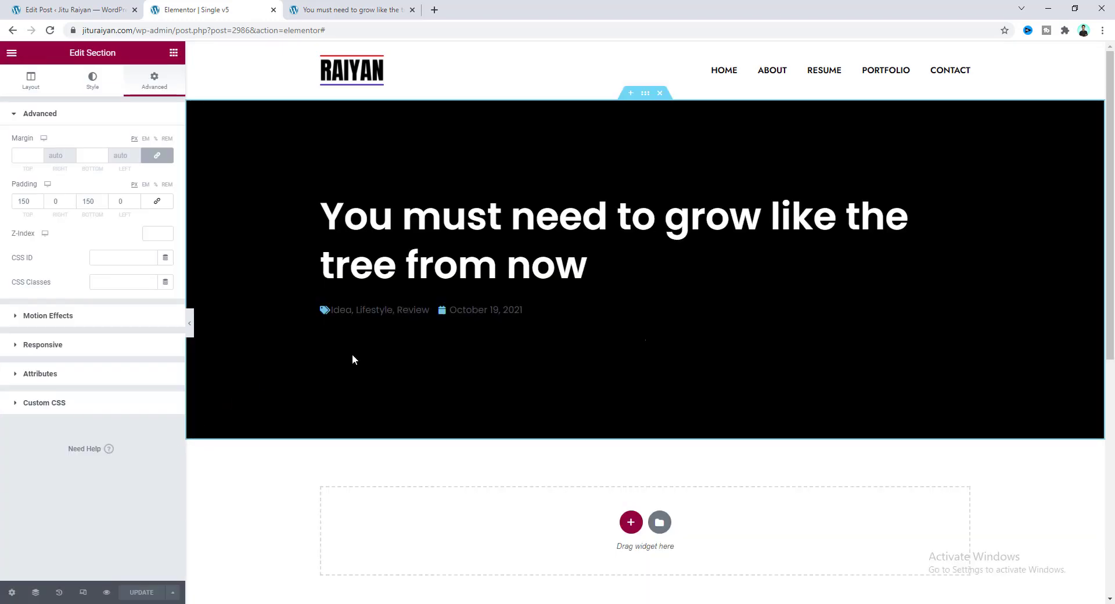
Set the icon of both the Terms and Date items in the post info to None
{"action": "left_click", "coordinate": [378, 315]}
{"action": "left_click", "coordinate": [78, 183]}
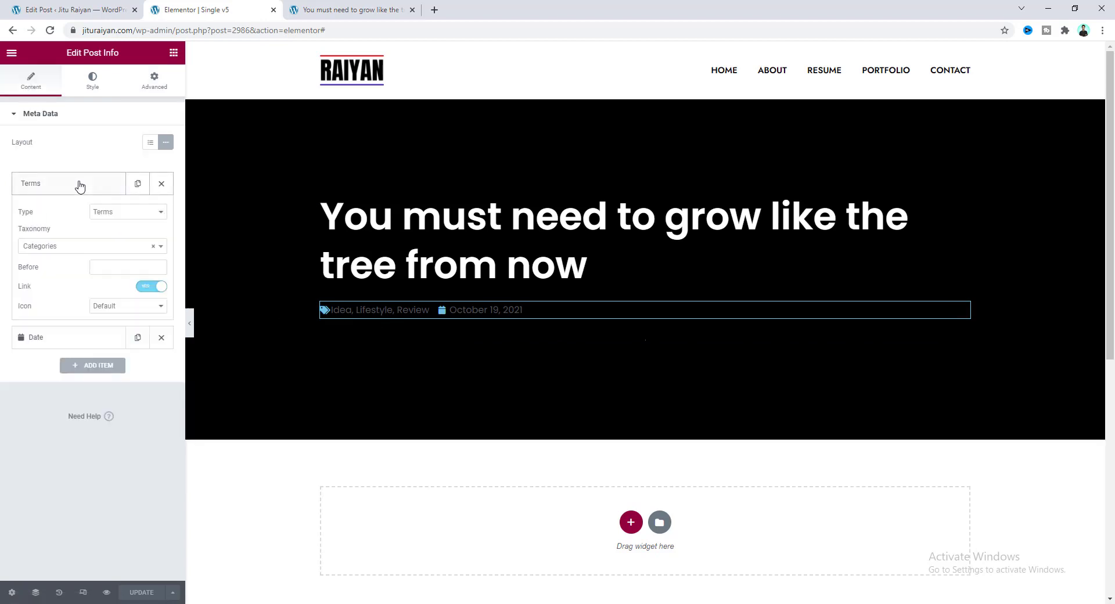
{"action": "left_click", "coordinate": [120, 312]}
{"action": "left_click", "coordinate": [112, 321]}
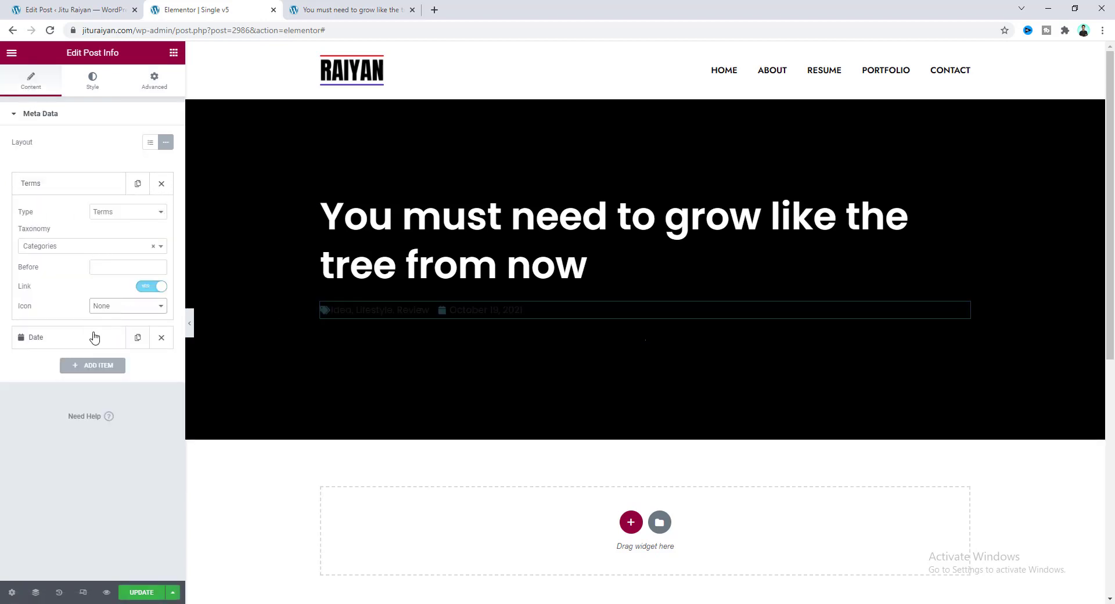
{"action": "left_click", "coordinate": [80, 346]}
{"action": "left_click", "coordinate": [110, 322]}
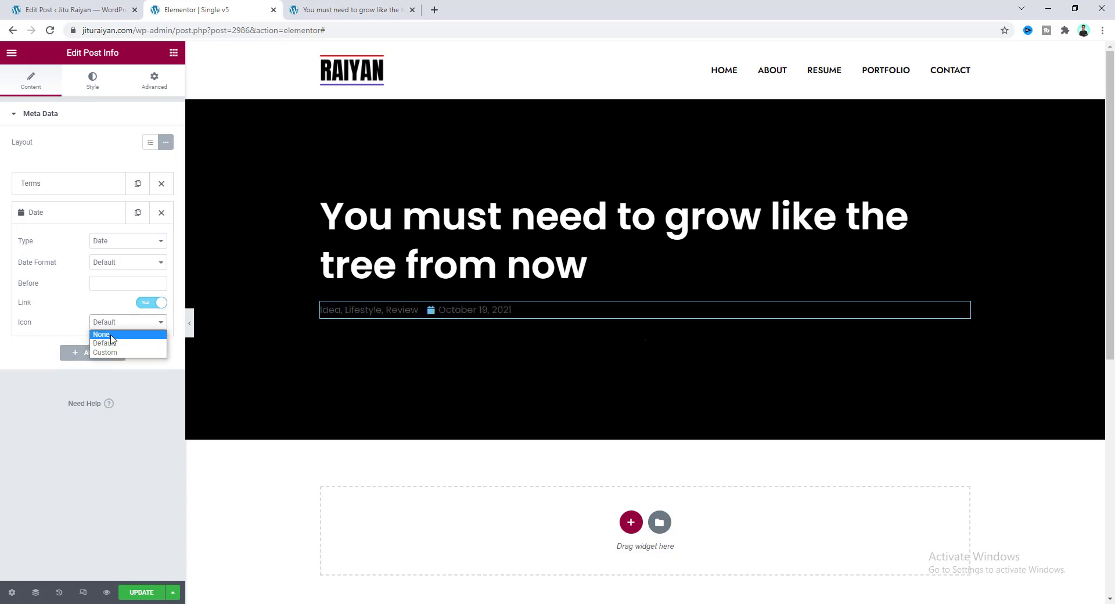
{"action": "left_click", "coordinate": [112, 339]}
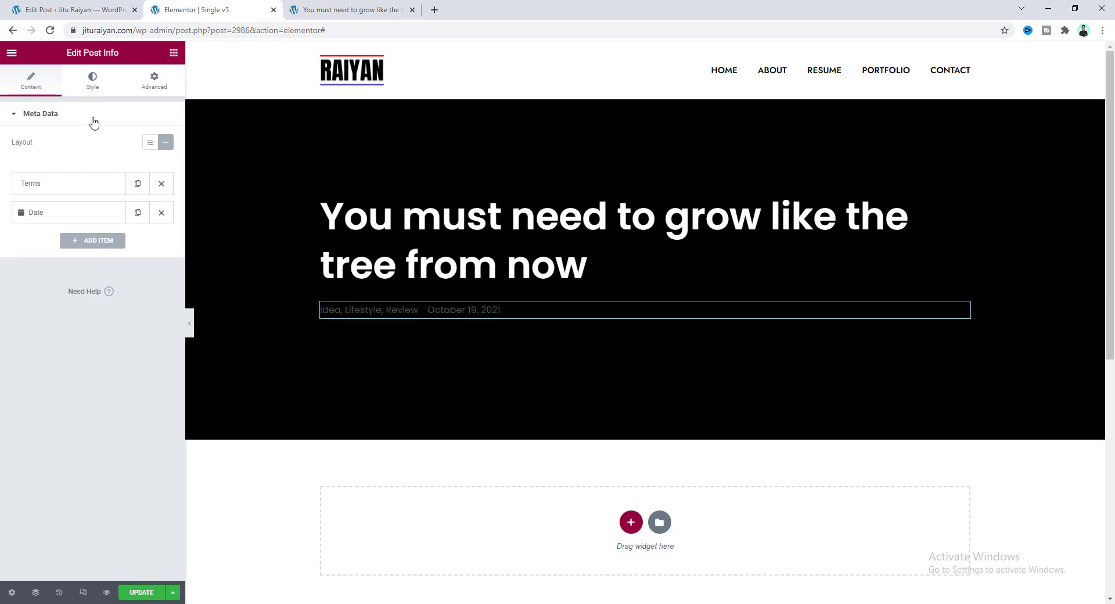
Set the post info's text color to white (#FFFFFF)
{"action": "left_click", "coordinate": [93, 81]}
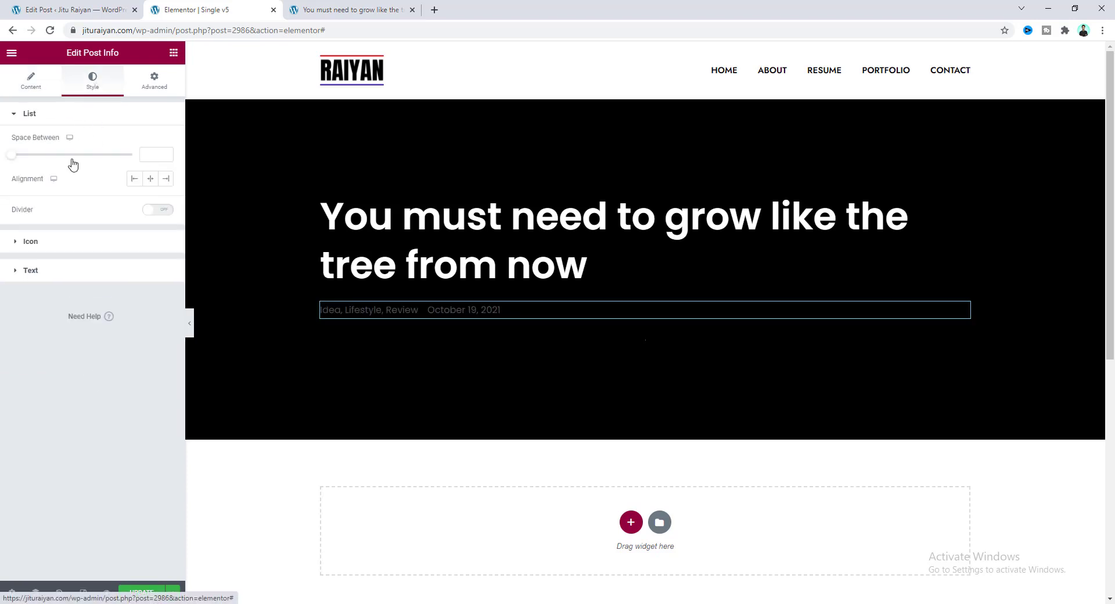
{"action": "left_click", "coordinate": [68, 277]}
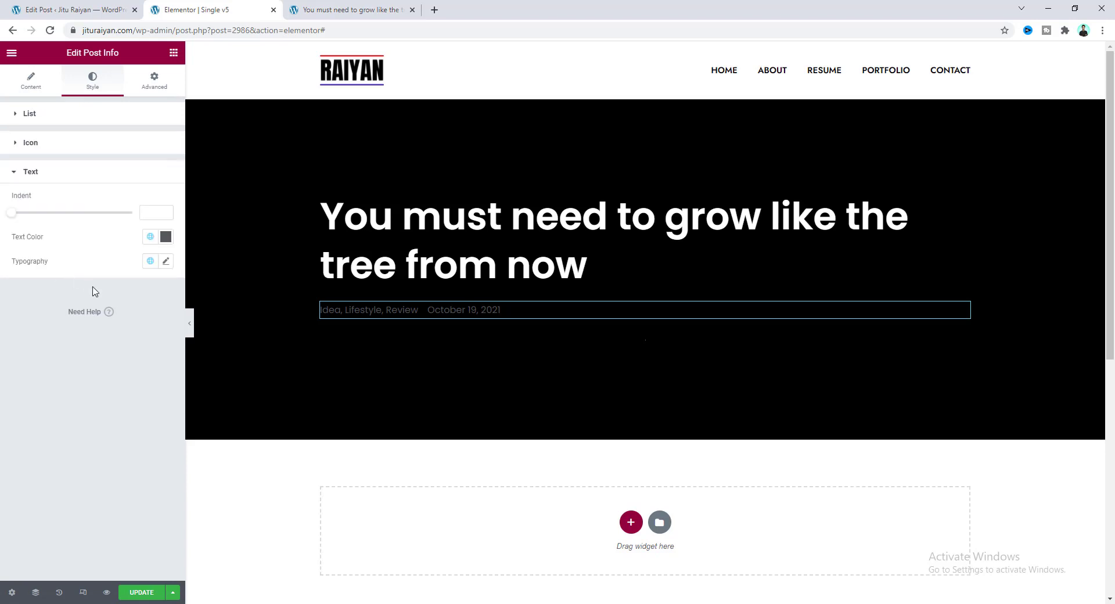
{"action": "left_click", "coordinate": [165, 236]}
{"action": "type", "text": "#F2F2F2"}
{"action": "left_click_drag", "start_coordinate": [0, 259], "coordinate": [1, 250]}
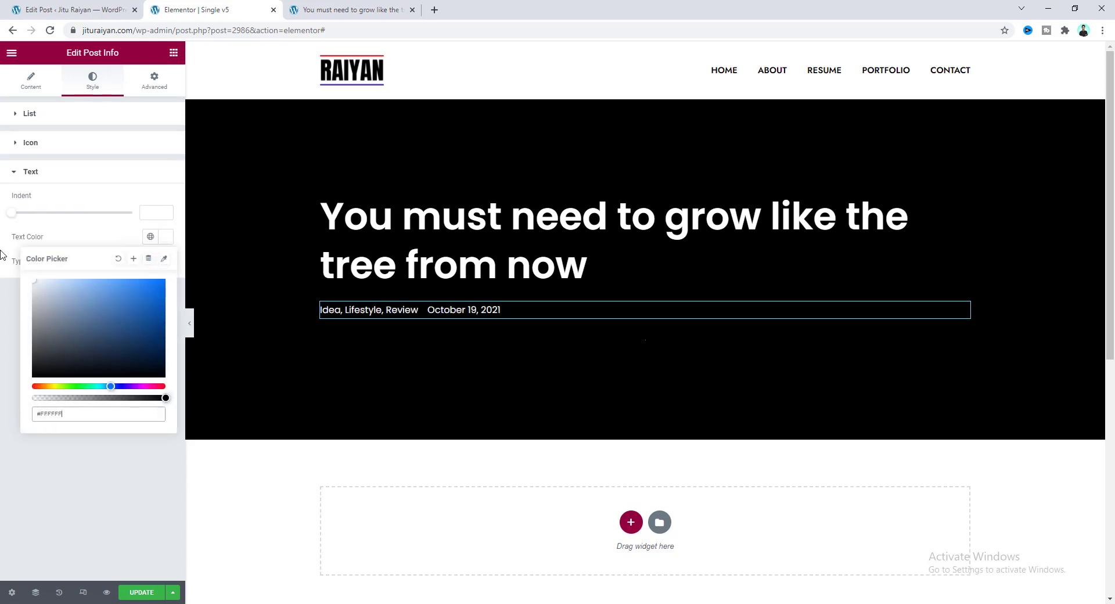
{"action": "left_click", "coordinate": [84, 200]}
Set the post info's text size to 18 px and the space between its items to 30
{"action": "left_click", "coordinate": [165, 261]}
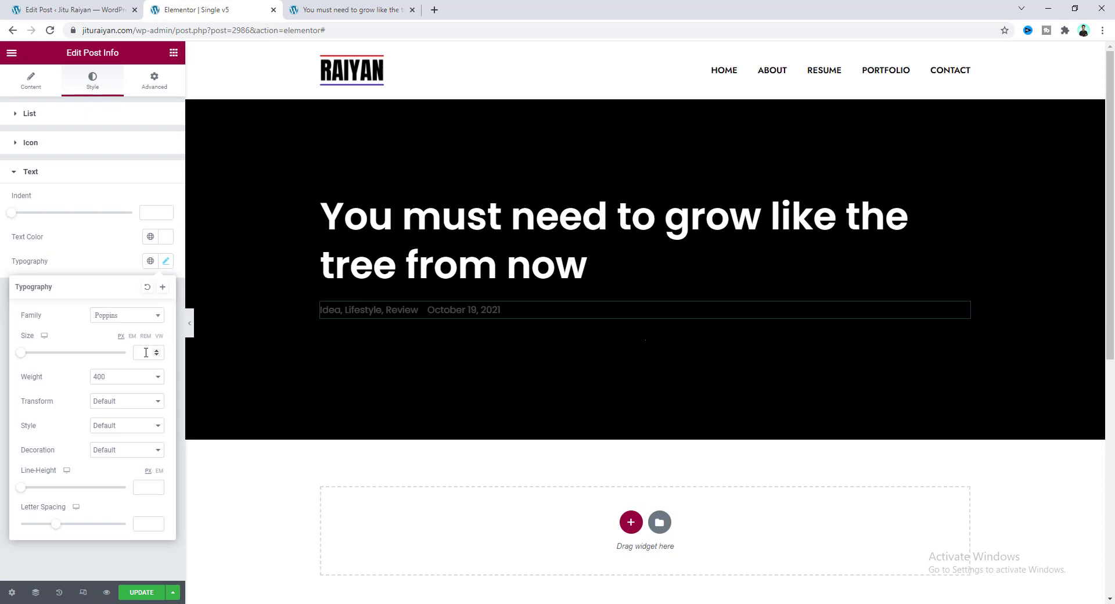
{"action": "type", "text": "18"}
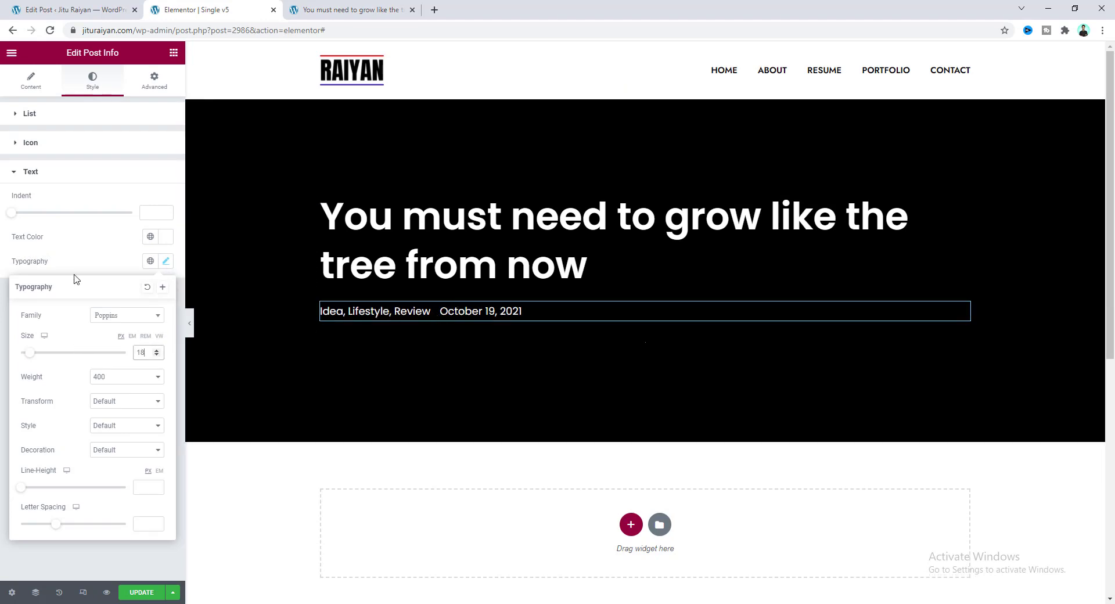
{"action": "left_click", "coordinate": [52, 115]}
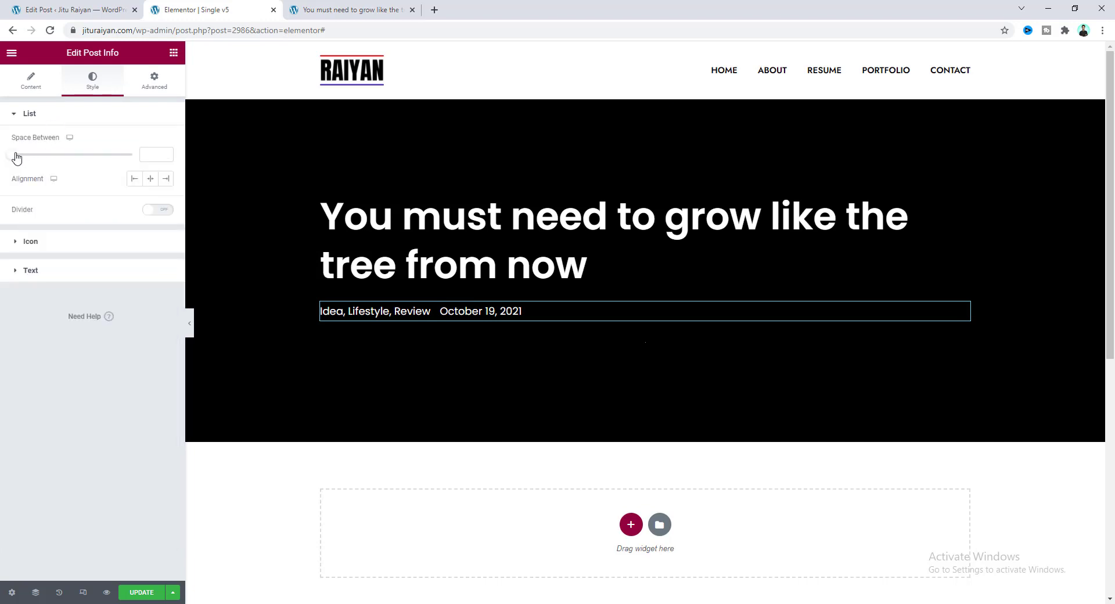
{"action": "left_click_drag", "start_coordinate": [13, 155], "coordinate": [84, 155]}
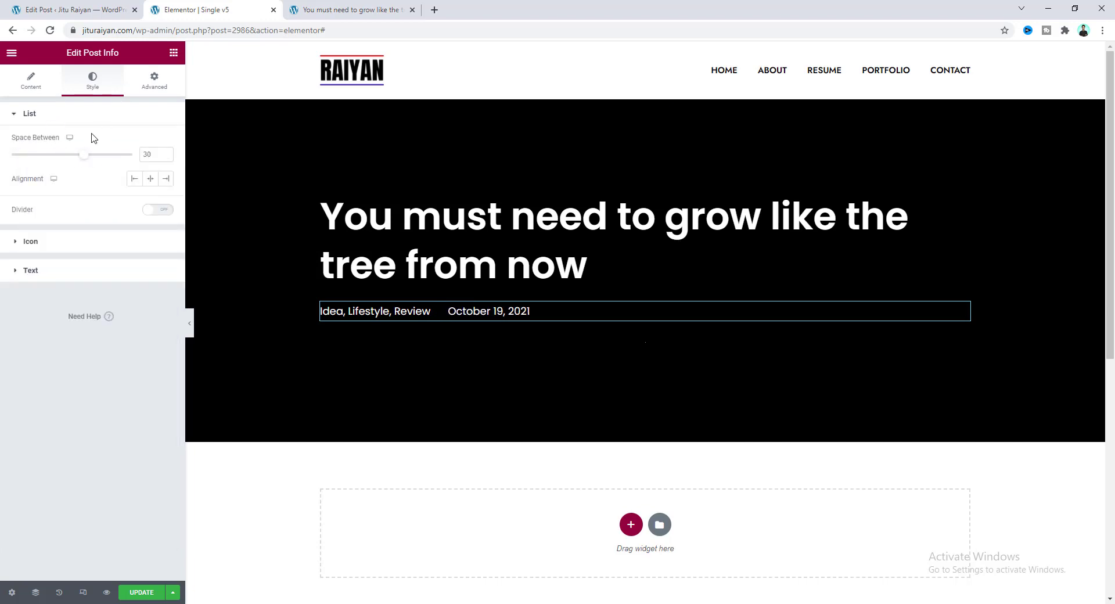
Set the width of the featured image below the post info to 100%
{"action": "left_click", "coordinate": [407, 340]}
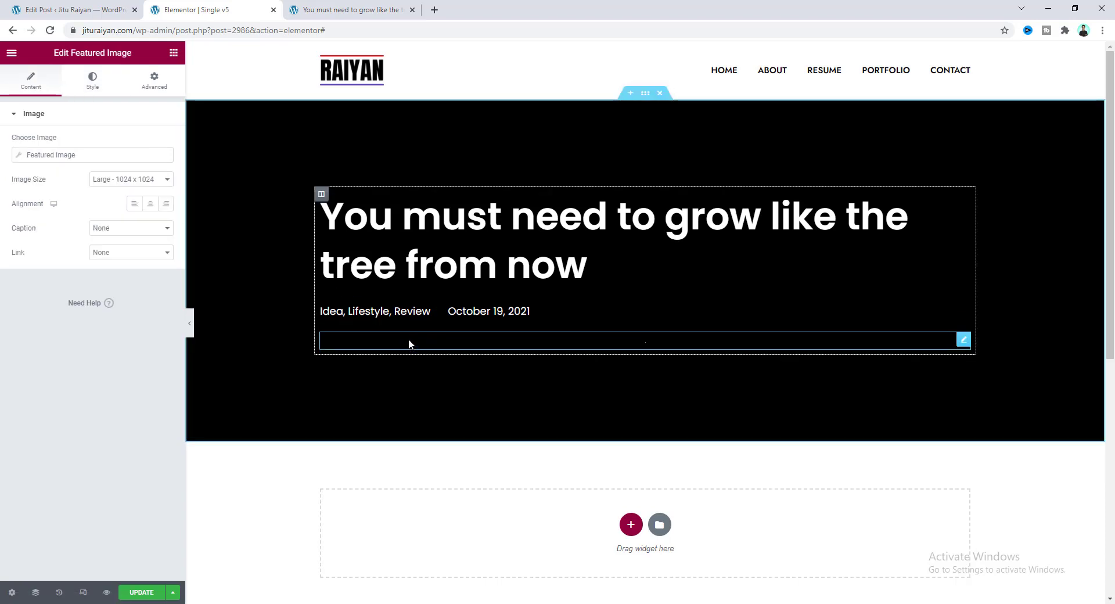
{"action": "left_click", "coordinate": [92, 85]}
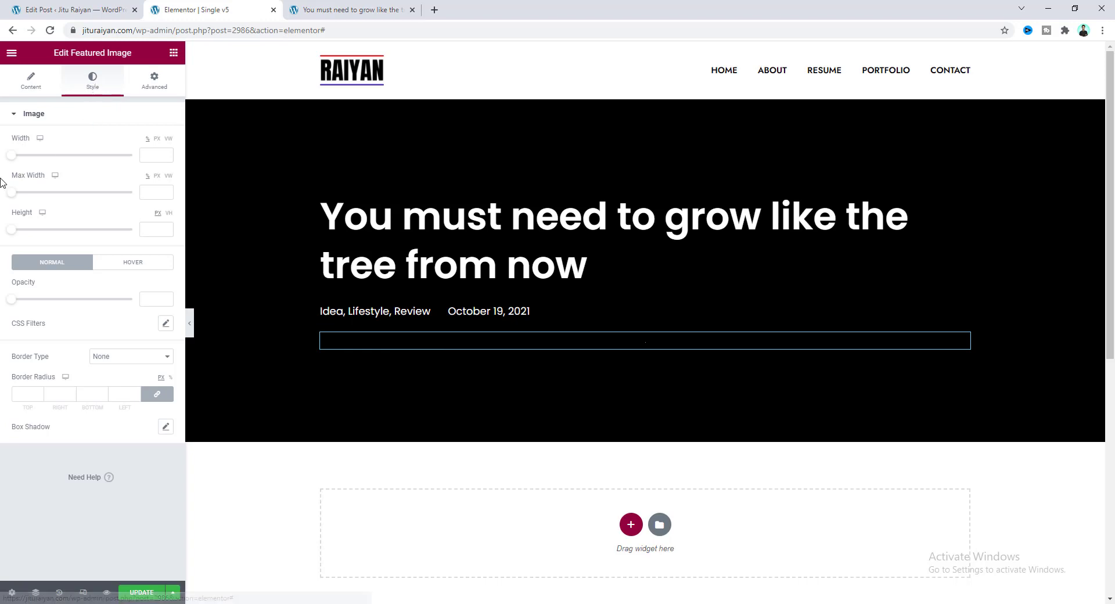
{"action": "left_click_drag", "start_coordinate": [15, 157], "coordinate": [153, 154]}
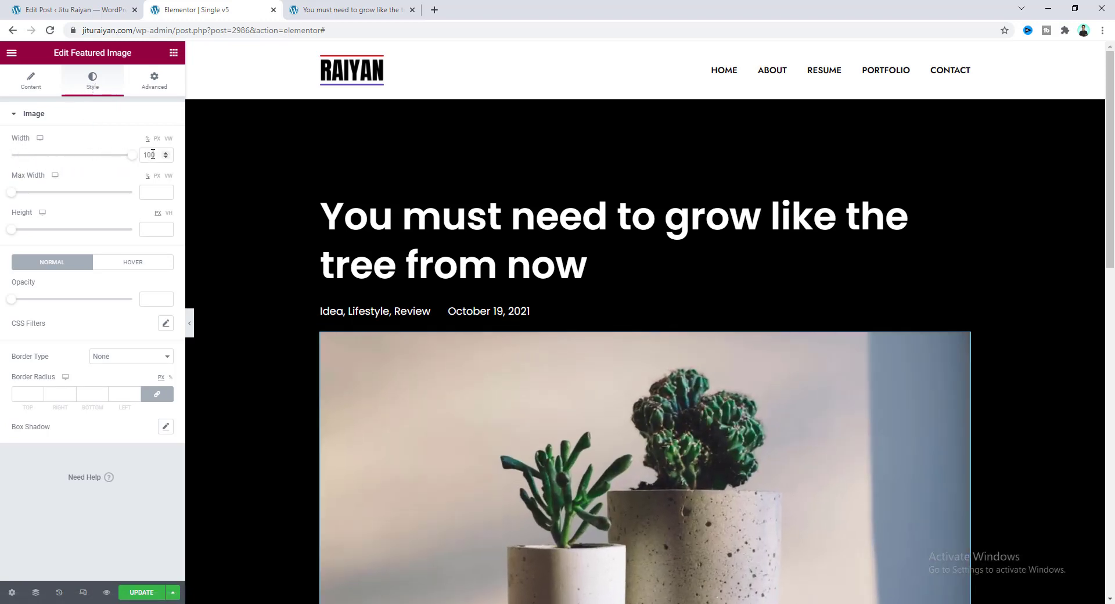
Set the featured image's height to 600 px and its object fit to Cover
{"action": "scroll", "coordinate": [470, 341], "scroll_direction": "down", "scroll_amount": 4}
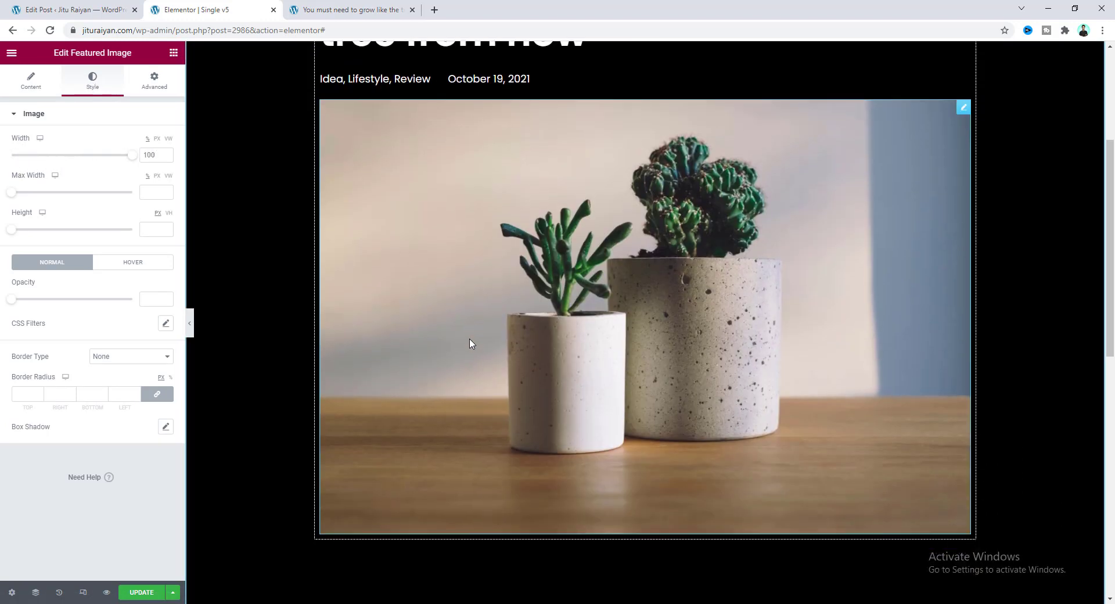
{"action": "scroll", "coordinate": [214, 322], "scroll_direction": "up", "scroll_amount": 1}
{"action": "left_click_drag", "start_coordinate": [11, 230], "coordinate": [137, 234]}
{"action": "type", "text": "600"}
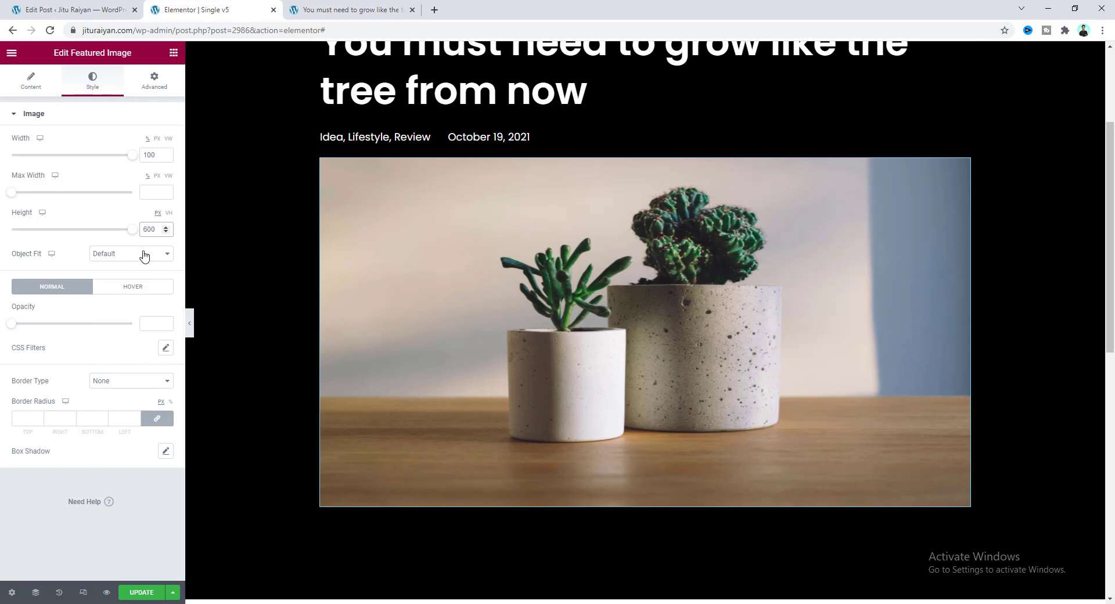
{"action": "left_click", "coordinate": [103, 255]}
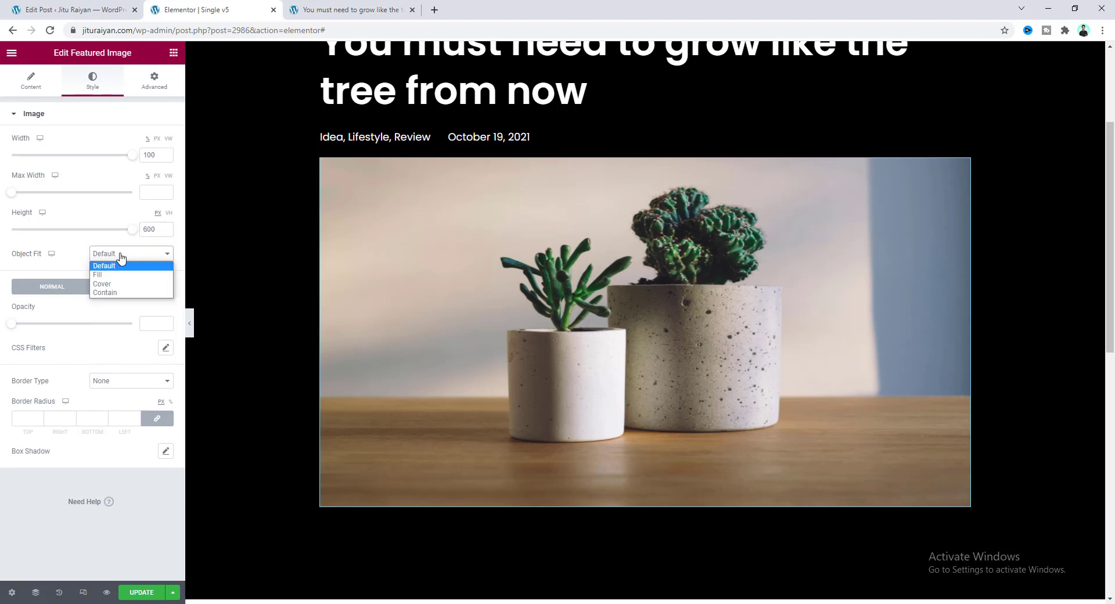
{"action": "left_click", "coordinate": [119, 284]}
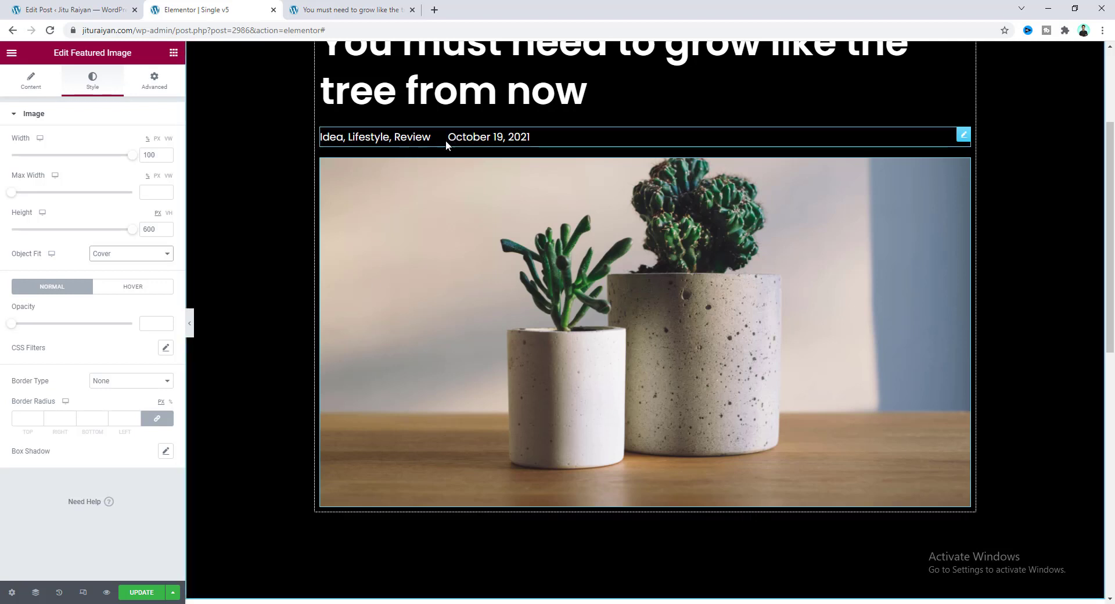
Unlink the post info's margin values and set its bottom margin to 40 px
{"action": "scroll", "coordinate": [444, 210], "scroll_direction": "up", "scroll_amount": 1}
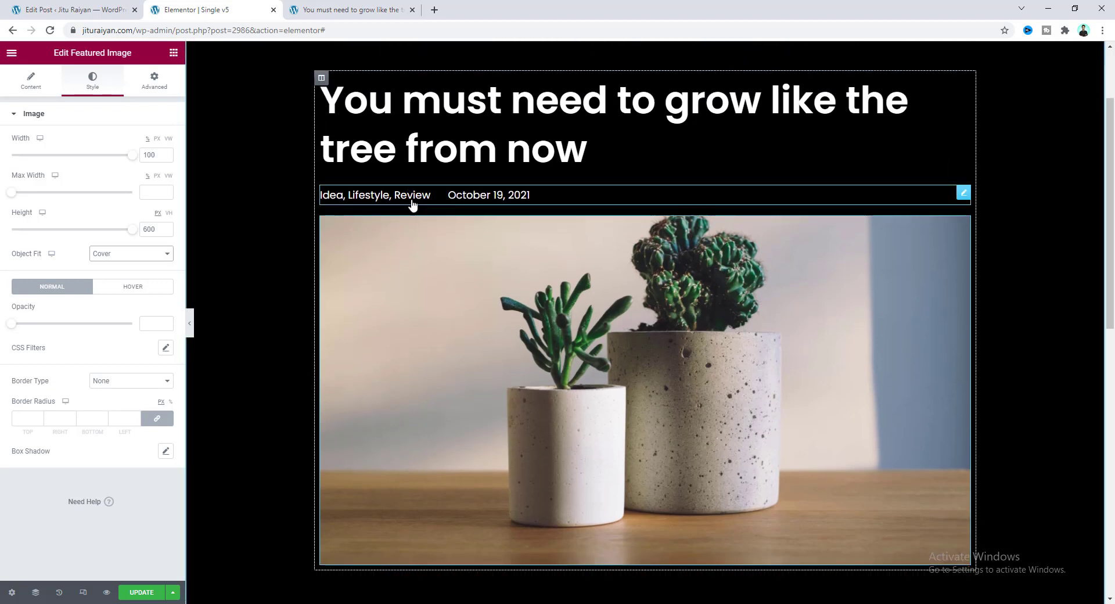
{"action": "left_click", "coordinate": [433, 196]}
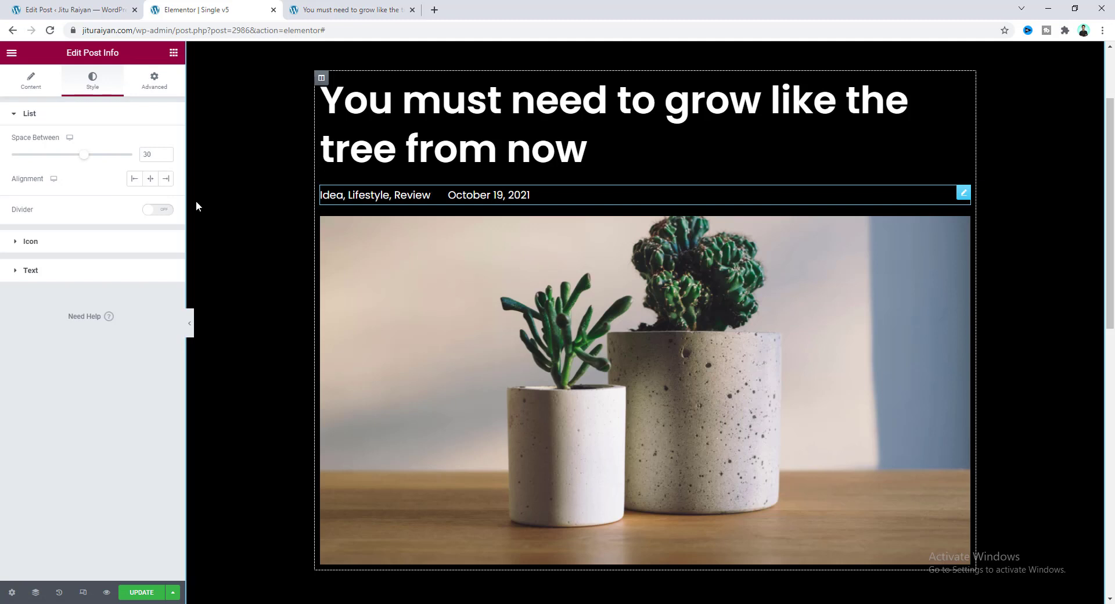
{"action": "left_click", "coordinate": [154, 81]}
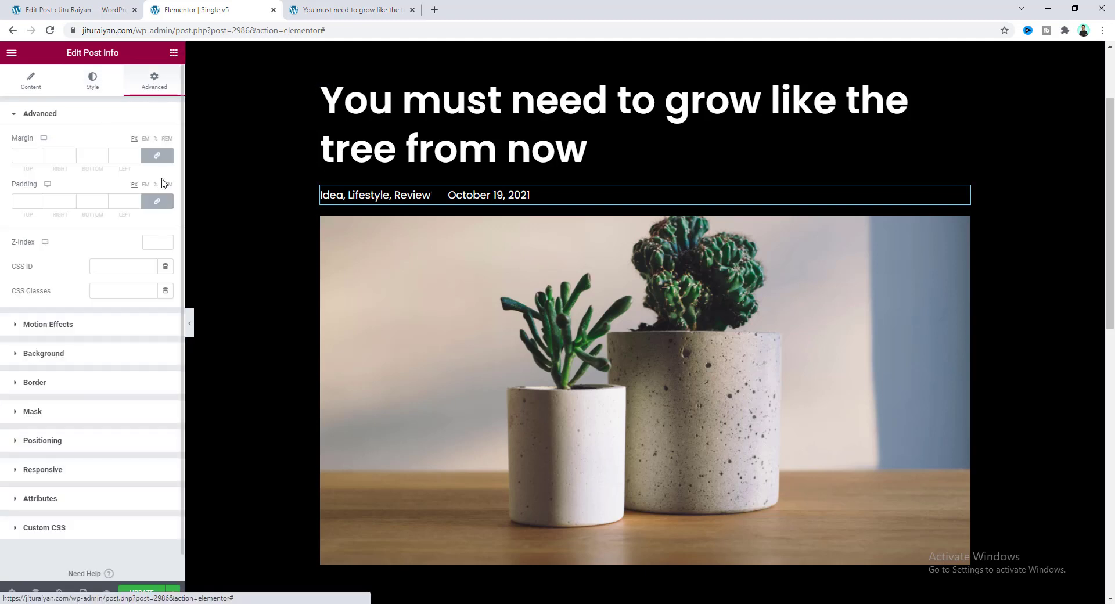
{"action": "left_click", "coordinate": [155, 156]}
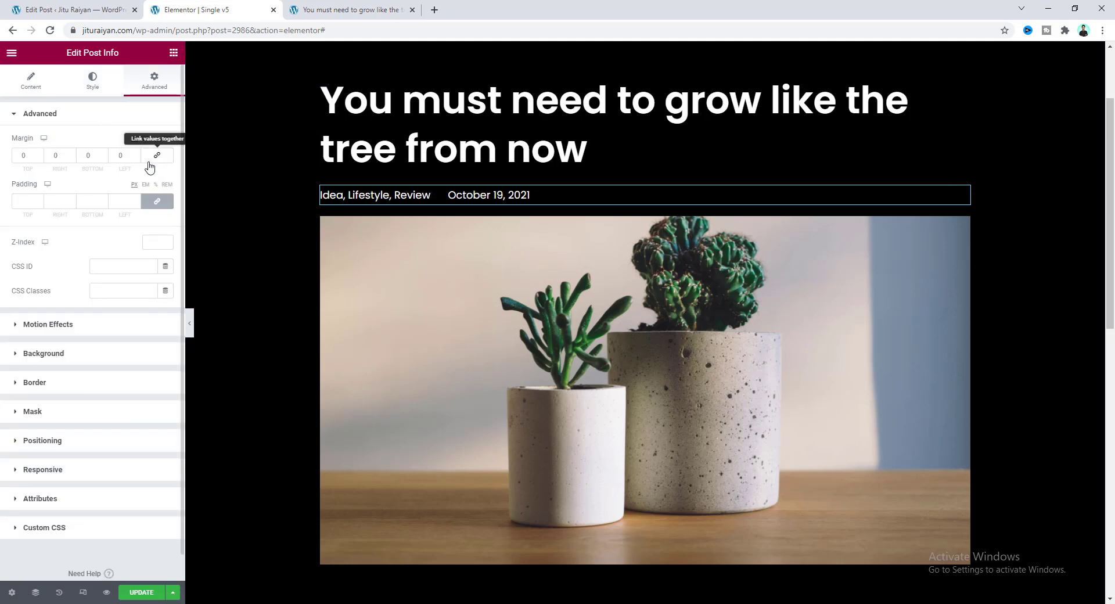
{"action": "double_click", "coordinate": [79, 156]}
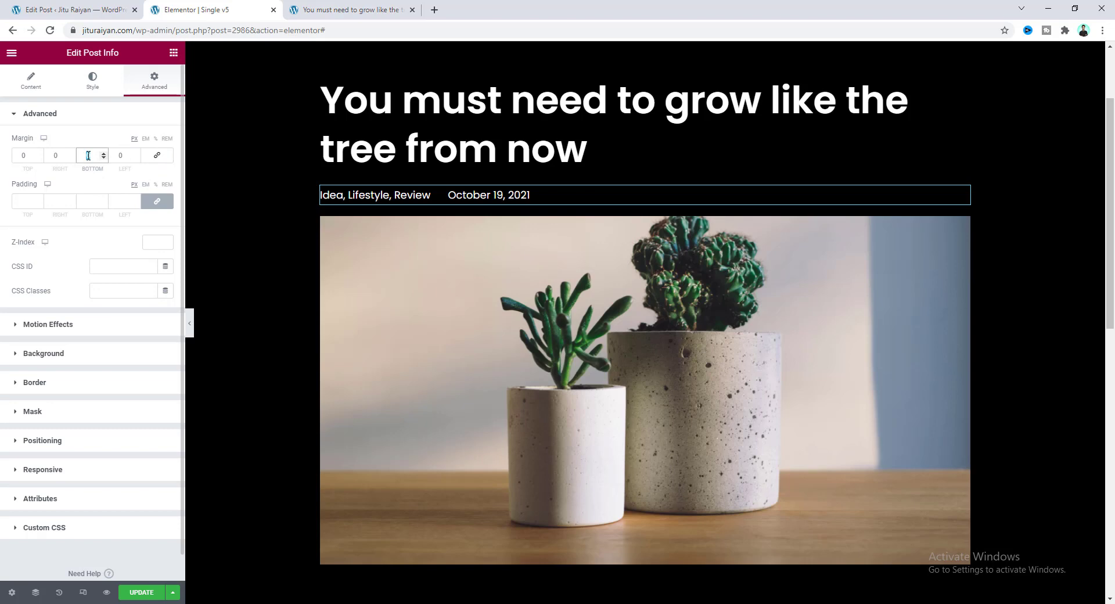
{"action": "type", "text": "40"}
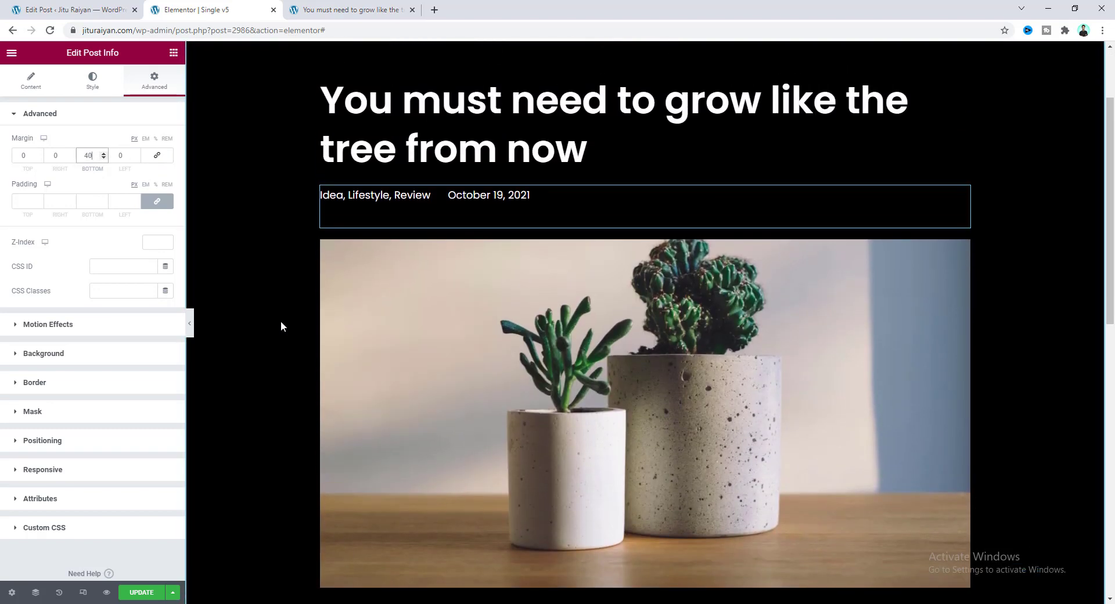
Add a Heading widget between the post info and featured image, using the dynamic Post ID as its title
{"action": "scroll", "coordinate": [281, 325], "scroll_direction": "down", "scroll_amount": 1}
{"action": "scroll", "coordinate": [208, 215], "scroll_direction": "down", "scroll_amount": 1}
{"action": "left_click", "coordinate": [174, 55]}
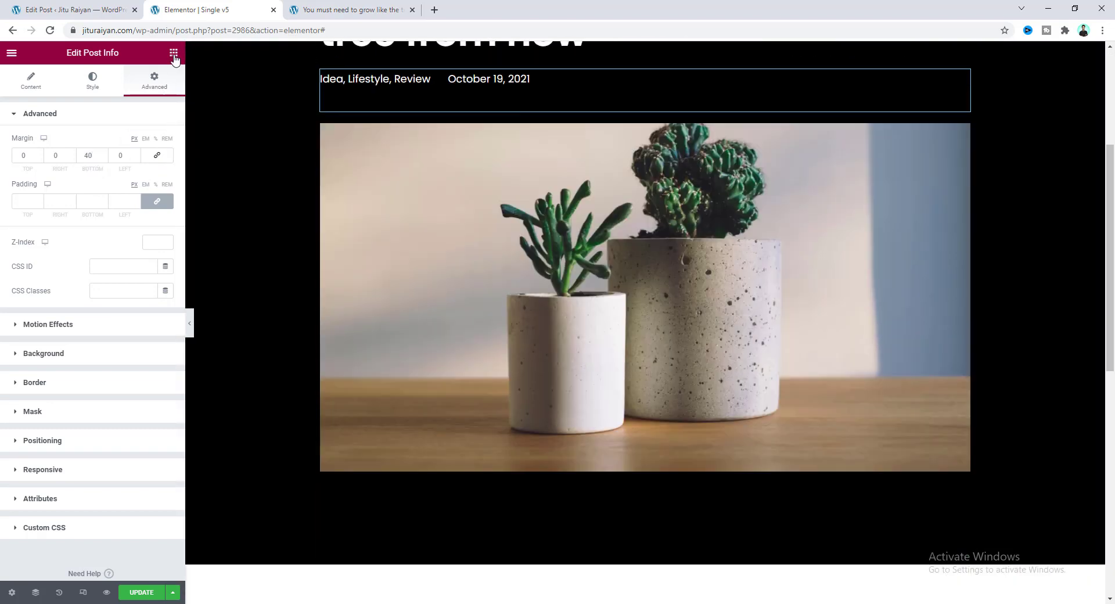
{"action": "left_click", "coordinate": [174, 56]}
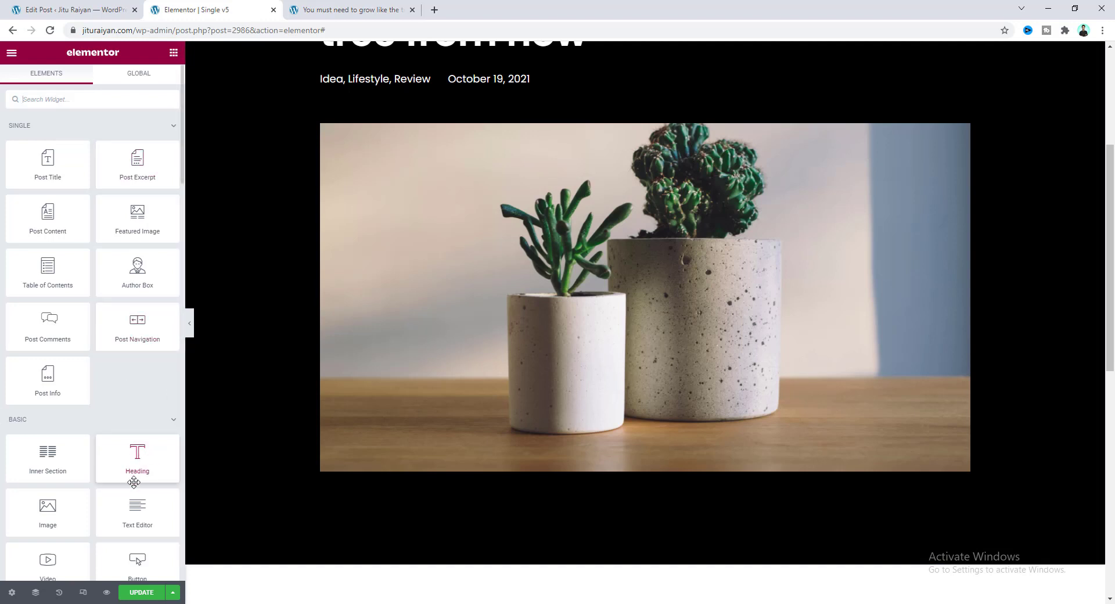
{"action": "left_click_drag", "start_coordinate": [137, 462], "coordinate": [413, 107]}
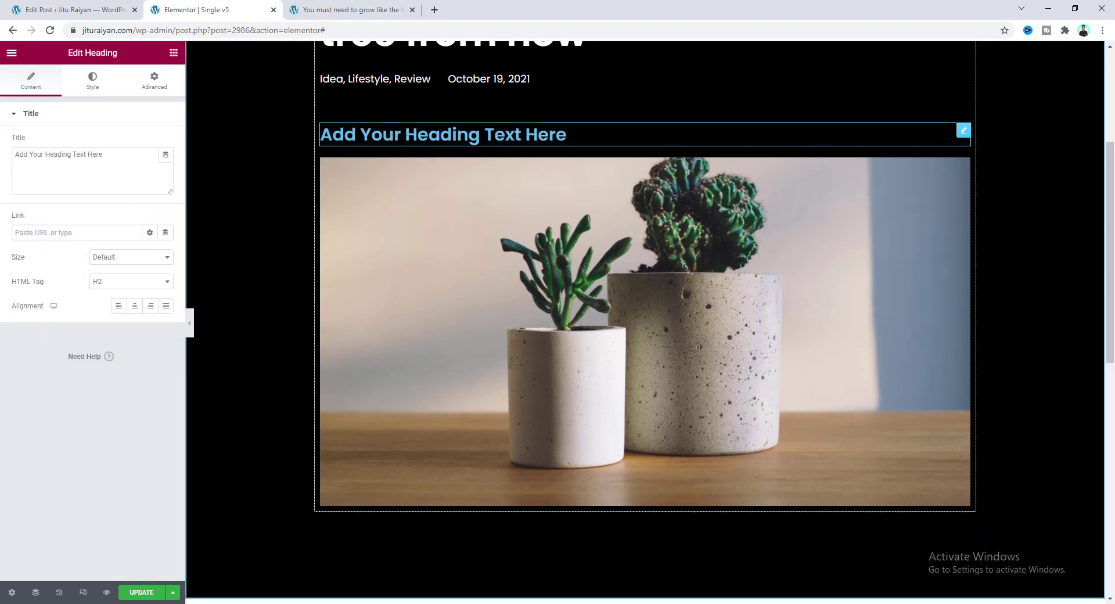
{"action": "left_click", "coordinate": [166, 155]}
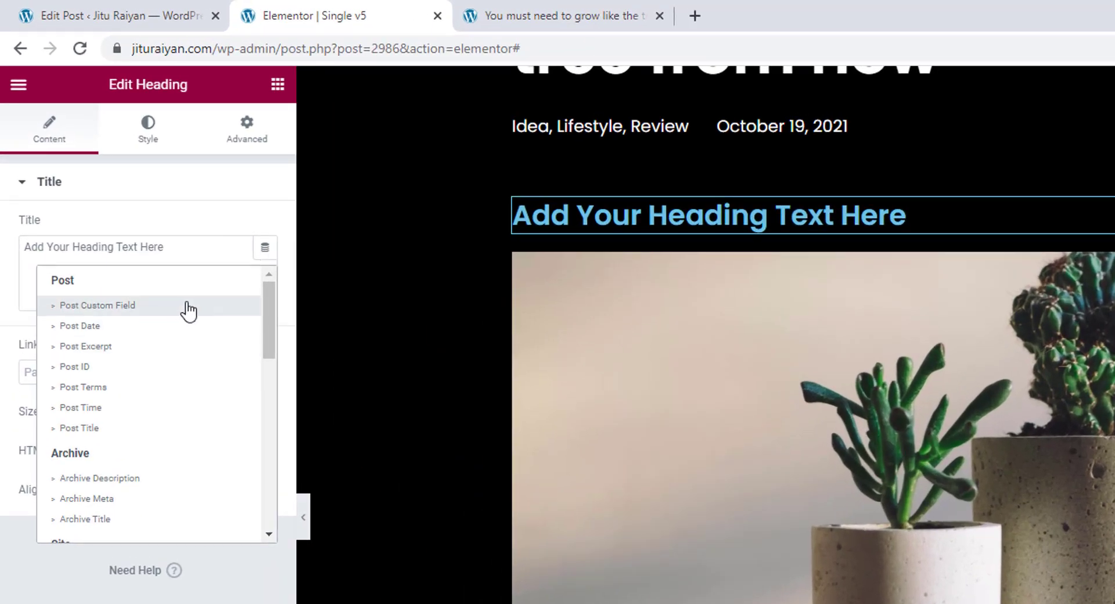
{"action": "scroll", "coordinate": [163, 471], "scroll_direction": "down", "scroll_amount": 5}
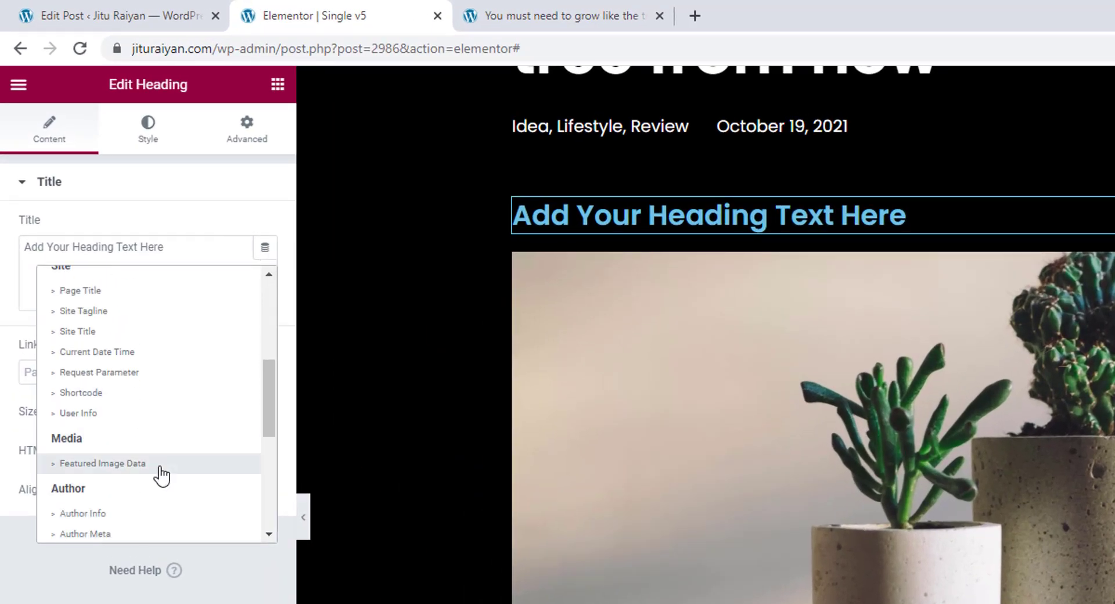
{"action": "scroll", "coordinate": [158, 469], "scroll_direction": "up", "scroll_amount": 5}
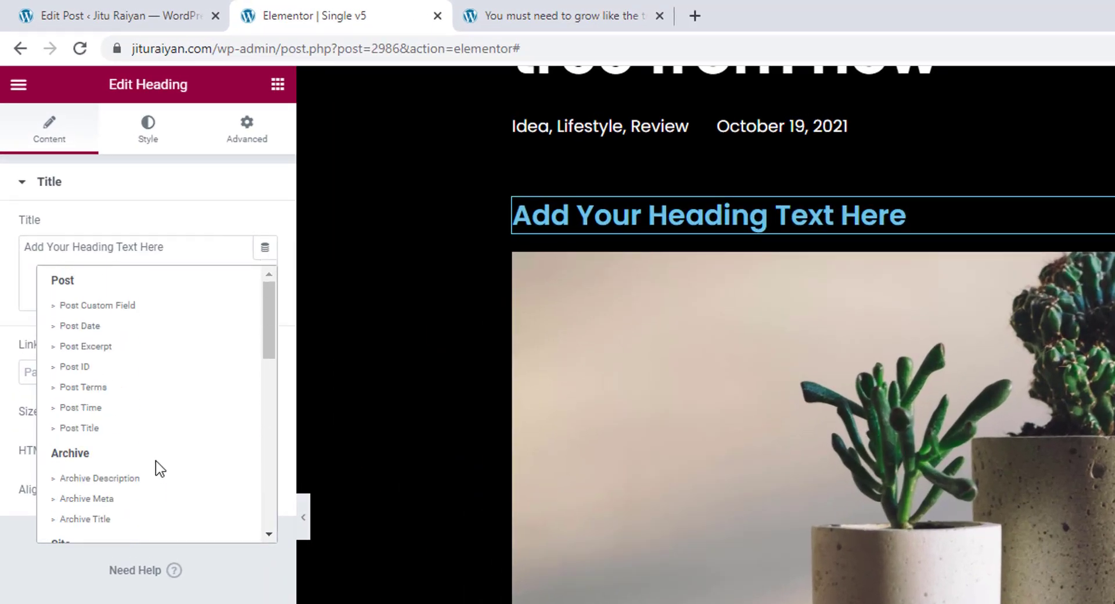
{"action": "left_click", "coordinate": [87, 367]}
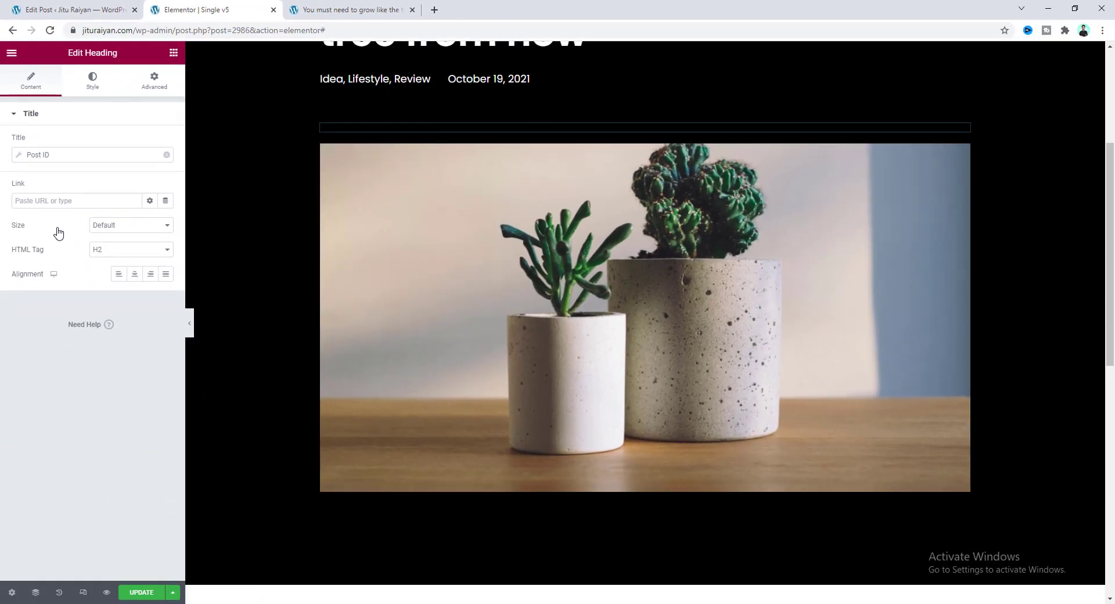
Delete the Post ID heading above the featured image
{"action": "scroll", "coordinate": [395, 186], "scroll_direction": "up", "scroll_amount": 1}
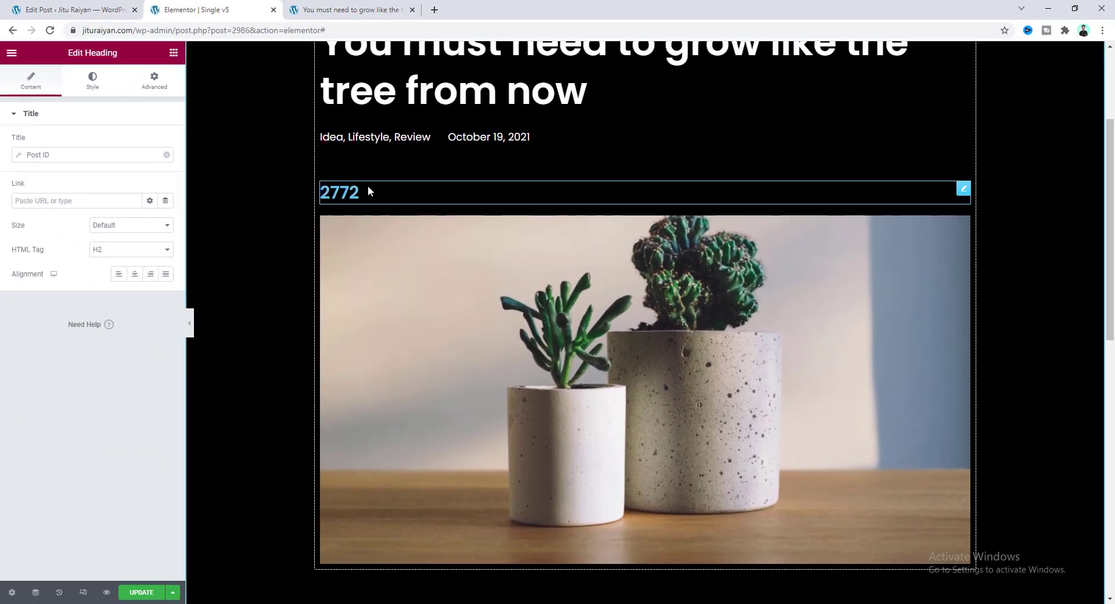
{"action": "scroll", "coordinate": [365, 195], "scroll_direction": "up", "scroll_amount": 1}
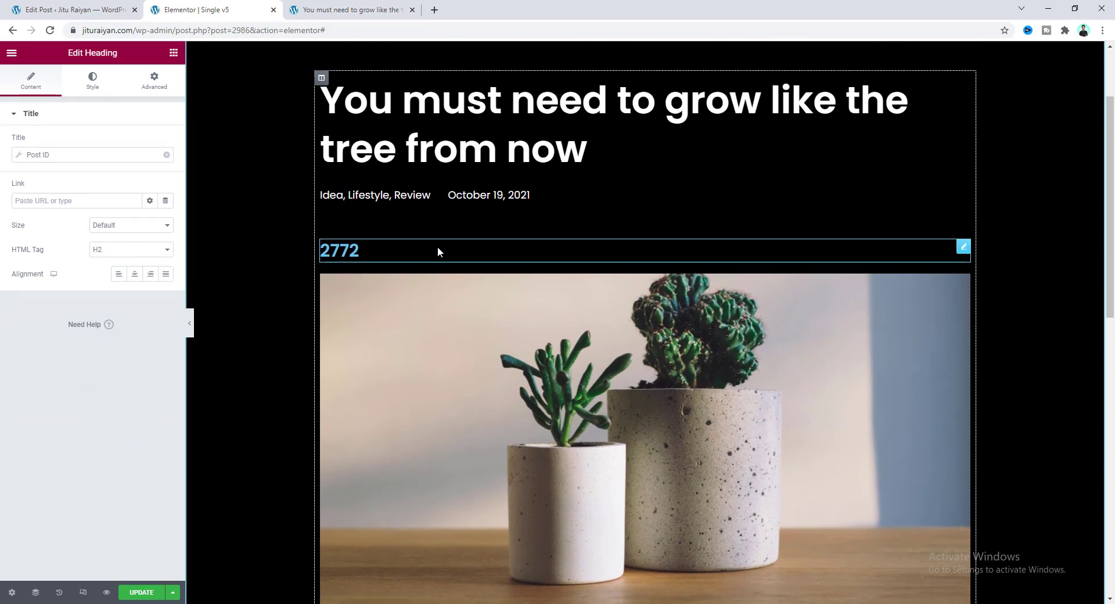
{"action": "right_click", "coordinate": [482, 253]}
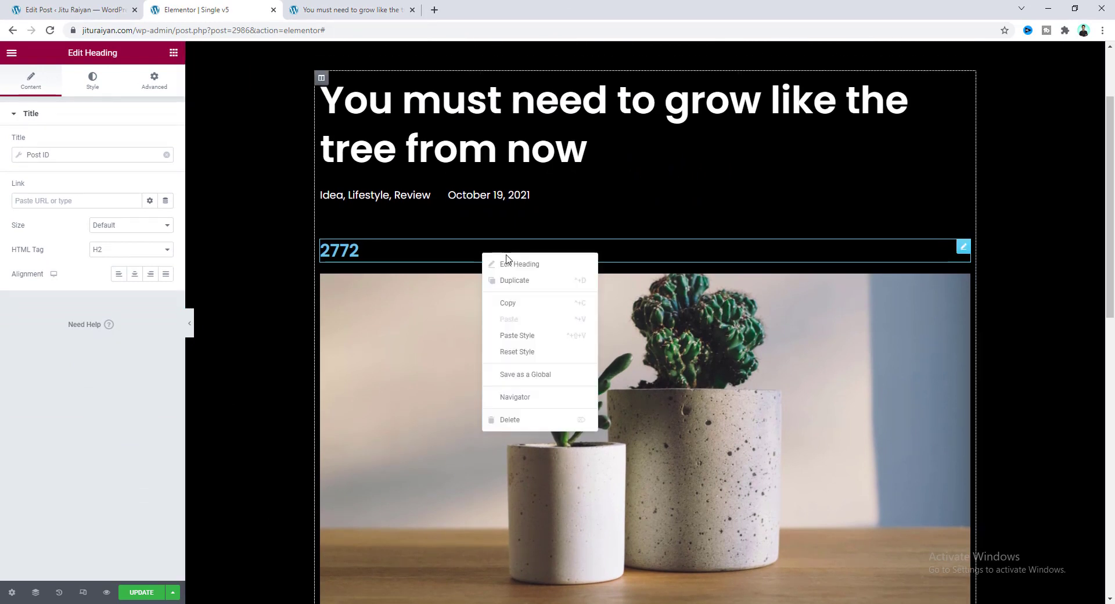
{"action": "left_click", "coordinate": [553, 420]}
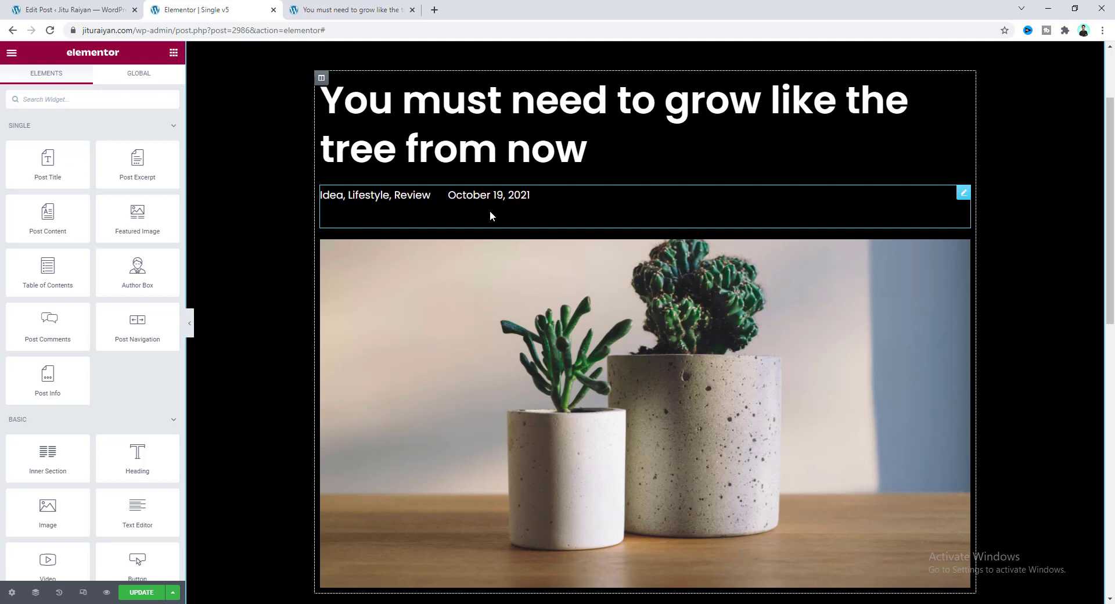
Set the hero section's background image to the dynamic Featured Image and check it along the whole section
{"action": "scroll", "coordinate": [489, 211], "scroll_direction": "up", "scroll_amount": 2}
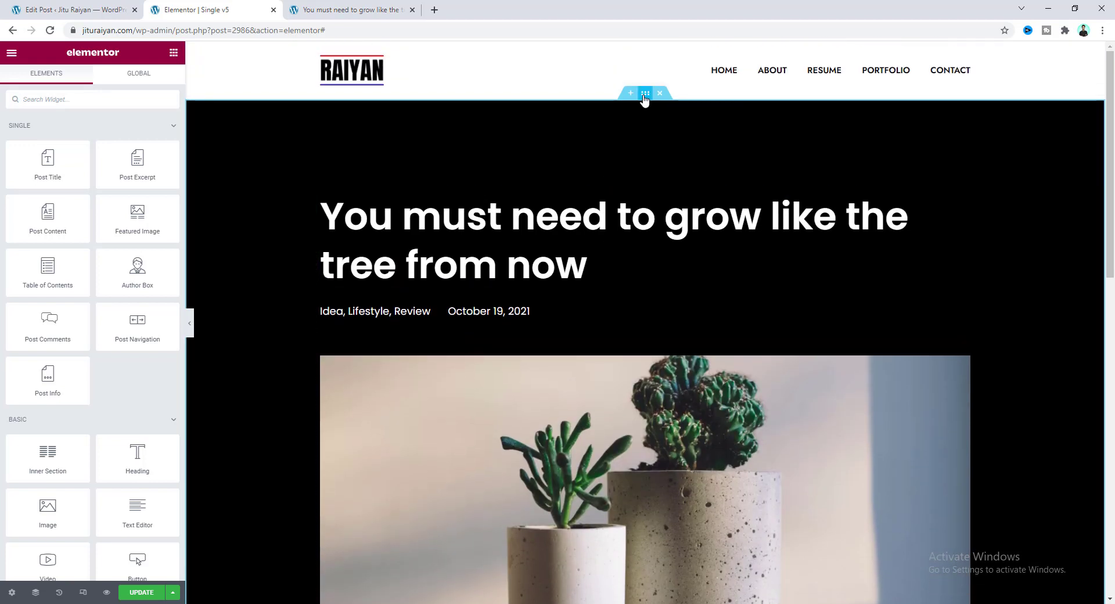
{"action": "left_click", "coordinate": [645, 94]}
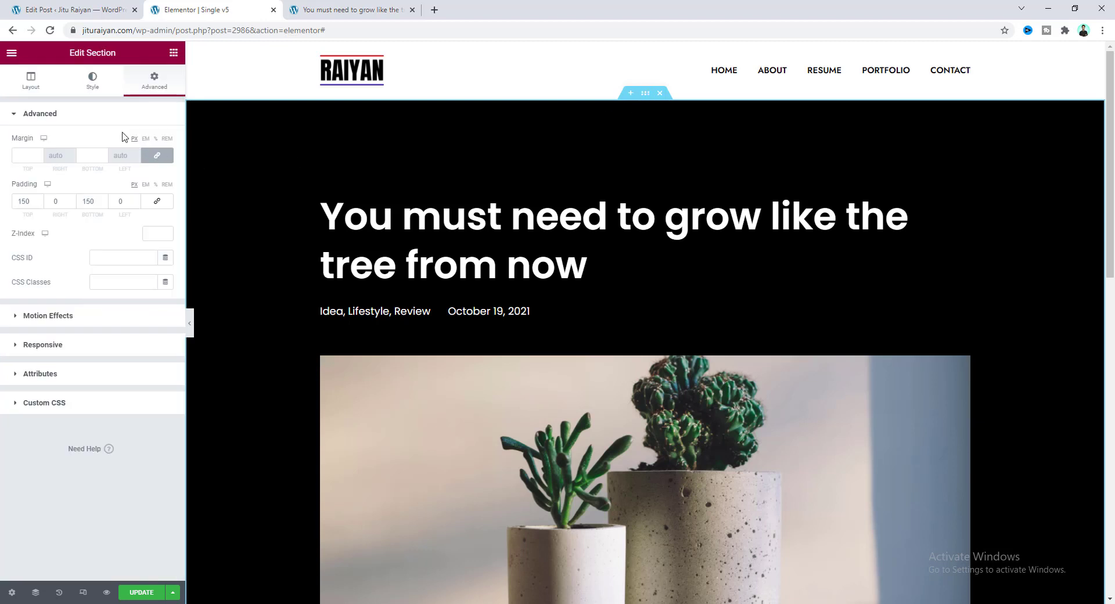
{"action": "left_click", "coordinate": [93, 80]}
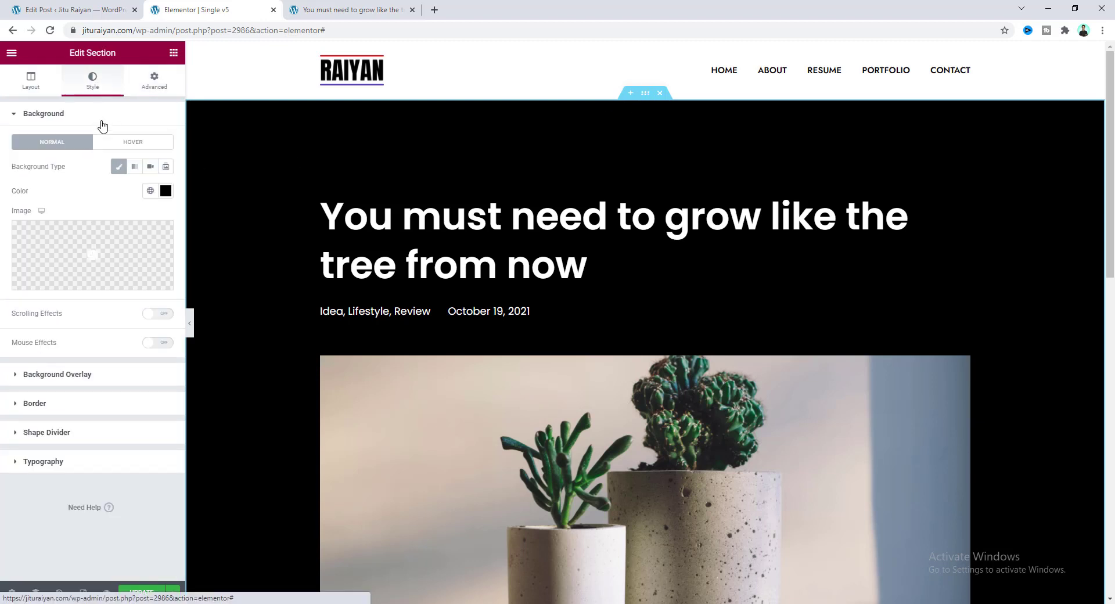
{"action": "mouse_move", "coordinate": [123, 271]}
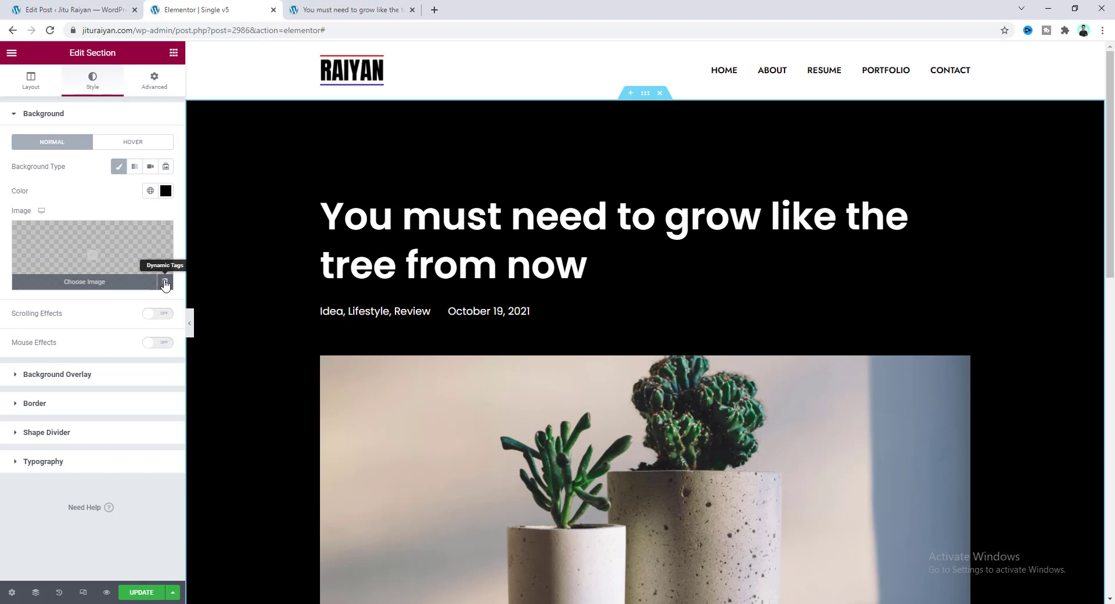
{"action": "left_click", "coordinate": [165, 283]}
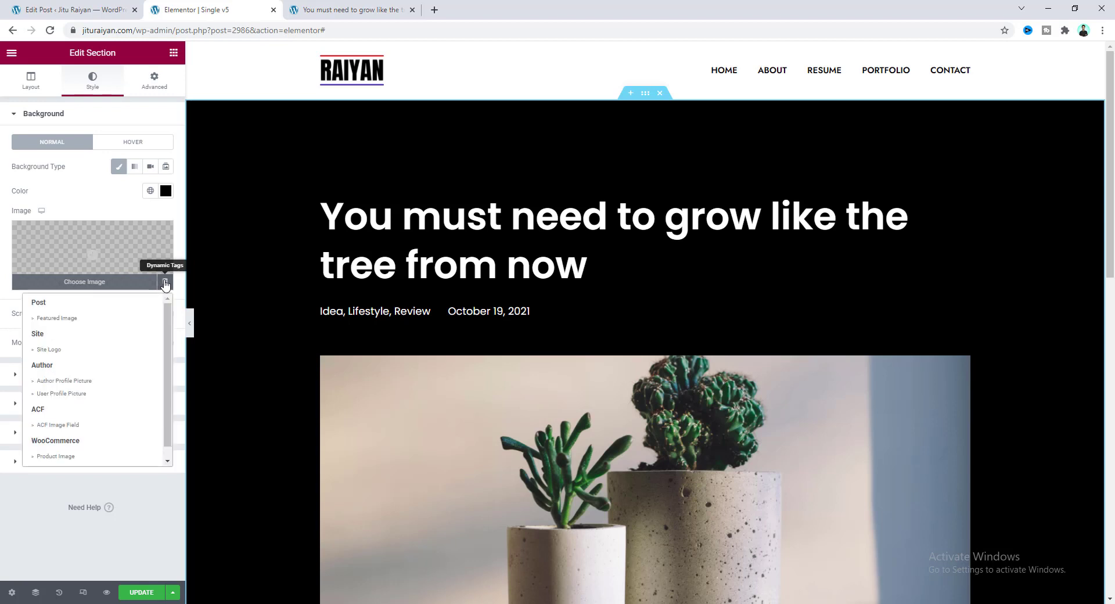
{"action": "left_click", "coordinate": [123, 323]}
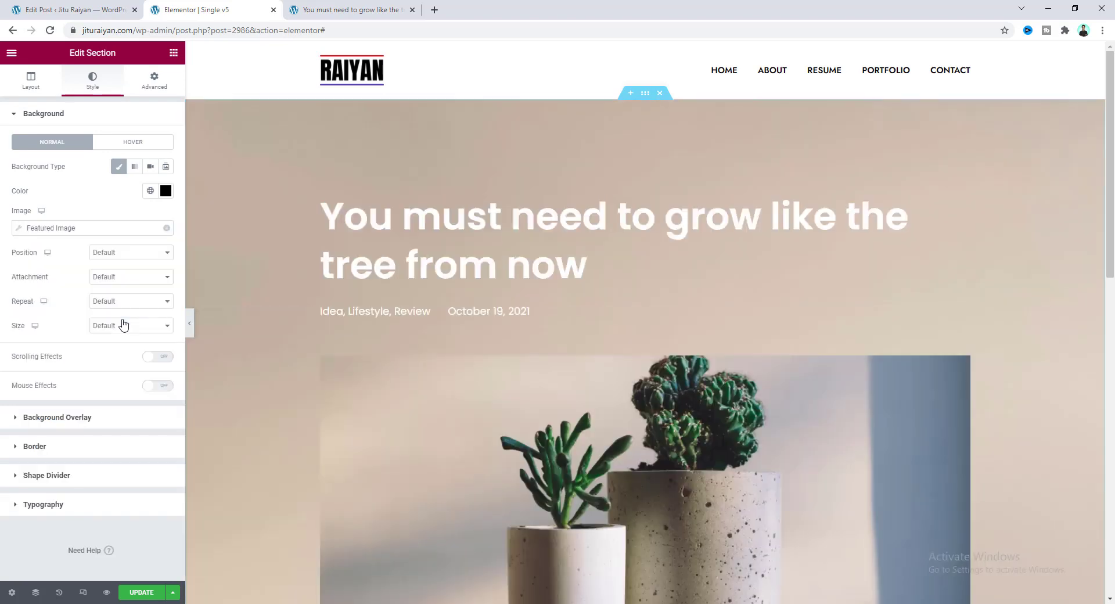
{"action": "scroll", "coordinate": [924, 235], "scroll_direction": "down", "scroll_amount": 6}
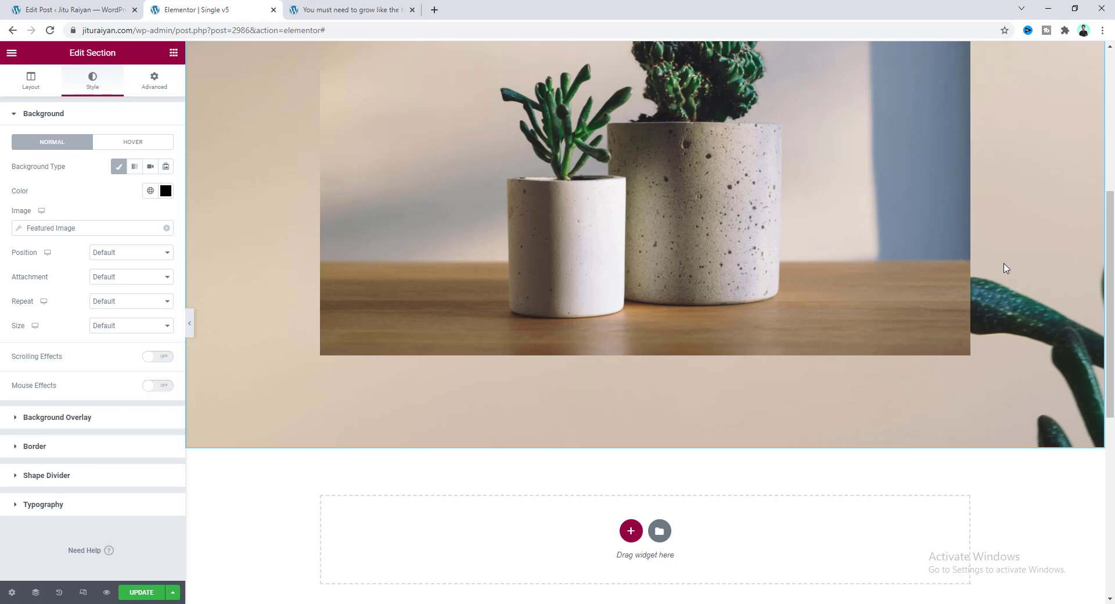
Remove the dynamic Featured Image from the hero section's background
{"action": "scroll", "coordinate": [975, 302], "scroll_direction": "up", "scroll_amount": 1}
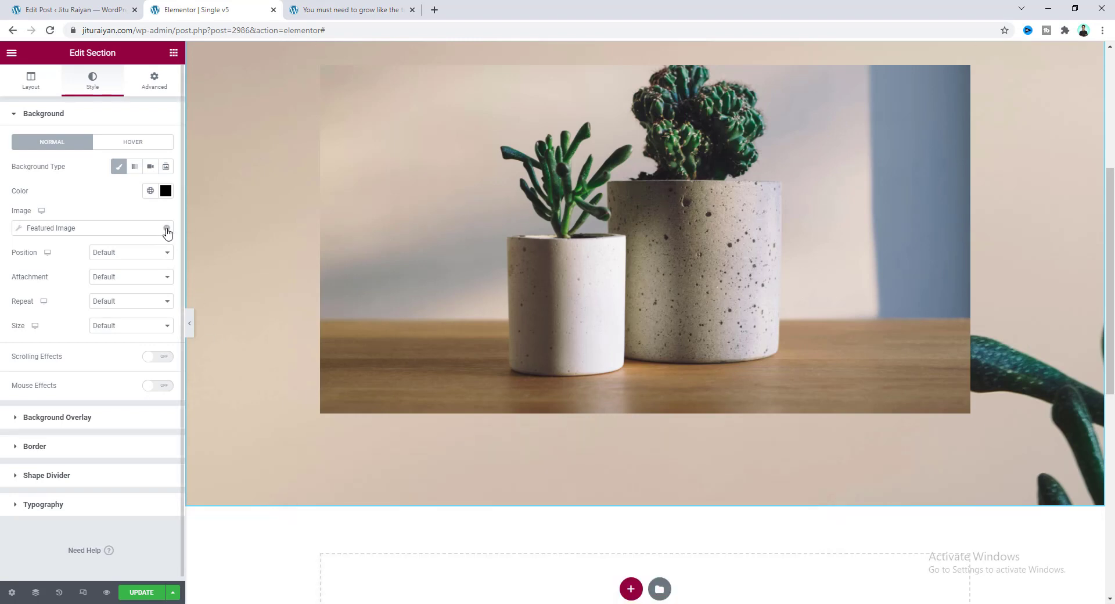
{"action": "left_click", "coordinate": [166, 231]}
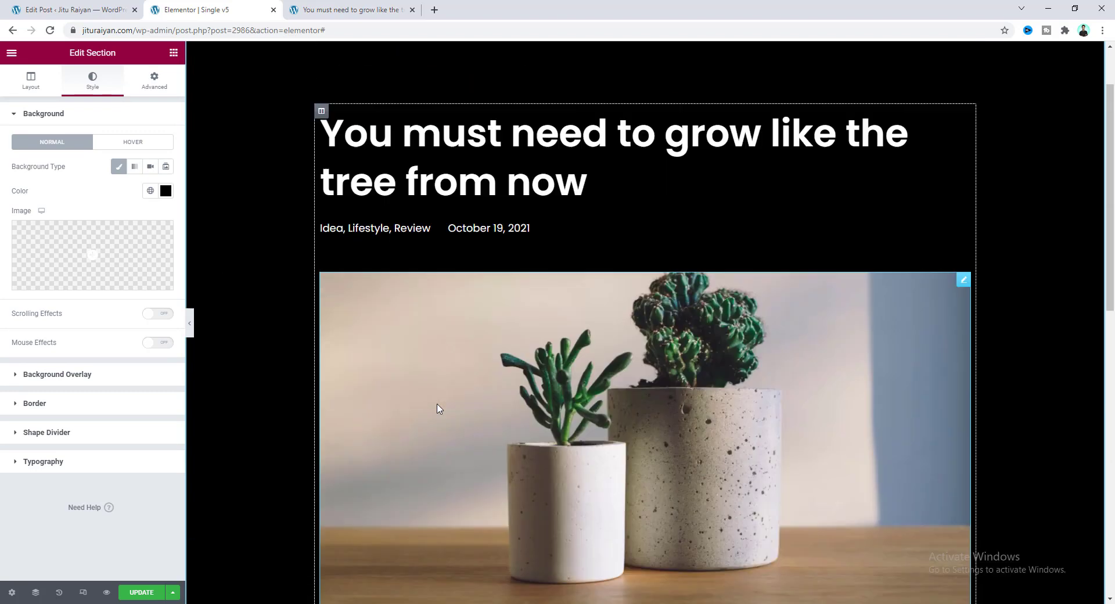
Add a one-column section below the hero section and place a Post Content widget in it
{"action": "scroll", "coordinate": [441, 406], "scroll_direction": "down", "scroll_amount": 6}
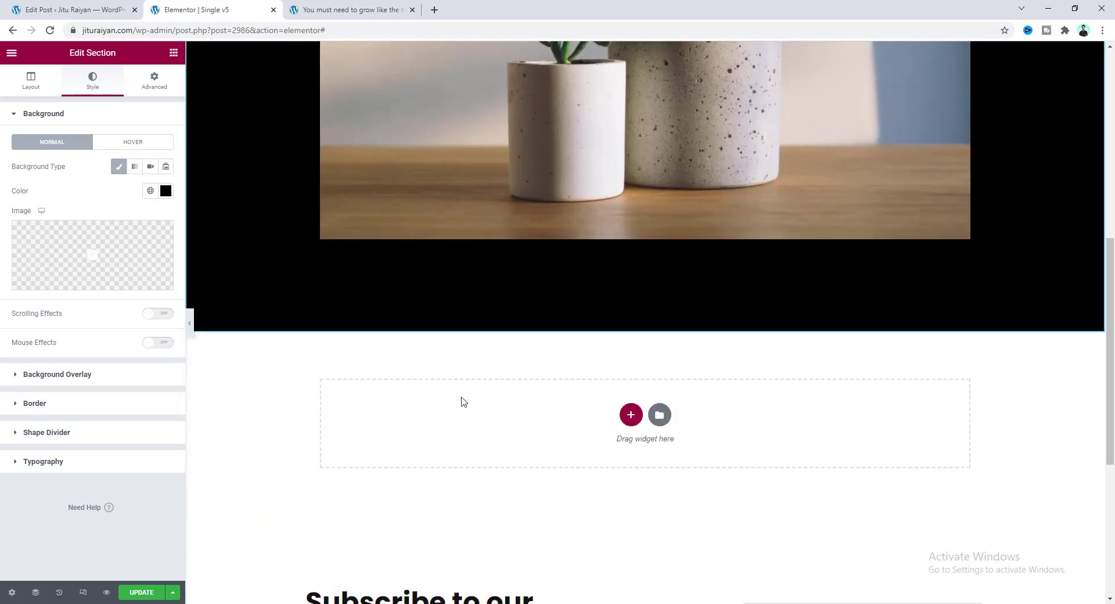
{"action": "scroll", "coordinate": [407, 384], "scroll_direction": "down", "scroll_amount": 1}
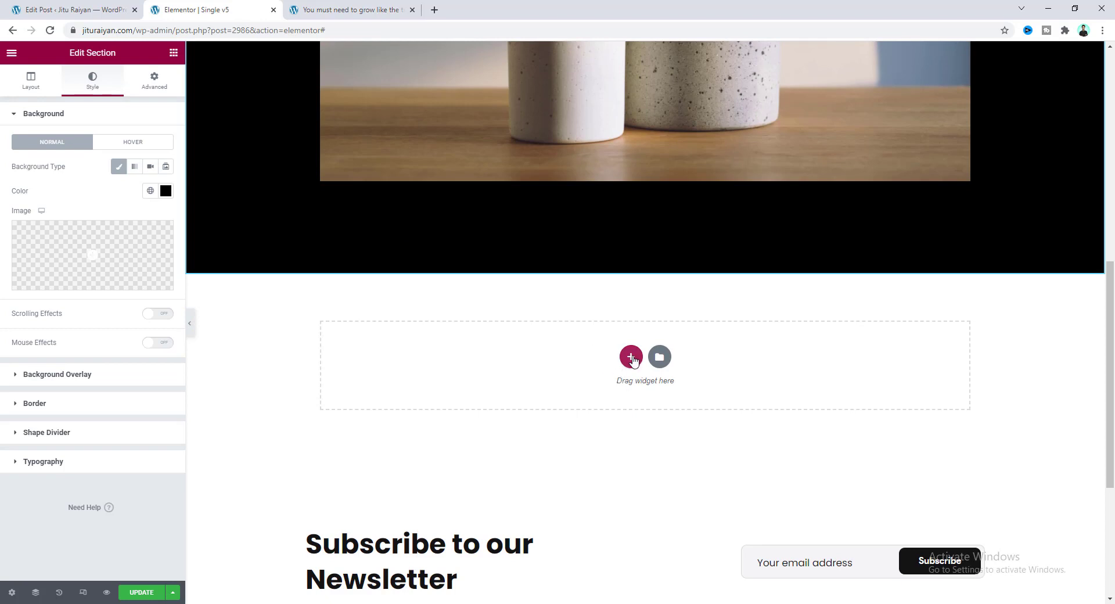
{"action": "left_click", "coordinate": [631, 357]}
{"action": "left_click", "coordinate": [492, 388]}
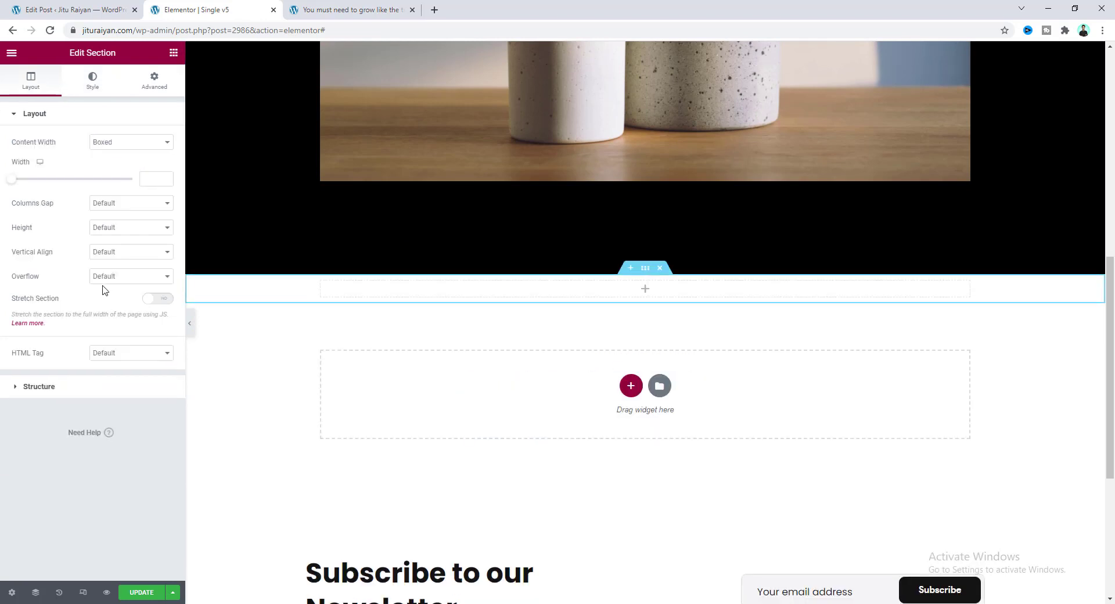
{"action": "left_click", "coordinate": [173, 52]}
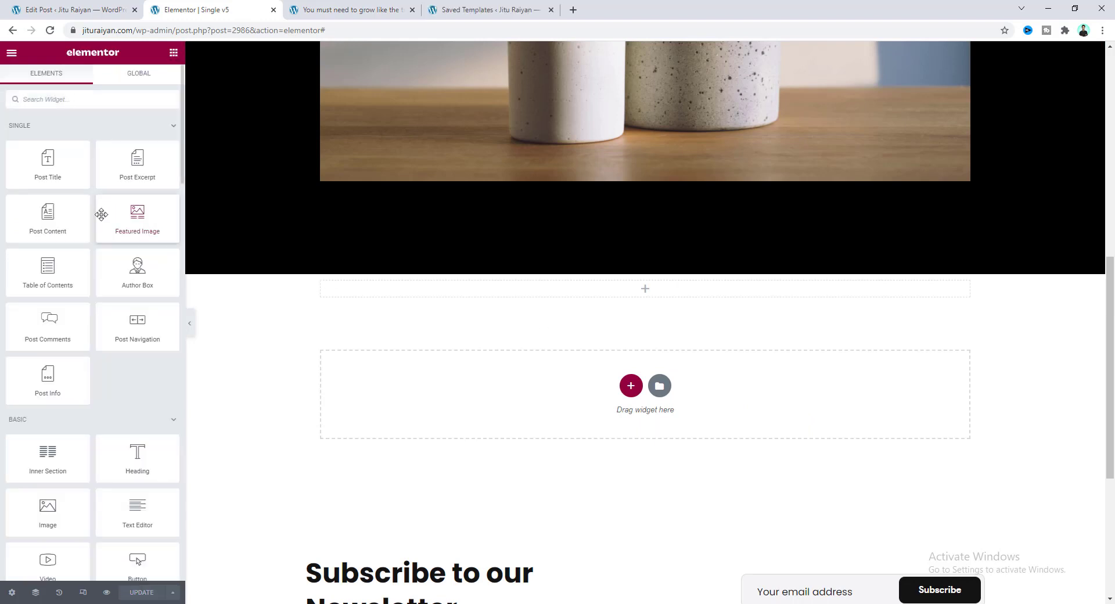
{"action": "left_click_drag", "start_coordinate": [47, 213], "coordinate": [604, 293]}
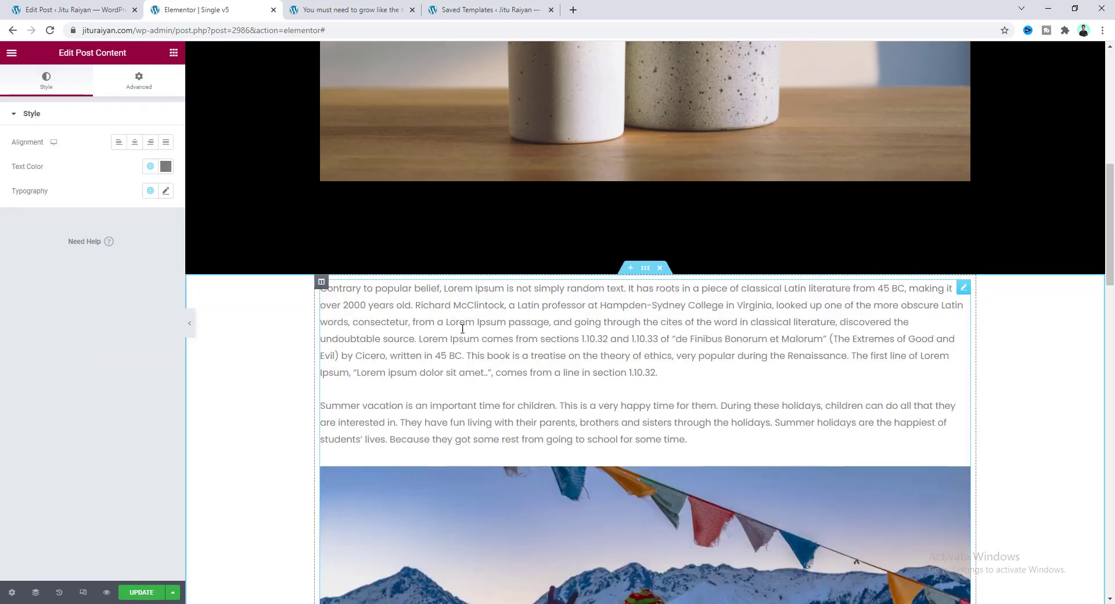
Compare the Post Content widget's text and images with the source post in the WordPress editor, and return to the template
{"action": "scroll", "coordinate": [493, 308], "scroll_direction": "down", "scroll_amount": 14}
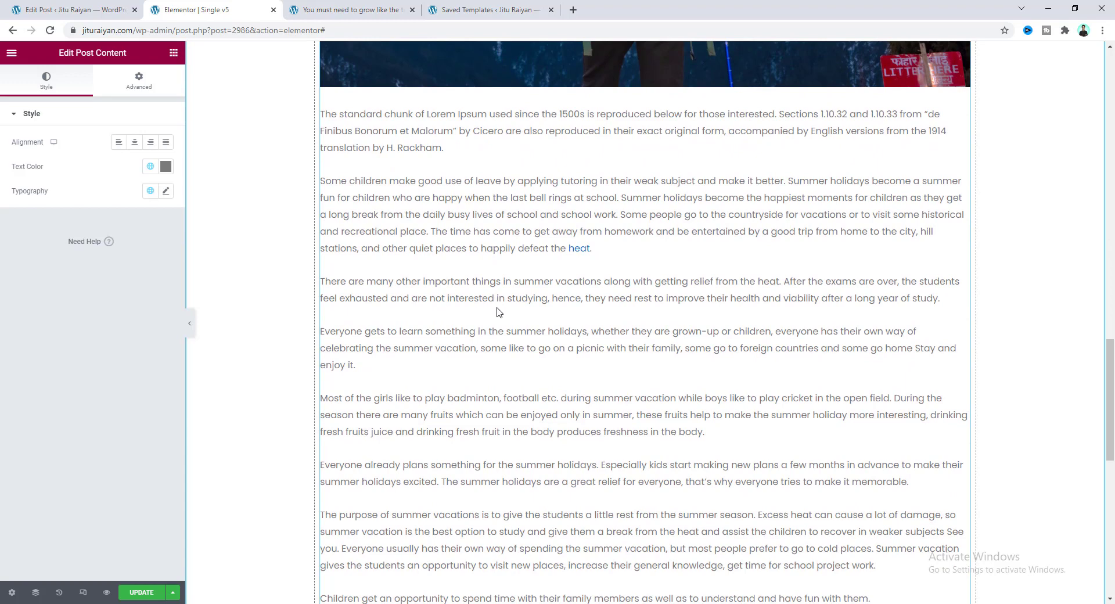
{"action": "scroll", "coordinate": [497, 312], "scroll_direction": "up", "scroll_amount": 6}
{"action": "scroll", "coordinate": [453, 337], "scroll_direction": "down", "scroll_amount": 4}
{"action": "scroll", "coordinate": [418, 354], "scroll_direction": "up", "scroll_amount": 4}
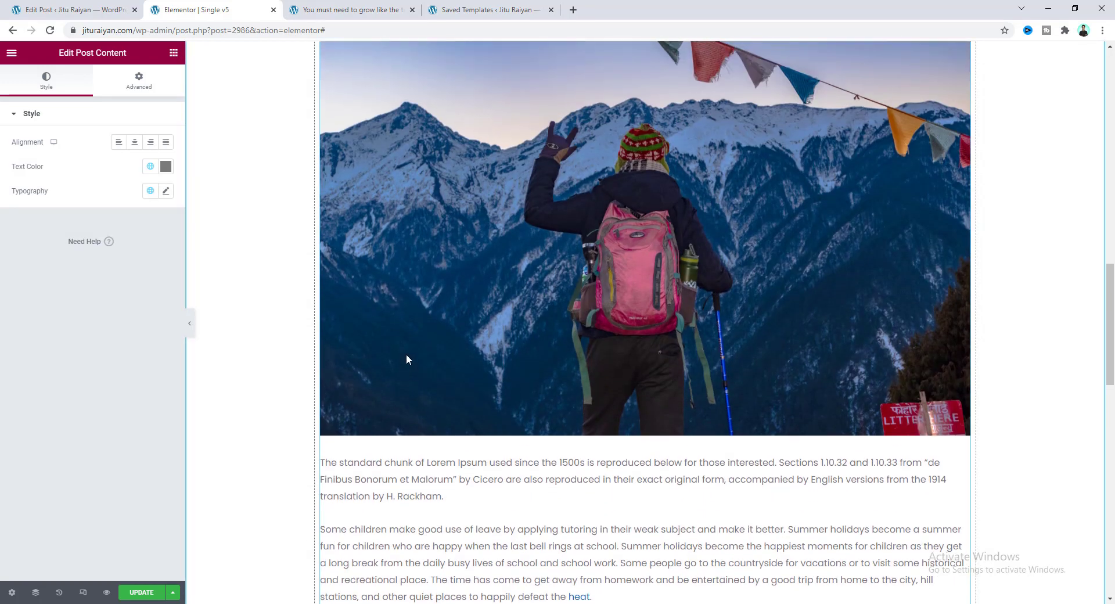
{"action": "scroll", "coordinate": [406, 359], "scroll_direction": "up", "scroll_amount": 2}
{"action": "left_click", "coordinate": [47, 5]}
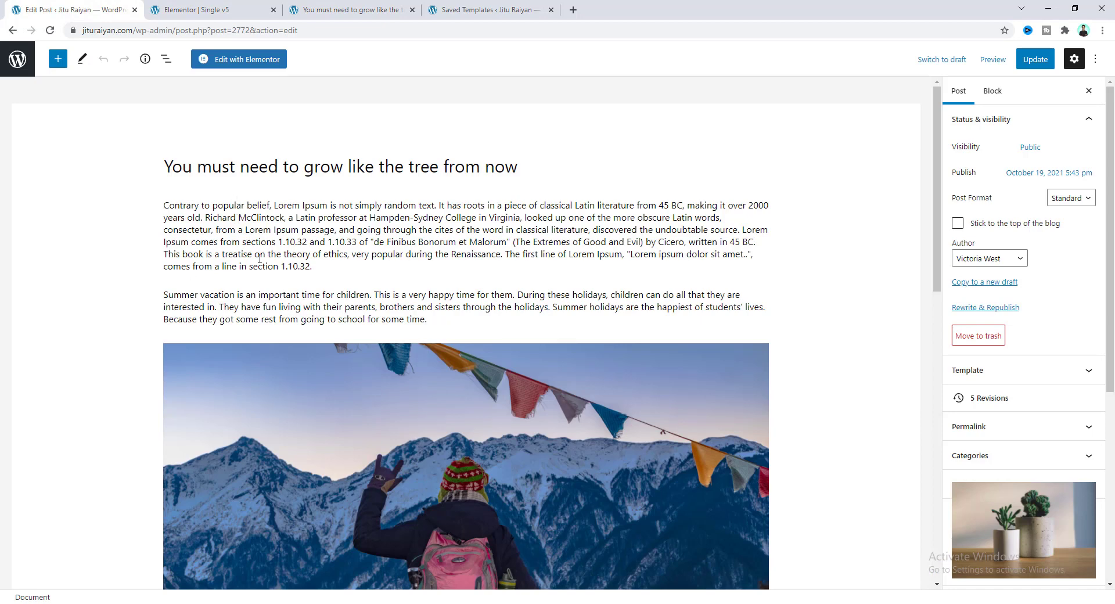
{"action": "scroll", "coordinate": [388, 398], "scroll_direction": "down", "scroll_amount": 5}
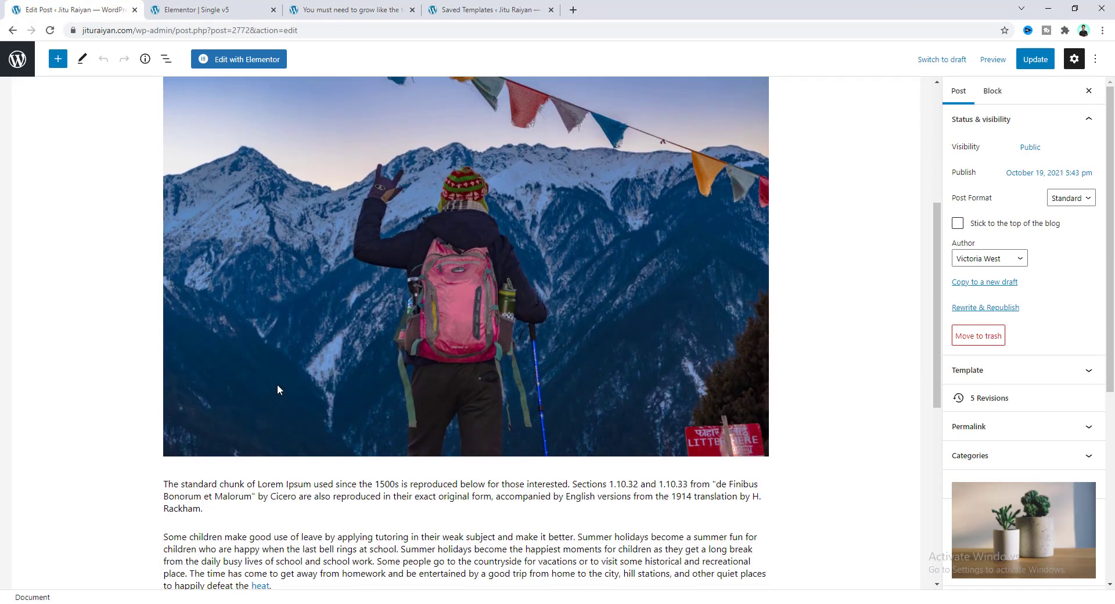
{"action": "scroll", "coordinate": [277, 384], "scroll_direction": "up", "scroll_amount": 5}
{"action": "scroll", "coordinate": [300, 273], "scroll_direction": "down", "scroll_amount": 5}
{"action": "scroll", "coordinate": [375, 413], "scroll_direction": "up", "scroll_amount": 5}
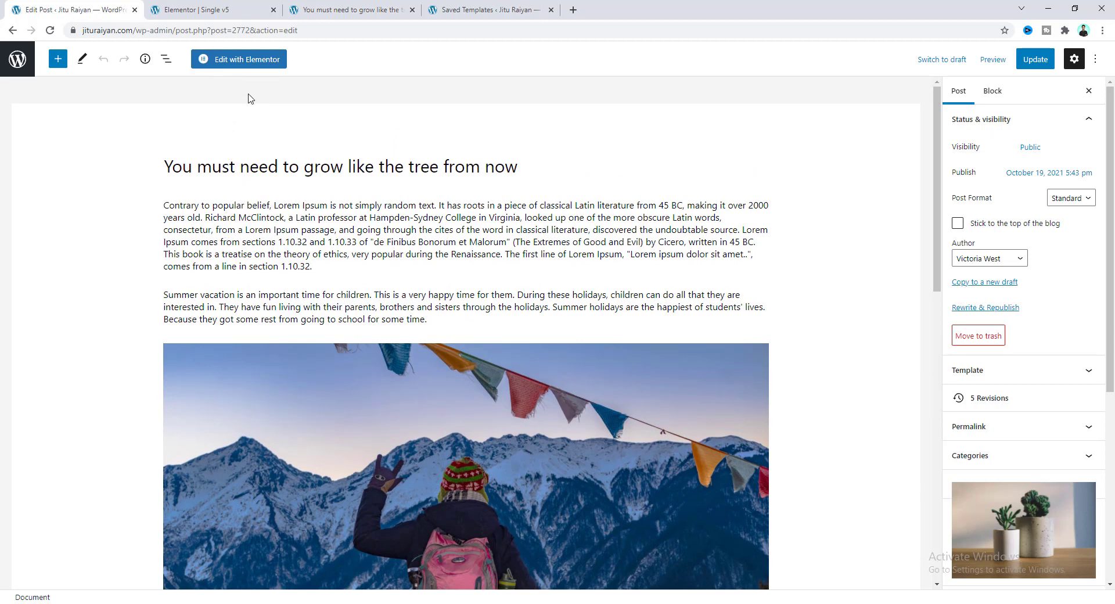
{"action": "left_click", "coordinate": [210, 7]}
Unlink the post content section's padding values and set the top padding to 150 px and the bottom padding to 30 px
{"action": "scroll", "coordinate": [432, 210], "scroll_direction": "up", "scroll_amount": 10}
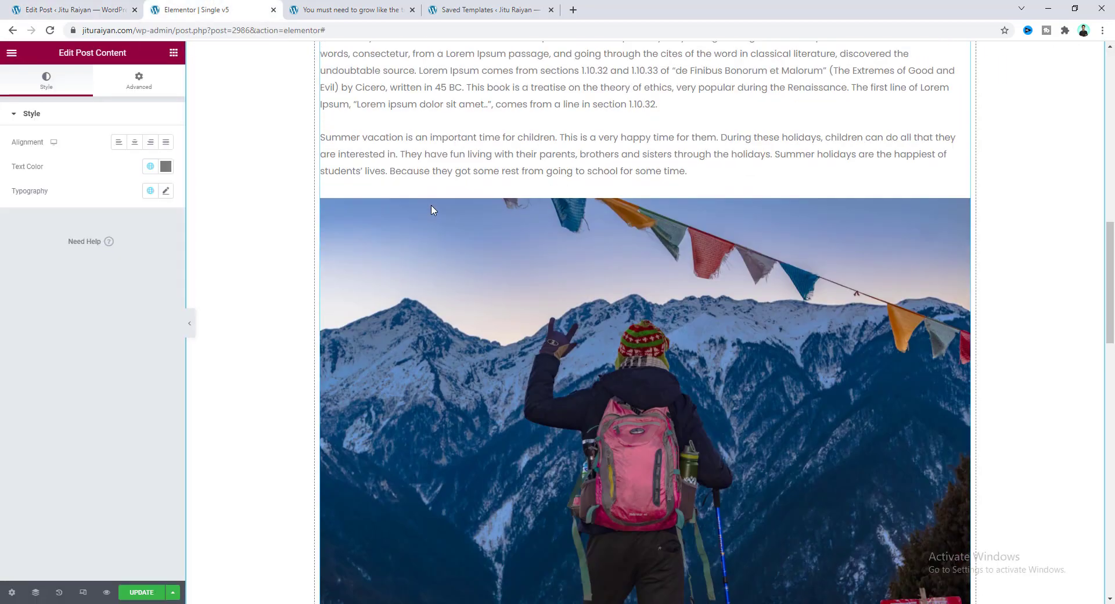
{"action": "scroll", "coordinate": [432, 209], "scroll_direction": "down", "scroll_amount": 4}
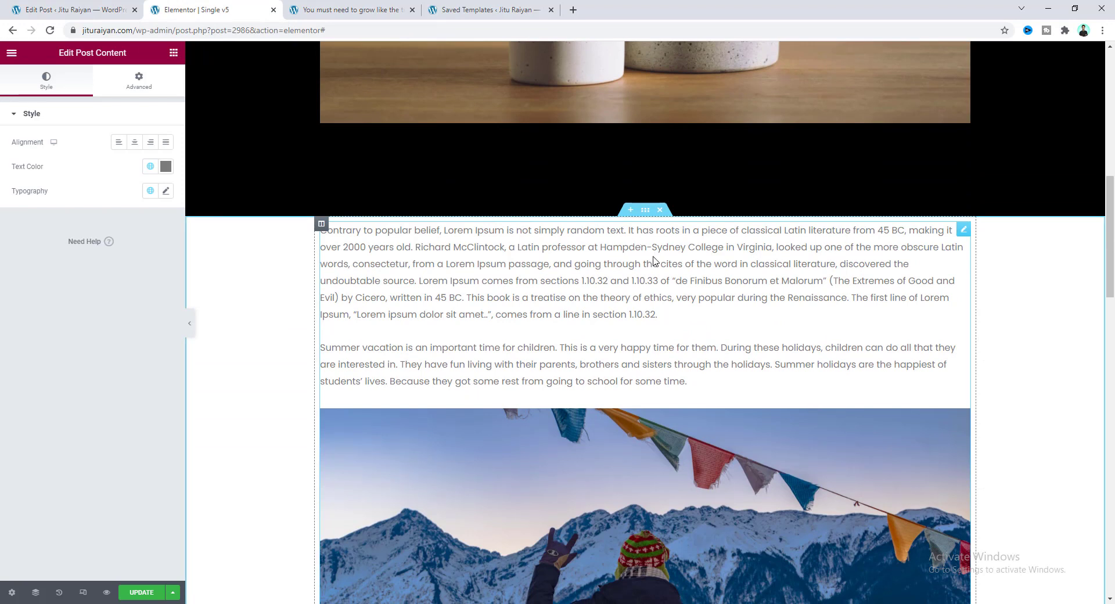
{"action": "left_click", "coordinate": [644, 209]}
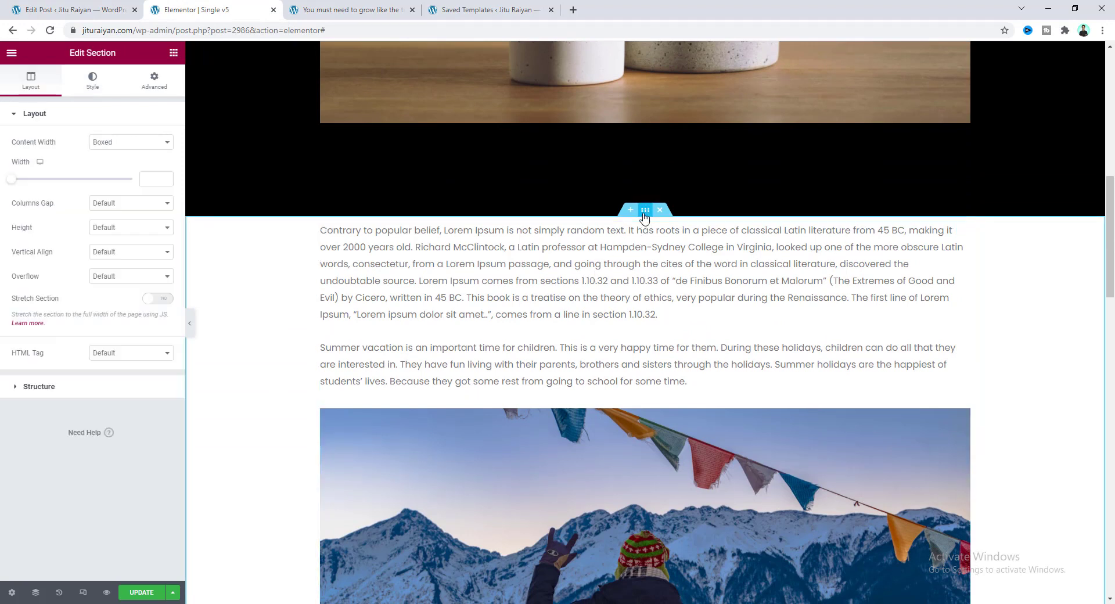
{"action": "left_click", "coordinate": [163, 90]}
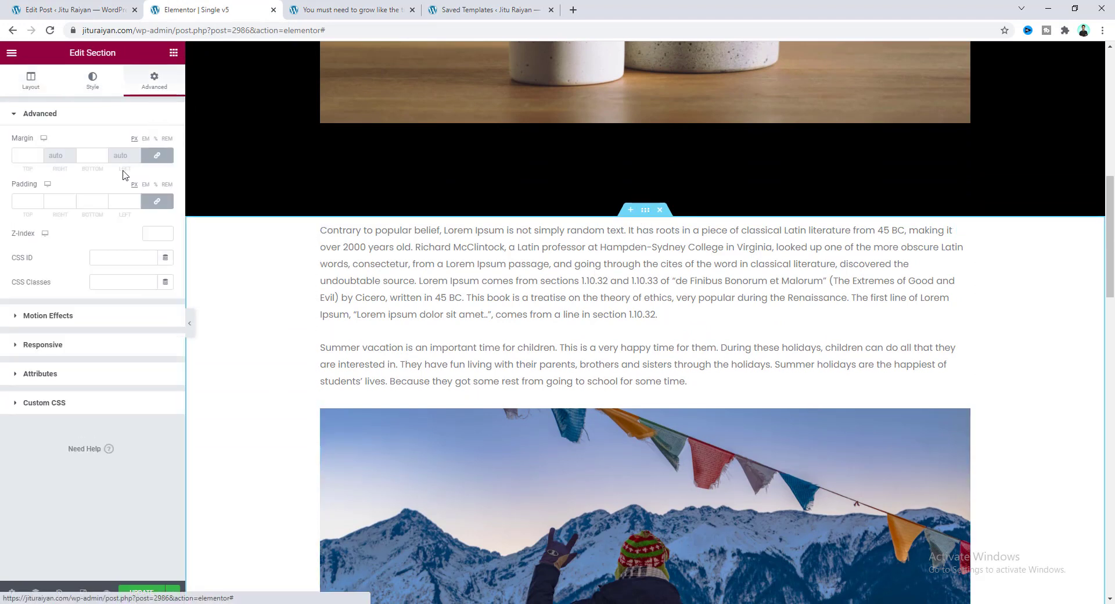
{"action": "left_click", "coordinate": [157, 201]}
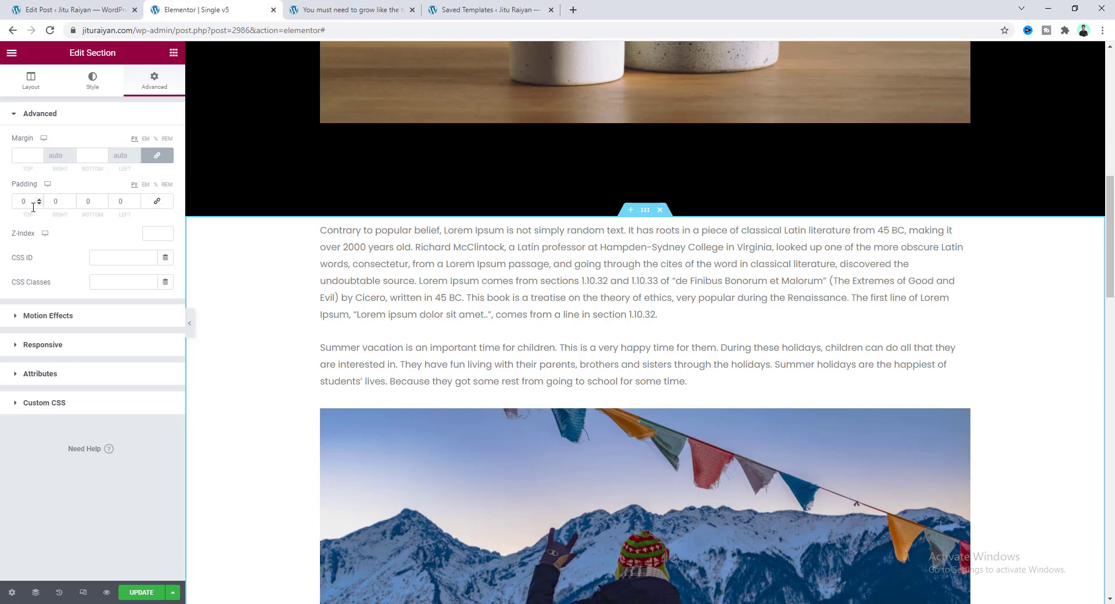
{"action": "left_click", "coordinate": [25, 201]}
{"action": "type", "text": "15"}
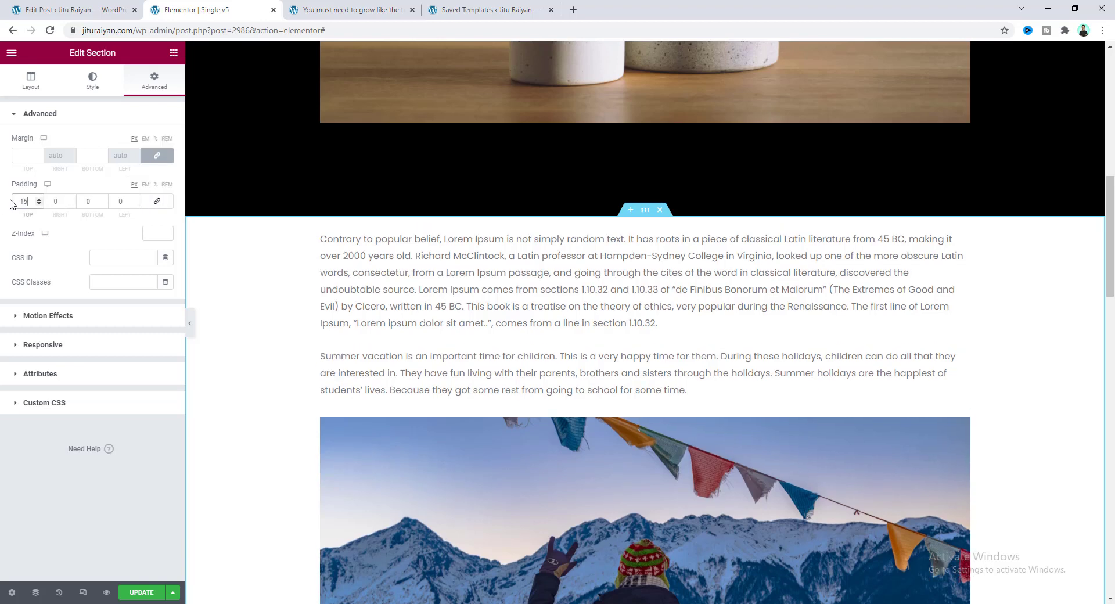
{"action": "type", "text": "0"}
{"action": "left_click", "coordinate": [87, 202]}
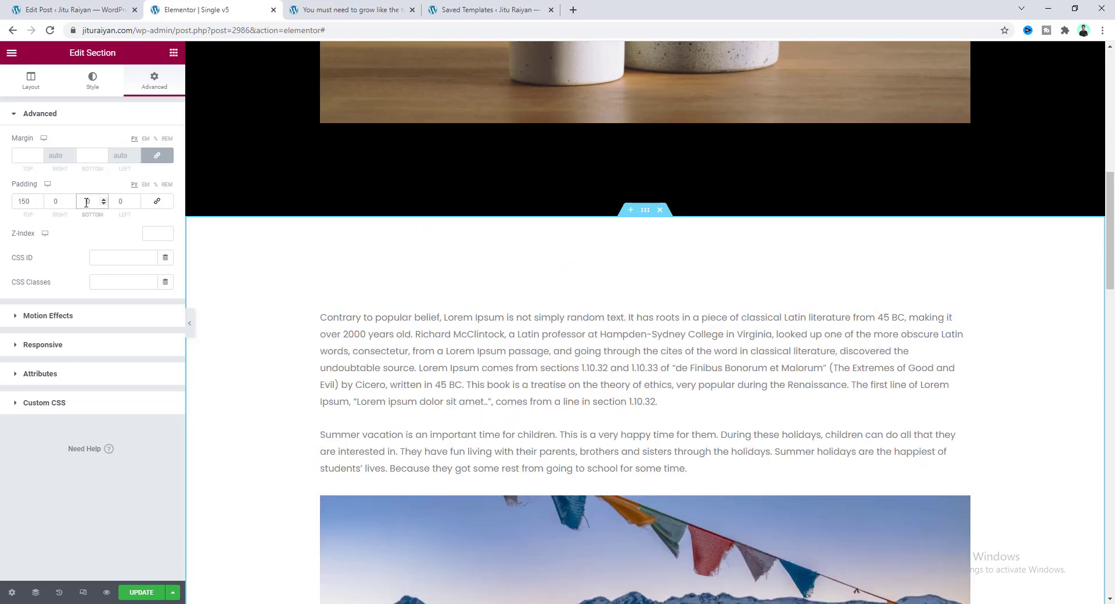
{"action": "left_click", "coordinate": [149, 216]}
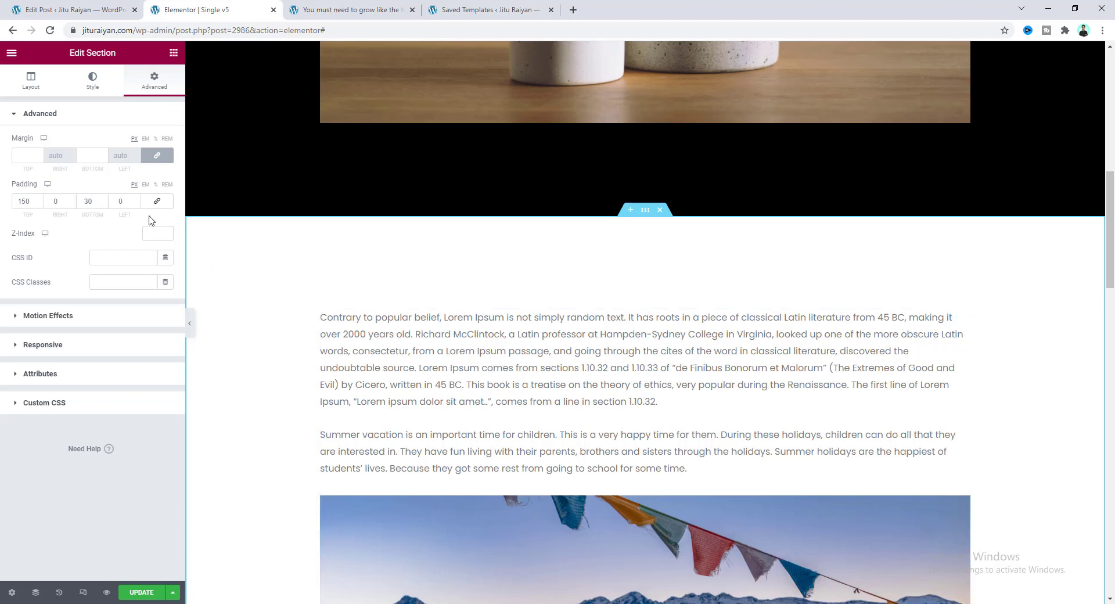
Set the post content section's boxed content width to 1000
{"action": "left_click", "coordinate": [33, 81]}
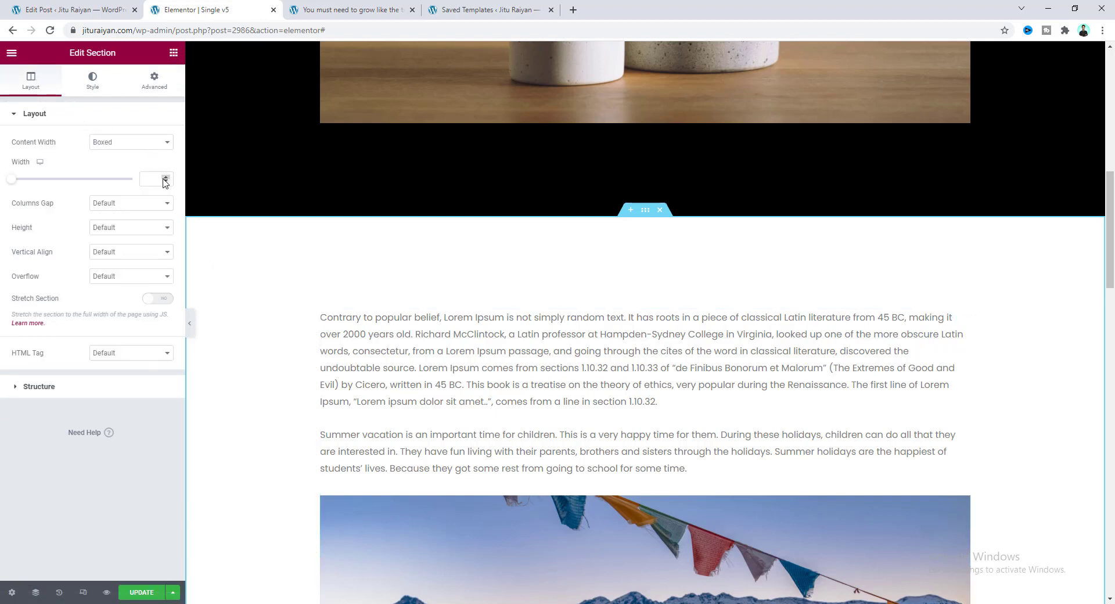
{"action": "type", "text": "1000"}
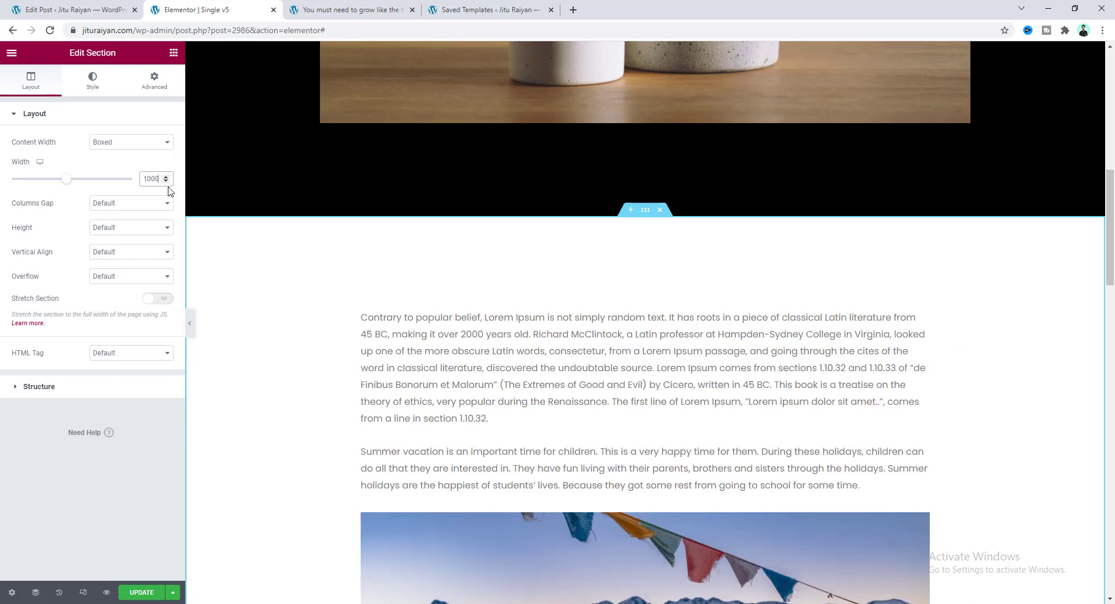
Try Full Width as the post content section's content width and switch it back to Boxed
{"action": "left_click", "coordinate": [132, 142]}
{"action": "left_click", "coordinate": [133, 160]}
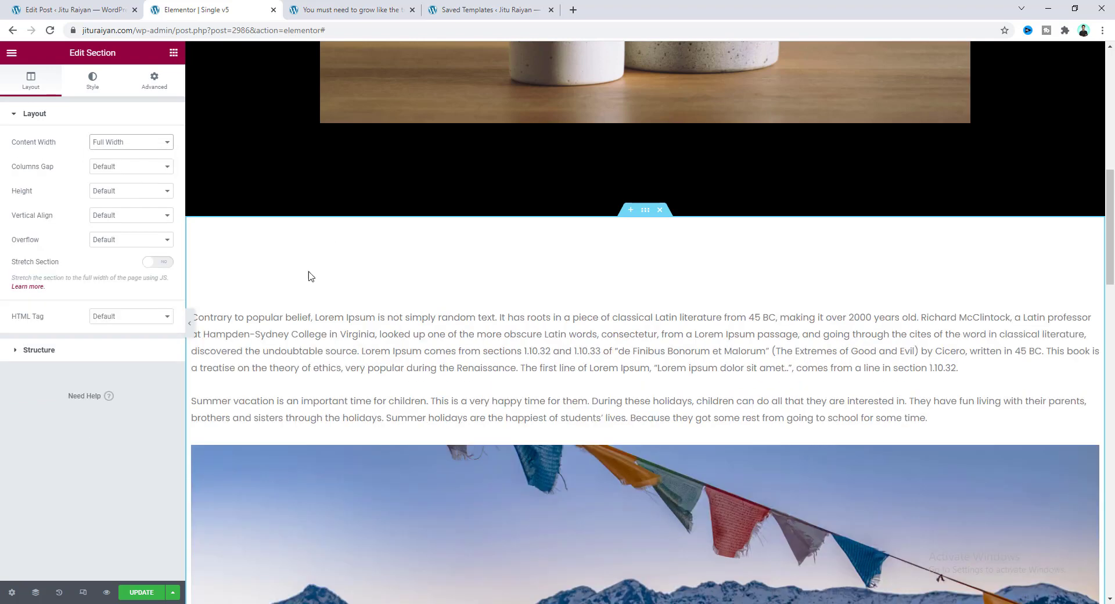
{"action": "left_click", "coordinate": [129, 145]}
{"action": "left_click", "coordinate": [130, 152]}
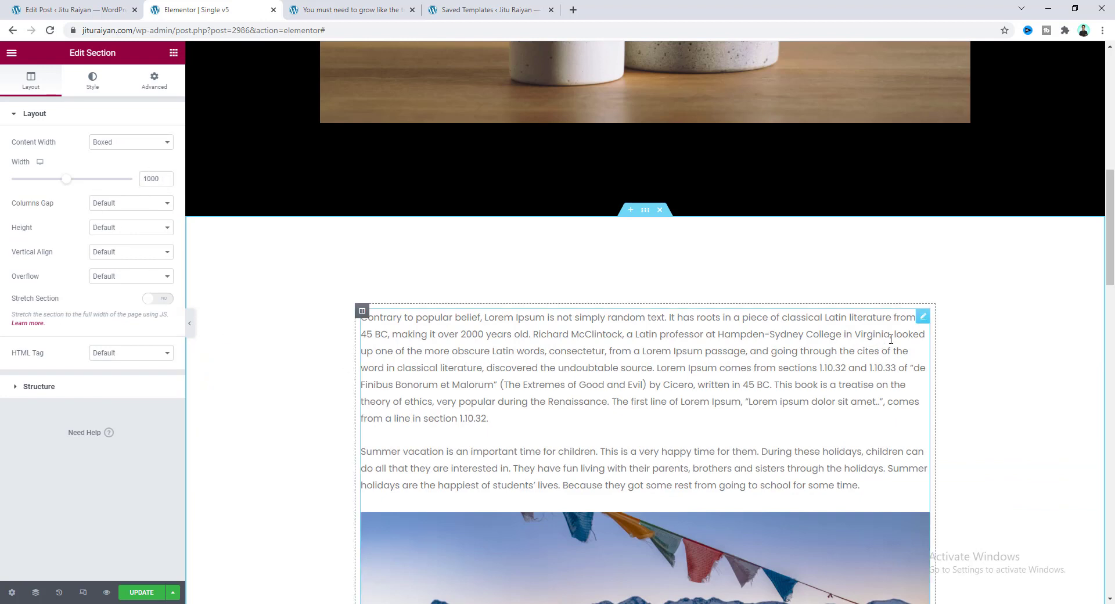
Set the Post Content widget's text color to black, #000000
{"action": "left_click", "coordinate": [923, 317]}
{"action": "scroll", "coordinate": [226, 274], "scroll_direction": "up", "scroll_amount": 1}
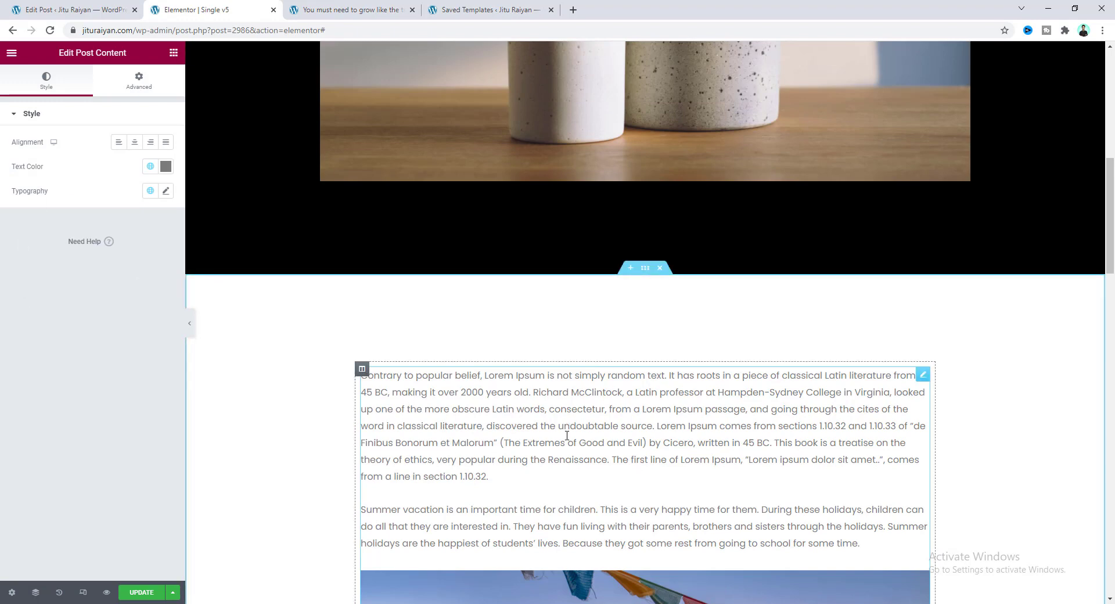
{"action": "scroll", "coordinate": [540, 459], "scroll_direction": "down", "scroll_amount": 9}
{"action": "scroll", "coordinate": [680, 470], "scroll_direction": "up", "scroll_amount": 10}
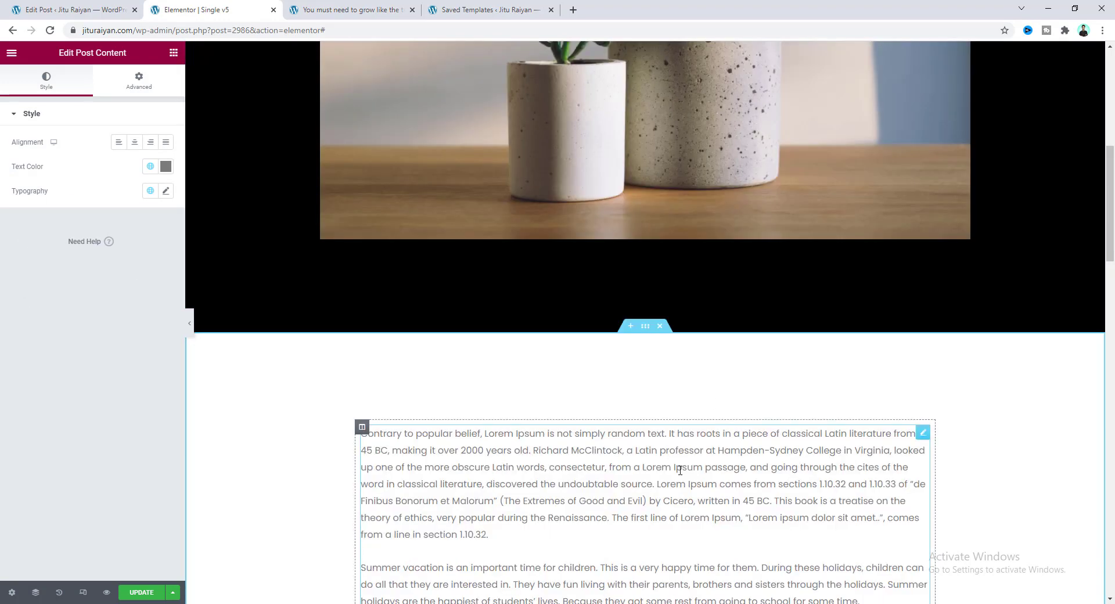
{"action": "scroll", "coordinate": [465, 445], "scroll_direction": "down", "scroll_amount": 3}
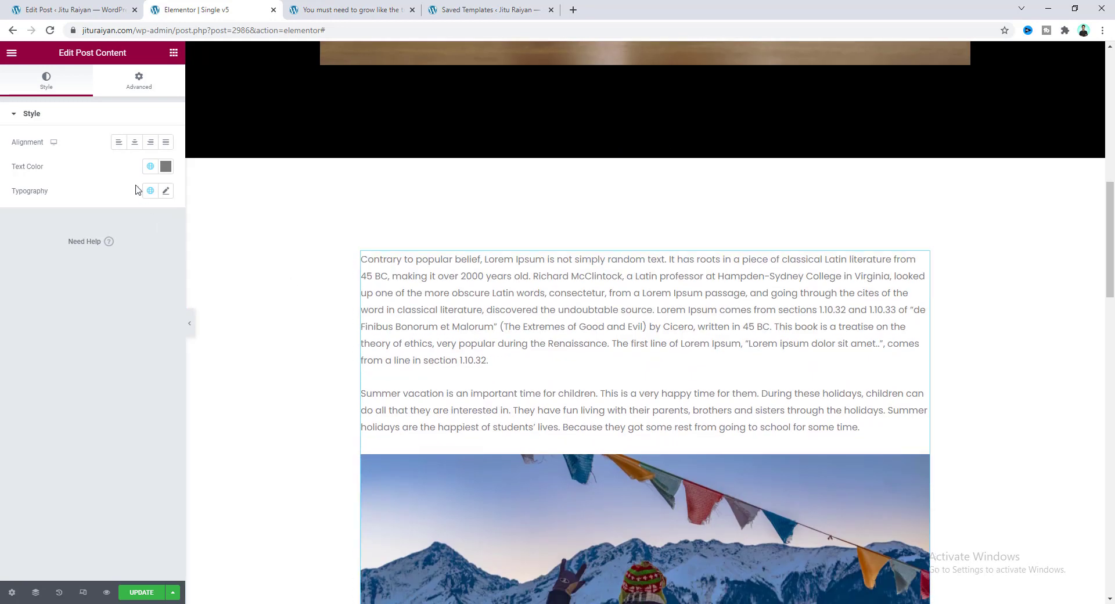
{"action": "left_click", "coordinate": [165, 168]}
{"action": "left_click_drag", "start_coordinate": [164, 217], "coordinate": [15, 321]}
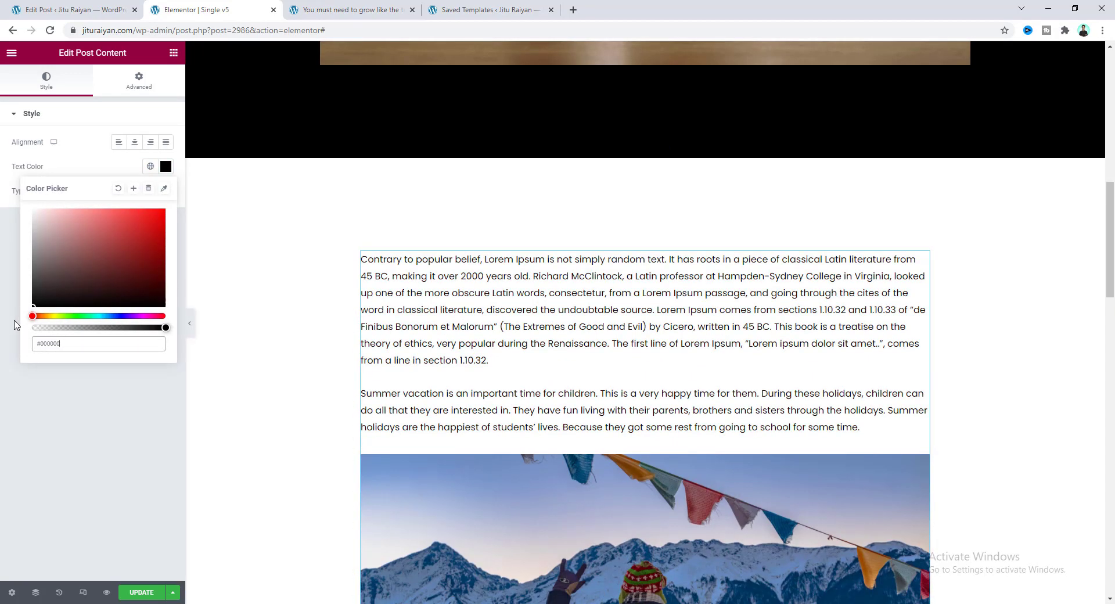
{"action": "left_click", "coordinate": [105, 157]}
Set the line height in the Post Content widget's typography to 1.9 em
{"action": "left_click", "coordinate": [166, 194]}
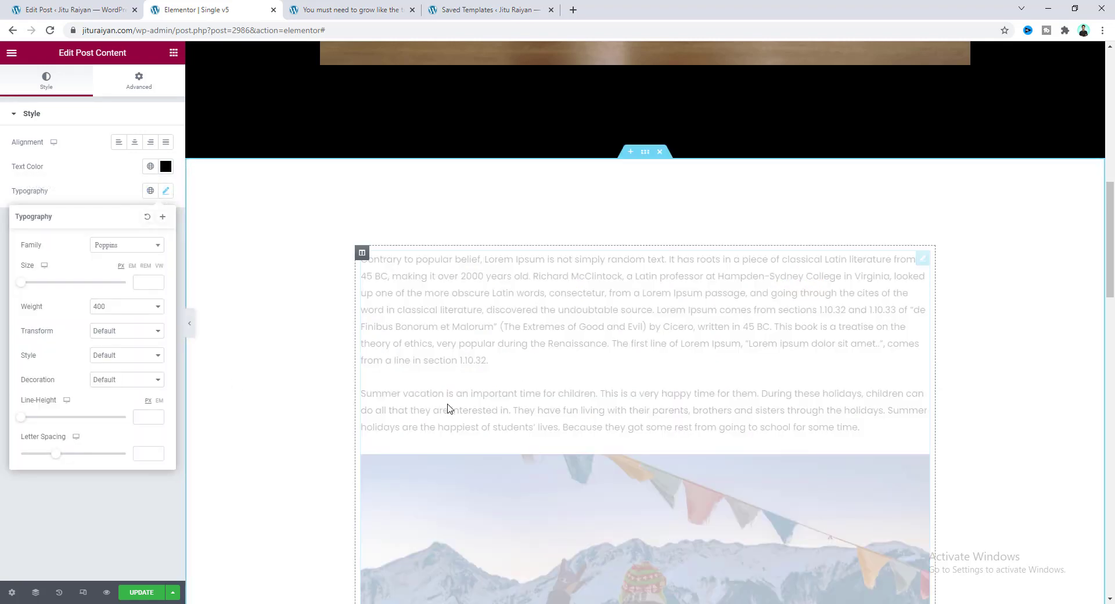
{"action": "left_click", "coordinate": [146, 415]}
{"action": "type", "text": "2"}
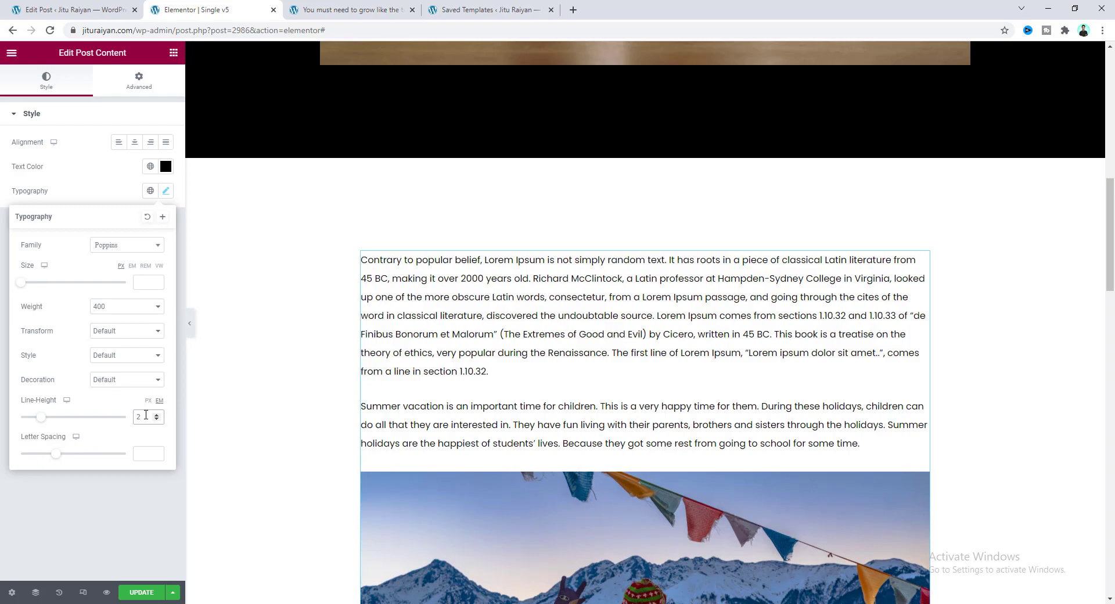
{"action": "key", "text": "Down"}
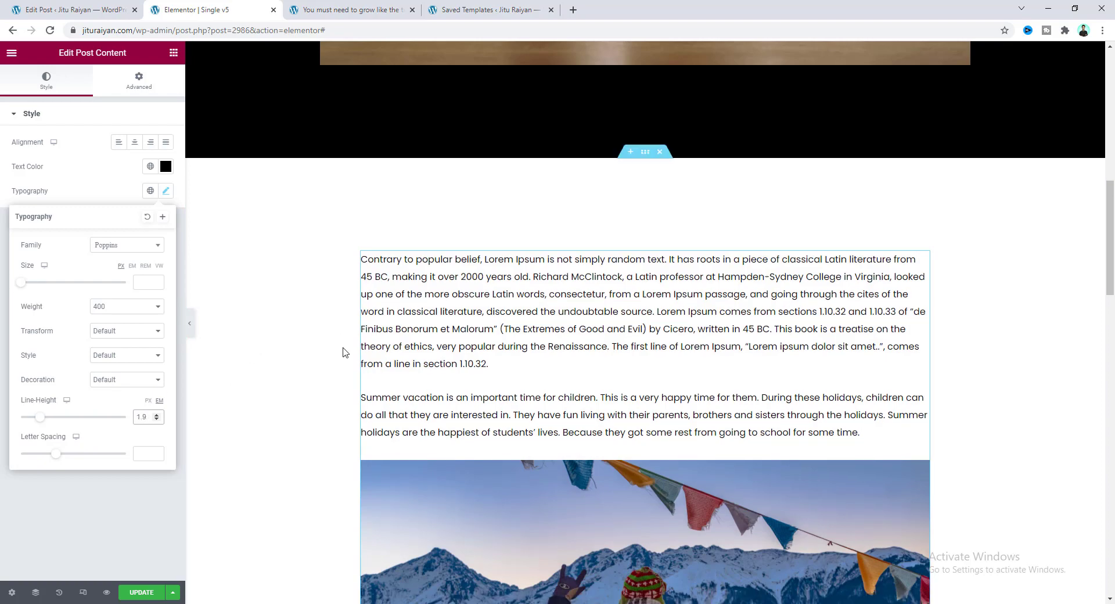
Add a single-column section below the post content and place an Author Box widget in it
{"action": "scroll", "coordinate": [605, 338], "scroll_direction": "down", "scroll_amount": 14}
{"action": "scroll", "coordinate": [605, 344], "scroll_direction": "down", "scroll_amount": 5}
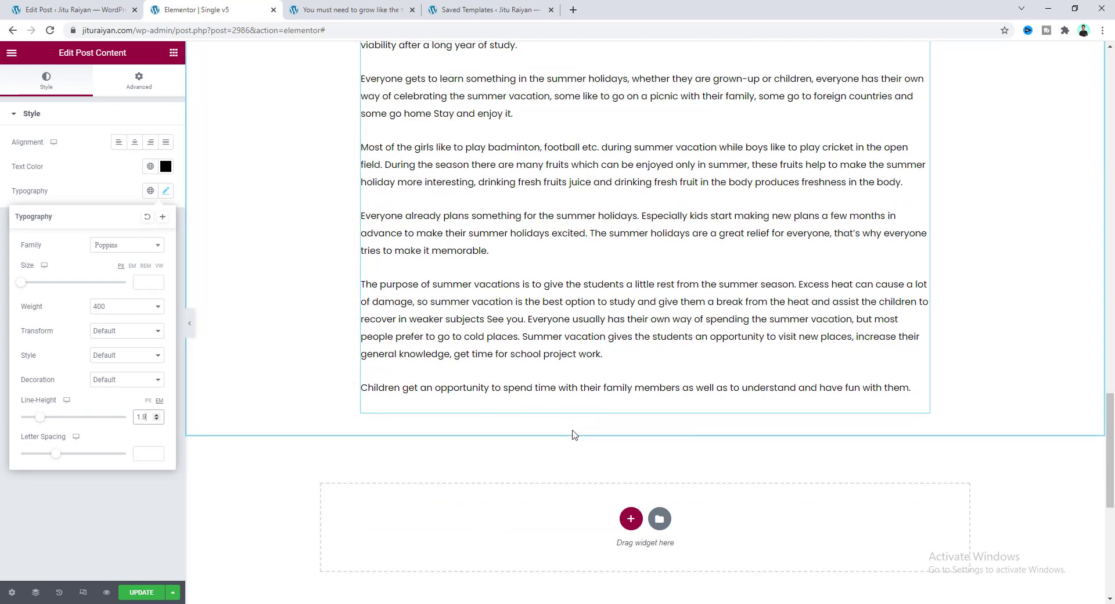
{"action": "left_click", "coordinate": [173, 53]}
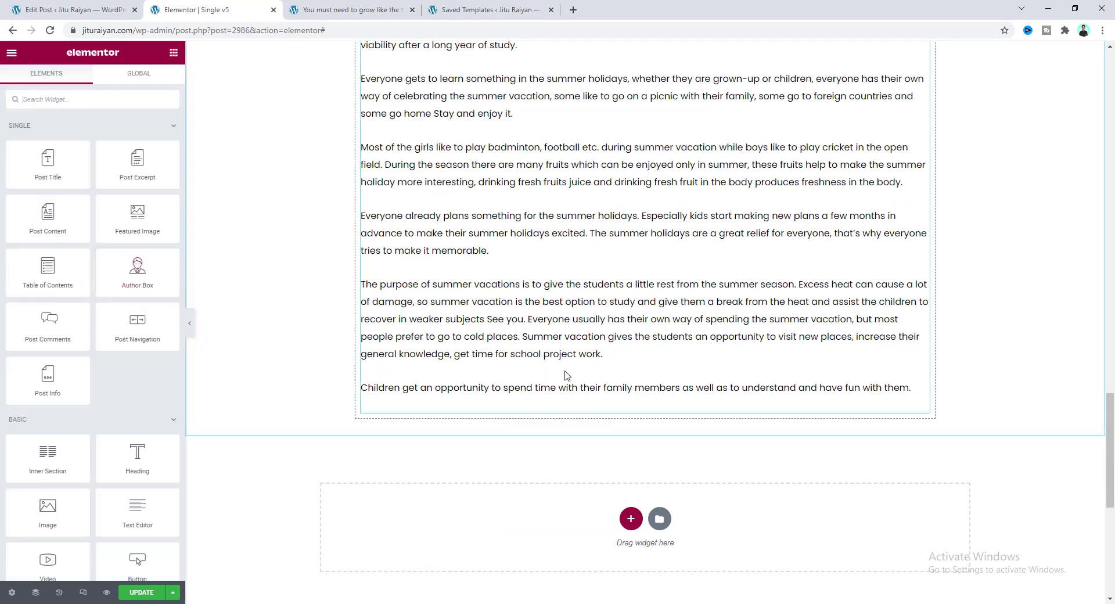
{"action": "left_click", "coordinate": [631, 518]}
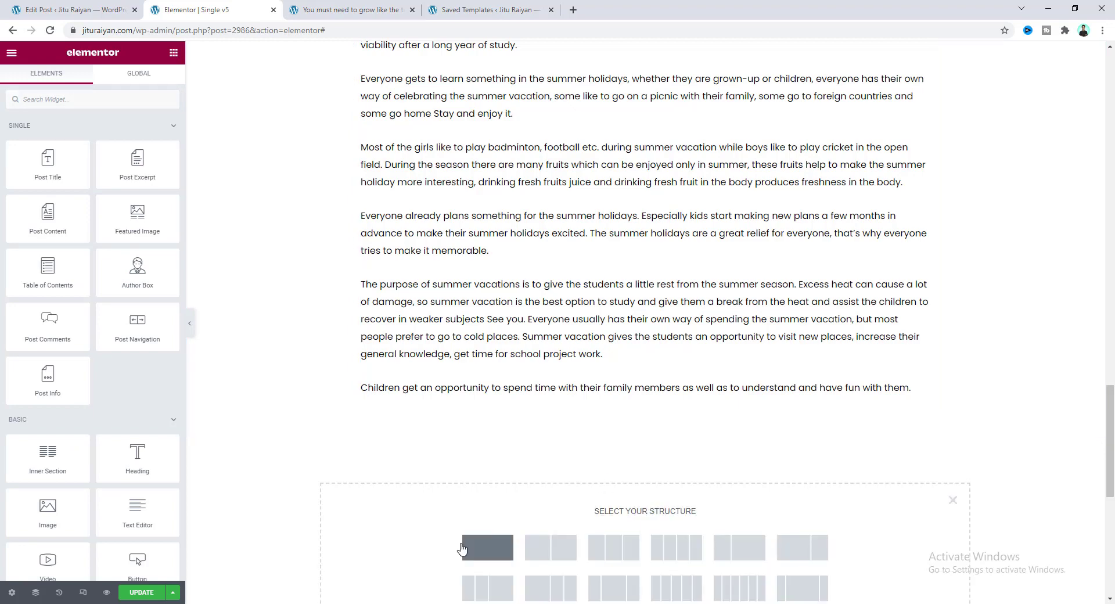
{"action": "left_click", "coordinate": [487, 547]}
{"action": "left_click", "coordinate": [173, 54]}
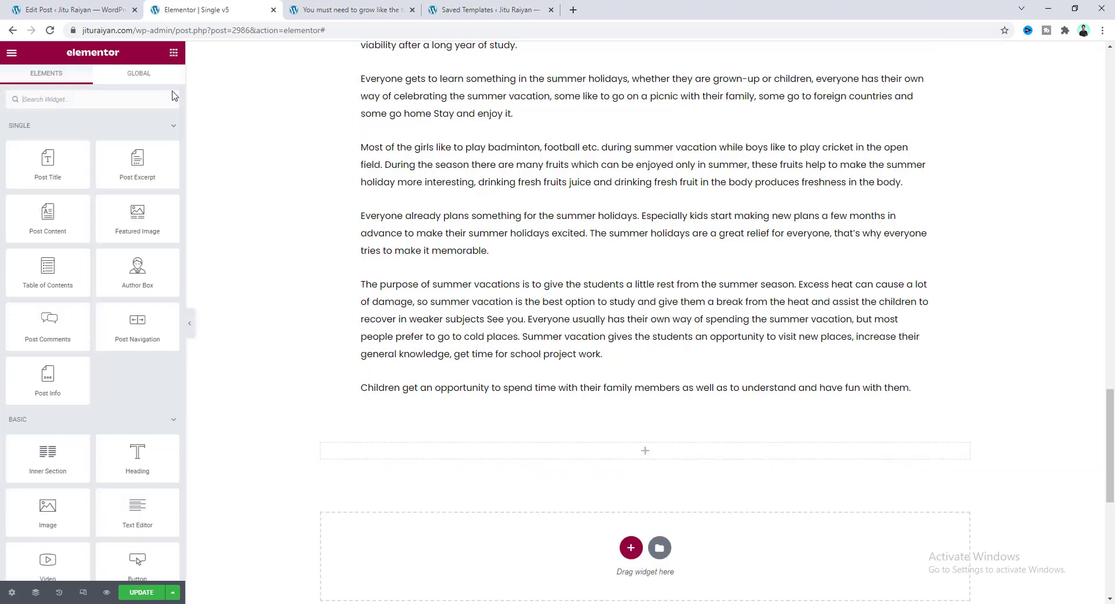
{"action": "left_click_drag", "start_coordinate": [137, 268], "coordinate": [550, 458]}
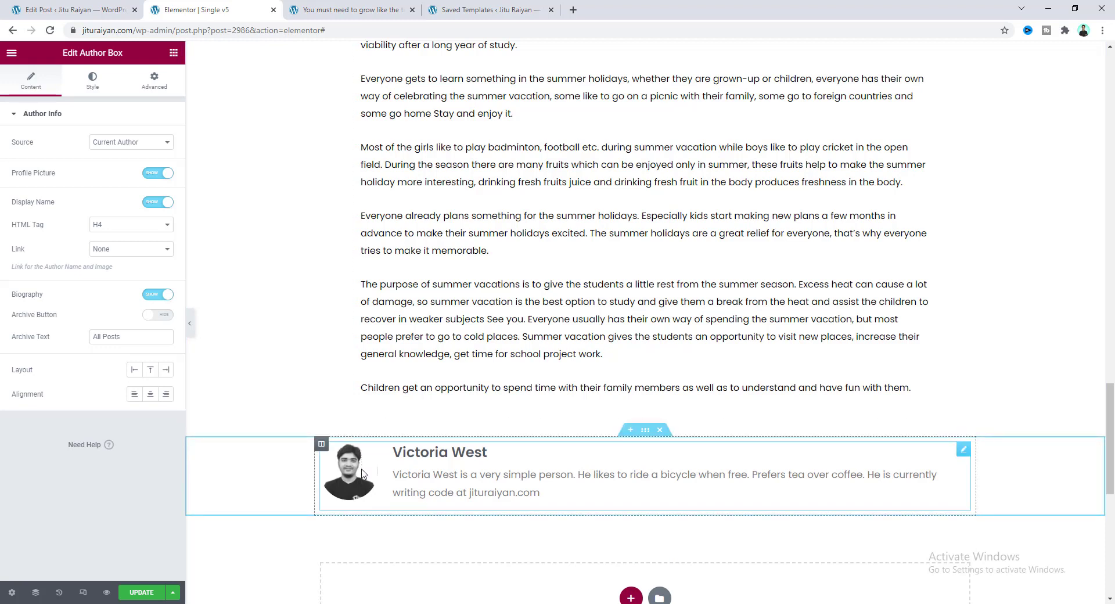
Set the author section's boxed content width to 1000
{"action": "left_click", "coordinate": [643, 436]}
{"action": "left_click", "coordinate": [147, 179]}
{"action": "type", "text": "1000"}
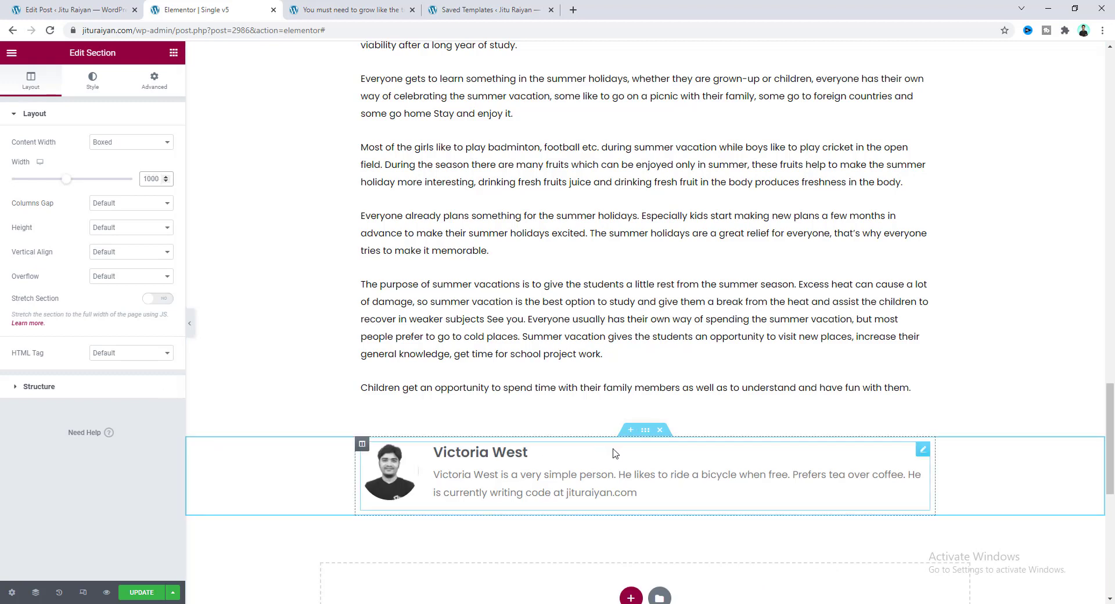
Give the Author Box a classic background of nearly transparent black and 50 px padding on all sides
{"action": "left_click", "coordinate": [655, 463]}
{"action": "left_click", "coordinate": [155, 84]}
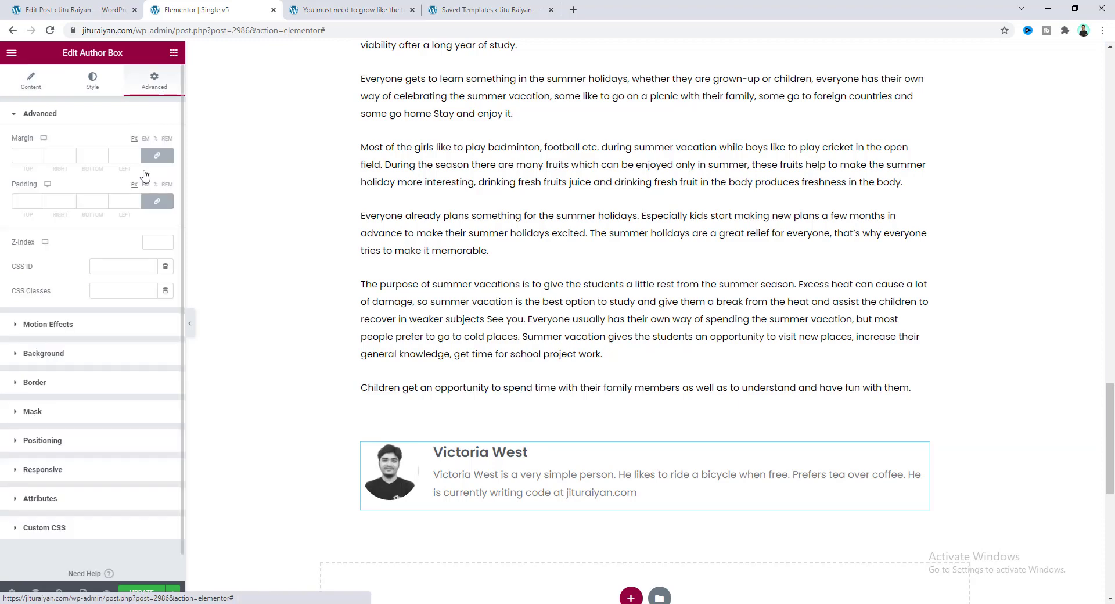
{"action": "left_click", "coordinate": [99, 361]}
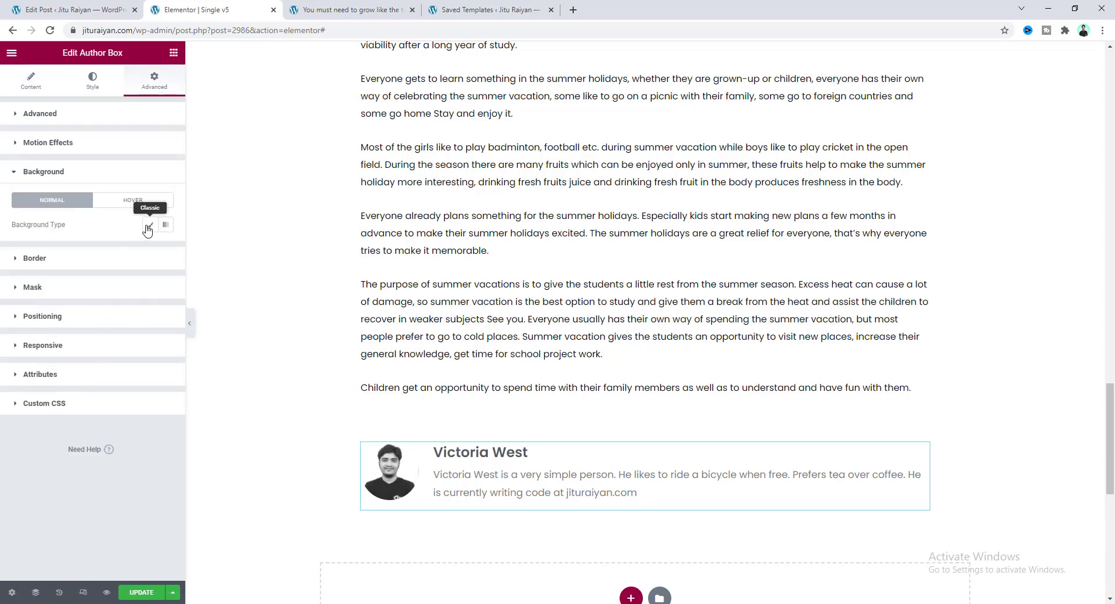
{"action": "left_click", "coordinate": [150, 225]}
{"action": "left_click", "coordinate": [166, 248]}
{"action": "left_click_drag", "start_coordinate": [74, 347], "coordinate": [32, 389]}
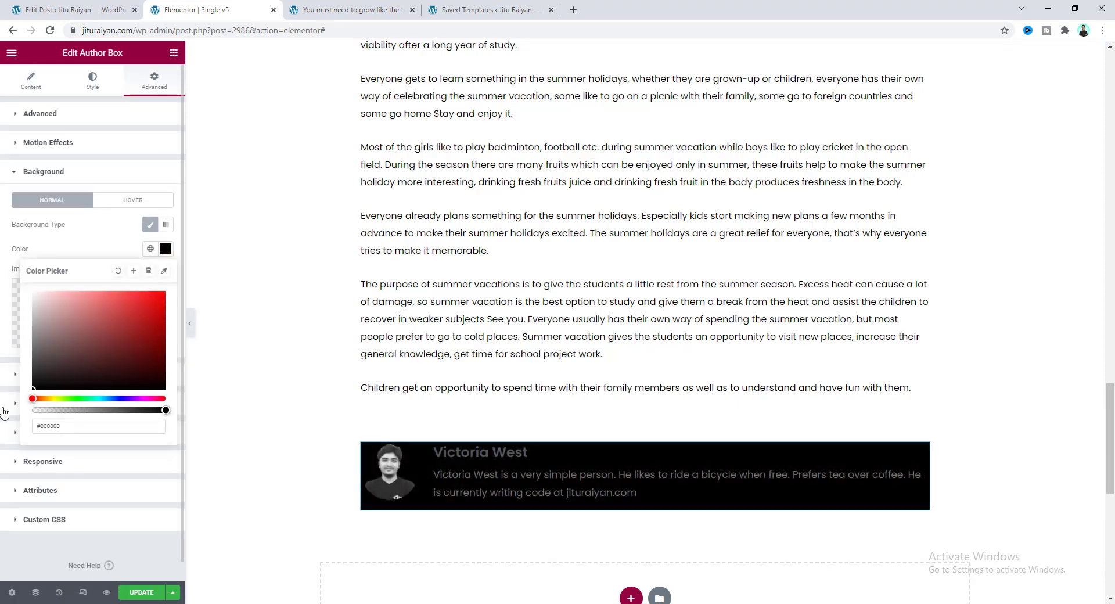
{"action": "left_click_drag", "start_coordinate": [158, 411], "coordinate": [39, 417]}
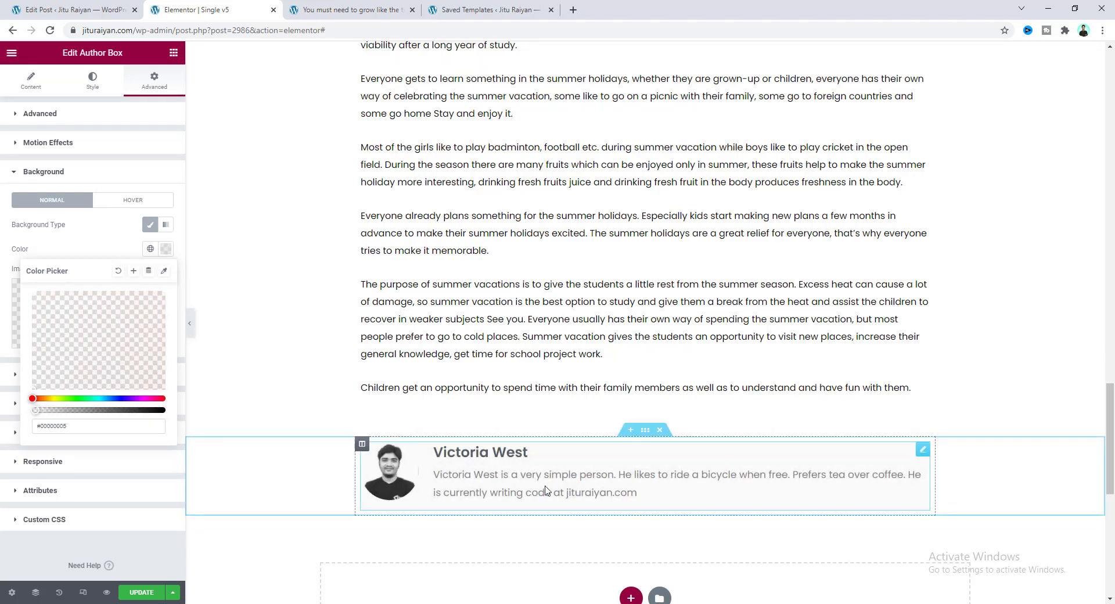
{"action": "left_click", "coordinate": [88, 116]}
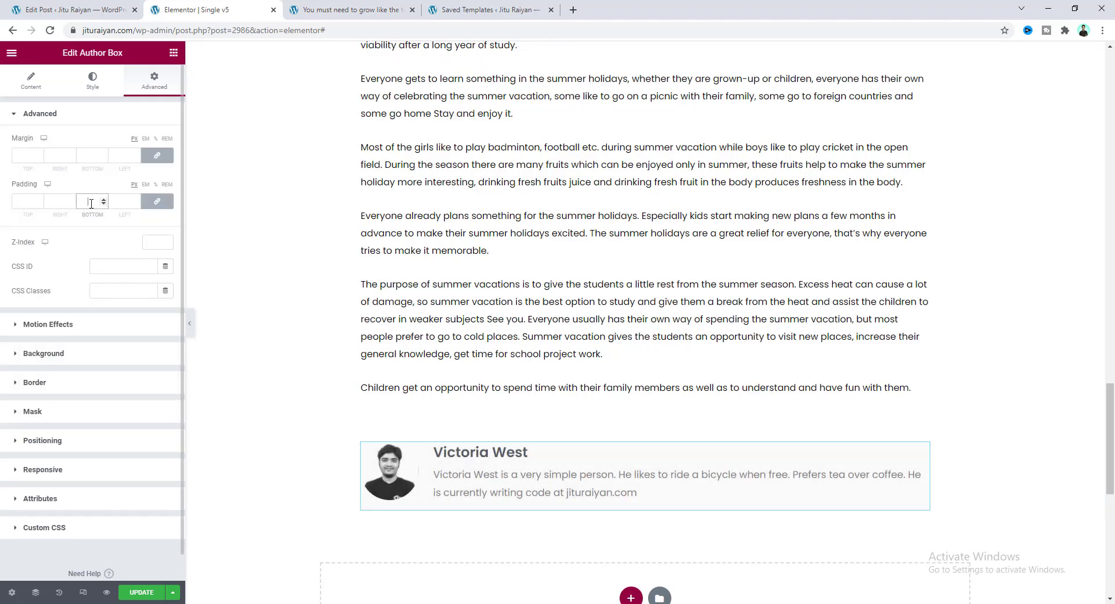
{"action": "type", "text": "50"}
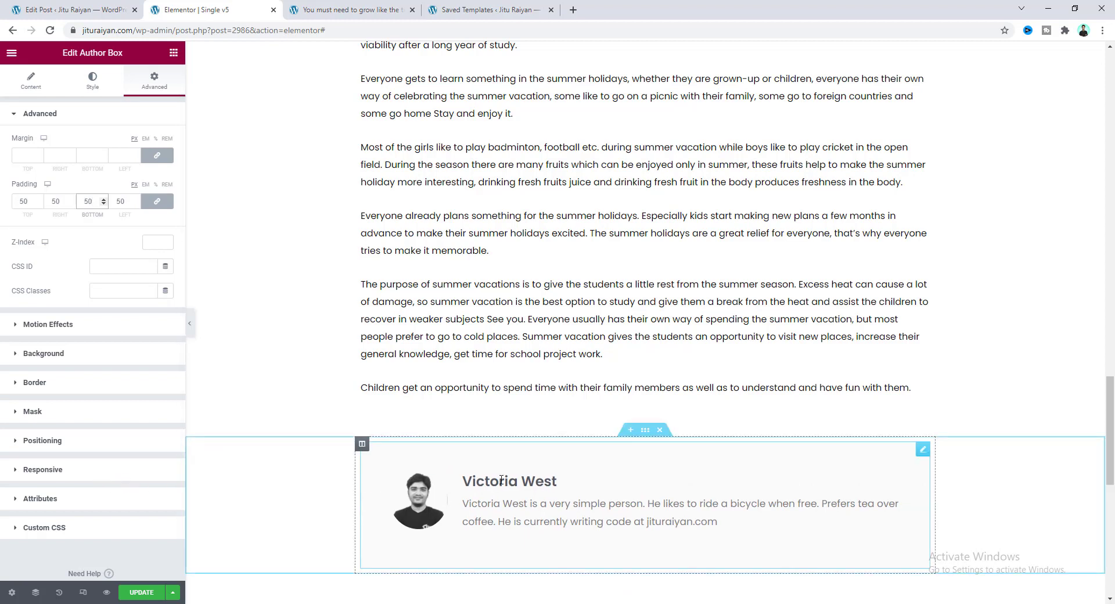
Set the Author Box's name color to black and adjust the gray of the biography text
{"action": "left_click", "coordinate": [93, 87]}
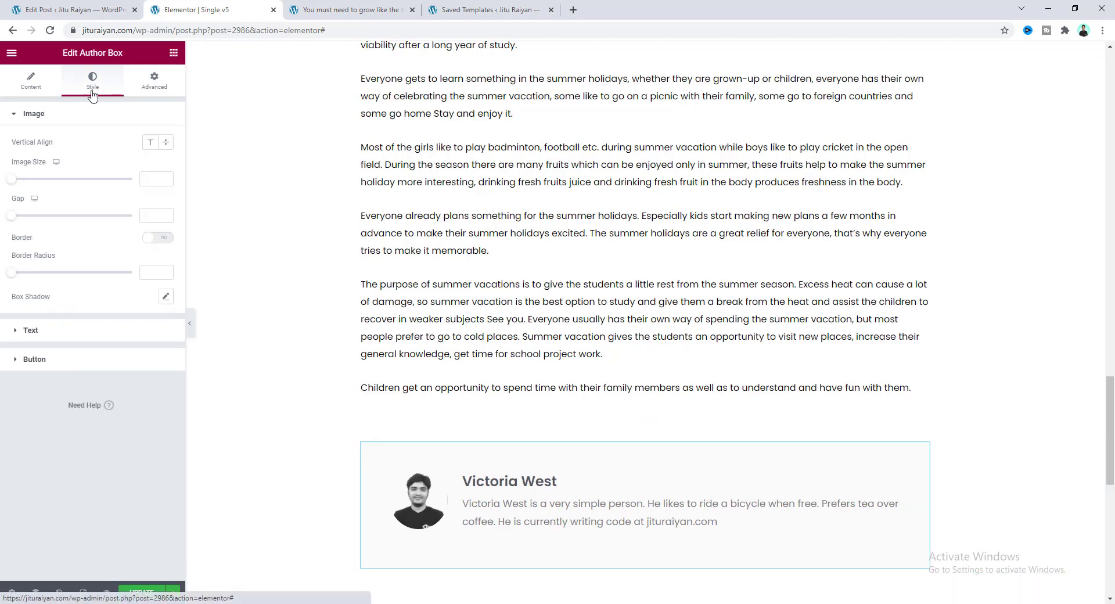
{"action": "left_click", "coordinate": [76, 340]}
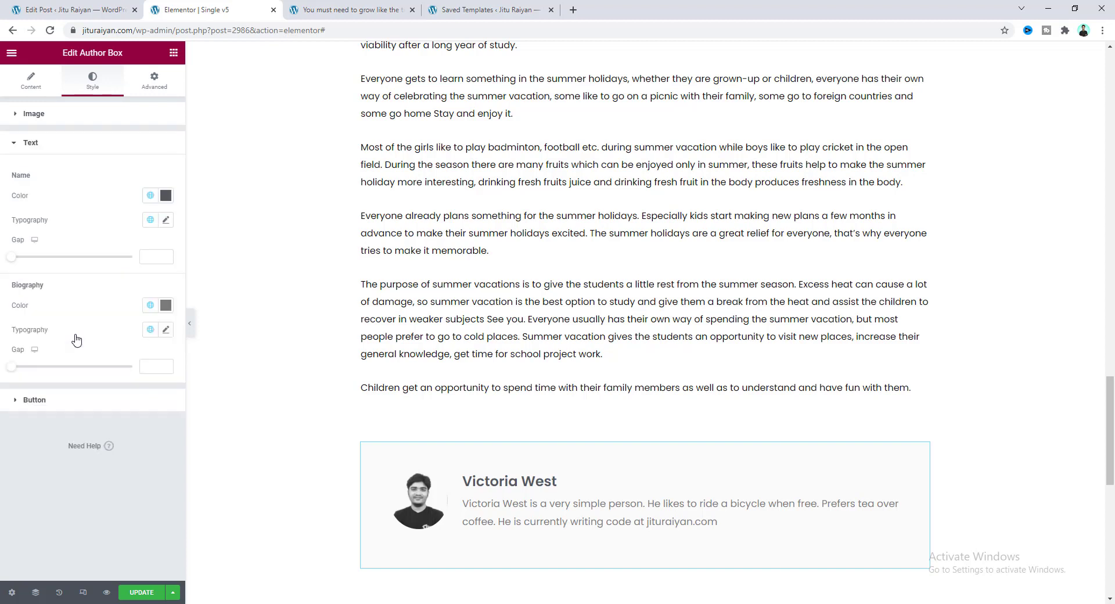
{"action": "left_click", "coordinate": [166, 195]}
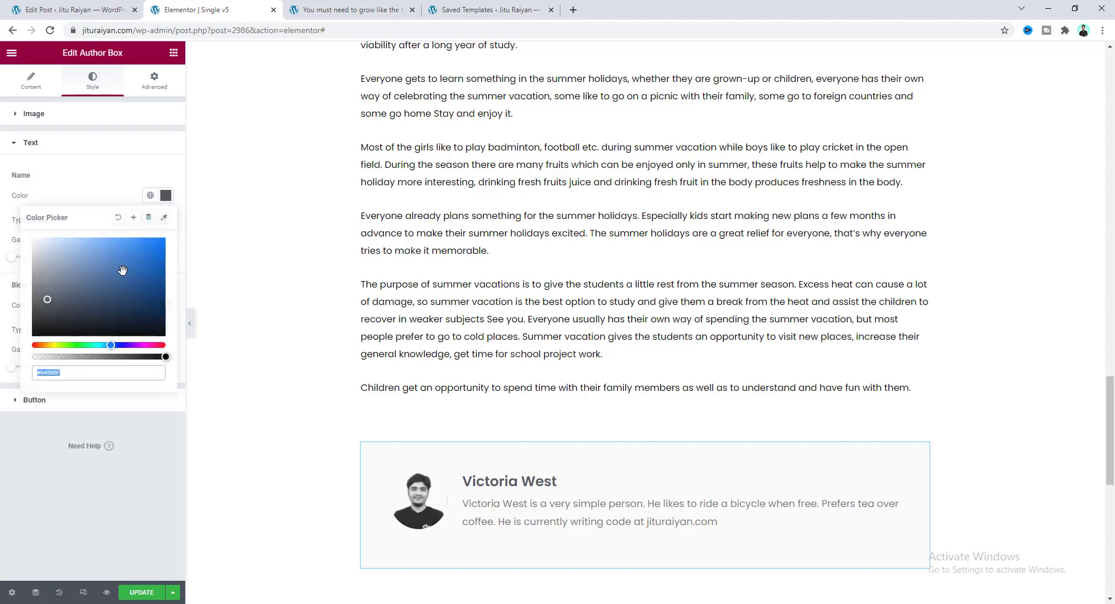
{"action": "left_click_drag", "start_coordinate": [85, 308], "coordinate": [0, 351]}
{"action": "left_click", "coordinate": [1, 352]}
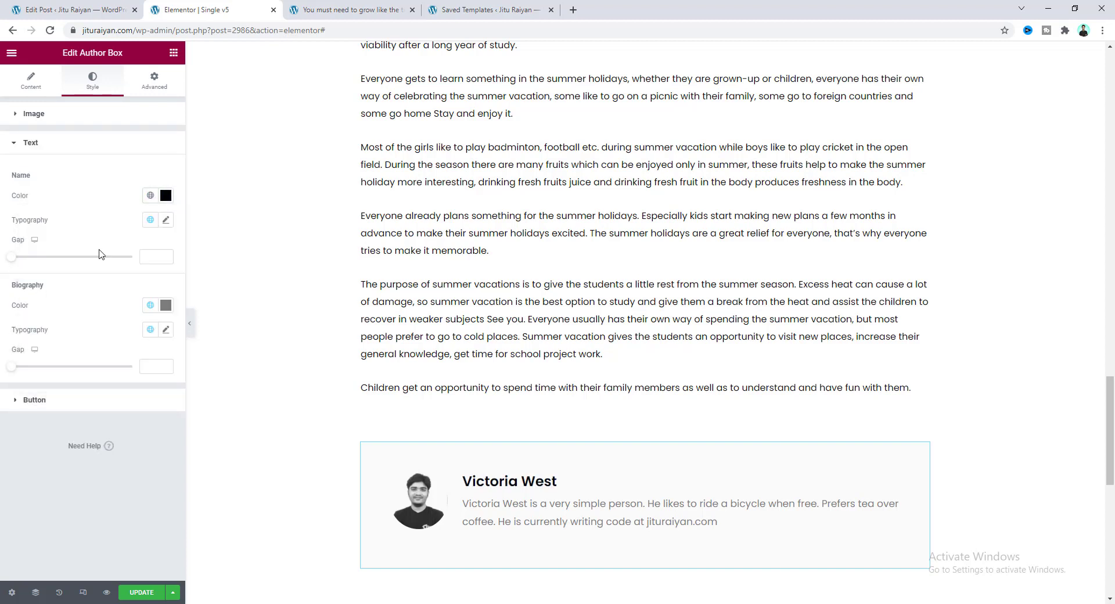
{"action": "left_click", "coordinate": [165, 305]}
{"action": "mouse_move", "coordinate": [37, 414]}
{"action": "left_mouse_down"}
{"action": "mouse_move", "coordinate": [22, 404]}
{"action": "mouse_move", "coordinate": [33, 401]}
{"action": "left_mouse_up"}
{"action": "left_click", "coordinate": [11, 383]}
Add a Heading widget above the Author Box with the title "About the author:"
{"action": "left_click", "coordinate": [173, 52]}
{"action": "left_click_drag", "start_coordinate": [139, 456], "coordinate": [445, 451]}
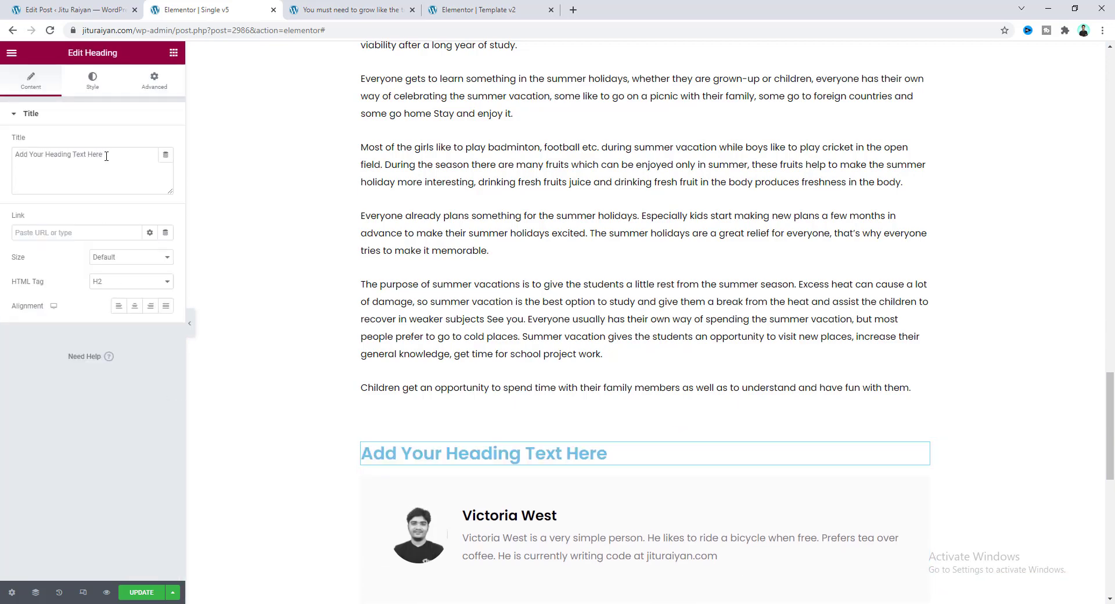
{"action": "left_click_drag", "start_coordinate": [107, 155], "coordinate": [2, 152]}
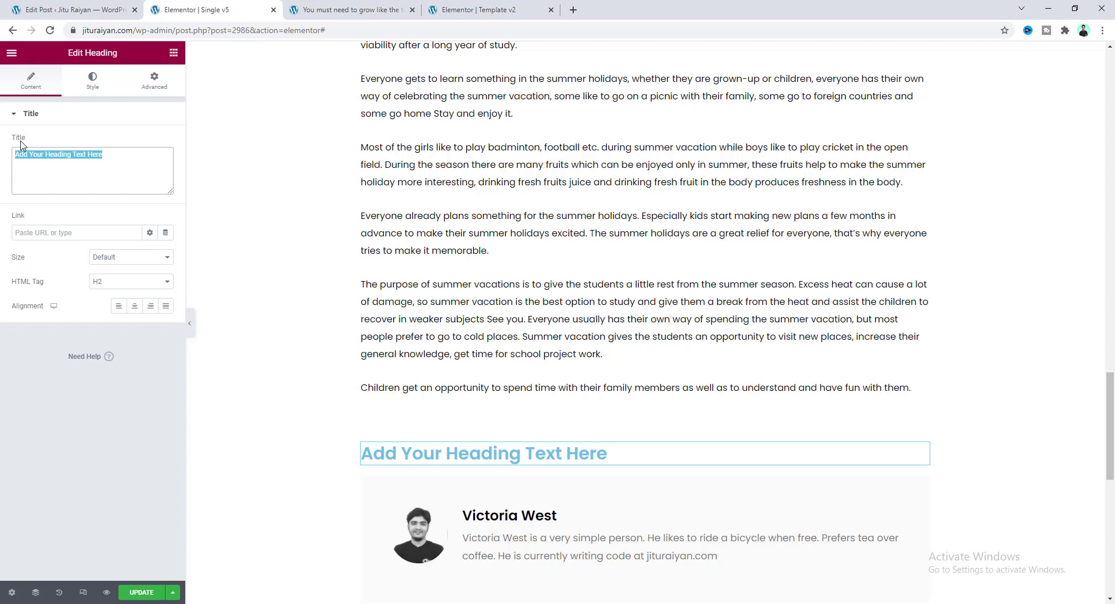
{"action": "type", "text": "About the author:"}
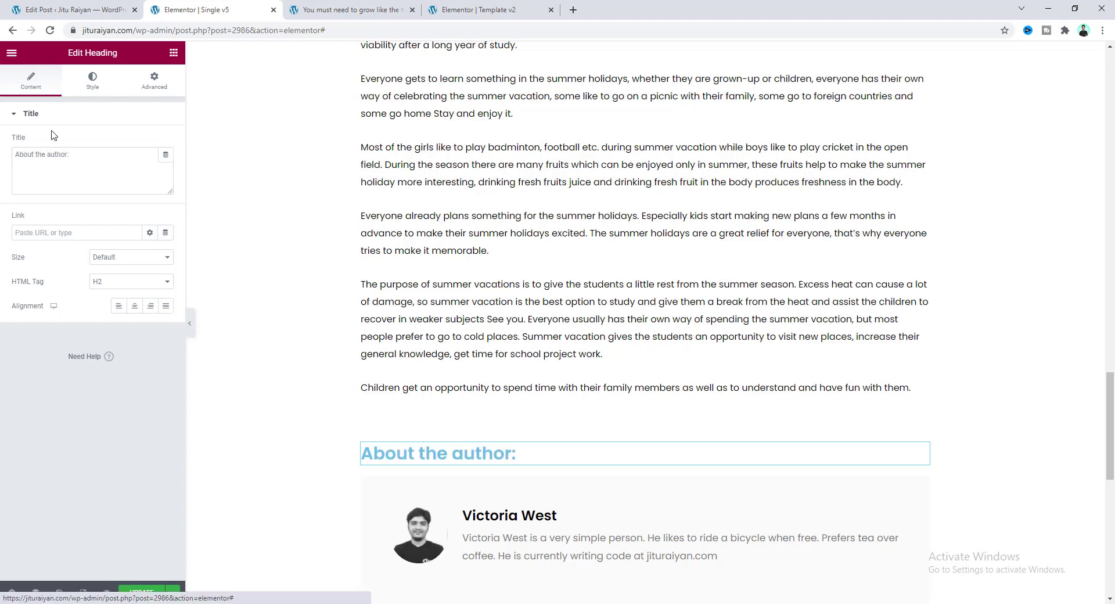
Style the "About the author:" heading with a 20 px font size and black text color, #000000
{"action": "left_click", "coordinate": [94, 81]}
{"action": "left_click", "coordinate": [166, 167]}
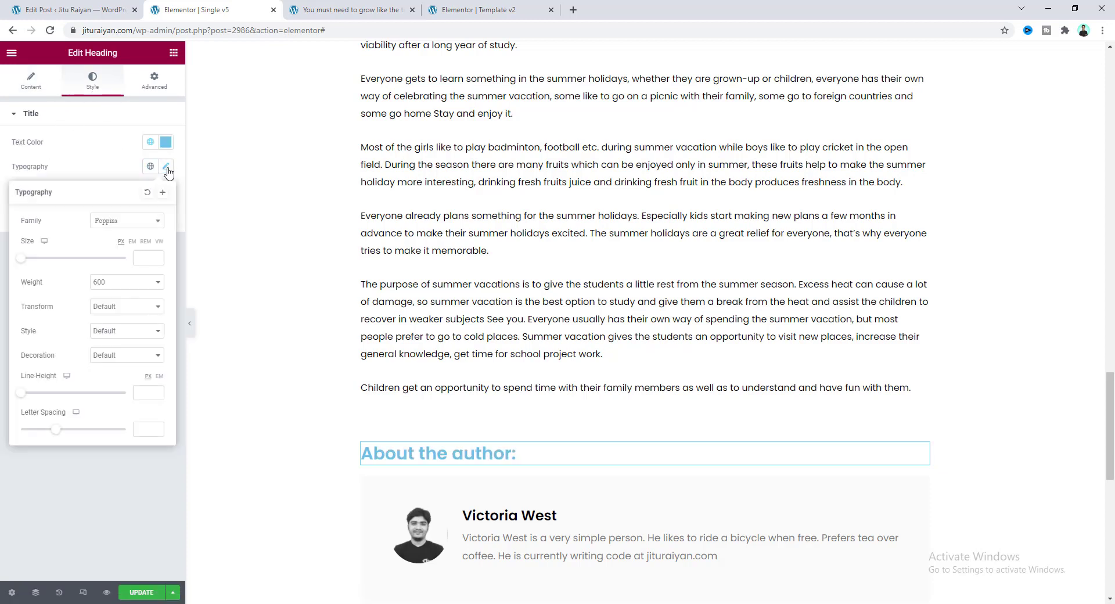
{"action": "left_click", "coordinate": [142, 257]}
{"action": "type", "text": "20"}
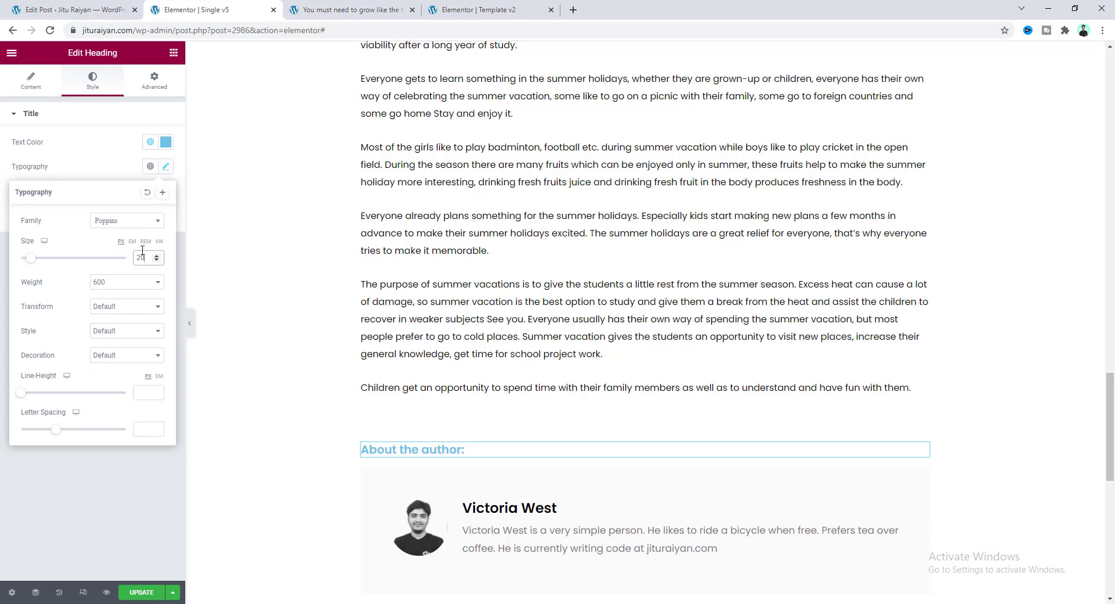
{"action": "left_click", "coordinate": [166, 142]}
{"action": "left_click_drag", "start_coordinate": [102, 247], "coordinate": [17, 290]}
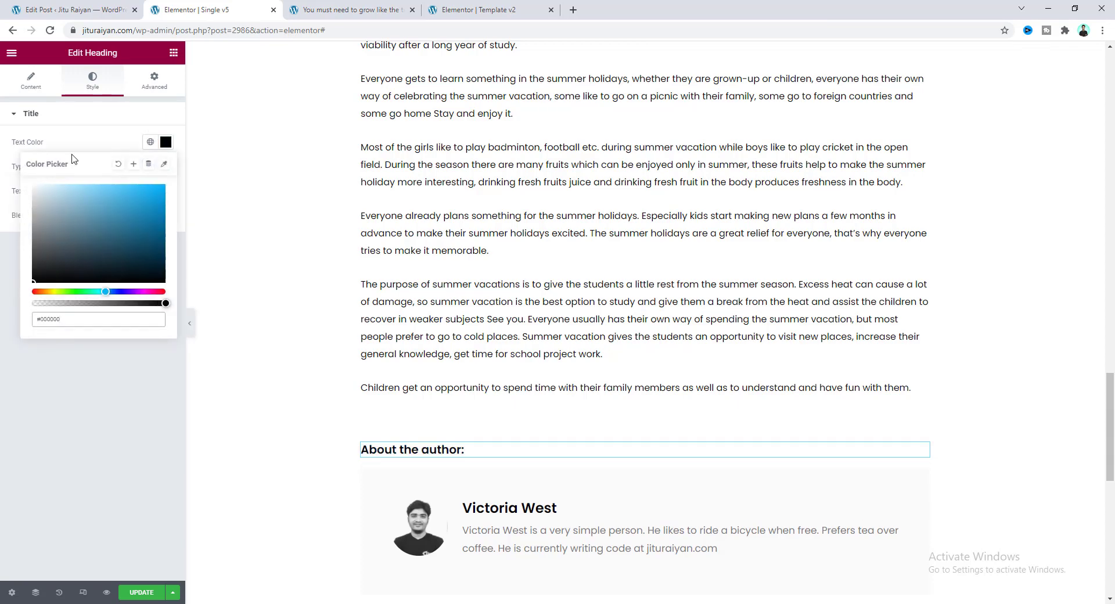
{"action": "left_click", "coordinate": [90, 140]}
Place a Share Buttons widget below the Author Box and center its buttons
{"action": "scroll", "coordinate": [557, 459], "scroll_direction": "down", "scroll_amount": 2}
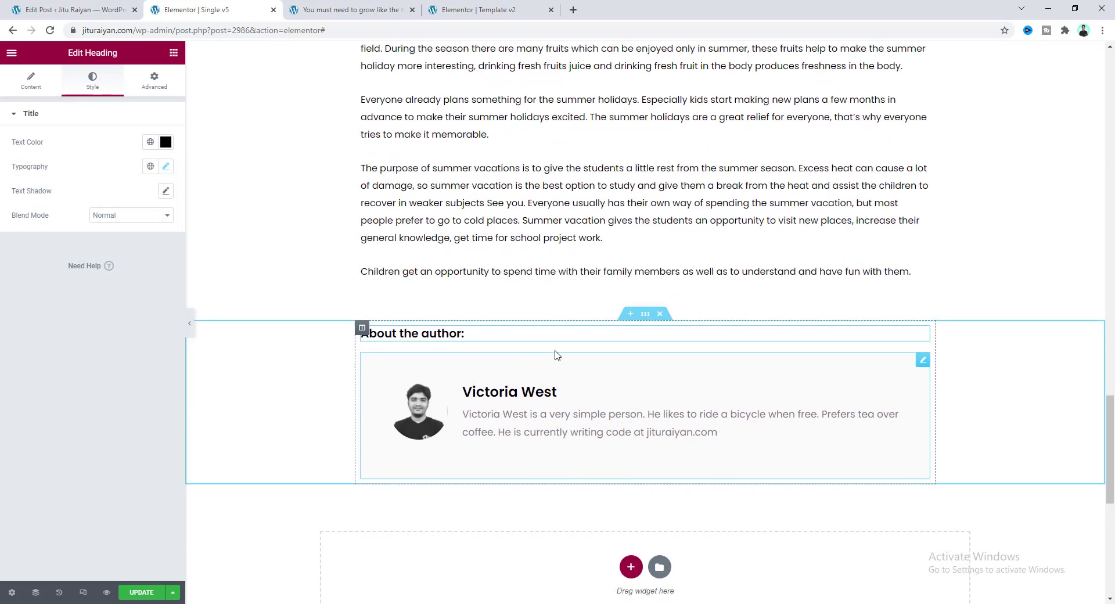
{"action": "scroll", "coordinate": [596, 386], "scroll_direction": "down", "scroll_amount": 1}
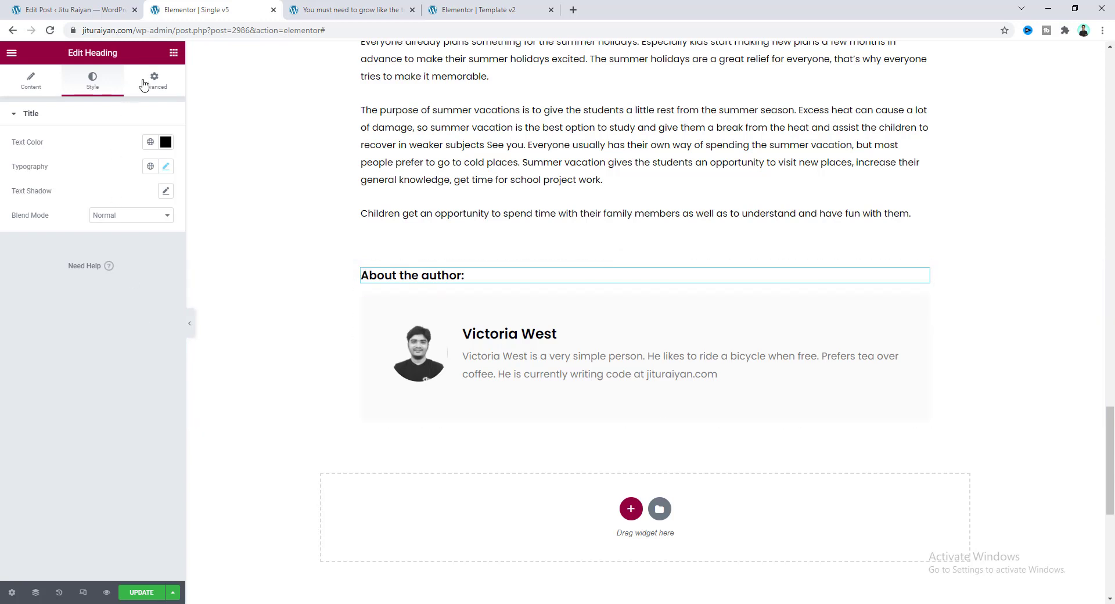
{"action": "left_click", "coordinate": [173, 53]}
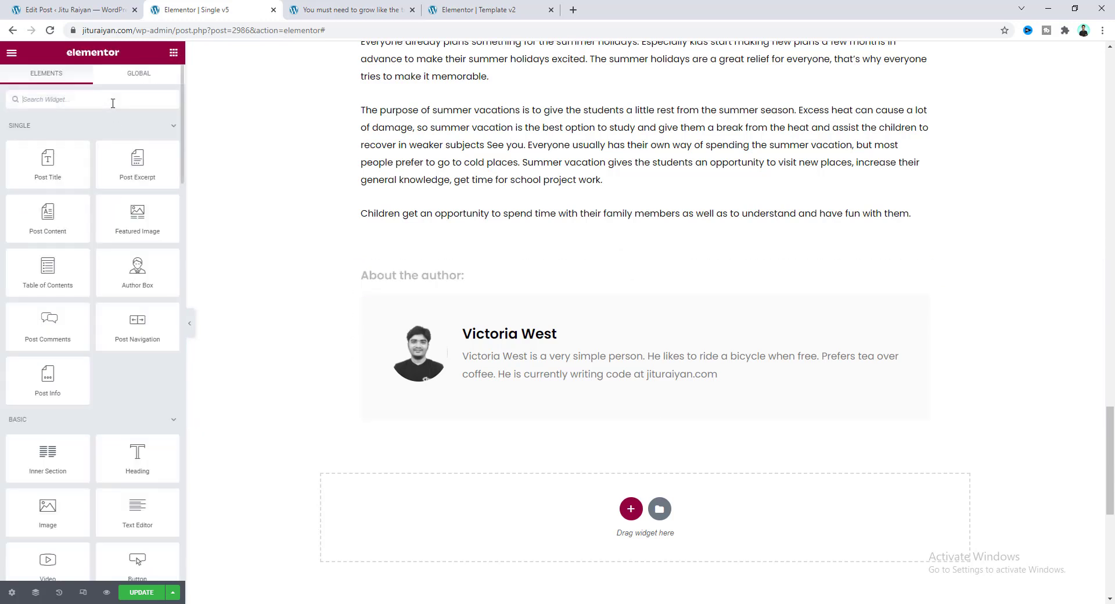
{"action": "type", "text": "share"}
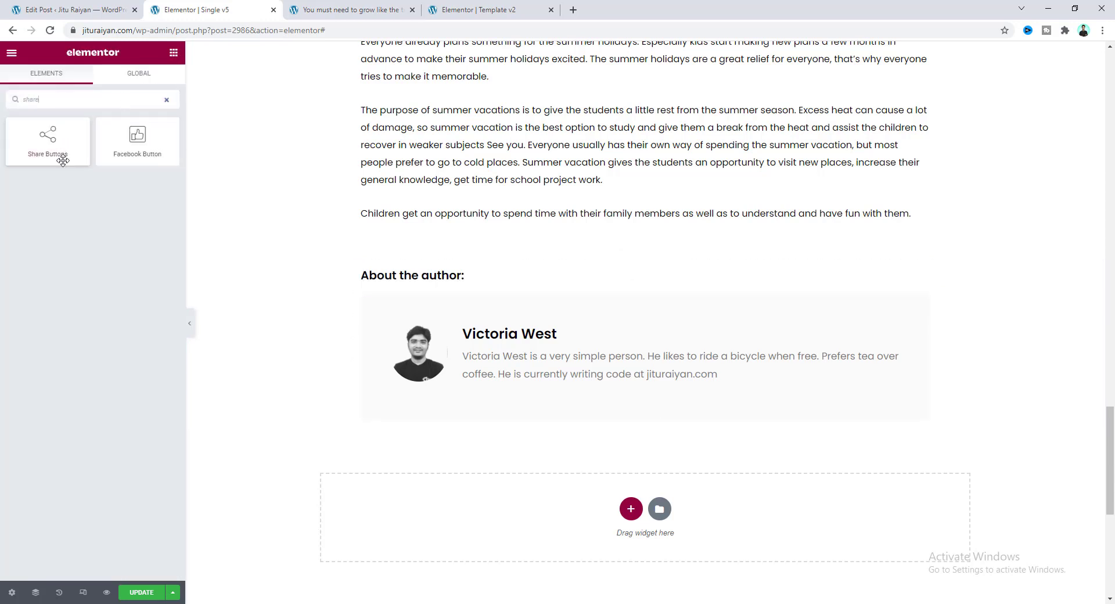
{"action": "left_click_drag", "start_coordinate": [48, 142], "coordinate": [620, 420]}
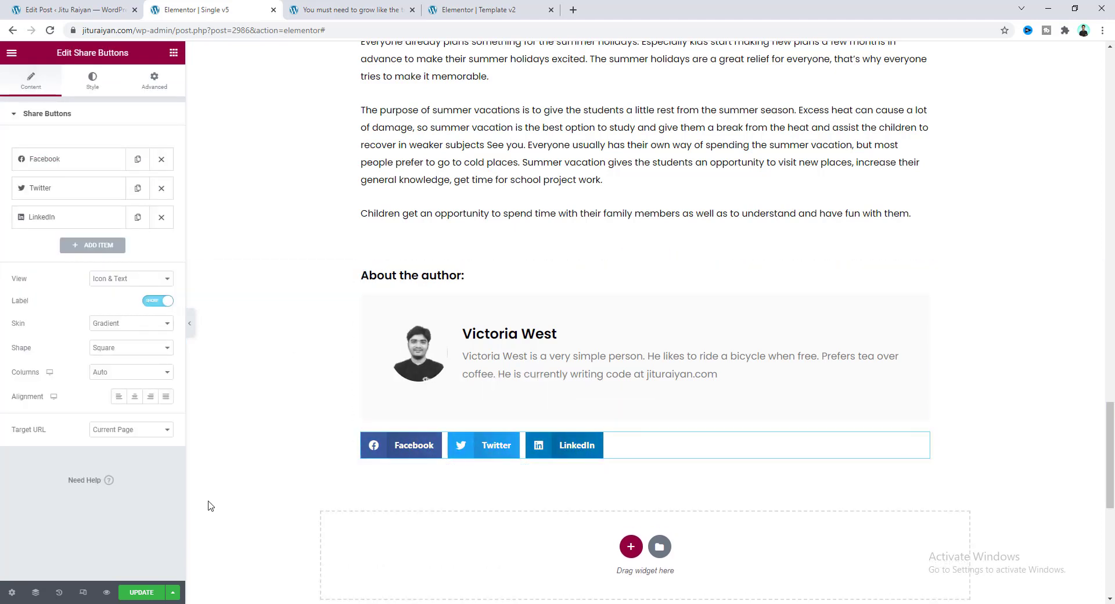
{"action": "left_click", "coordinate": [134, 396]}
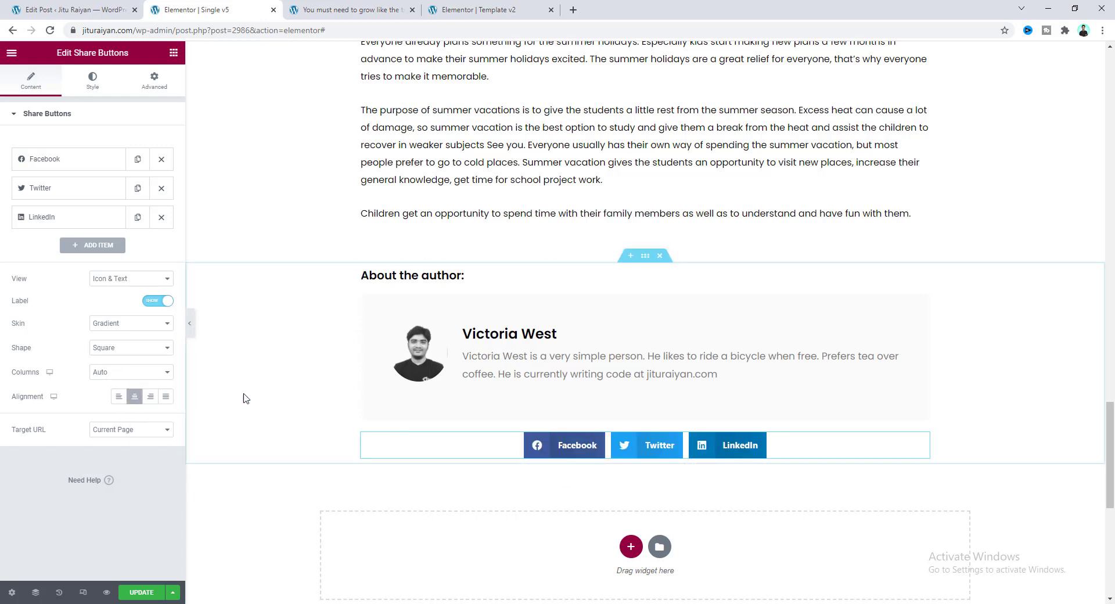
Insert a Text Editor widget above the share buttons with the text "Share this post:"
{"action": "left_click", "coordinate": [173, 53]}
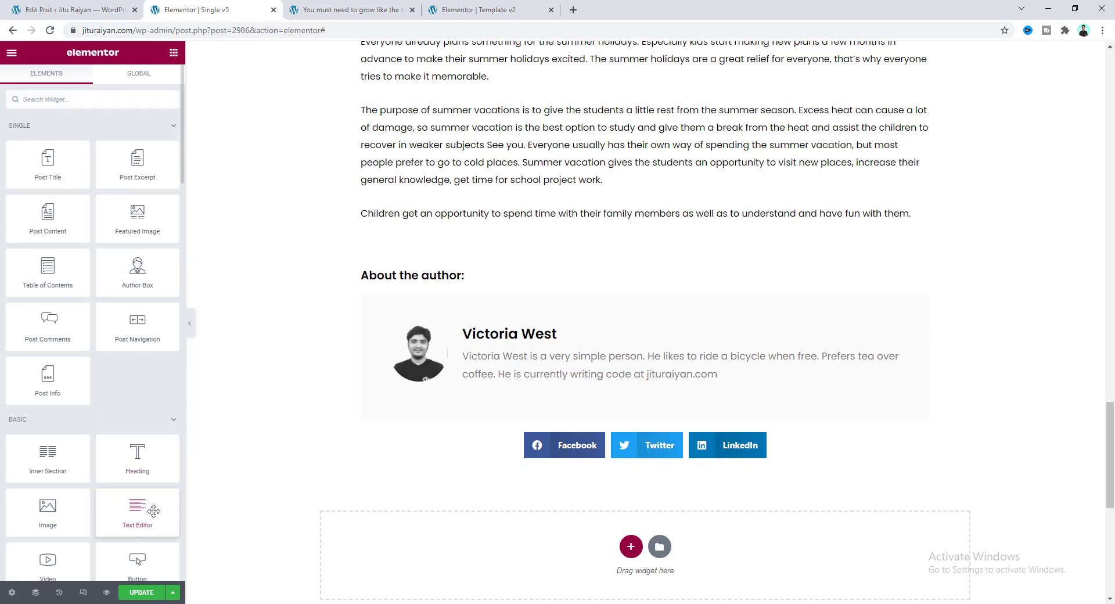
{"action": "left_click_drag", "start_coordinate": [154, 517], "coordinate": [569, 444]}
{"action": "type", "text": "Share this post:"}
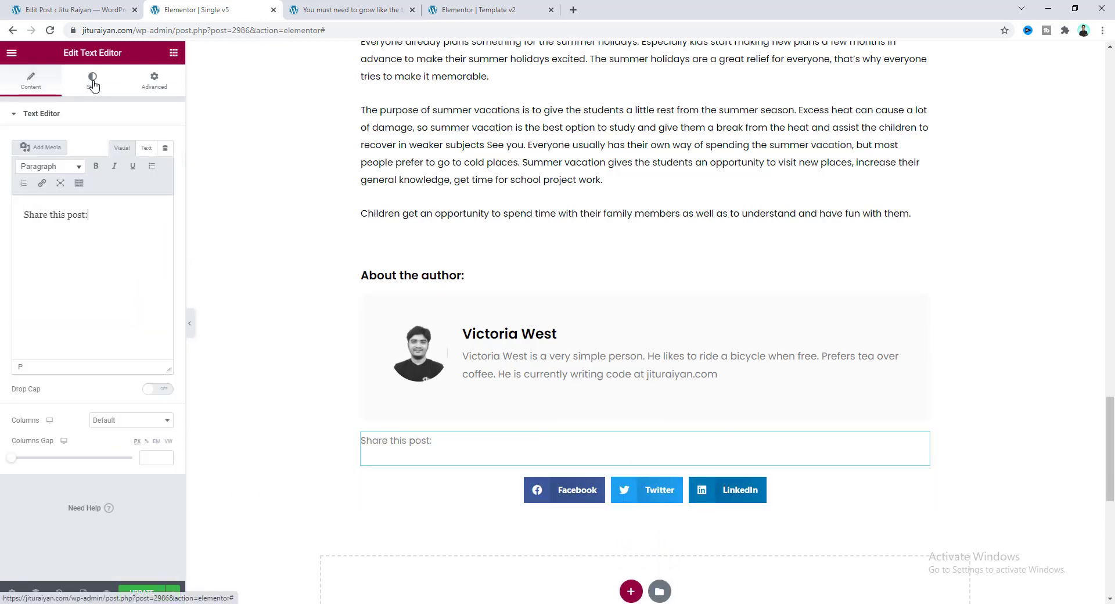
Center the "Share this post:" text and set its color to black, #000000
{"action": "left_click", "coordinate": [93, 82]}
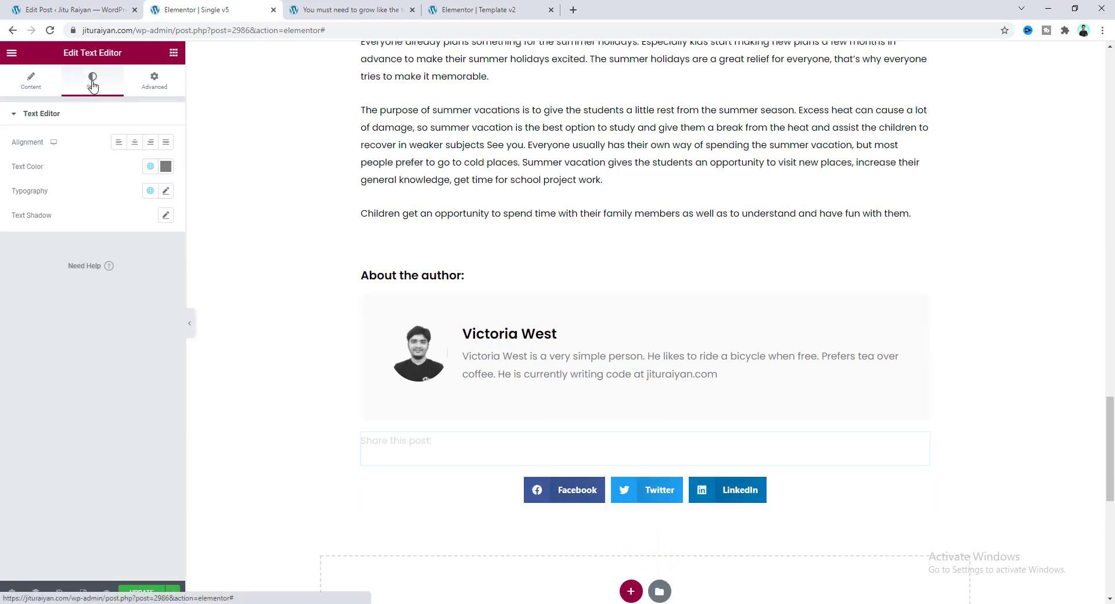
{"action": "left_click", "coordinate": [136, 145]}
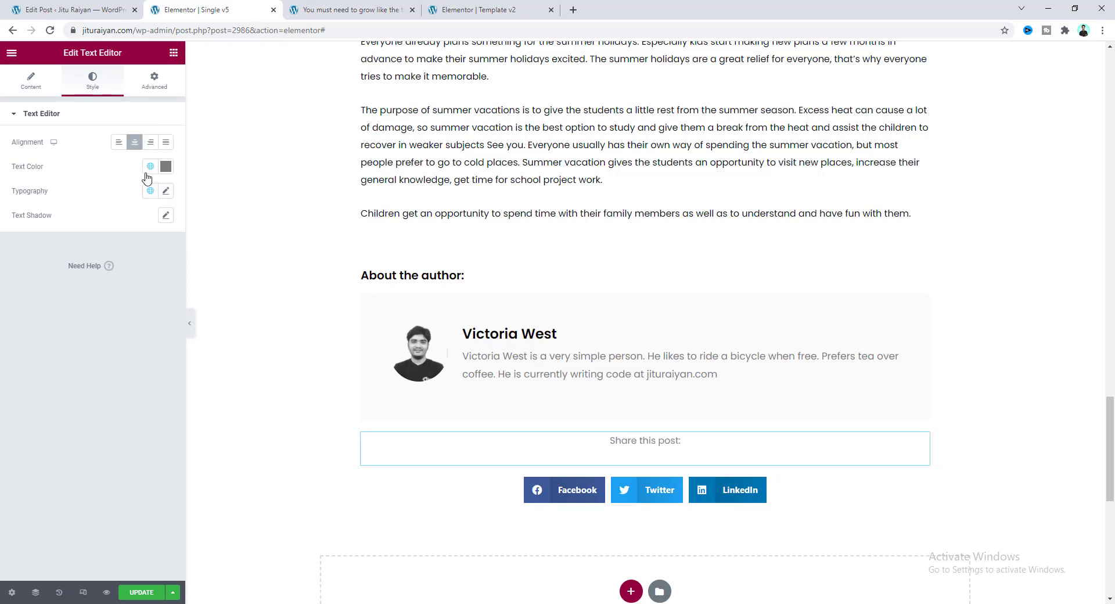
{"action": "left_click", "coordinate": [165, 167]}
{"action": "type", "text": "#000000"}
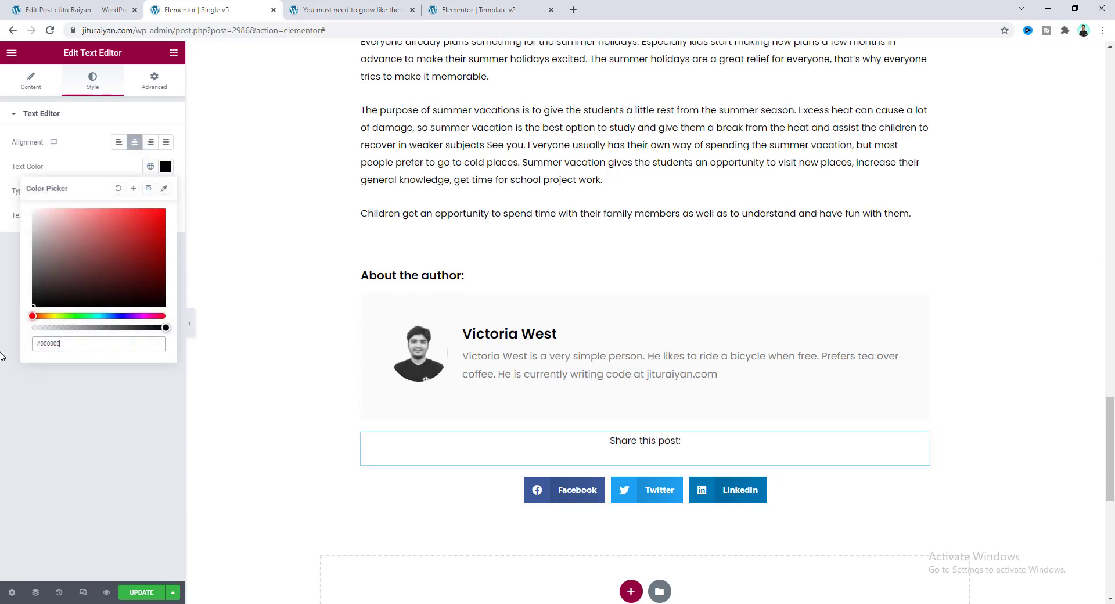
{"action": "left_click", "coordinate": [17, 300]}
Set the font size of the "Share this post:" text to 18 px
{"action": "left_click", "coordinate": [166, 192]}
{"action": "left_click", "coordinate": [146, 283]}
{"action": "type", "text": "18"}
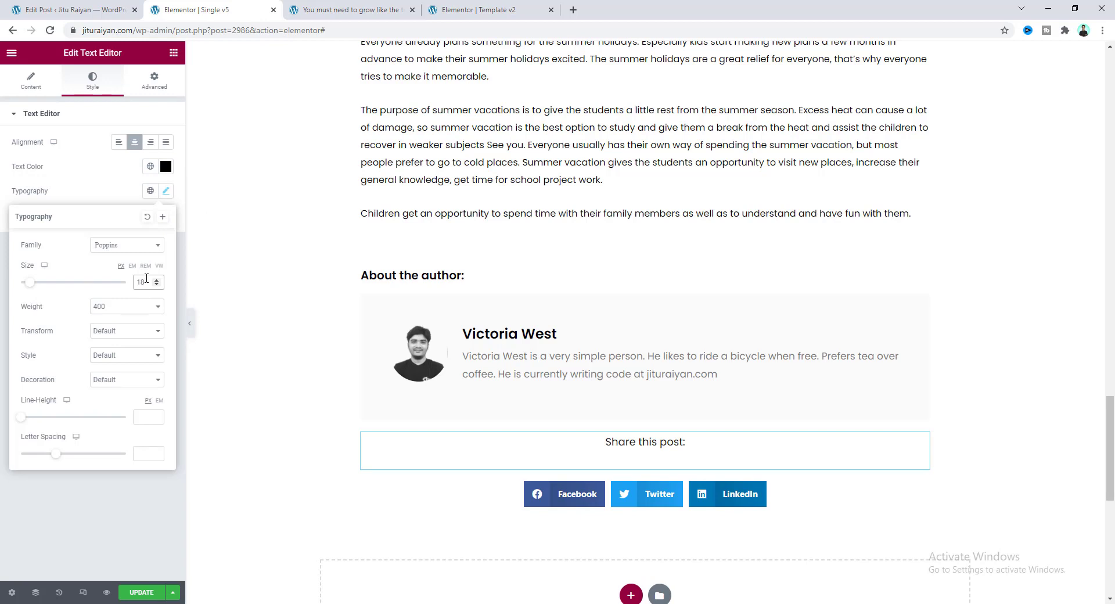
{"action": "left_click", "coordinate": [135, 198]}
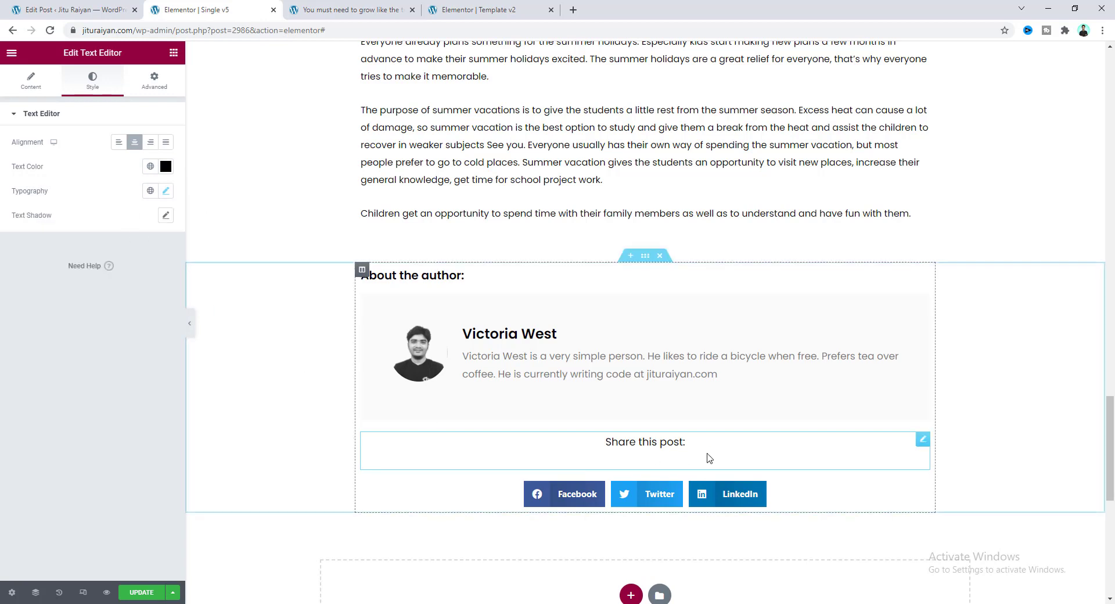
Give the "Share this post:" text a negative bottom margin of about -16 px, leaving its other margins at 0
{"action": "left_click", "coordinate": [153, 85]}
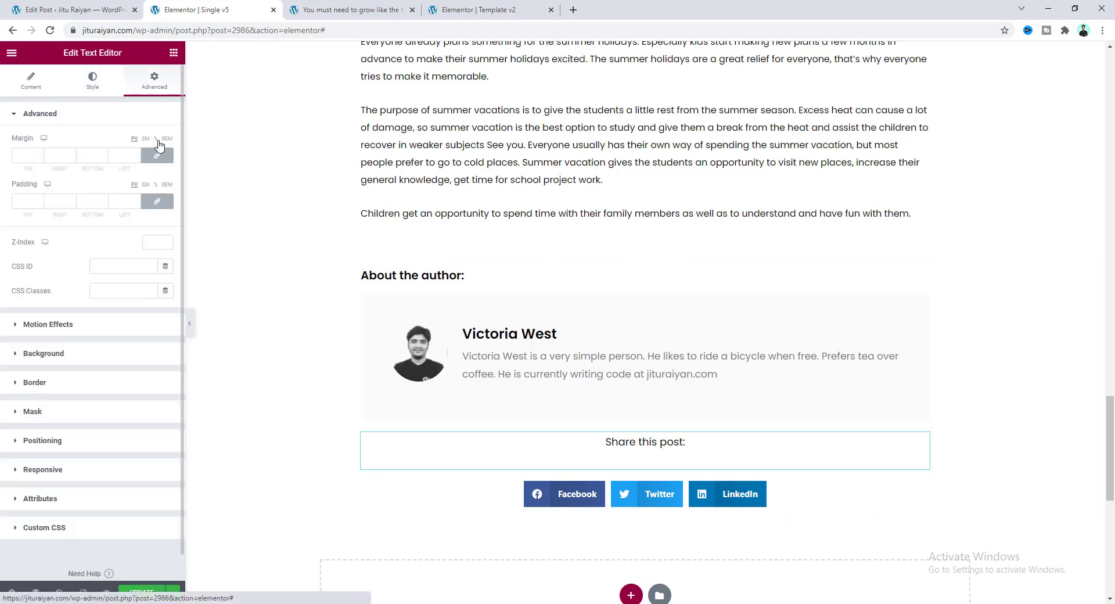
{"action": "left_click", "coordinate": [99, 155]}
{"action": "key", "text": "Down"}
{"action": "key", "text": "Down"}
{"action": "key", "text": "Down"}
{"action": "key", "text": "Down"}
{"action": "key", "text": "Down"}
{"action": "key", "text": "Down"}
{"action": "key", "text": "Down"}
{"action": "key", "text": "Down"}
{"action": "key", "text": "Down"}
{"action": "key", "text": "Down"}
{"action": "key", "text": "Down"}
{"action": "key", "text": "Down"}
{"action": "key", "text": "Down"}
{"action": "key", "text": "Down"}
{"action": "key", "text": "Down"}
{"action": "key", "text": "Down"}
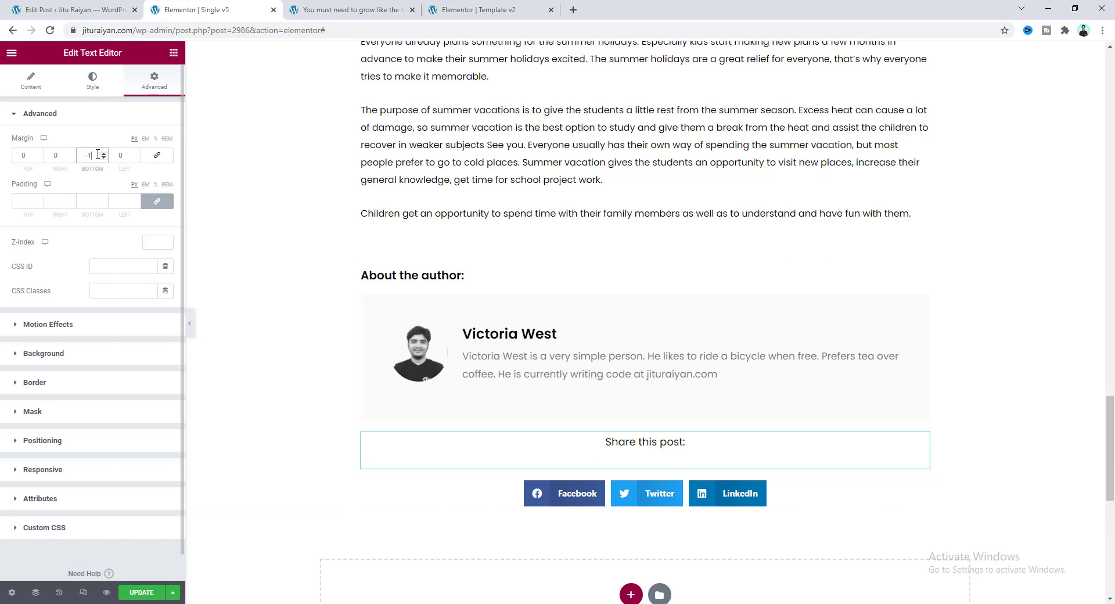
Set the Author Box's bottom margin to 80 px, leaving its other margins at 0
{"action": "left_click", "coordinate": [557, 314]}
{"action": "left_click", "coordinate": [154, 80]}
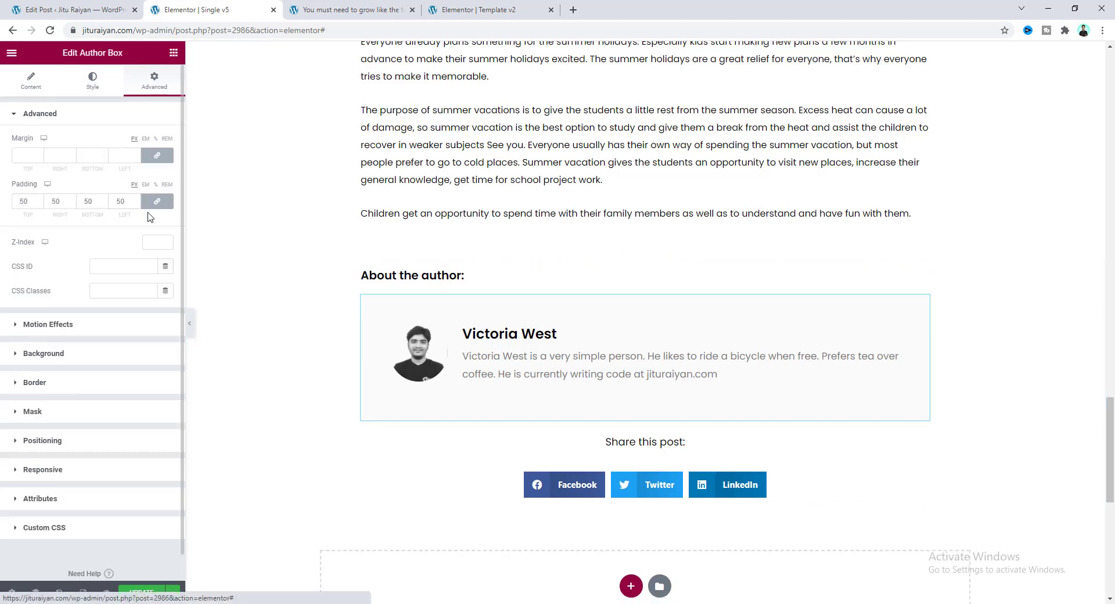
{"action": "left_click", "coordinate": [154, 157]}
{"action": "left_click", "coordinate": [92, 155]}
{"action": "type", "text": "80"}
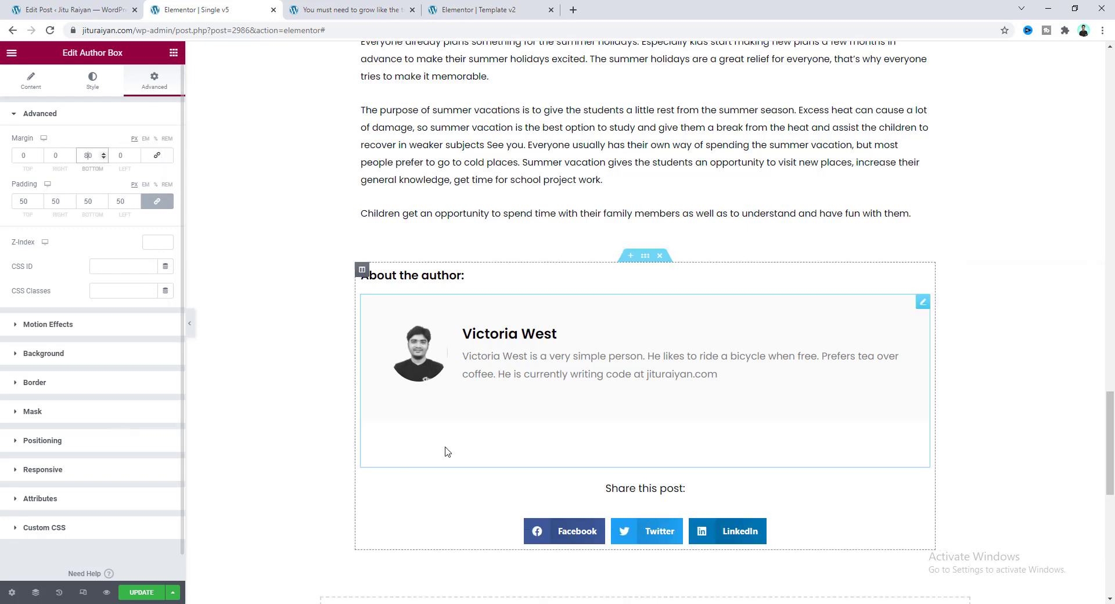
Add a single-column section below the share buttons and place a Posts widget in it
{"action": "scroll", "coordinate": [587, 422], "scroll_direction": "down", "scroll_amount": 3}
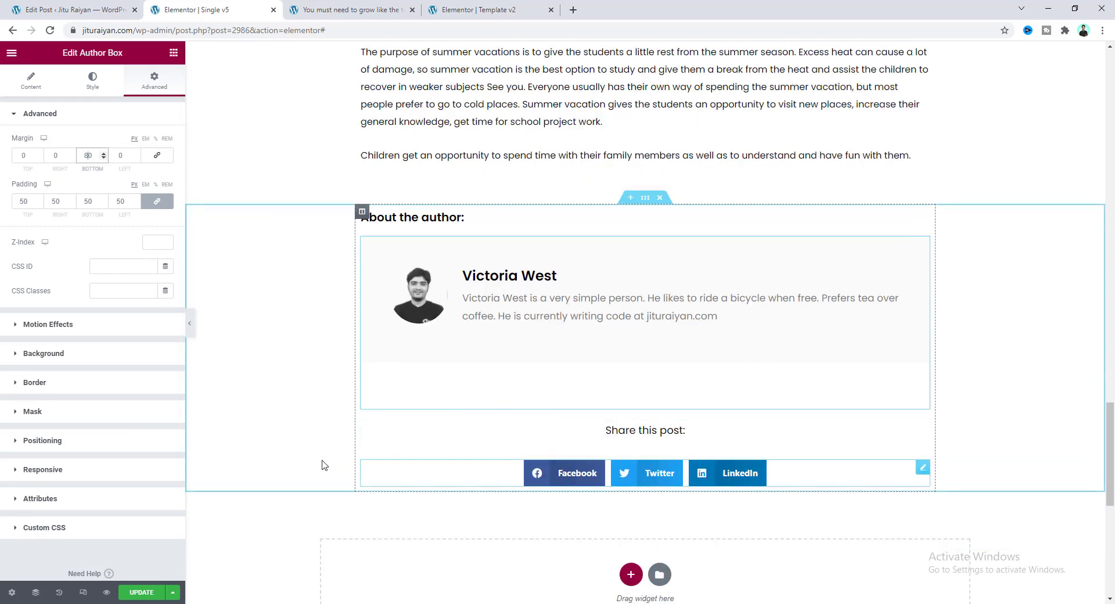
{"action": "scroll", "coordinate": [590, 434], "scroll_direction": "down", "scroll_amount": 3}
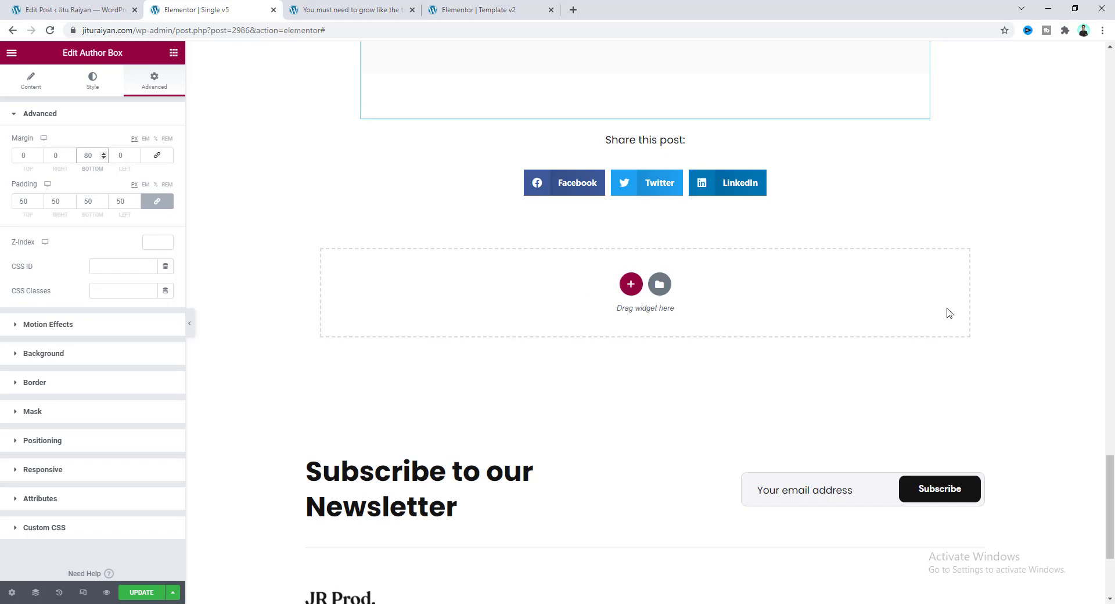
{"action": "left_click_drag", "start_coordinate": [1110, 466], "coordinate": [1086, 52]}
{"action": "scroll", "coordinate": [541, 355], "scroll_direction": "down", "scroll_amount": 20}
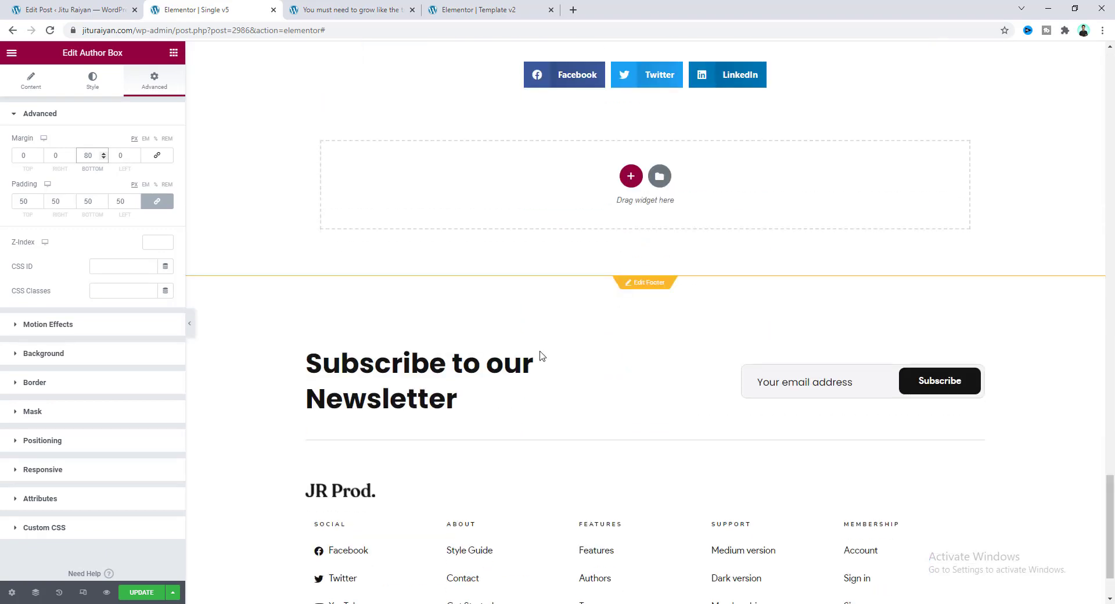
{"action": "left_click", "coordinate": [631, 176]}
{"action": "left_click", "coordinate": [488, 205]}
{"action": "left_click", "coordinate": [174, 53]}
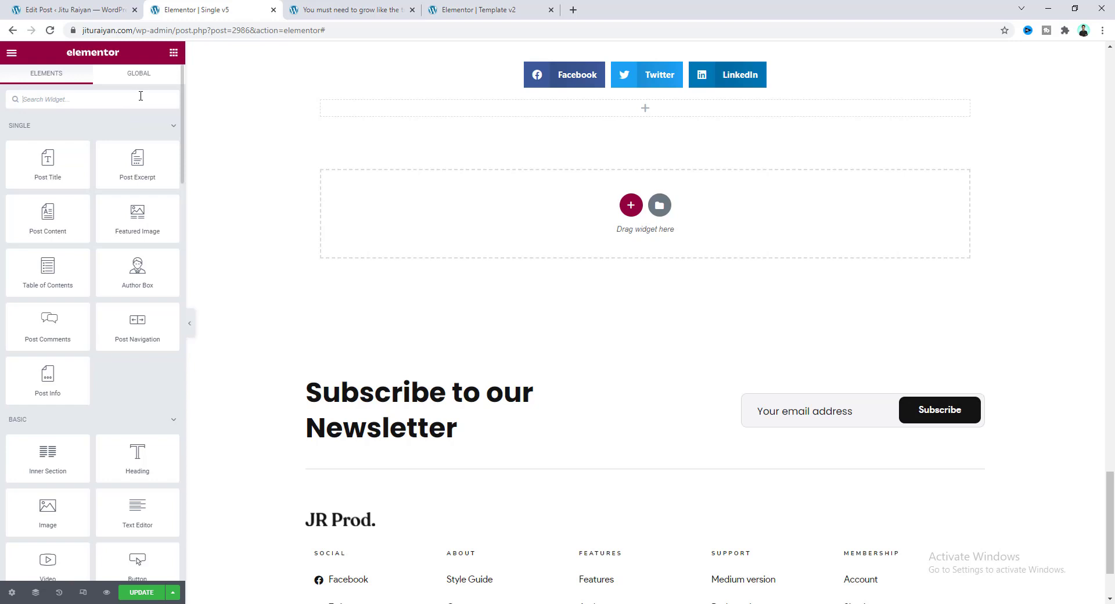
{"action": "type", "text": "post"}
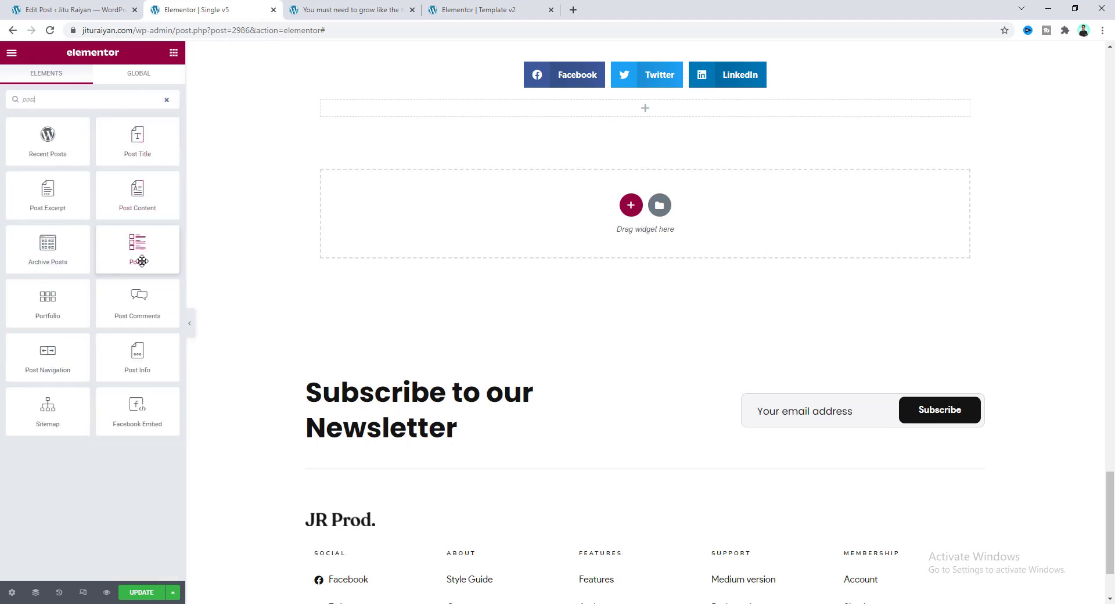
{"action": "left_click_drag", "start_coordinate": [124, 250], "coordinate": [549, 110]}
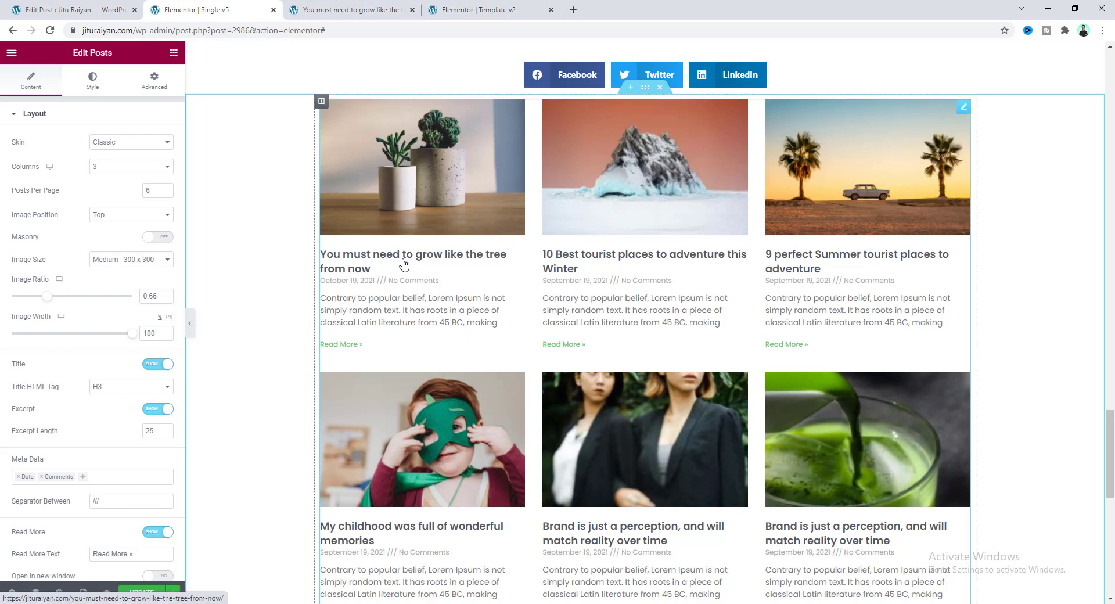
Set the Posts widget's query source to Related, including posts by Term with Categories as the term
{"action": "scroll", "coordinate": [87, 325], "scroll_direction": "down", "scroll_amount": 3}
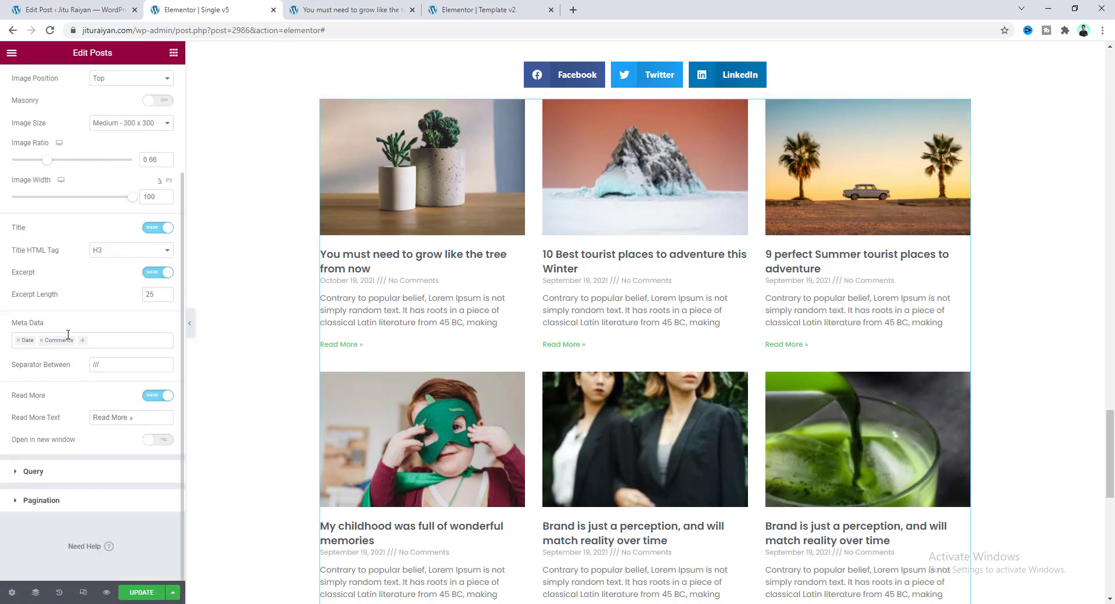
{"action": "left_click", "coordinate": [34, 471]}
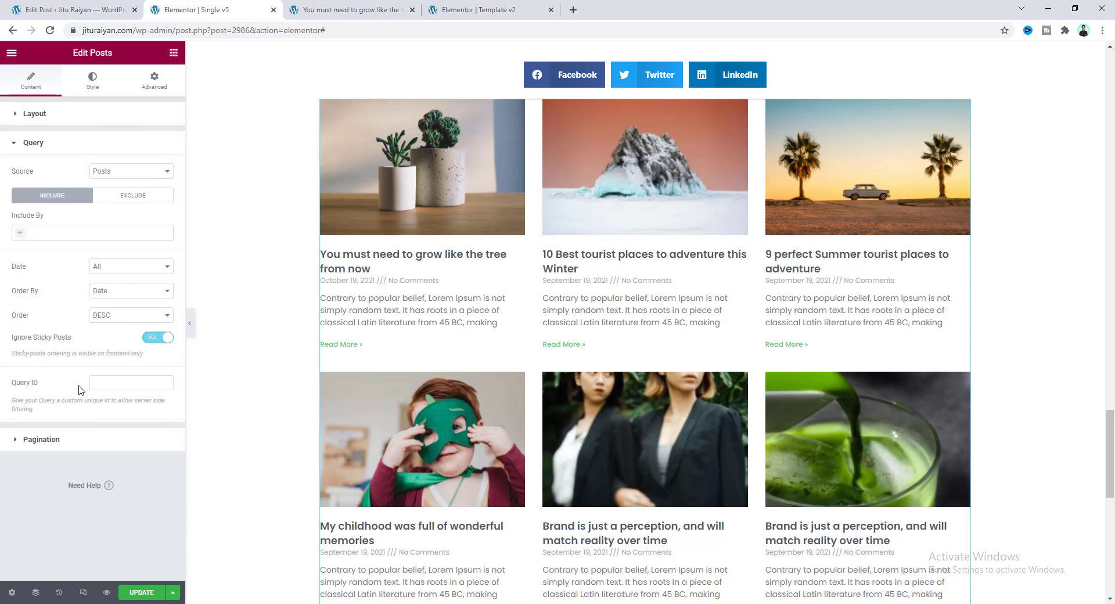
{"action": "left_click", "coordinate": [122, 176]}
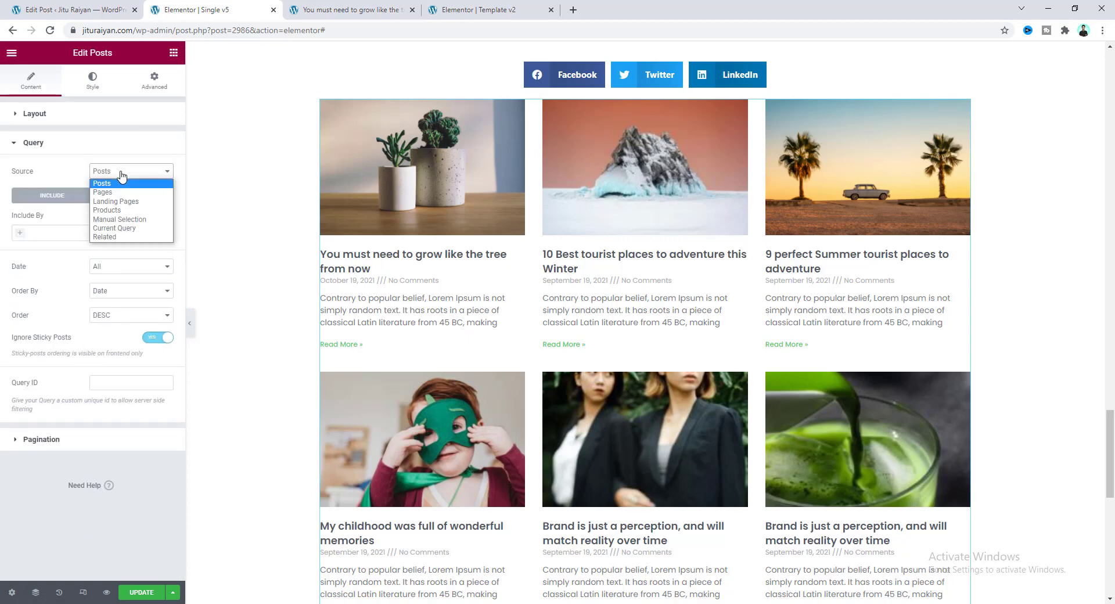
{"action": "left_click", "coordinate": [119, 237]}
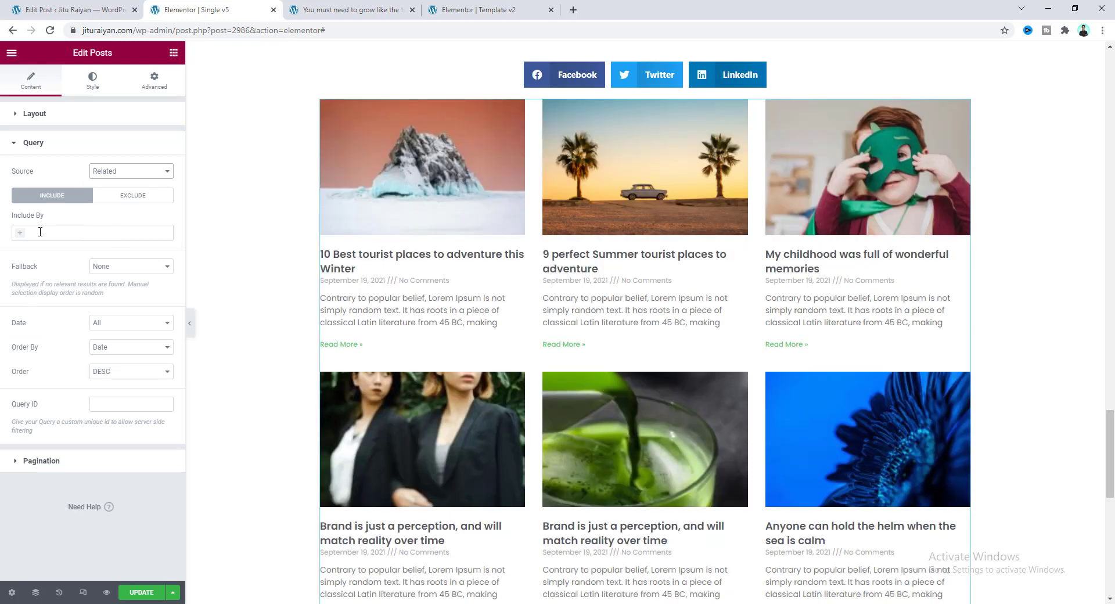
{"action": "left_click", "coordinate": [40, 232]}
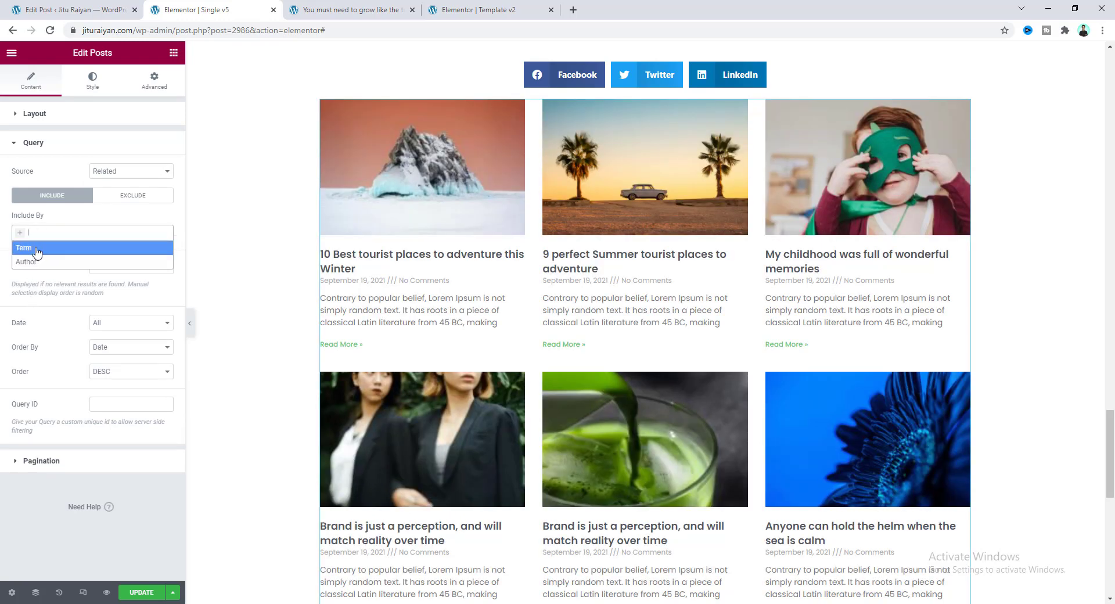
{"action": "left_click", "coordinate": [37, 250]}
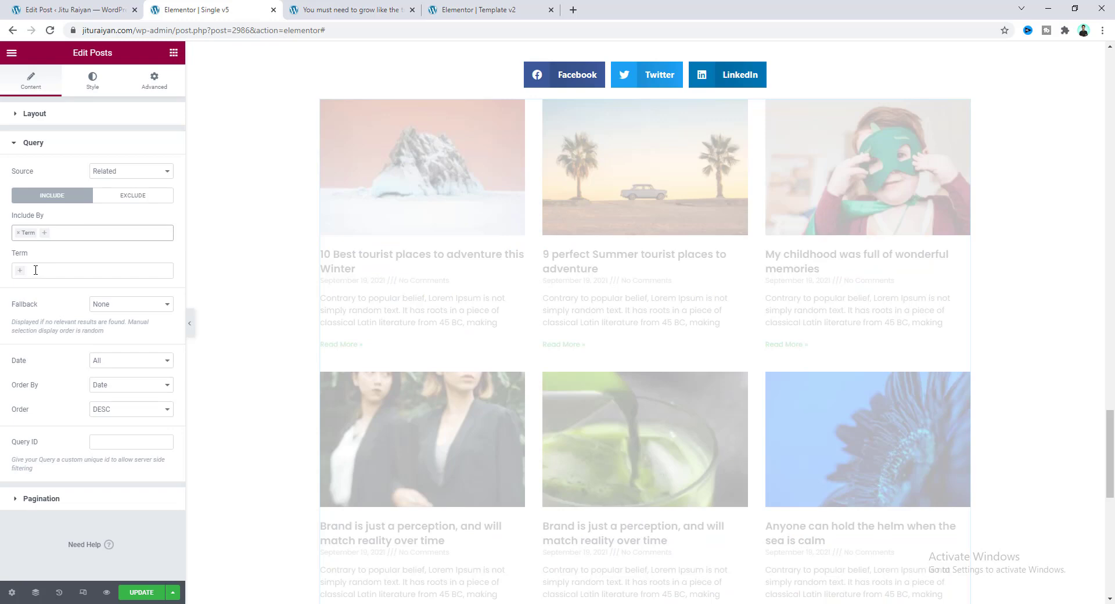
{"action": "left_click", "coordinate": [35, 270]}
{"action": "left_click", "coordinate": [44, 288]}
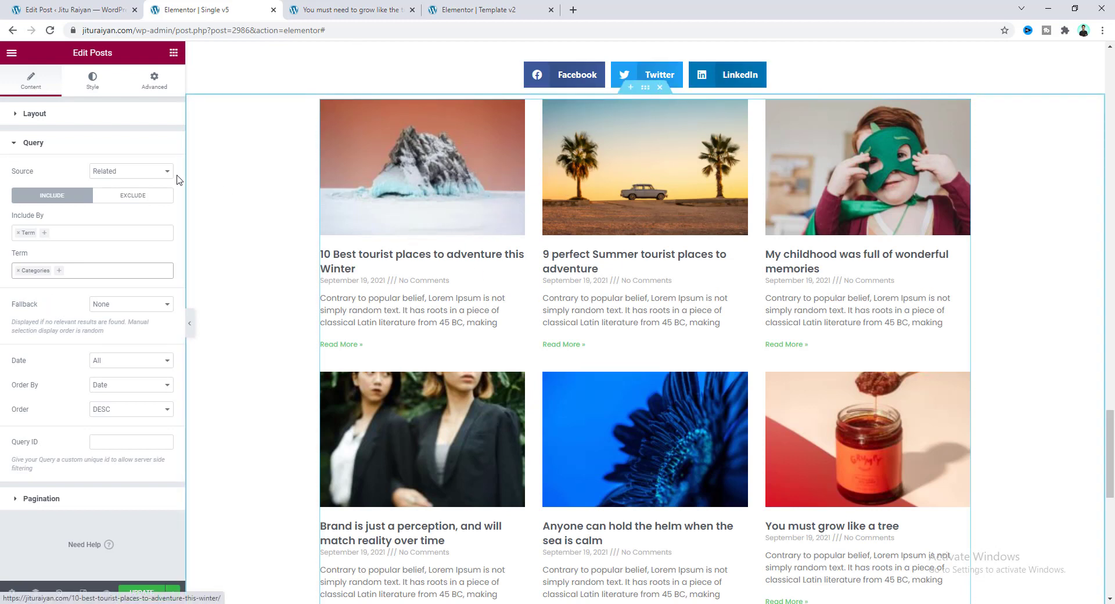
Limit the Posts widget to 3 posts per page and set its image size to Large - 1024 x 1024
{"action": "left_click", "coordinate": [122, 116]}
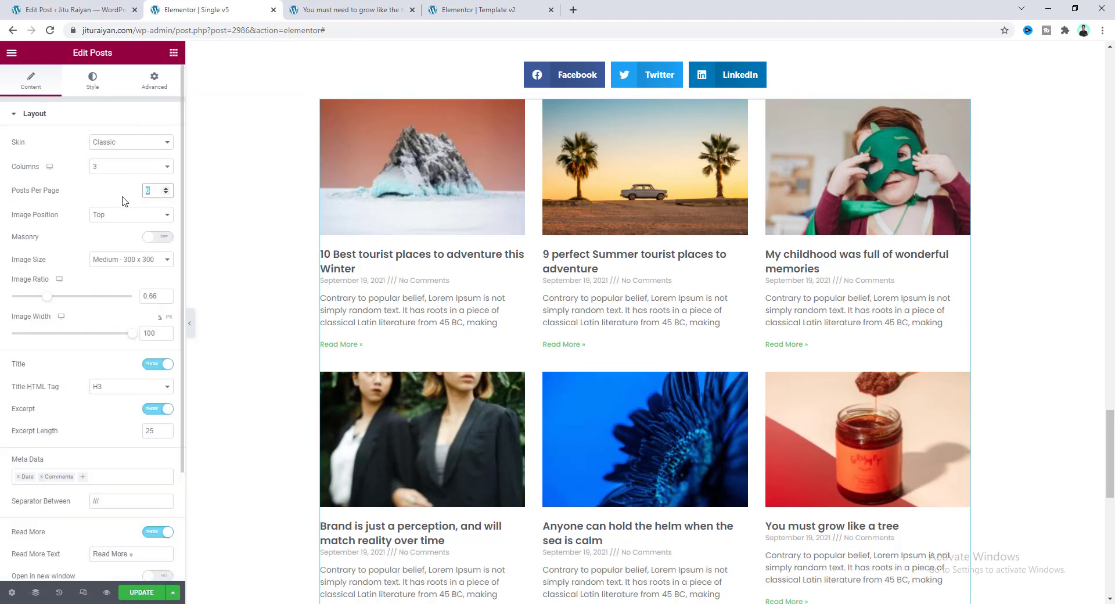
{"action": "type", "text": "3"}
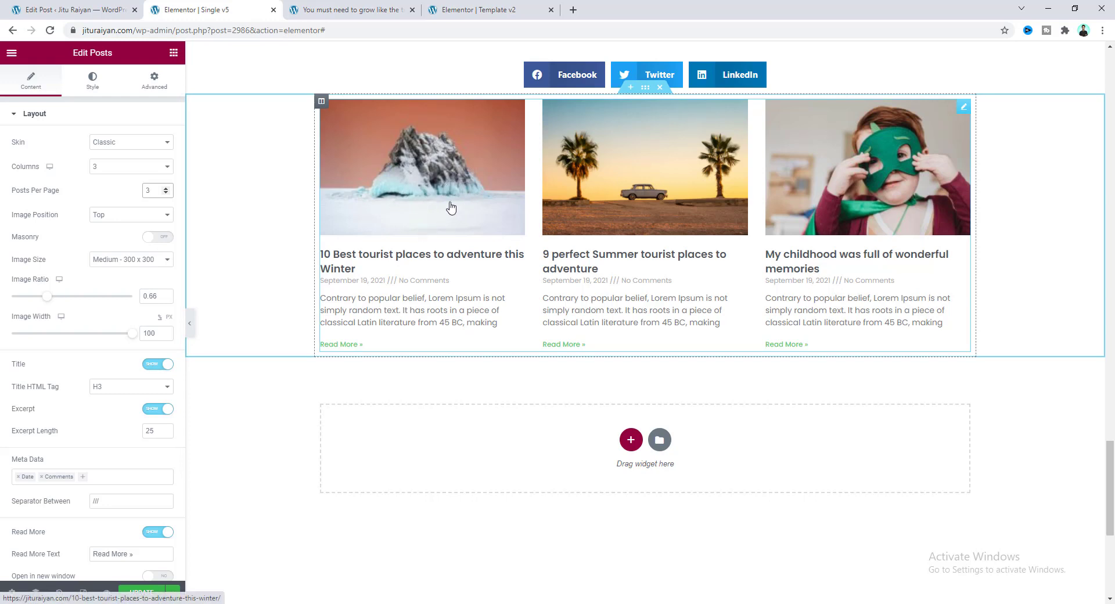
{"action": "left_click", "coordinate": [152, 262]}
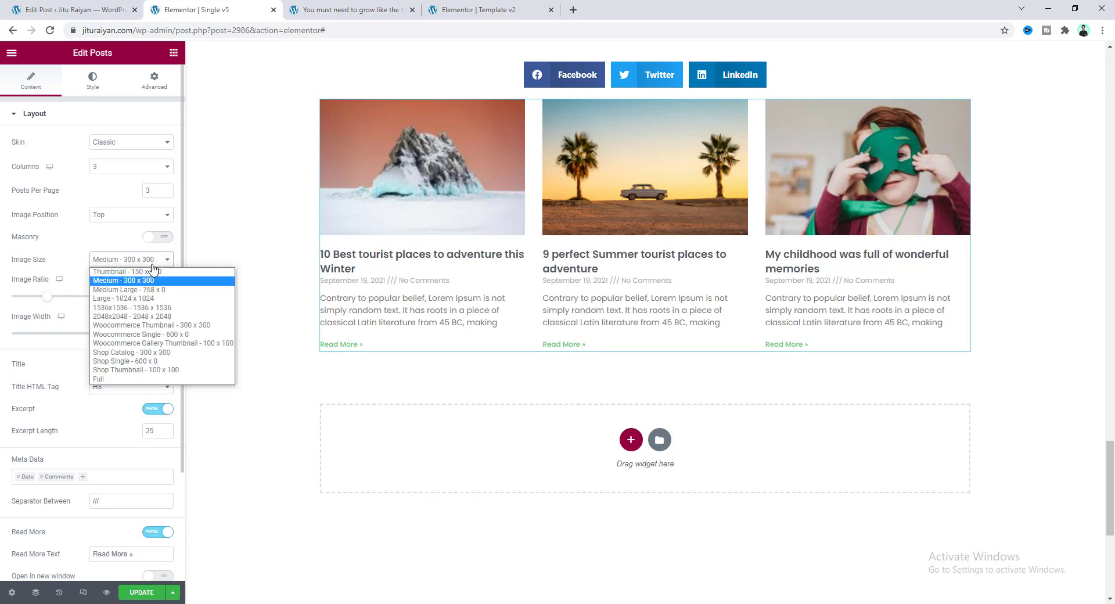
{"action": "left_click", "coordinate": [153, 298]}
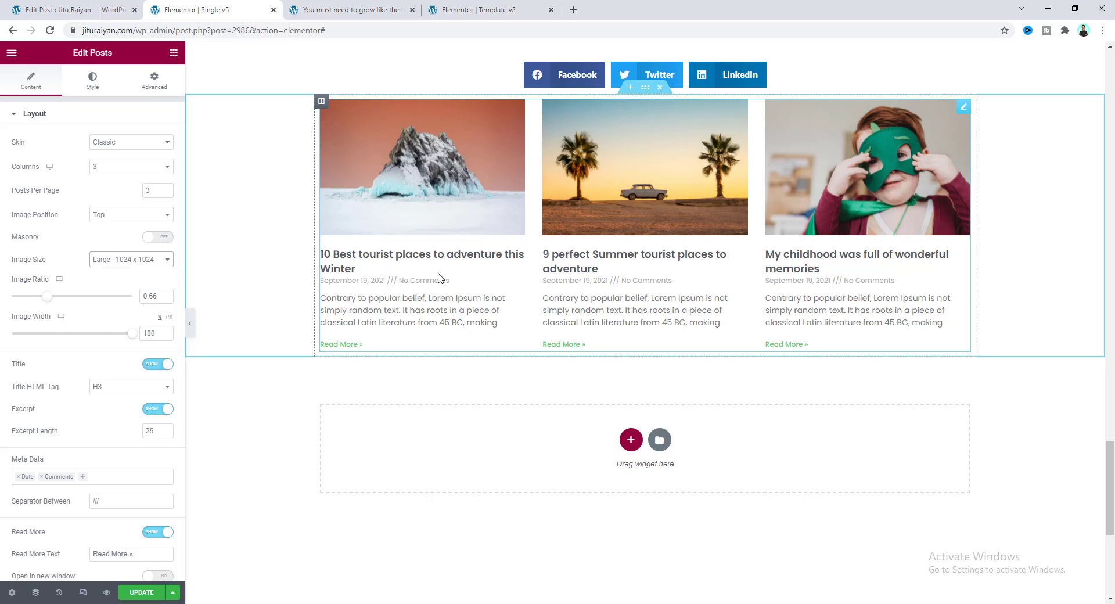
Remove Comments from the Posts widget's meta data, keeping only Date
{"action": "left_click", "coordinate": [41, 477]}
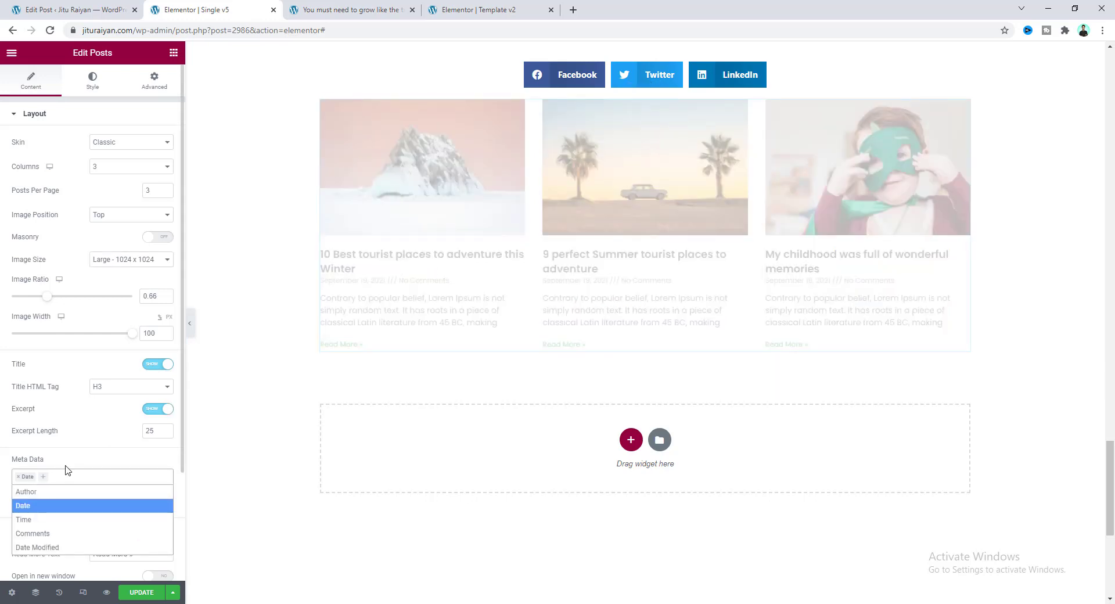
{"action": "left_click", "coordinate": [66, 468]}
Set the post titles' color in the Posts widget to black, #000000
{"action": "left_click", "coordinate": [92, 81]}
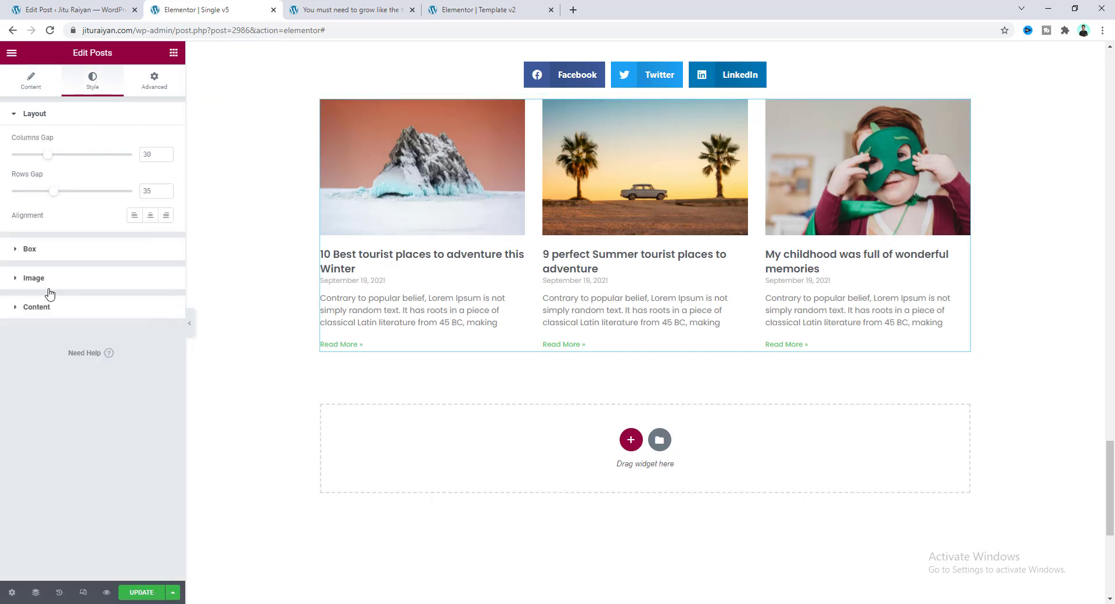
{"action": "left_click", "coordinate": [70, 319]}
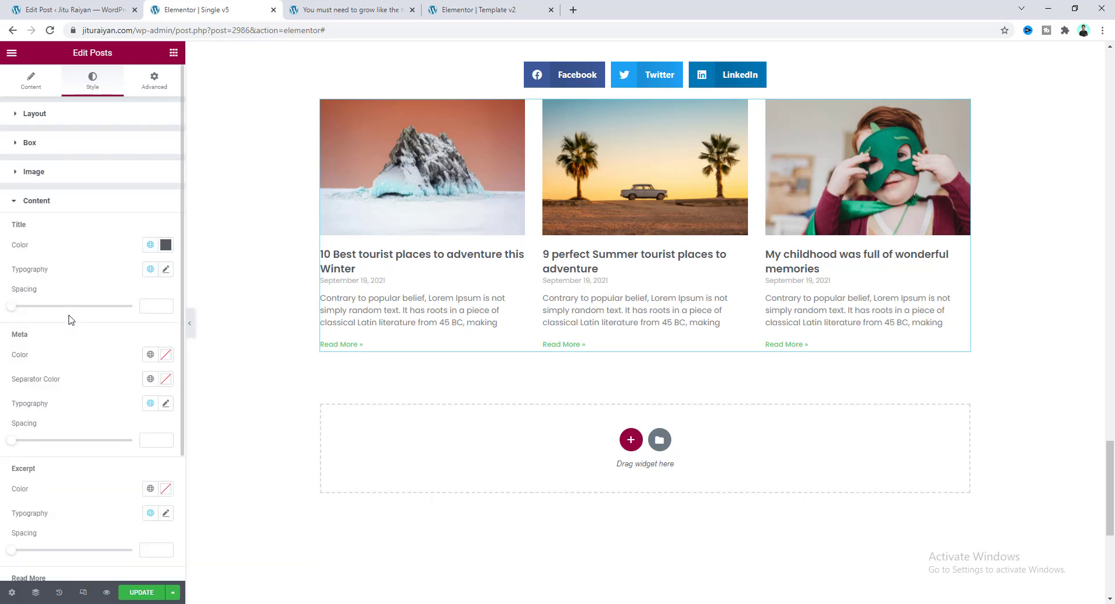
{"action": "scroll", "coordinate": [81, 314], "scroll_direction": "down", "scroll_amount": 4}
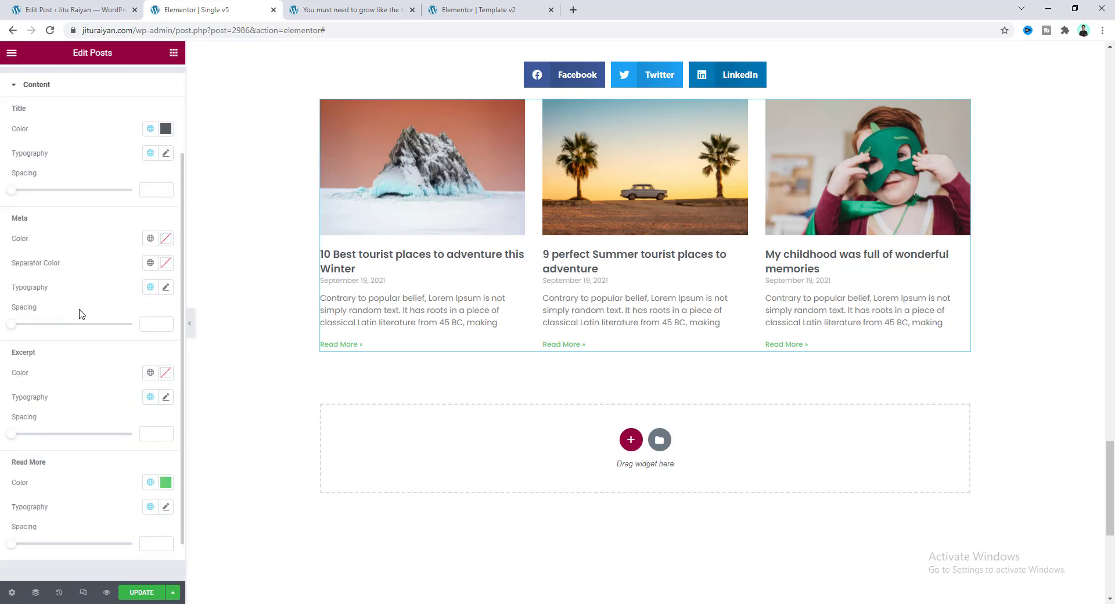
{"action": "left_click", "coordinate": [165, 128]}
{"action": "left_click_drag", "start_coordinate": [64, 232], "coordinate": [23, 272]}
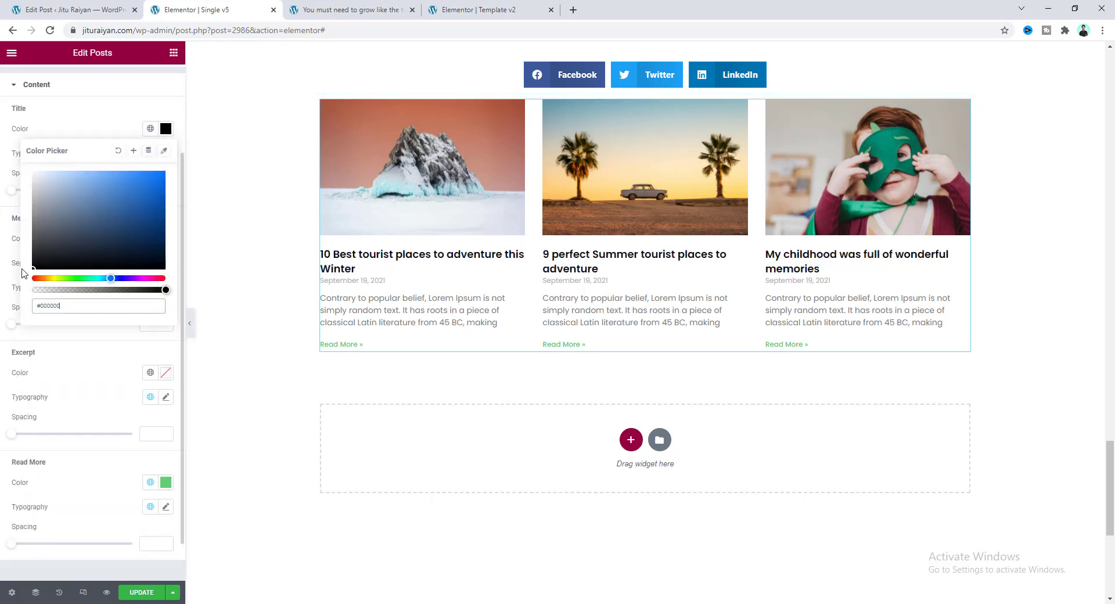
{"action": "left_click", "coordinate": [79, 119]}
Set the post titles' font size to 23 px and their spacing to 7
{"action": "left_click", "coordinate": [166, 153]}
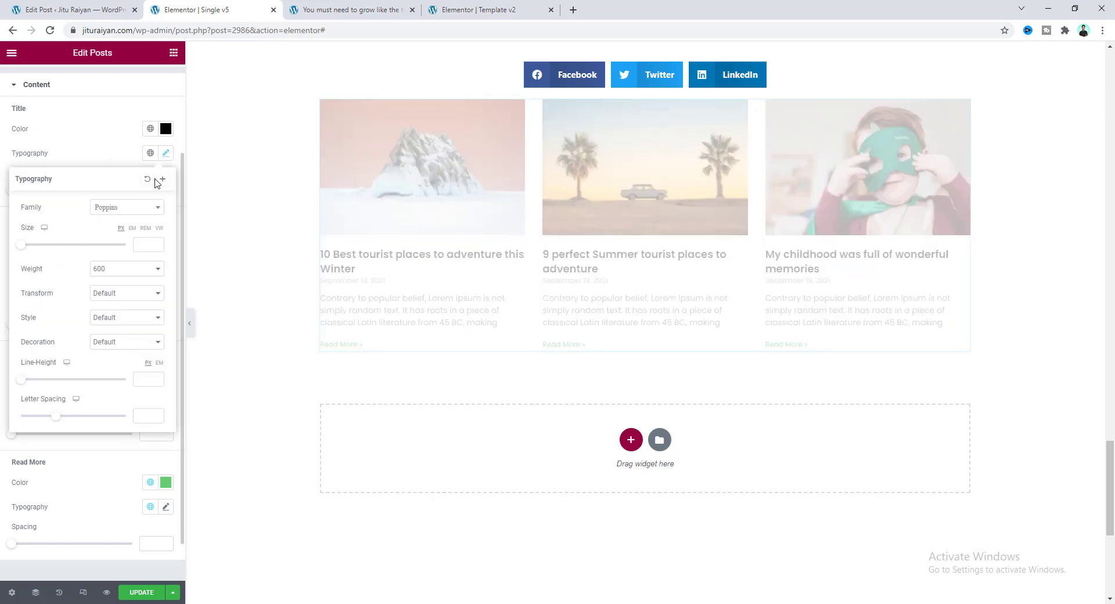
{"action": "left_click", "coordinate": [148, 245]}
{"action": "type", "text": "23"}
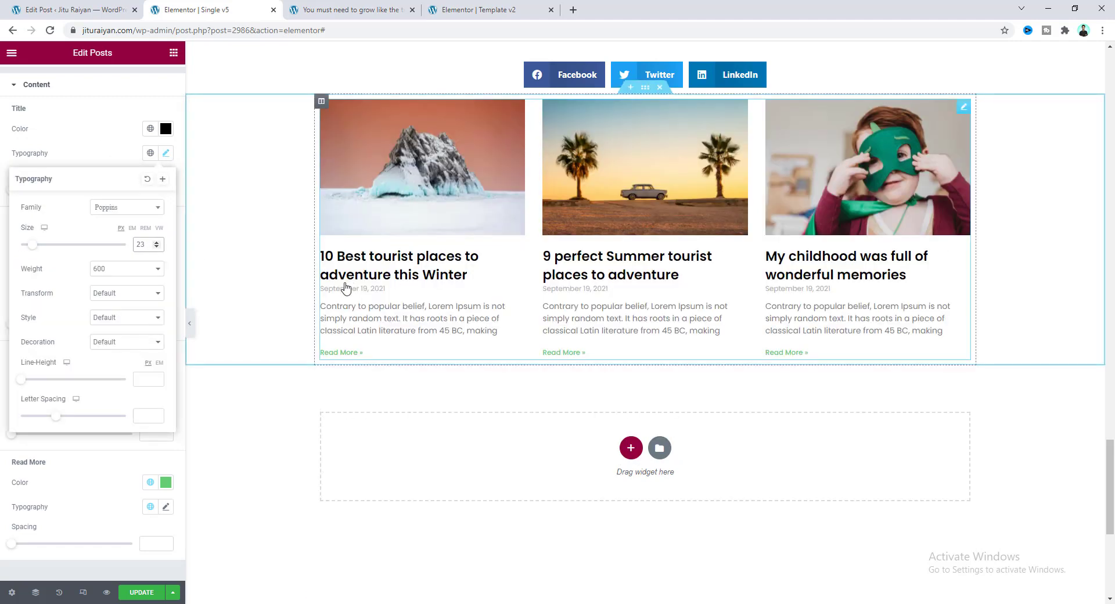
{"action": "left_click", "coordinate": [88, 154]}
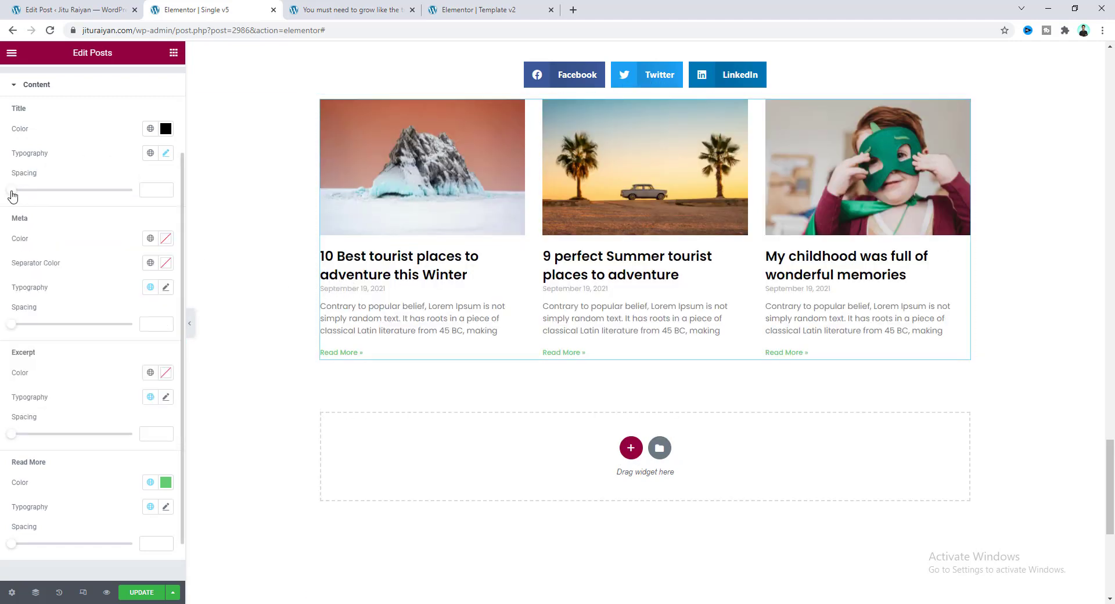
{"action": "left_click_drag", "start_coordinate": [12, 191], "coordinate": [20, 192]}
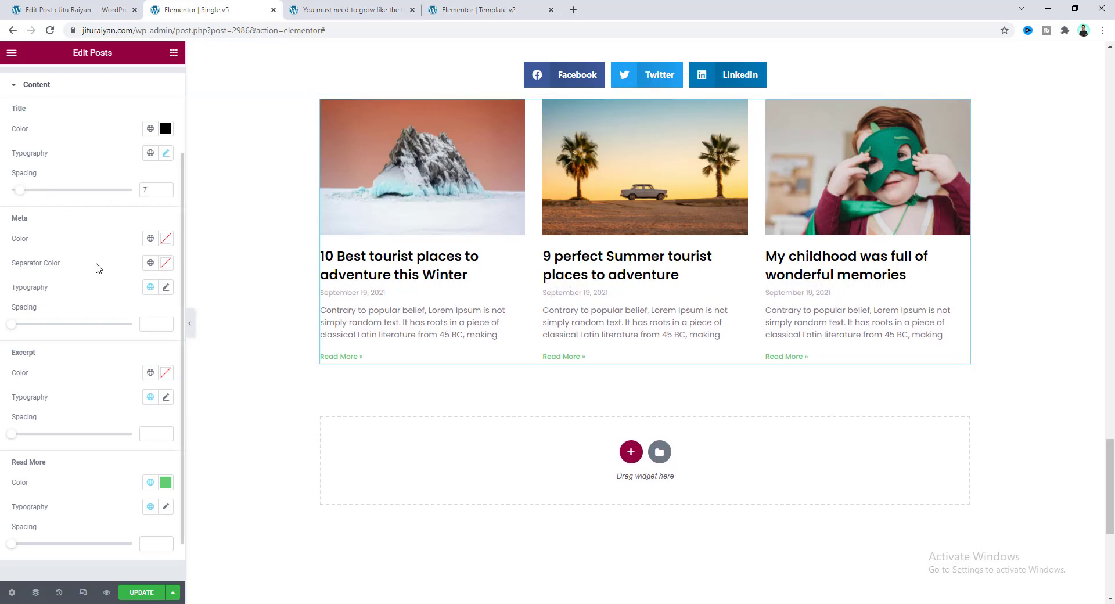
Set the post meta color to black, #000000, and its spacing to 17
{"action": "left_click", "coordinate": [164, 242]}
{"action": "left_click_drag", "start_coordinate": [58, 321], "coordinate": [10, 406]}
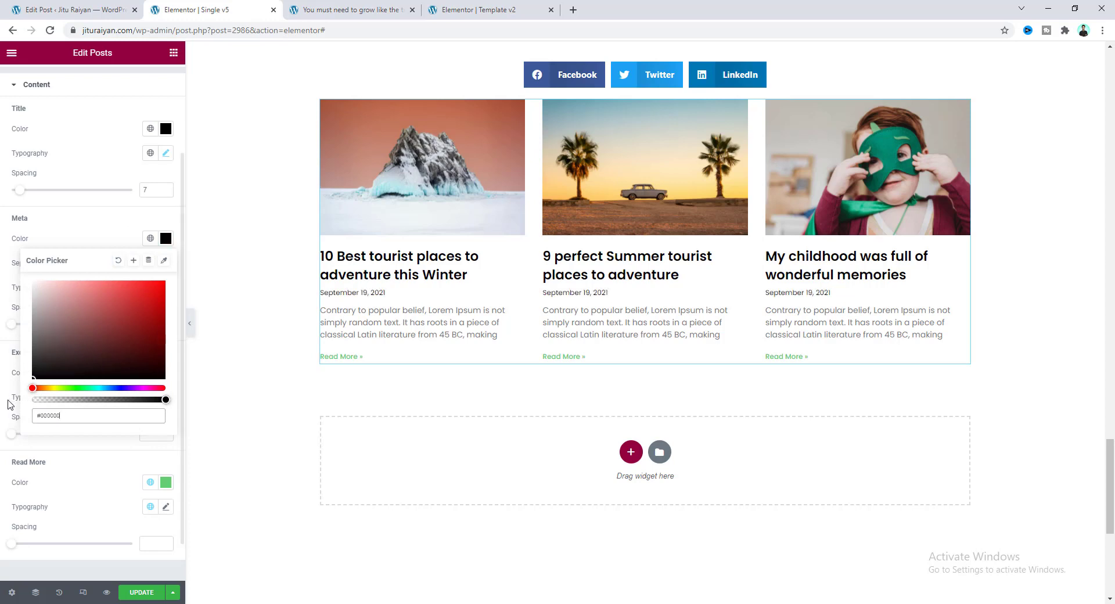
{"action": "left_click", "coordinate": [99, 238]}
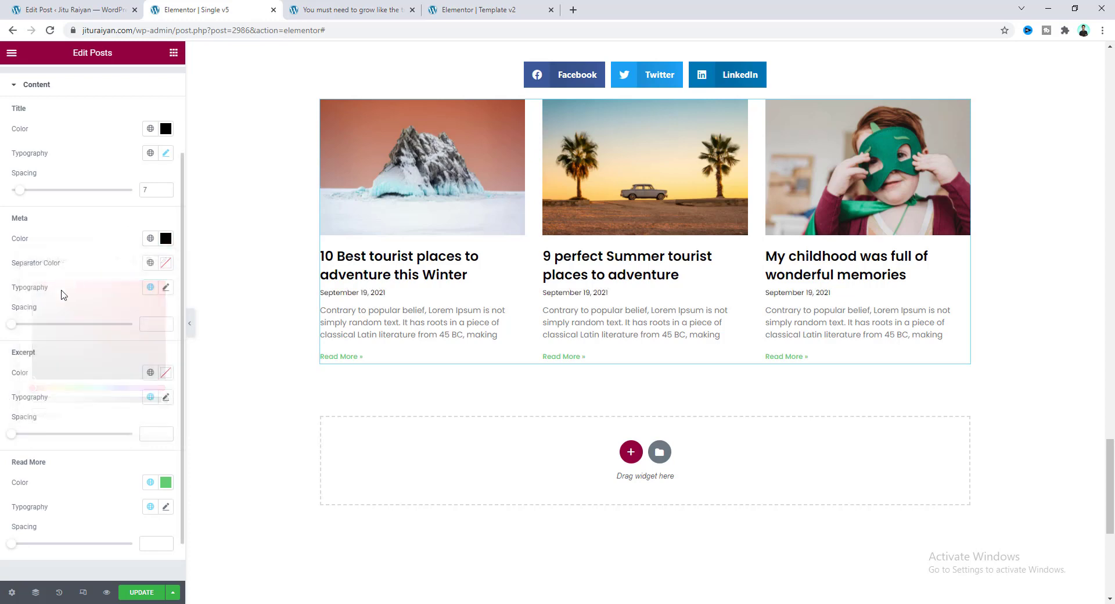
{"action": "left_click_drag", "start_coordinate": [25, 331], "coordinate": [32, 324]}
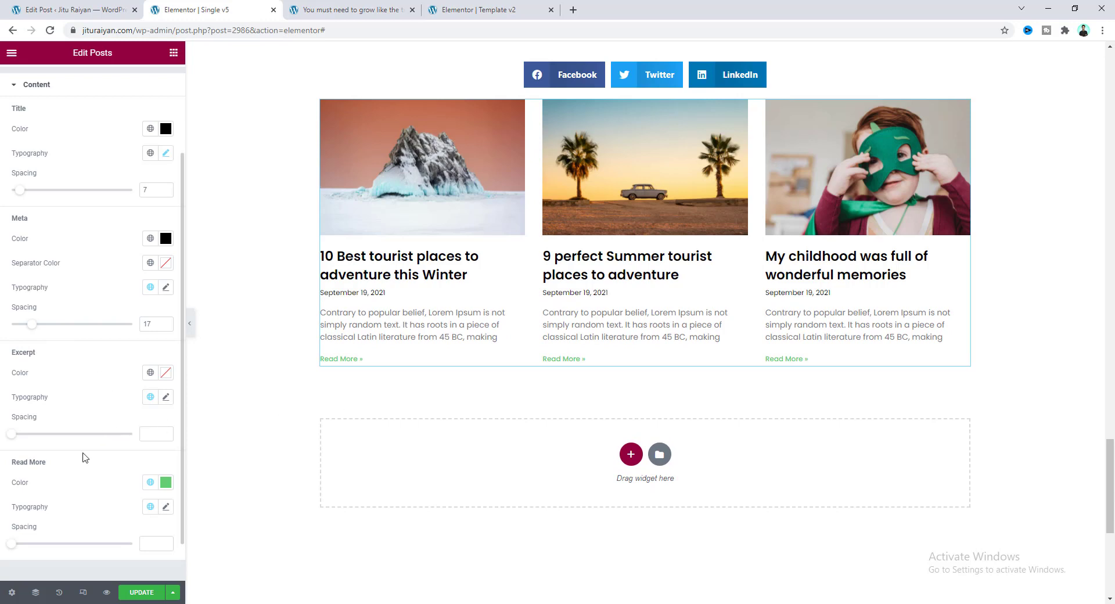
Set the Read More link color in the Posts widget to black, #000000
{"action": "left_click", "coordinate": [166, 483]}
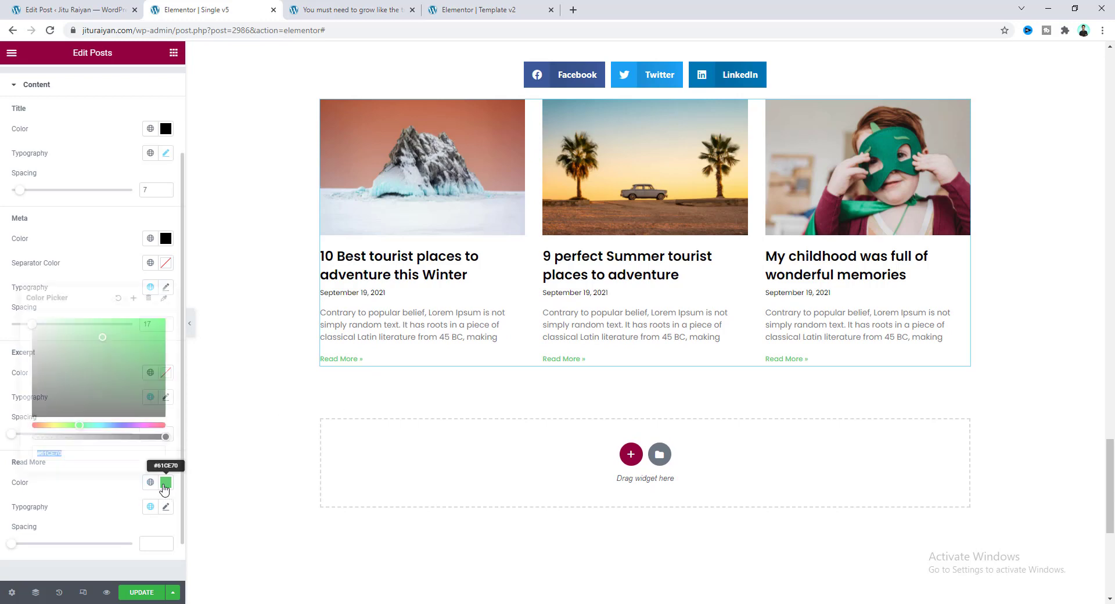
{"action": "left_click_drag", "start_coordinate": [59, 413], "coordinate": [7, 439]}
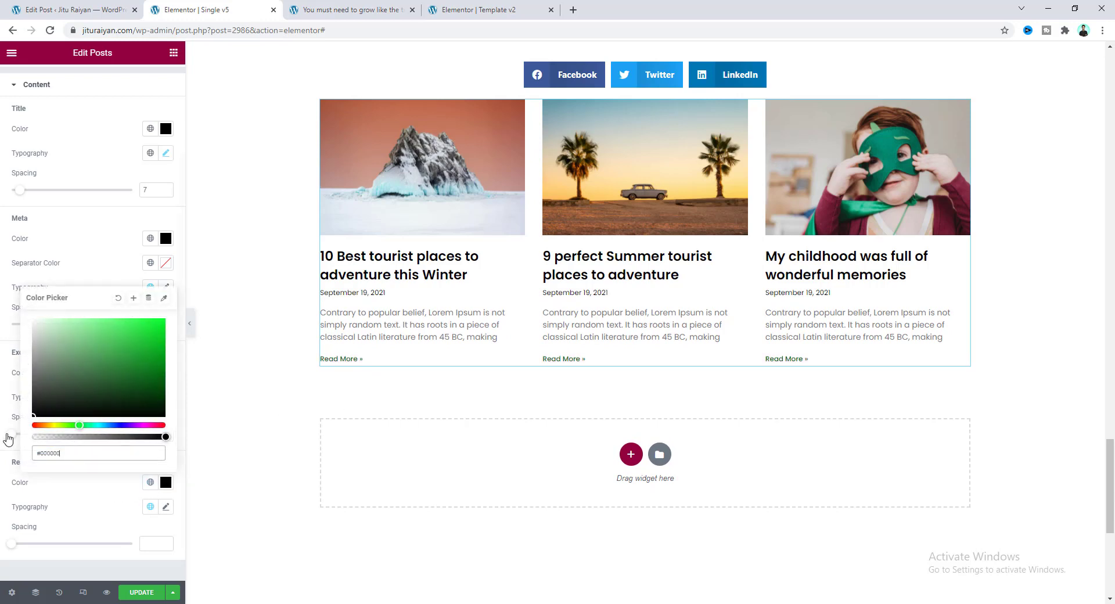
Set the Read More link typography in the Posts widget to size 15 px and weight 600
{"action": "left_click", "coordinate": [122, 506]}
{"action": "left_click", "coordinate": [166, 507]}
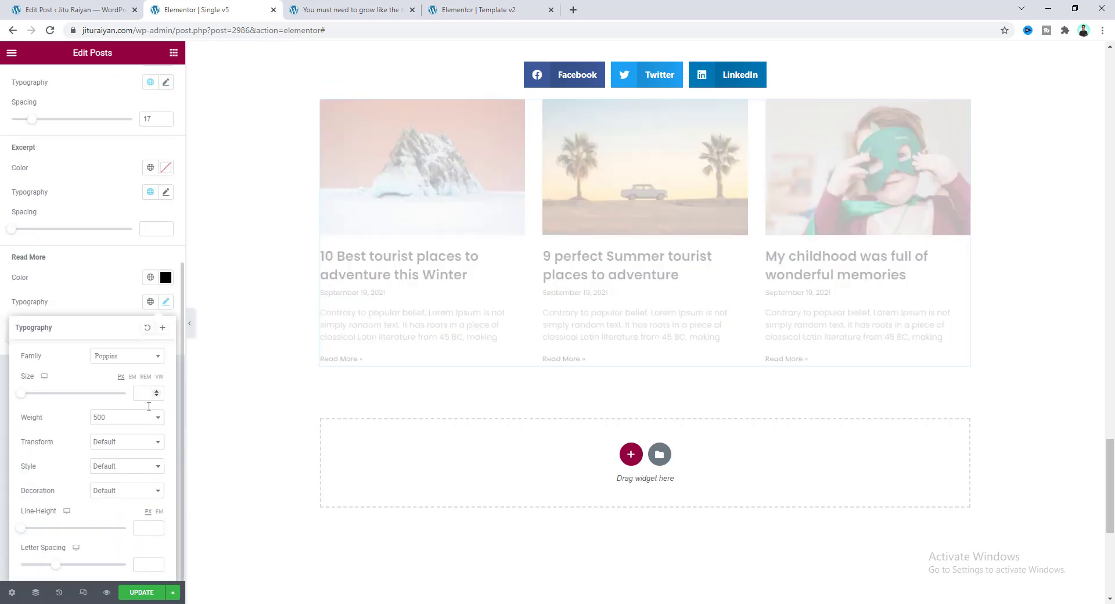
{"action": "type", "text": "15"}
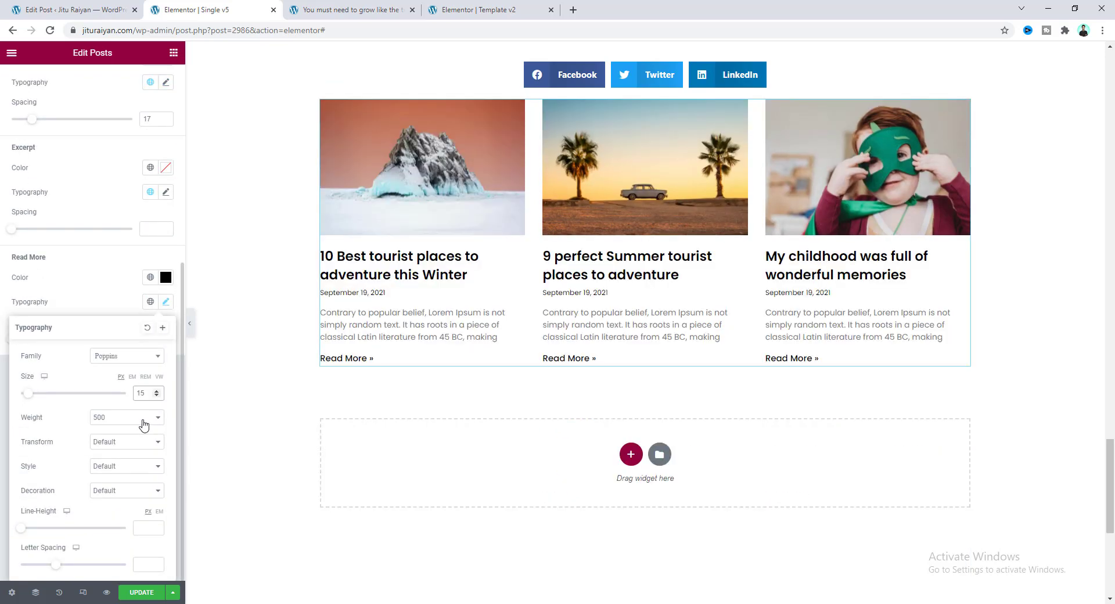
{"action": "left_click", "coordinate": [142, 419]}
{"action": "left_click", "coordinate": [116, 474]}
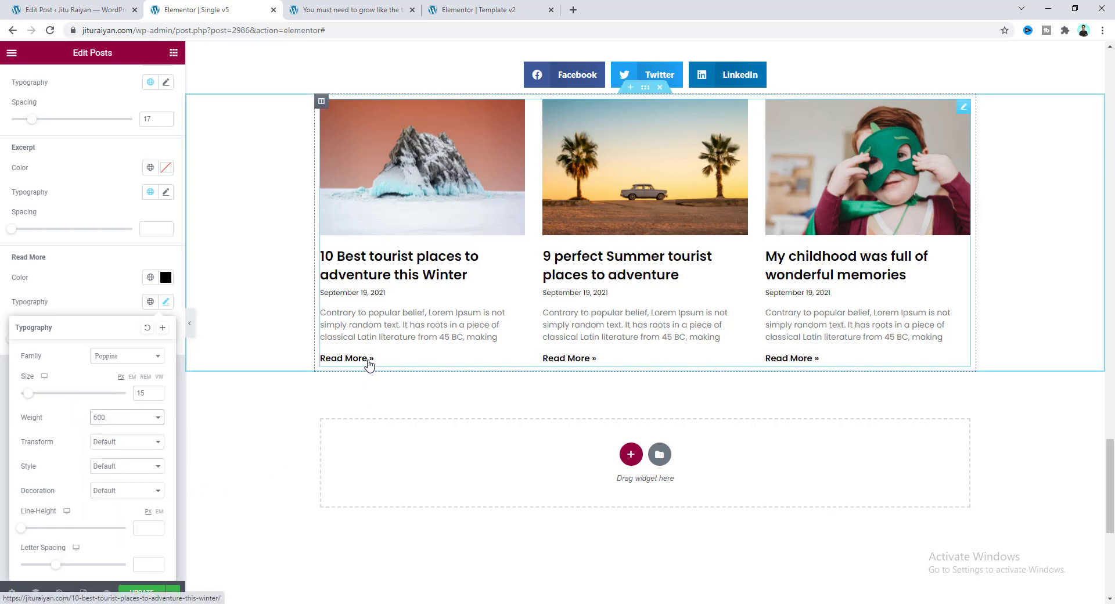
Remove the » arrow from the Posts widget's link text so it reads "Read More"
{"action": "scroll", "coordinate": [85, 234], "scroll_direction": "up", "scroll_amount": 5}
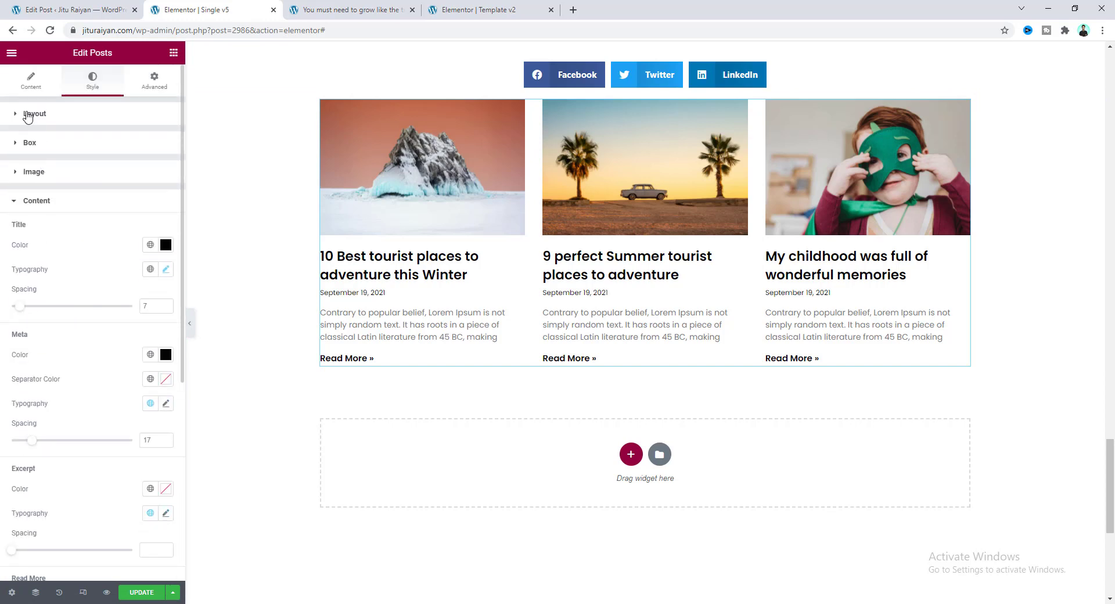
{"action": "left_click", "coordinate": [31, 81]}
{"action": "scroll", "coordinate": [82, 475], "scroll_direction": "down", "scroll_amount": 2}
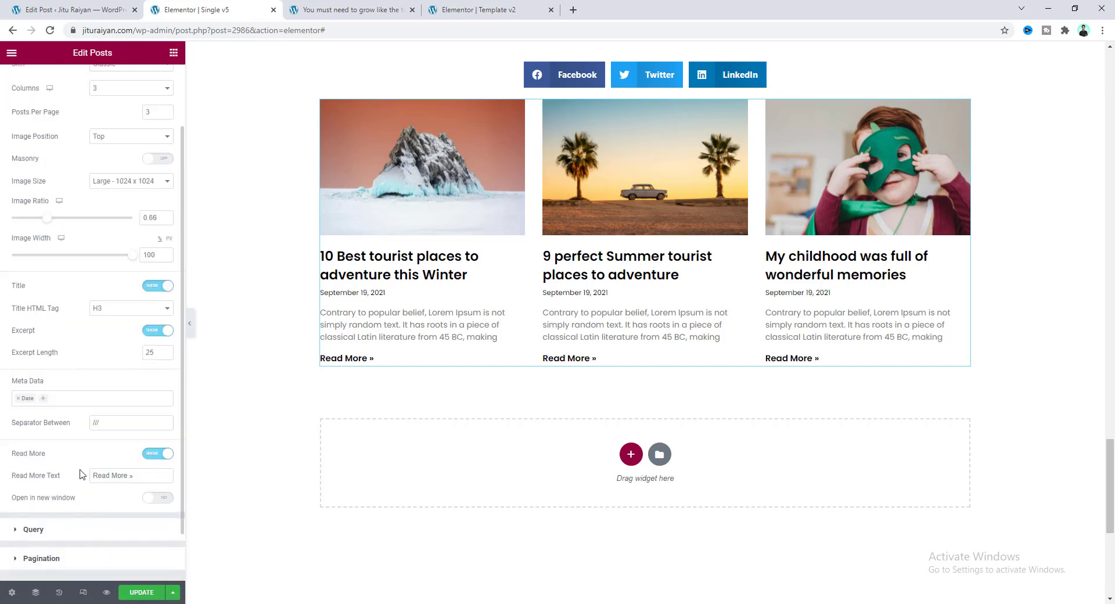
{"action": "left_click_drag", "start_coordinate": [129, 476], "coordinate": [142, 482]}
{"action": "key", "text": "BackSpace"}
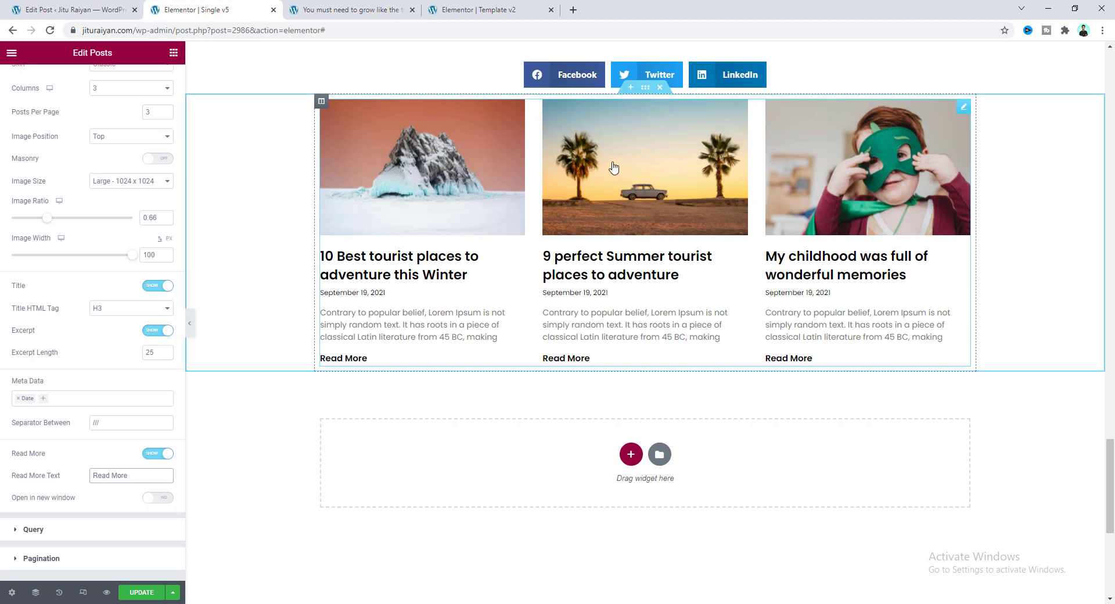
Set the related posts section's padding to 100 at the top and 10 on the other three sides, with values unlinked
{"action": "left_click", "coordinate": [645, 91]}
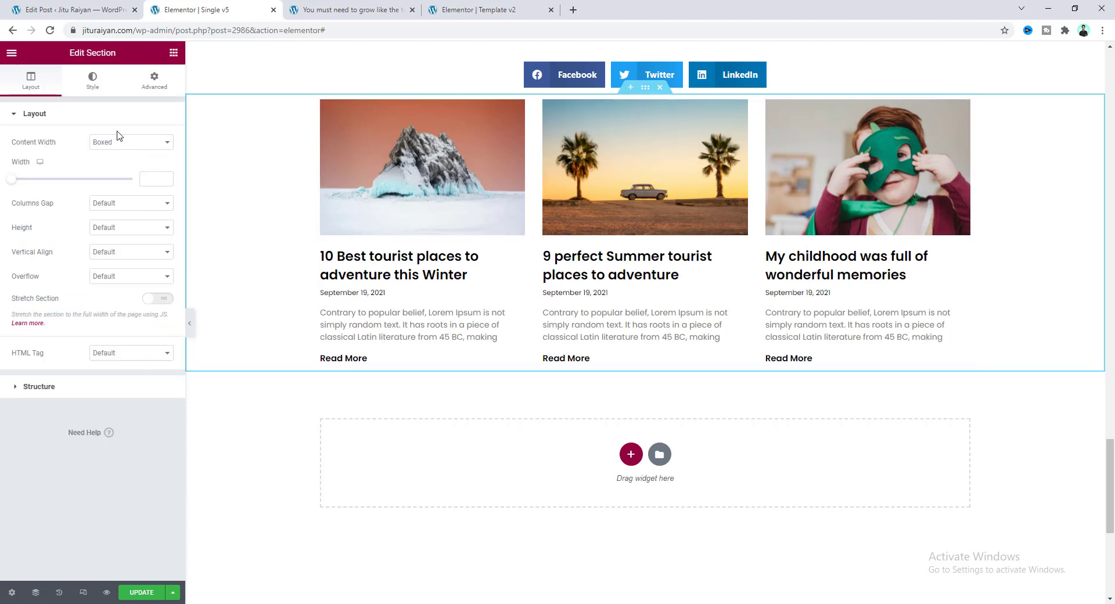
{"action": "left_click", "coordinate": [154, 81]}
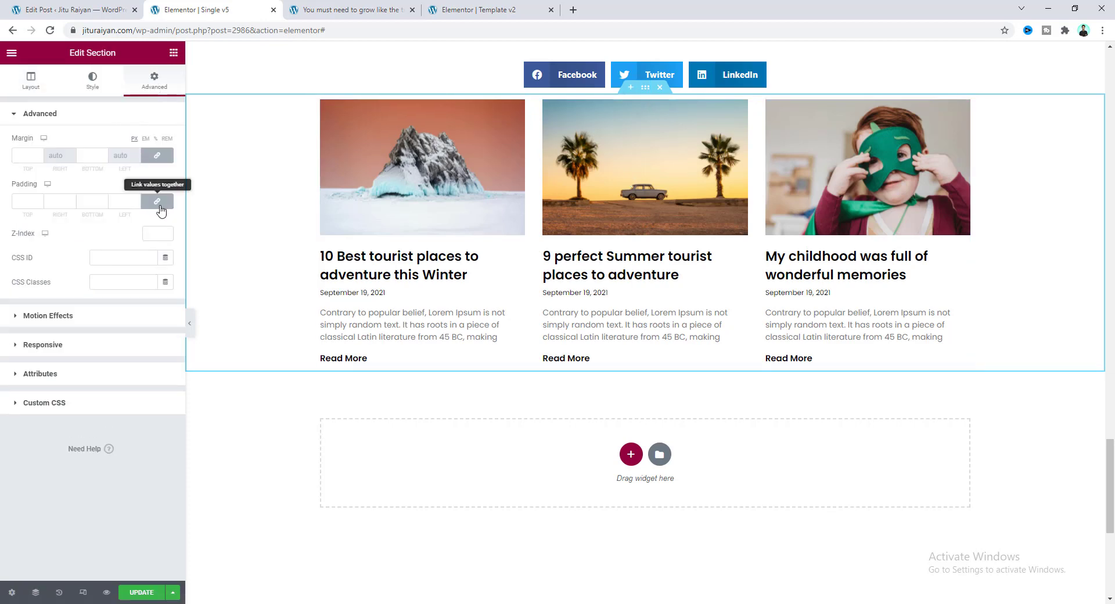
{"action": "left_click", "coordinate": [129, 201]}
{"action": "type", "text": "10"}
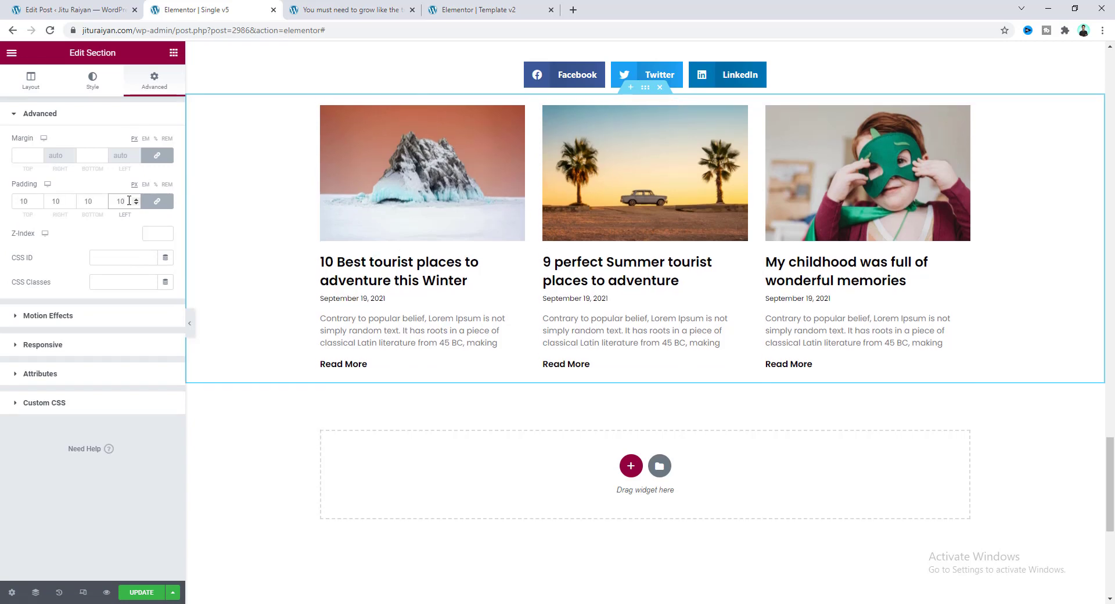
{"action": "left_click", "coordinate": [157, 201]}
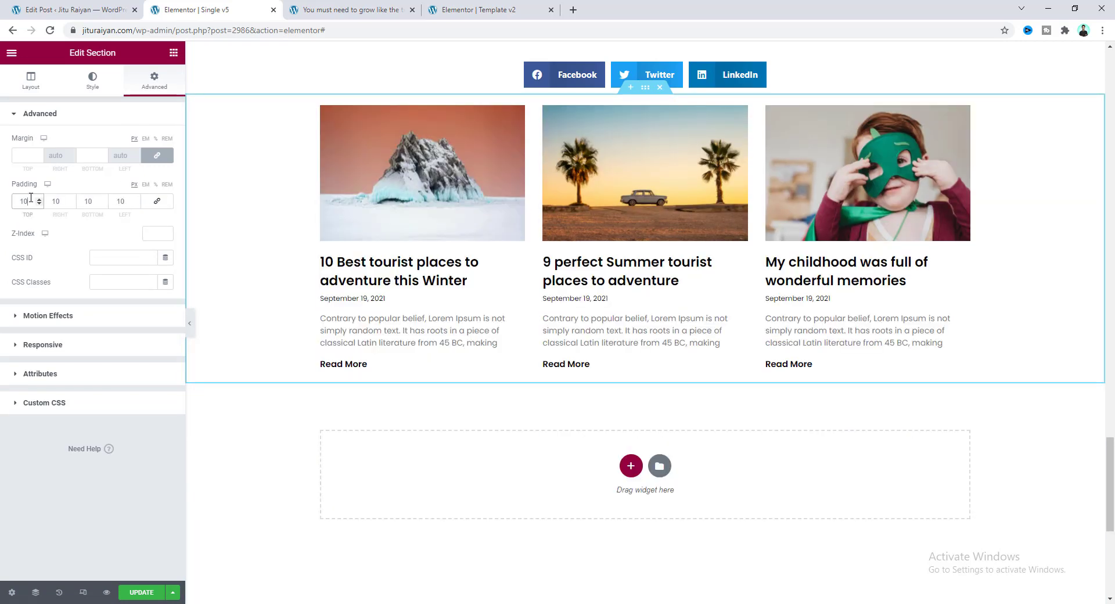
{"action": "type", "text": "0"}
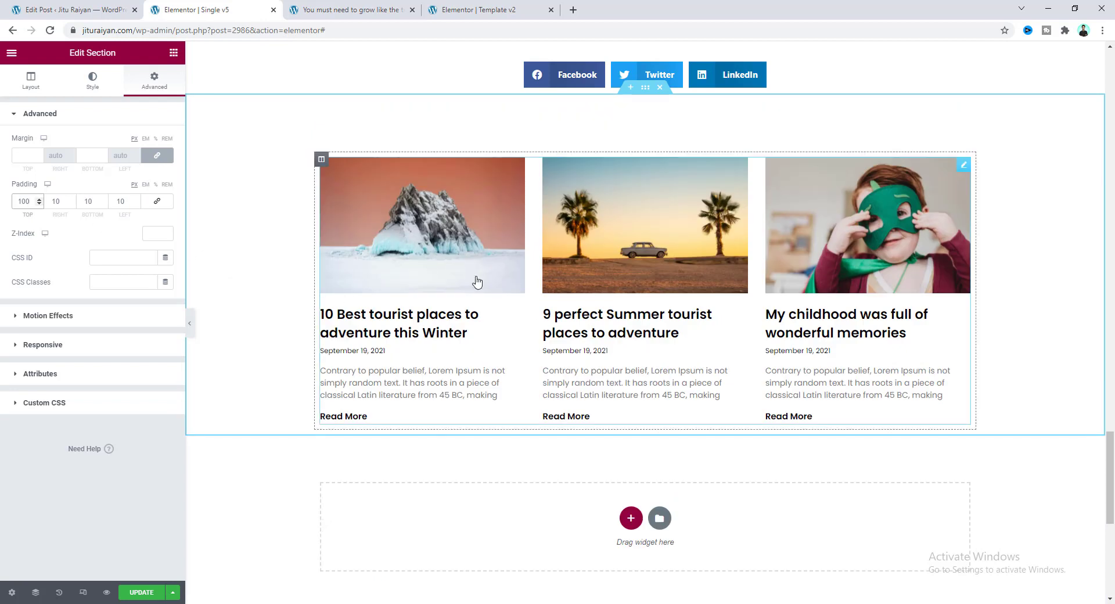
Add a Heading widget above the related posts grid with the title "You may also like"
{"action": "scroll", "coordinate": [450, 323], "scroll_direction": "up", "scroll_amount": 2}
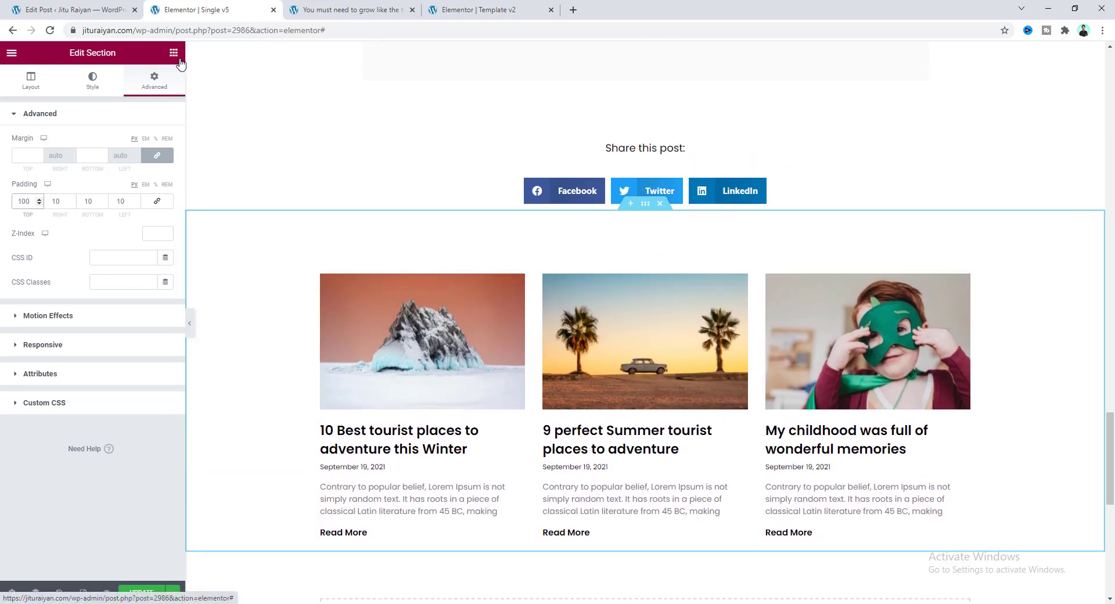
{"action": "left_click", "coordinate": [174, 53]}
{"action": "left_click_drag", "start_coordinate": [137, 456], "coordinate": [384, 291]}
{"action": "left_click_drag", "start_coordinate": [121, 157], "coordinate": [2, 155]}
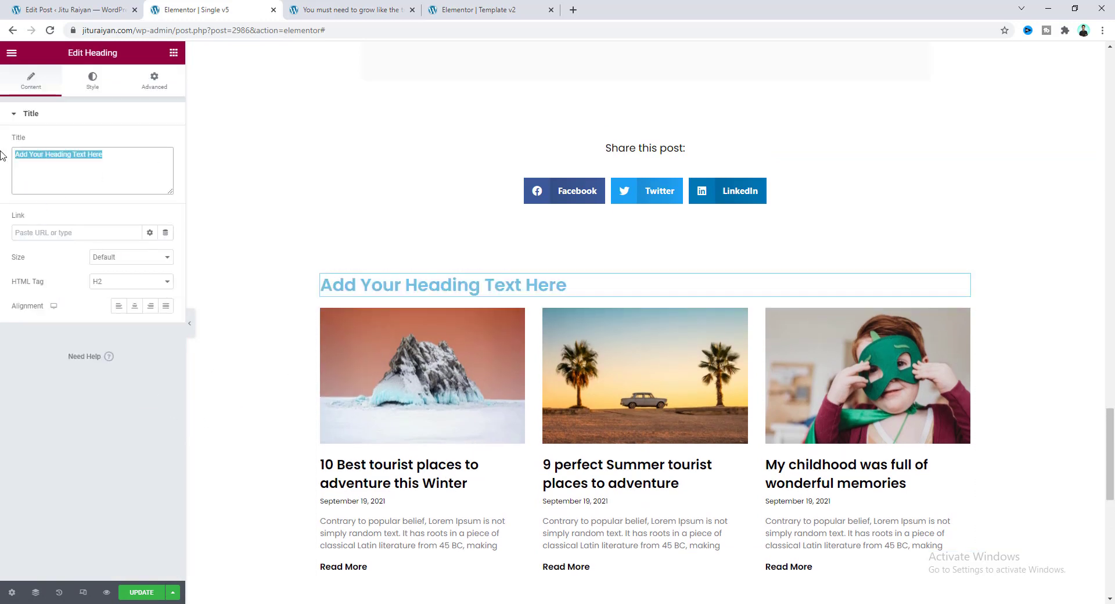
{"action": "type", "text": "You may also like"}
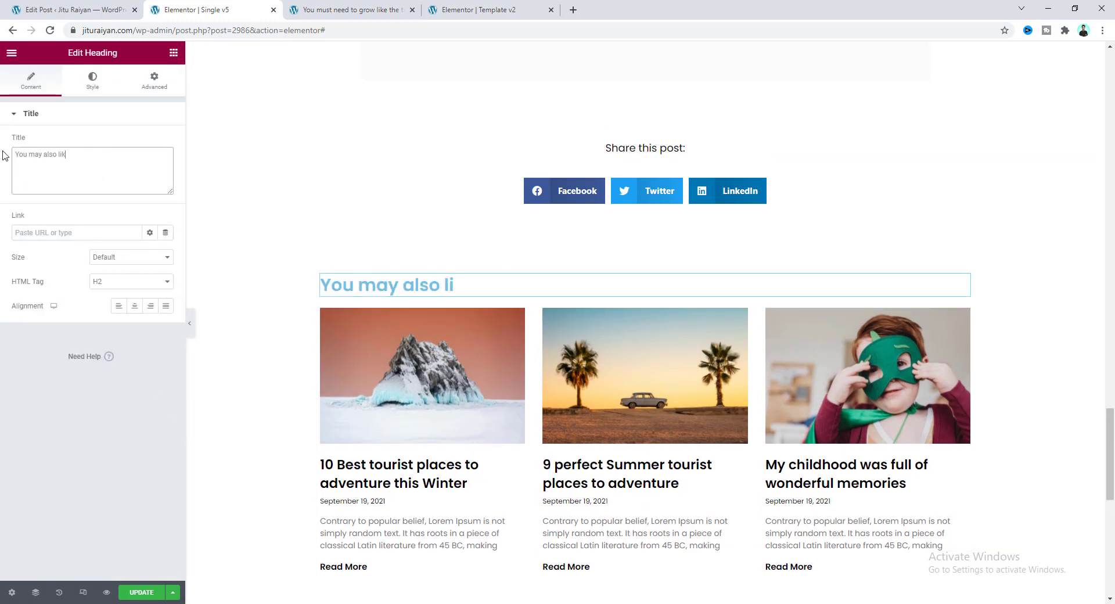
Set the "You may also like" heading's text color to black, #000000
{"action": "left_click", "coordinate": [93, 82]}
{"action": "left_click", "coordinate": [165, 142]}
{"action": "left_click_drag", "start_coordinate": [86, 256], "coordinate": [3, 305]}
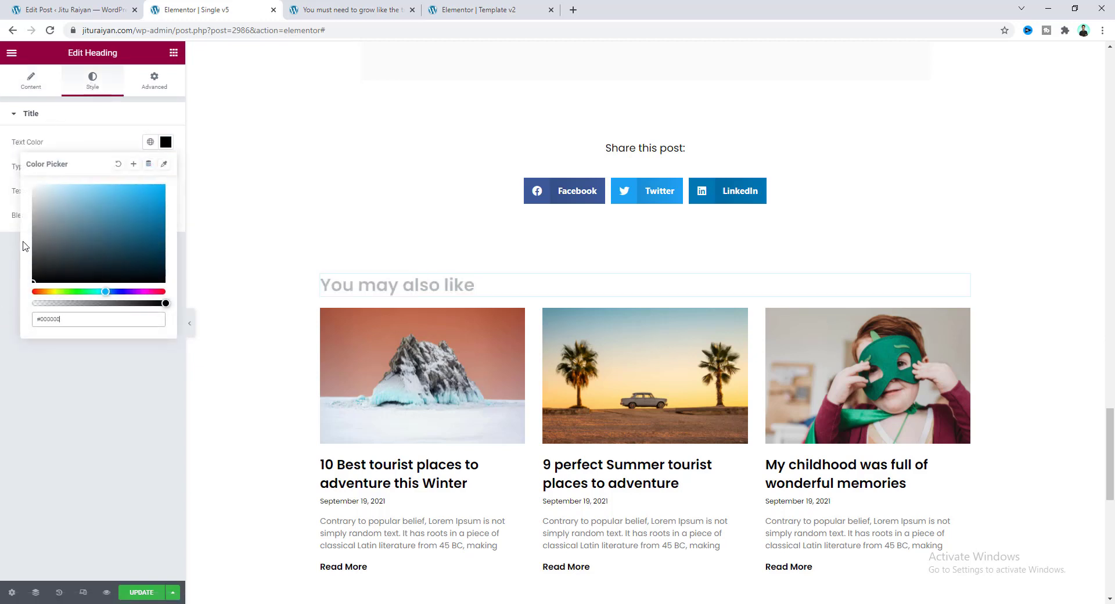
{"action": "left_click", "coordinate": [114, 145]}
Set the "You may also like" heading's font weight to 700 and its size to 40 px
{"action": "left_click", "coordinate": [166, 167]}
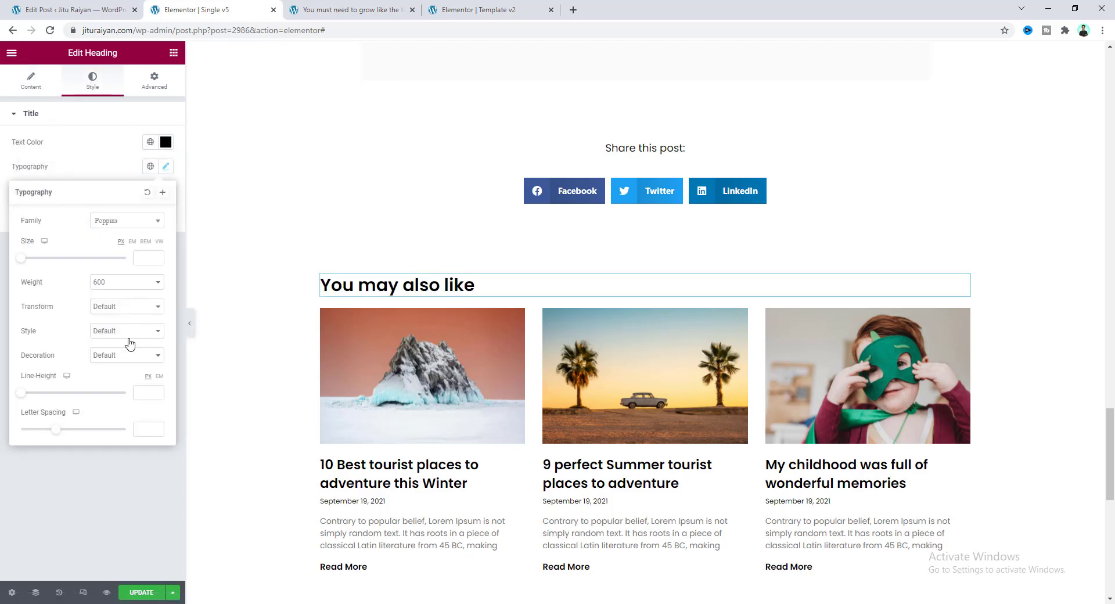
{"action": "left_click", "coordinate": [126, 282]}
{"action": "left_click", "coordinate": [130, 348]}
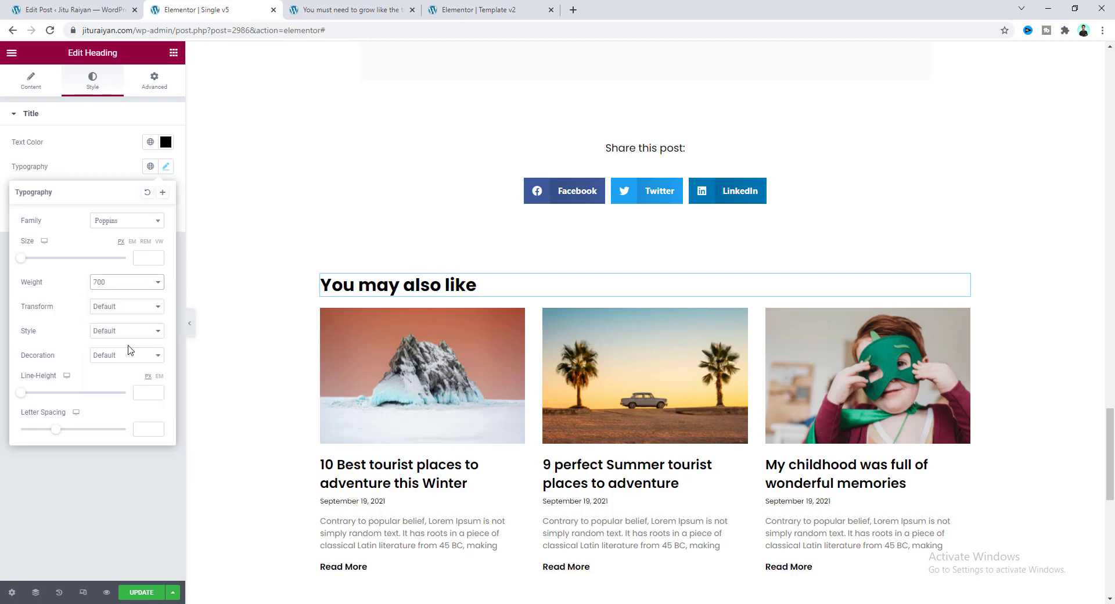
{"action": "left_click", "coordinate": [143, 259]}
{"action": "type", "text": "40"}
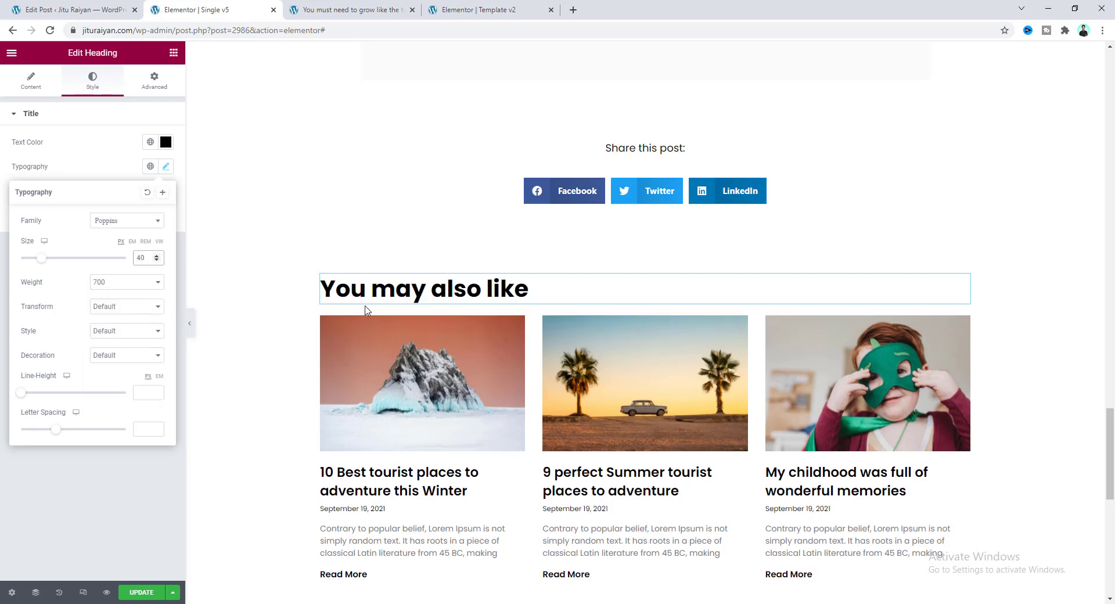
Unlink the "You may also like" heading's margins and set its bottom margin to 10
{"action": "left_click", "coordinate": [161, 87]}
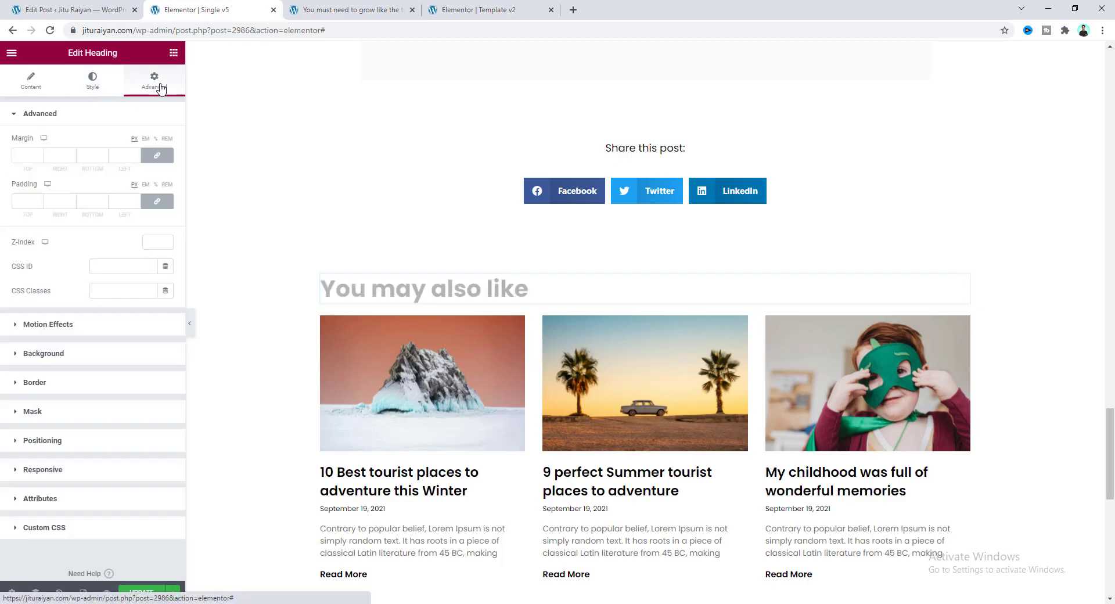
{"action": "left_click", "coordinate": [156, 155]}
{"action": "left_click", "coordinate": [92, 155]}
{"action": "type", "text": "10"}
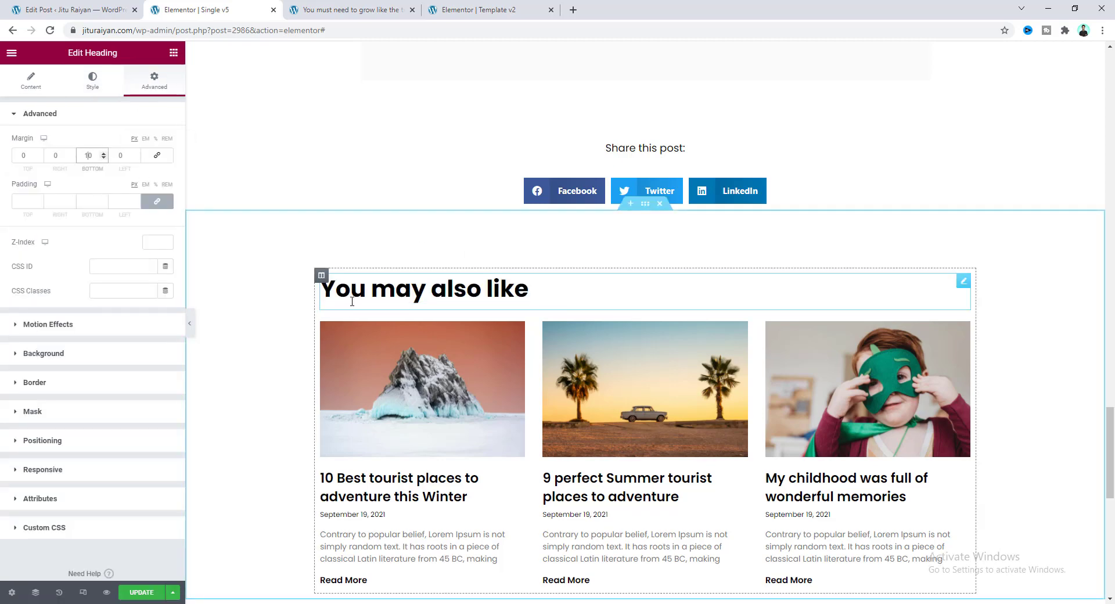
{"action": "scroll", "coordinate": [288, 308], "scroll_direction": "down", "scroll_amount": 3}
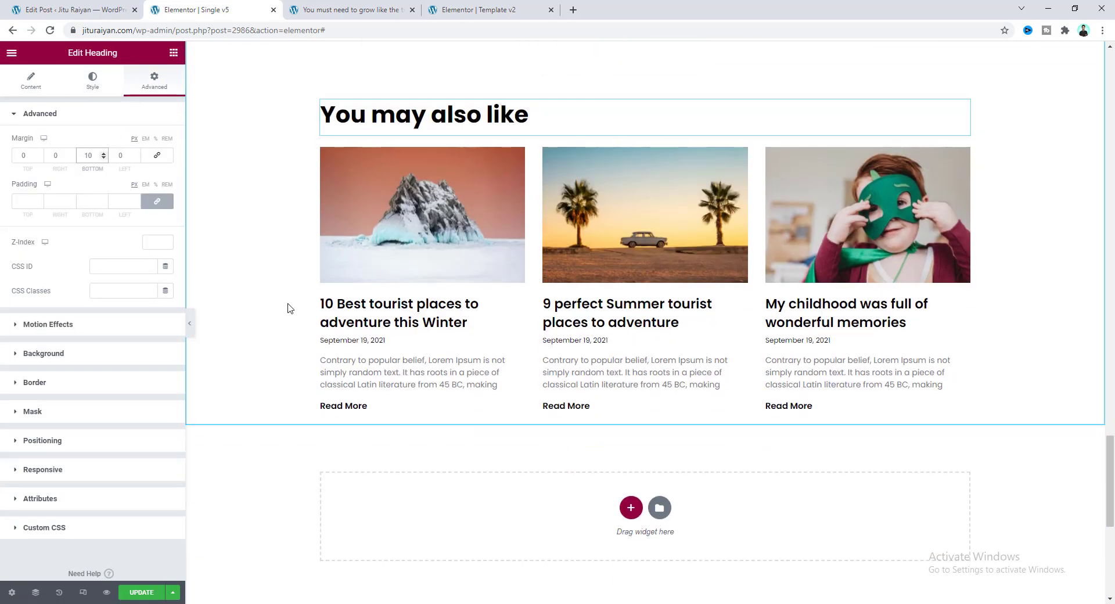
{"action": "scroll", "coordinate": [289, 308], "scroll_direction": "up", "scroll_amount": 3}
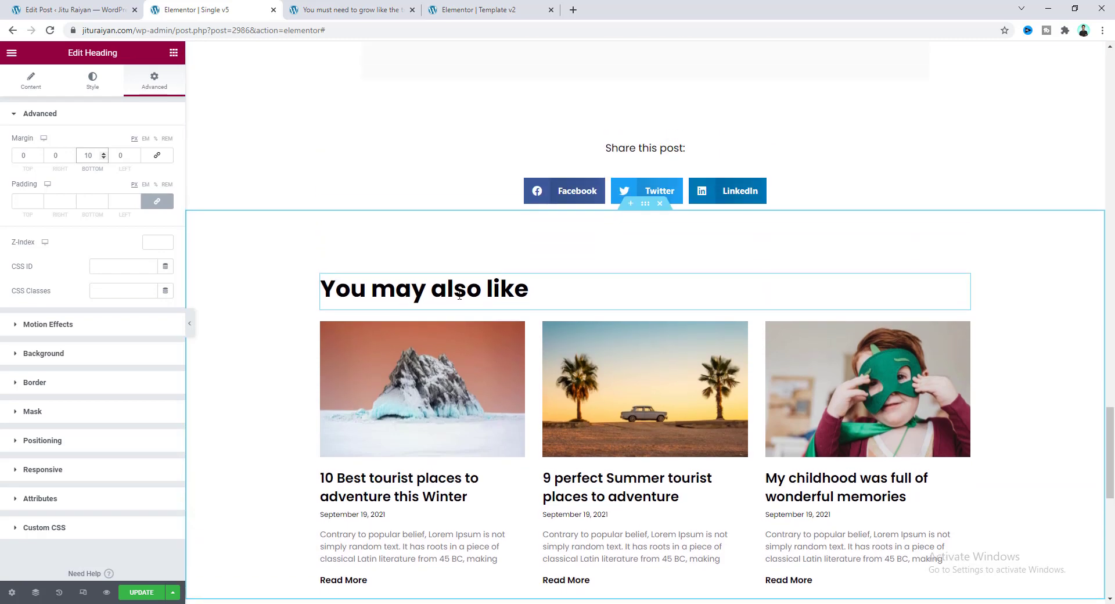
{"action": "scroll", "coordinate": [310, 340], "scroll_direction": "down", "scroll_amount": 1}
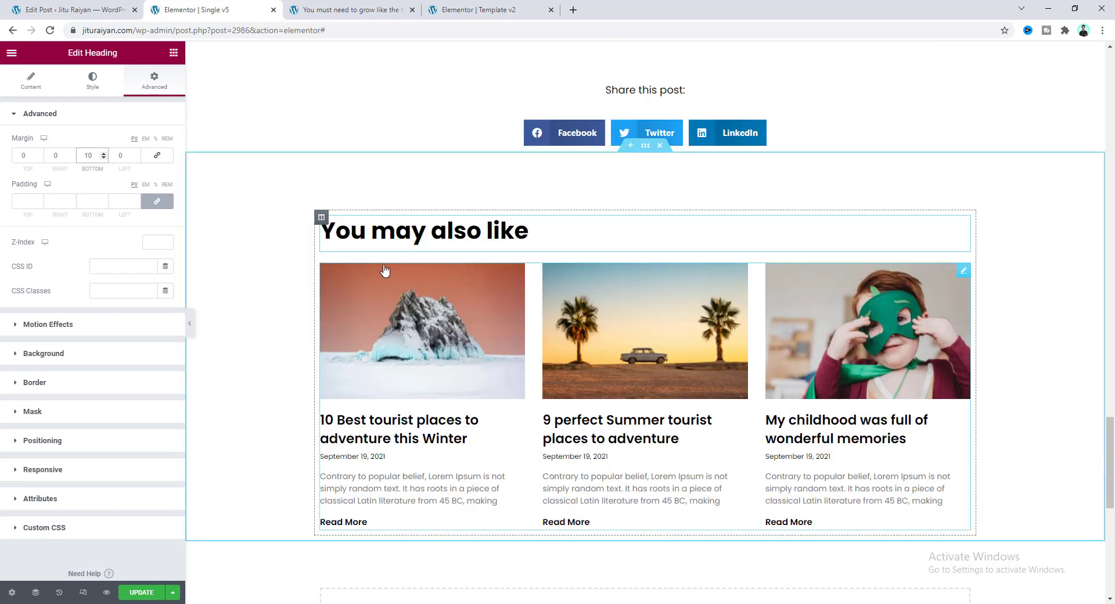
Save the template with a display condition that includes all Posts
{"action": "left_click", "coordinate": [134, 593]}
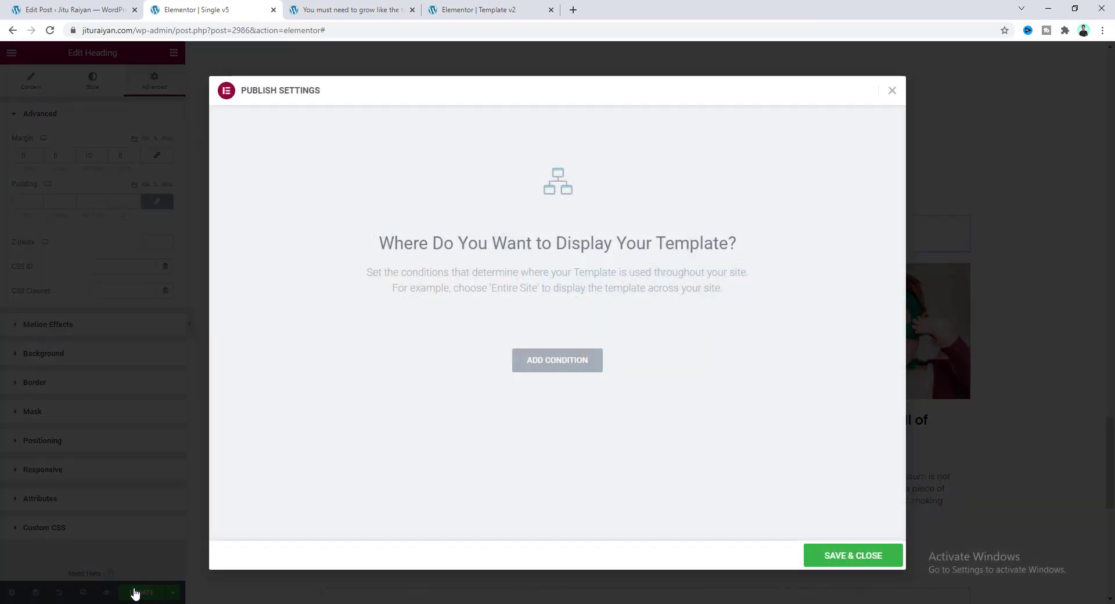
{"action": "left_click", "coordinate": [546, 366]}
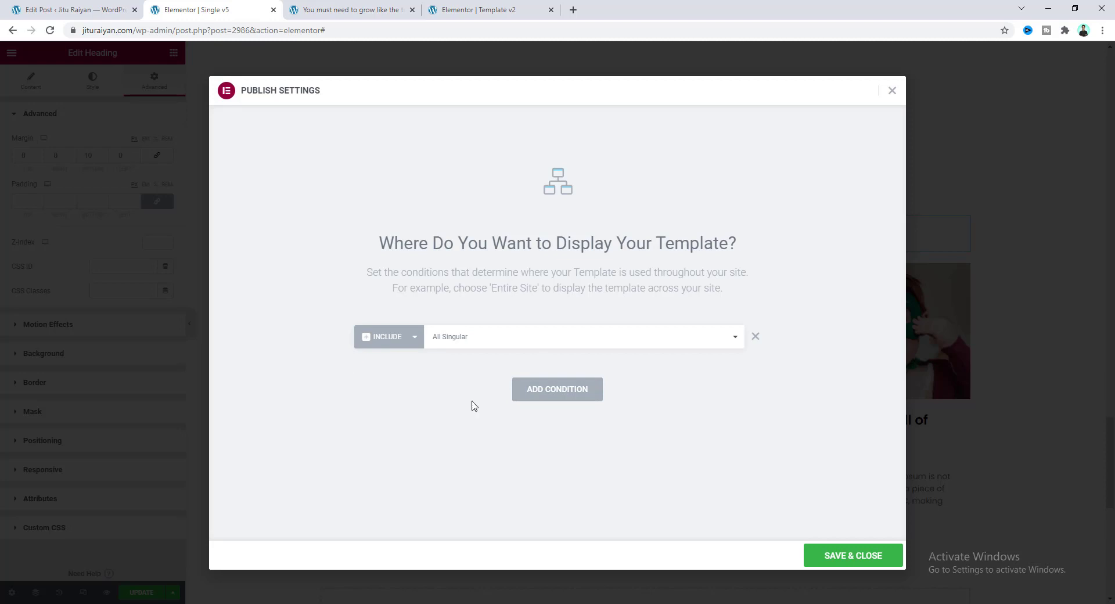
{"action": "left_click", "coordinate": [466, 344]}
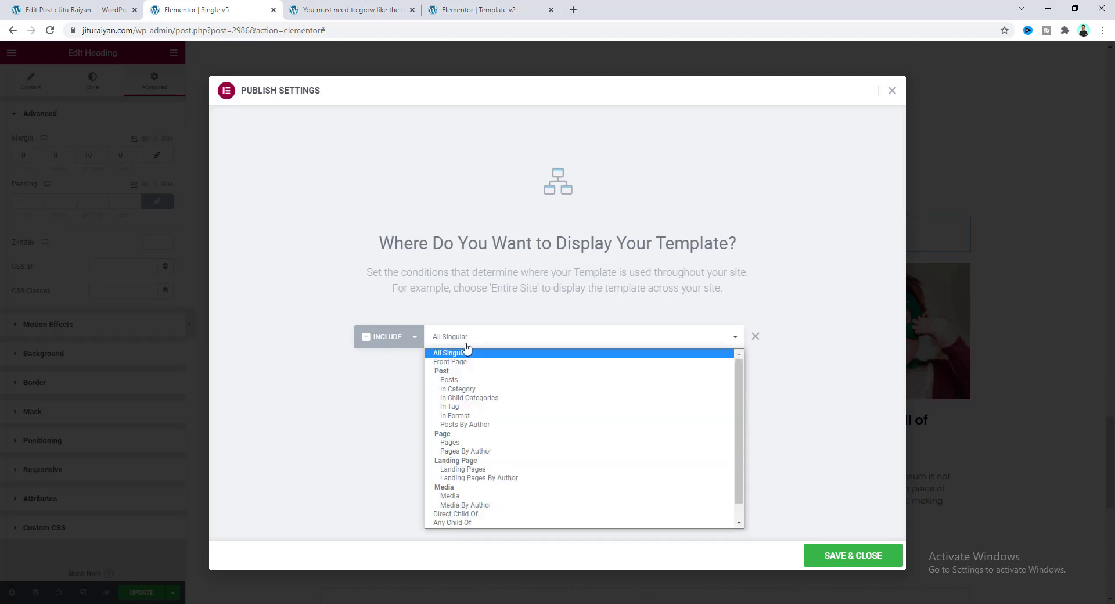
{"action": "left_click", "coordinate": [448, 380]}
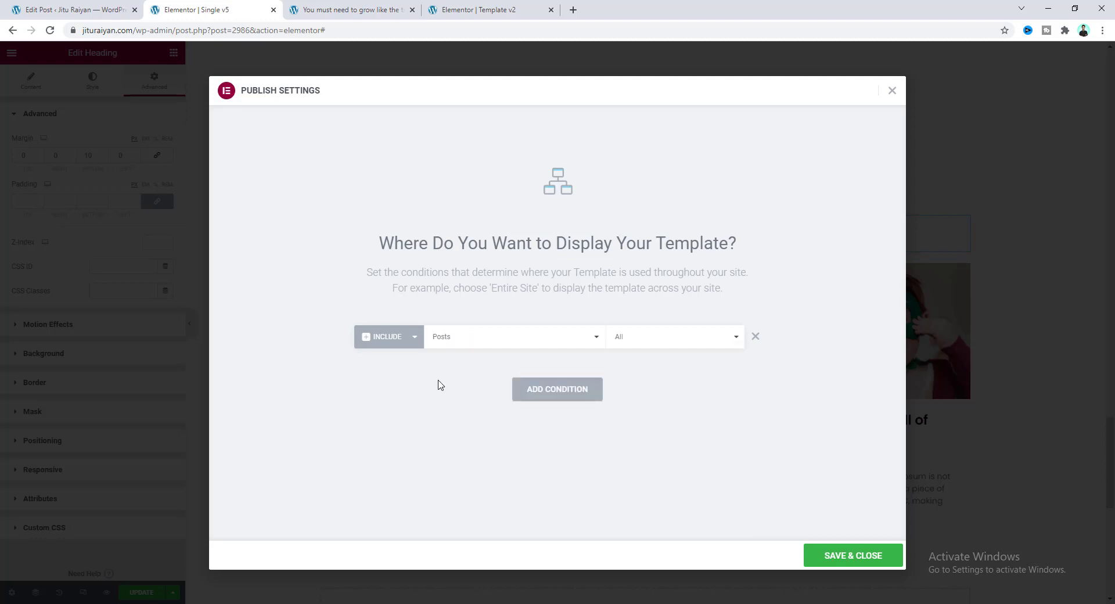
{"action": "left_click", "coordinate": [862, 558]}
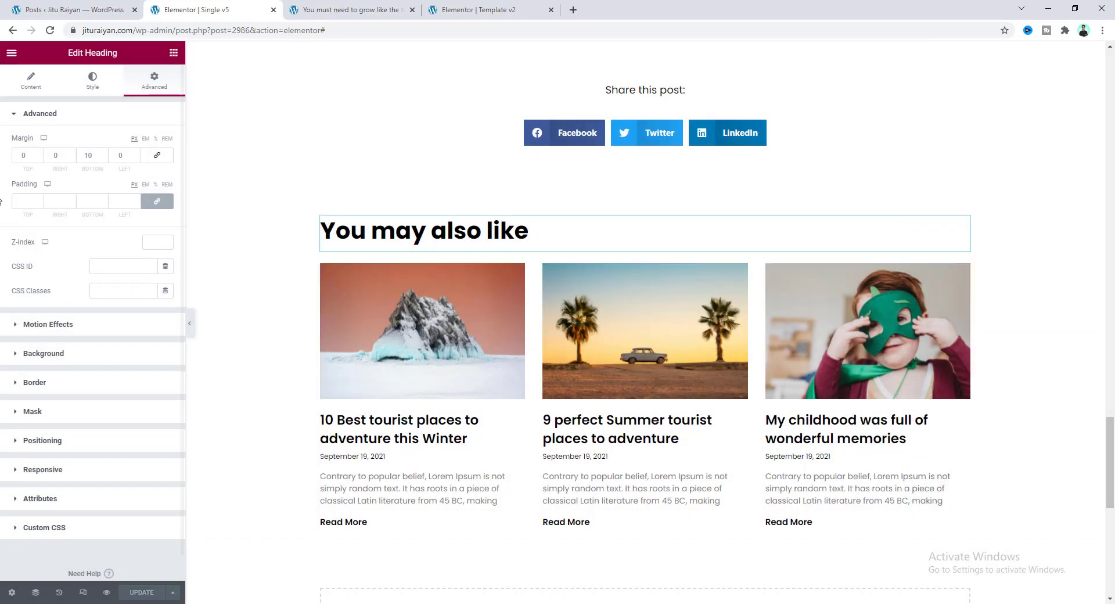
From the WordPress Posts list, open the live pages of the "You must need to grow" and "10 Best tourist places" posts in new tabs
{"action": "left_click", "coordinate": [68, 9]}
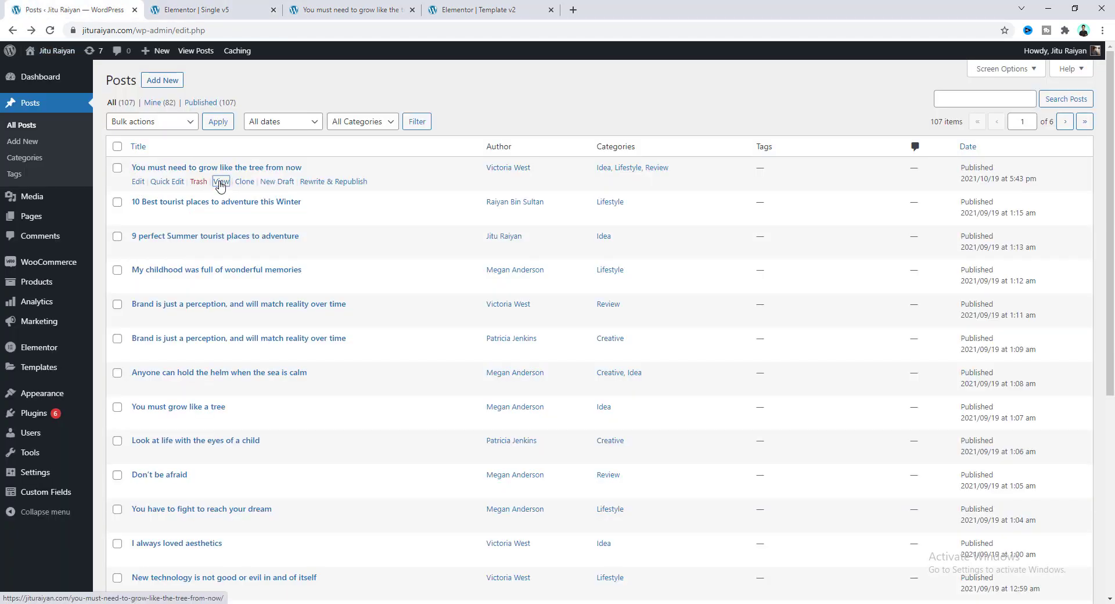
{"action": "right_click", "coordinate": [220, 184]}
{"action": "left_click", "coordinate": [249, 193]}
{"action": "right_click", "coordinate": [226, 224]}
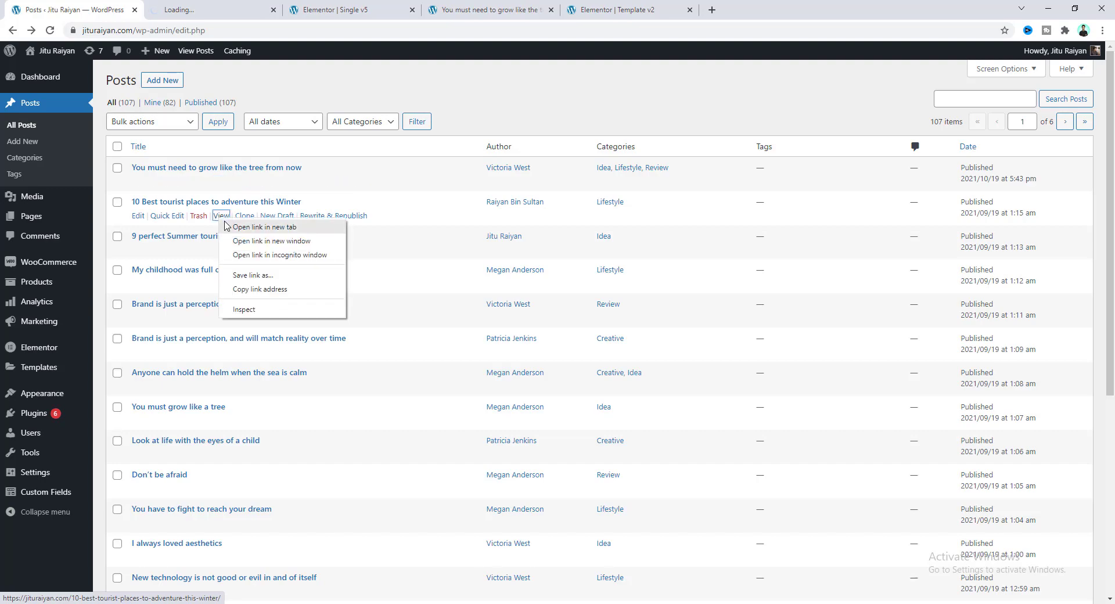
{"action": "left_click", "coordinate": [228, 226]}
Review the live "You must need to grow like the tree from now" post from its hero down to the related posts
{"action": "key", "text": "ctrl+Tab"}
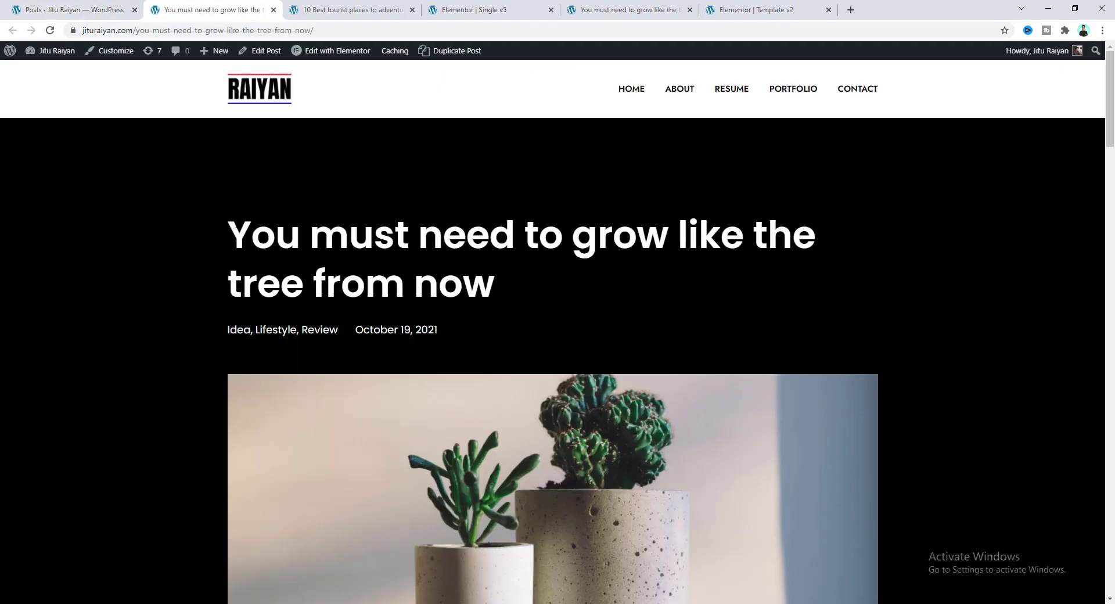
{"action": "scroll", "coordinate": [1109, 105], "scroll_direction": "down", "scroll_amount": 10}
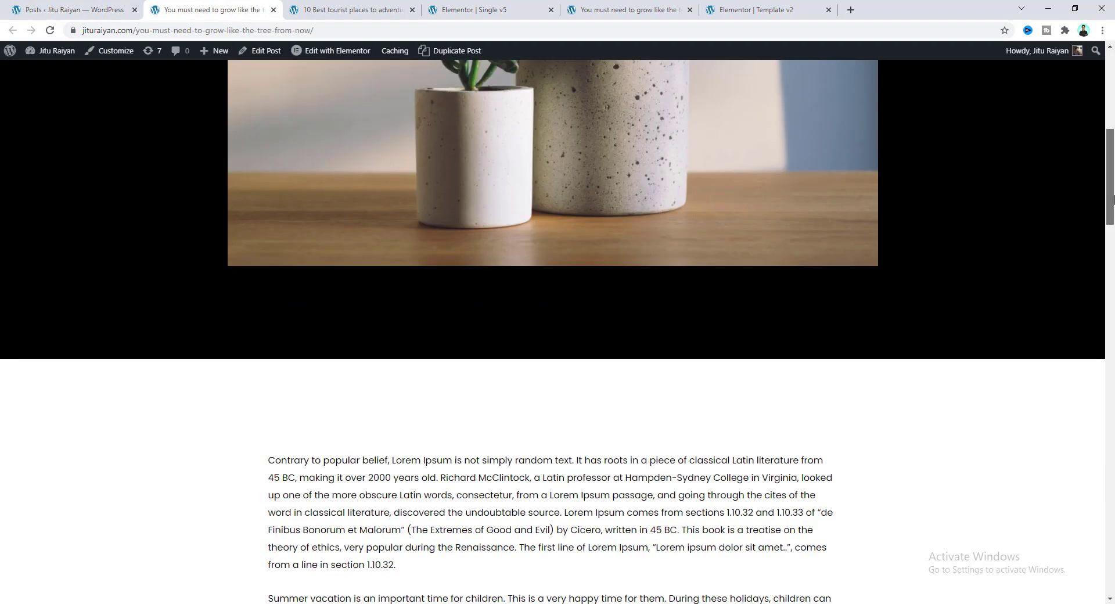
{"action": "left_click_drag", "start_coordinate": [1113, 232], "coordinate": [1113, 460]}
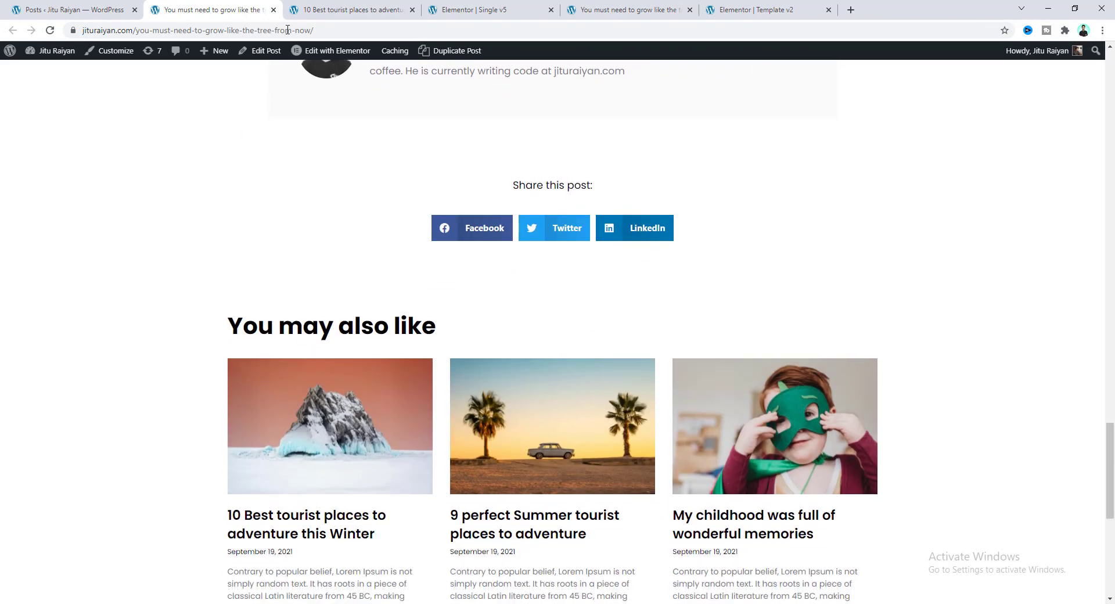
Check the live "10 Best tourist places to adventure this Winter" post's title, featured image, share buttons and related posts
{"action": "left_click", "coordinate": [325, 5]}
{"action": "left_click_drag", "start_coordinate": [228, 235], "coordinate": [606, 285]}
{"action": "scroll", "coordinate": [502, 357], "scroll_direction": "down", "scroll_amount": 4}
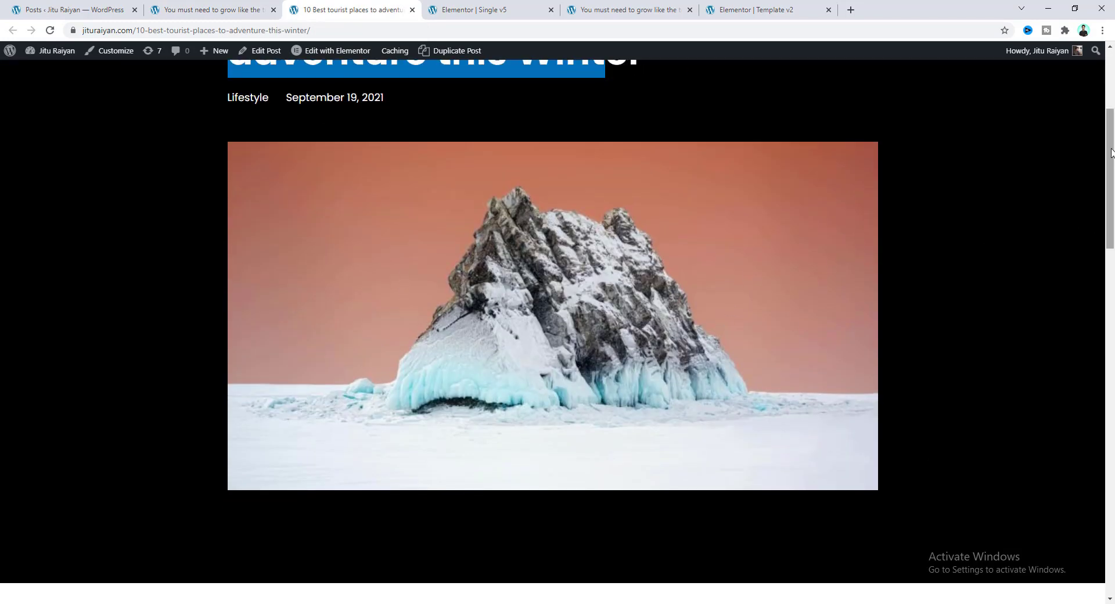
{"action": "scroll", "coordinate": [552, 331], "scroll_direction": "down", "scroll_amount": 12}
{"action": "scroll", "coordinate": [170, 348], "scroll_direction": "down", "scroll_amount": 12}
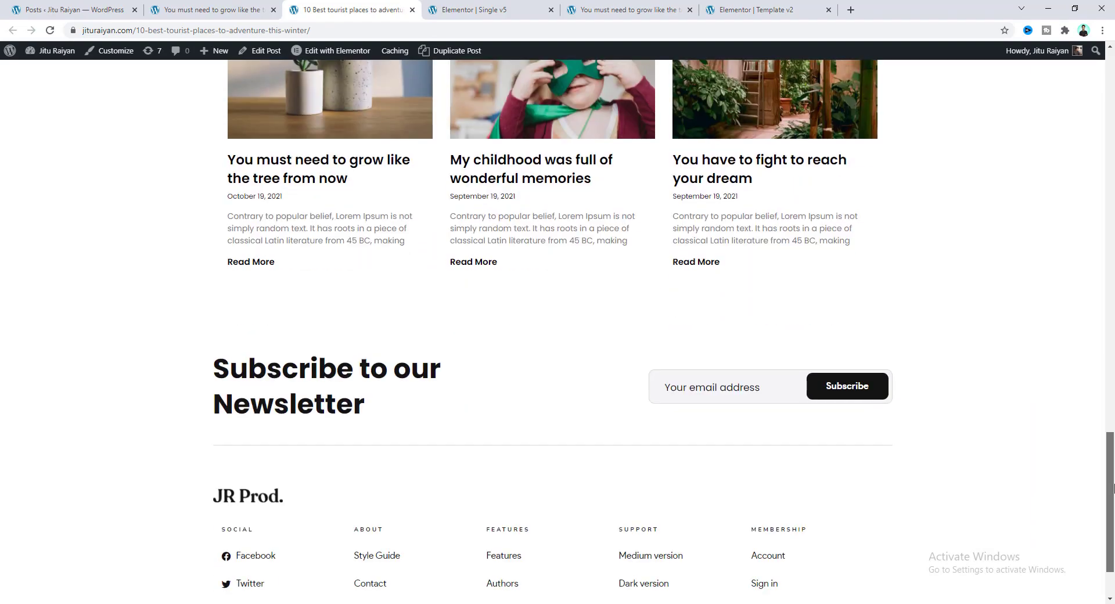
{"action": "scroll", "coordinate": [297, 297], "scroll_direction": "up", "scroll_amount": 5}
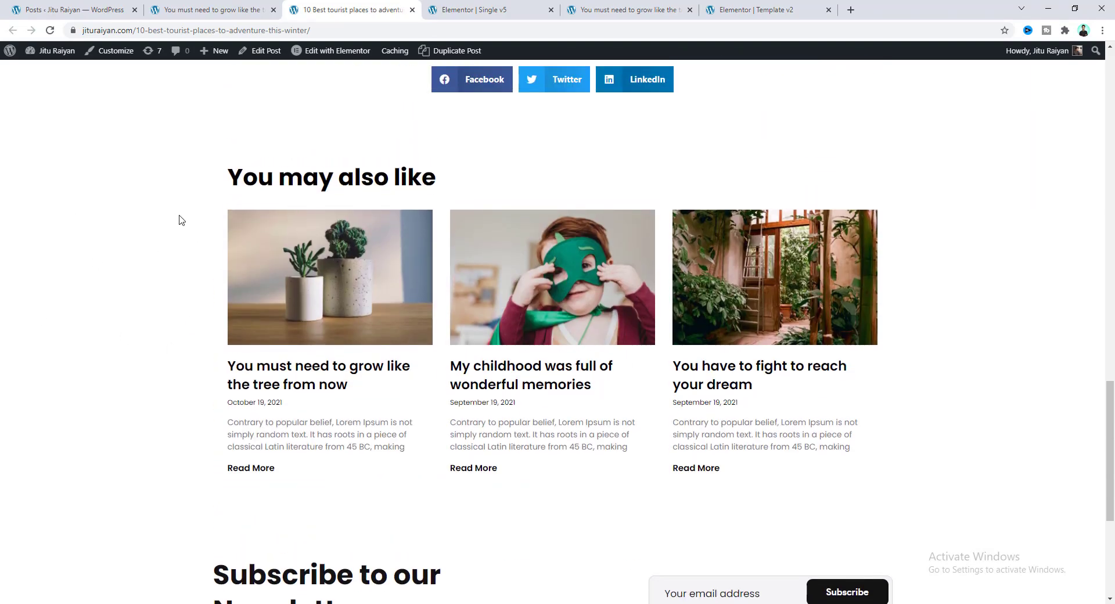
{"action": "scroll", "coordinate": [461, 287], "scroll_direction": "up", "scroll_amount": 1}
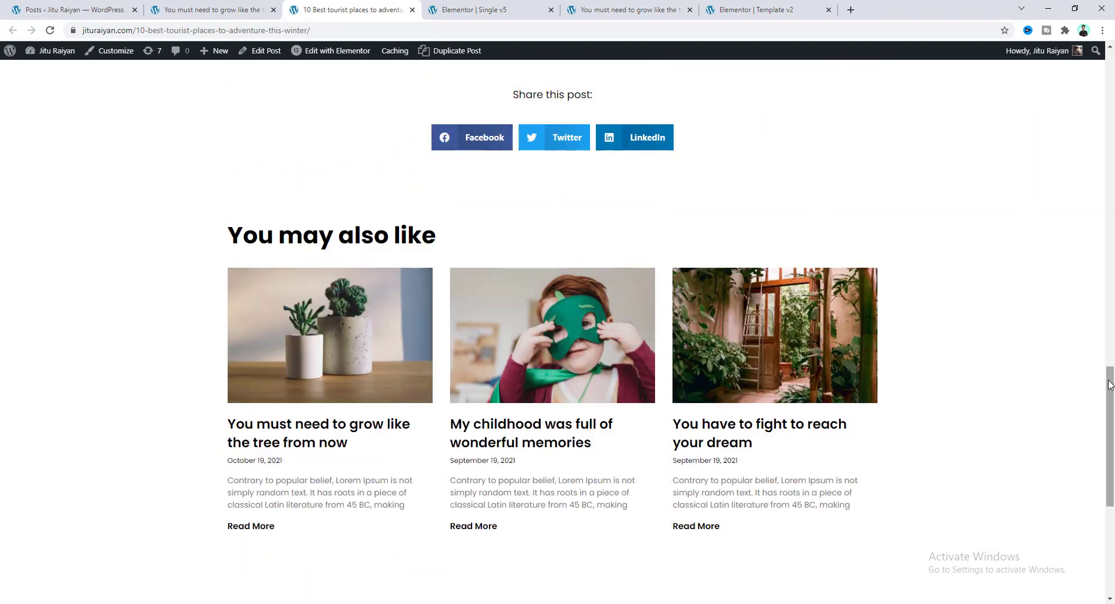
Look over the layouts of the two published posts as templates for the responsive adjustments
{"action": "left_click_drag", "start_coordinate": [1111, 389], "coordinate": [1113, 68]}
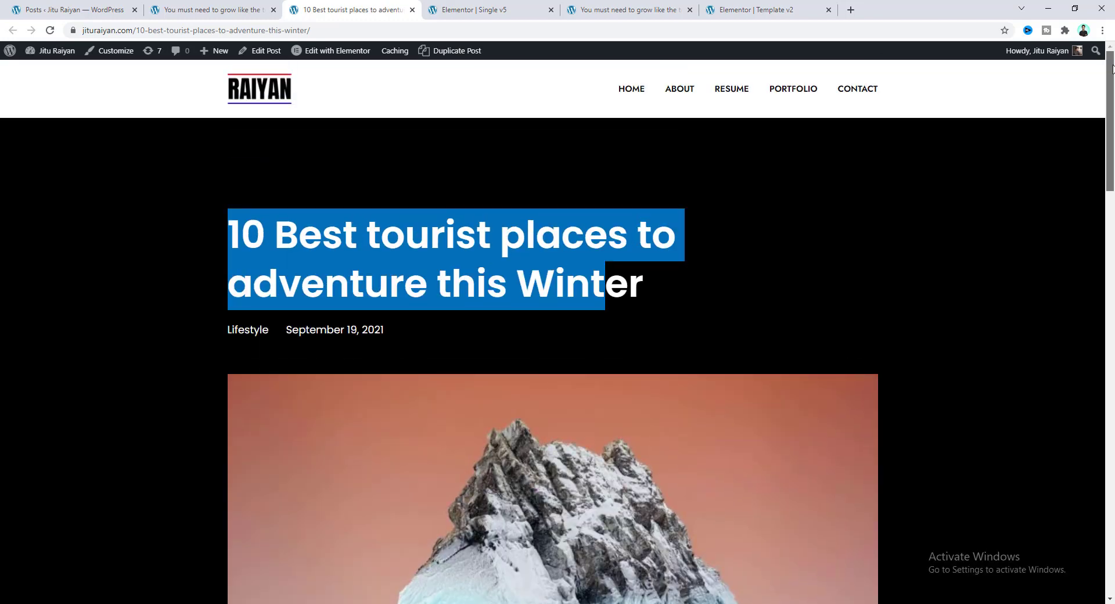
{"action": "left_click", "coordinate": [456, 281]}
{"action": "left_click", "coordinate": [220, 6]}
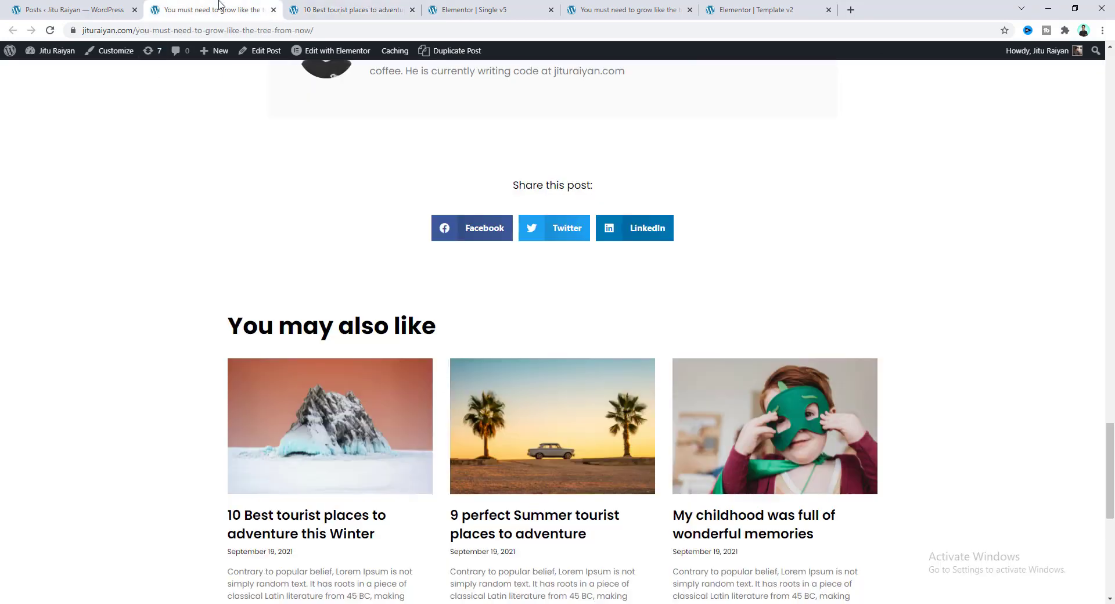
{"action": "scroll", "coordinate": [488, 335], "scroll_direction": "up", "scroll_amount": 15}
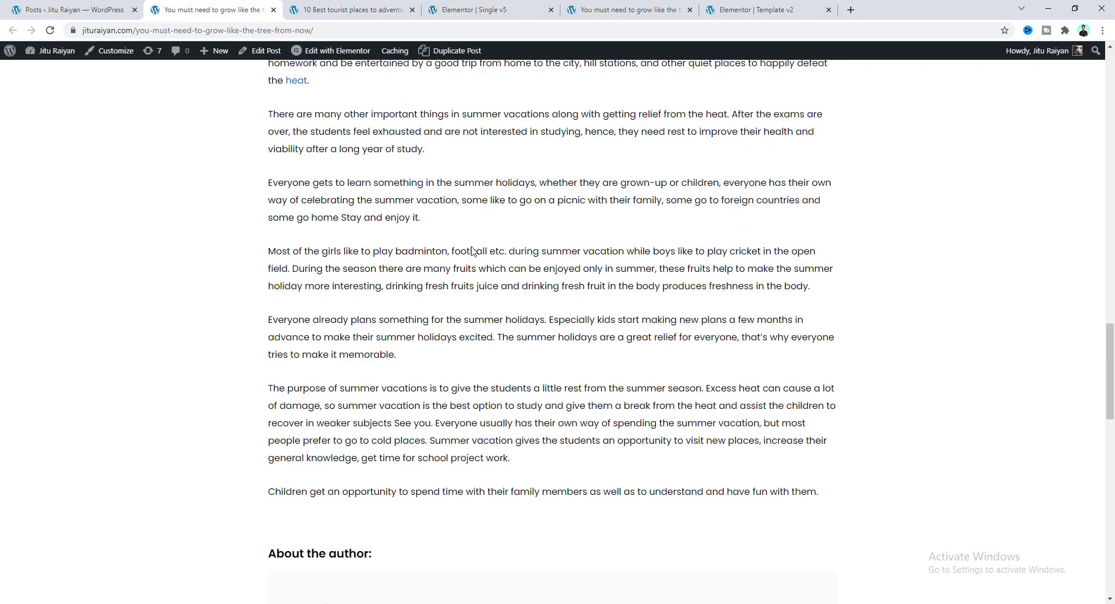
Switch to the Single v5 template editor and show the template in tablet view
{"action": "left_click", "coordinate": [474, 9]}
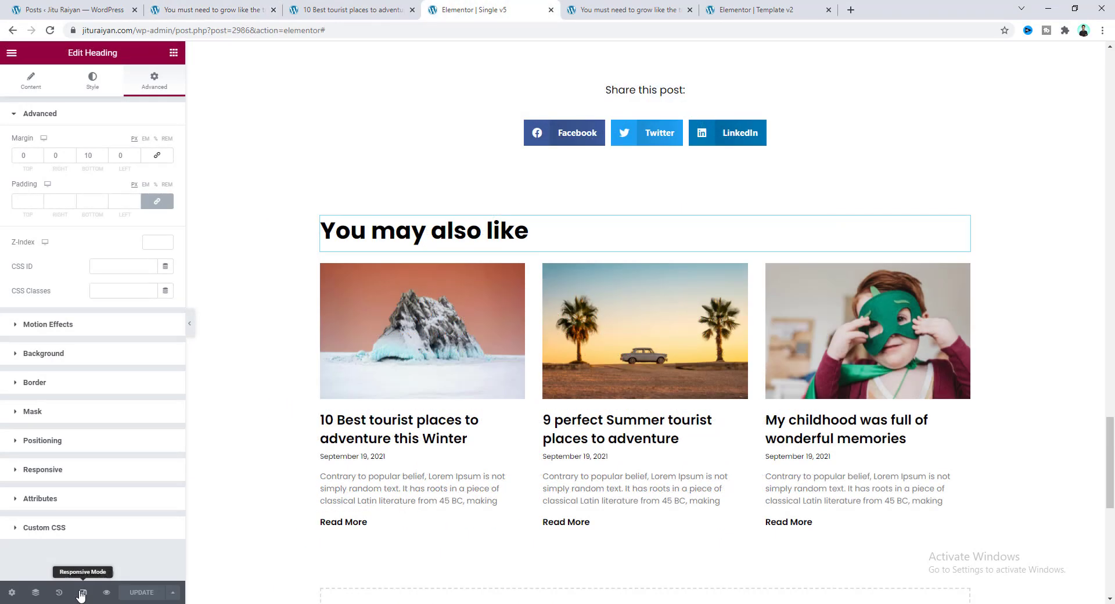
{"action": "left_click", "coordinate": [82, 593]}
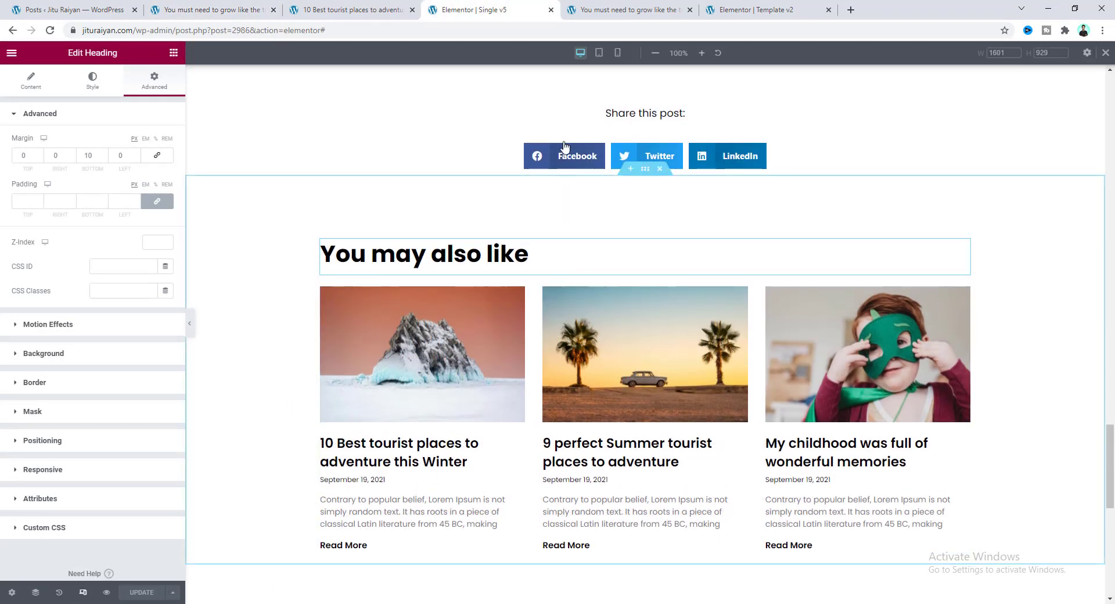
{"action": "left_click", "coordinate": [599, 53]}
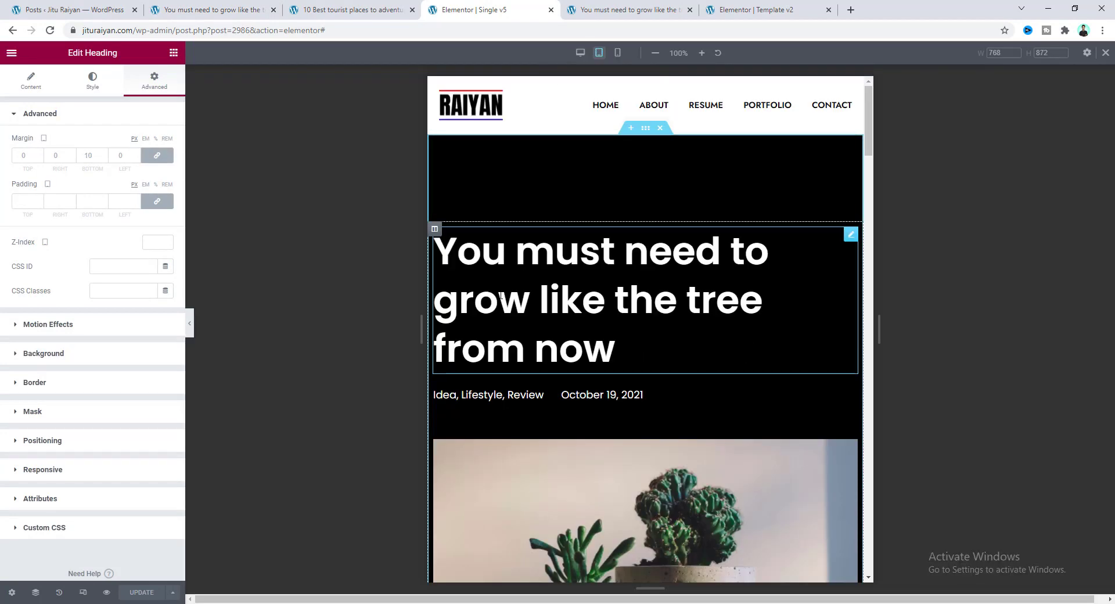
Set the post title's tablet font size to 50 px
{"action": "left_click", "coordinate": [543, 288]}
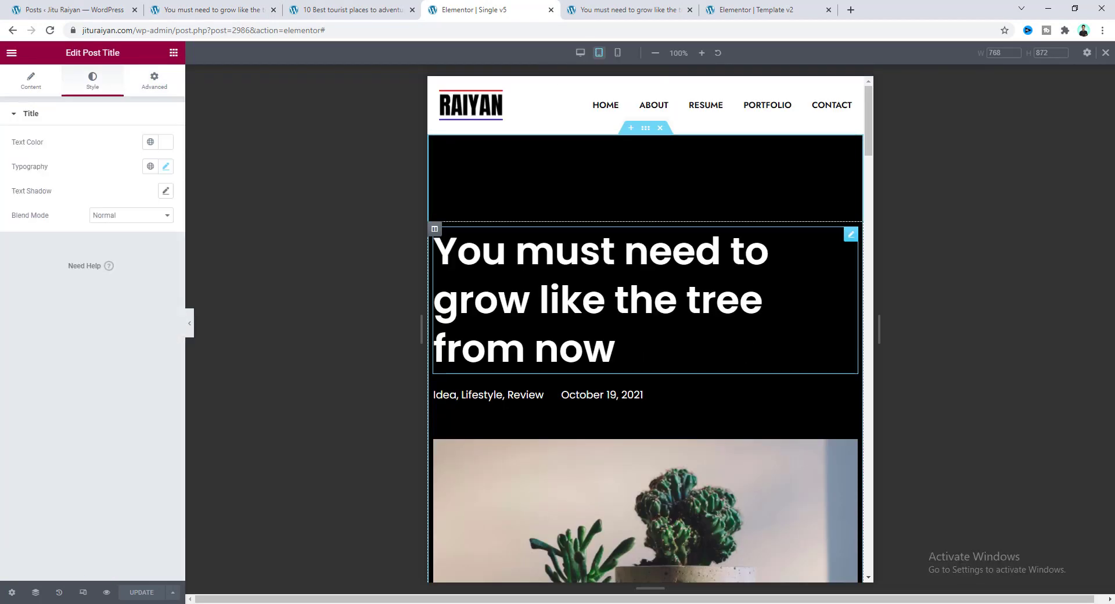
{"action": "left_click", "coordinate": [166, 168]}
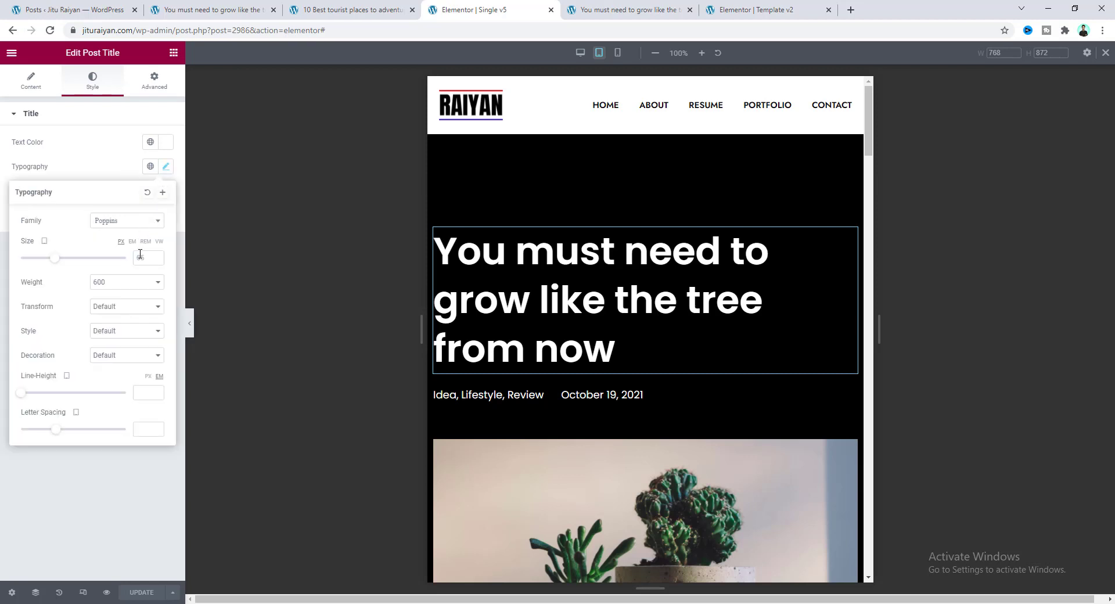
{"action": "type", "text": "50"}
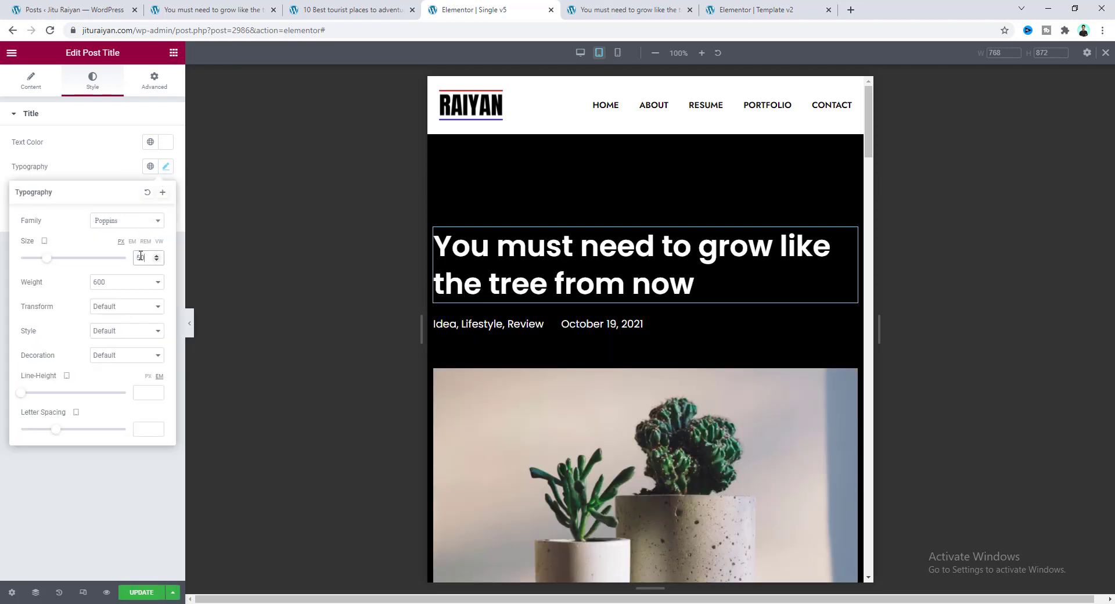
{"action": "left_click", "coordinate": [542, 344]}
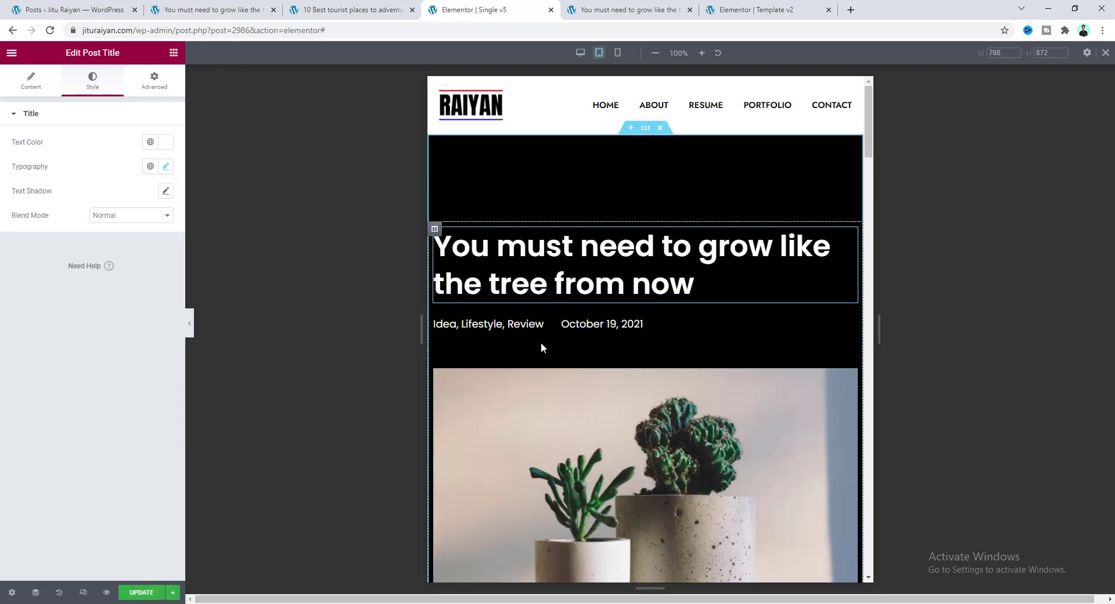
Set the black header section's tablet padding to 100 px top and bottom and 10 px left and right
{"action": "left_click", "coordinate": [645, 129]}
{"action": "left_click", "coordinate": [156, 82]}
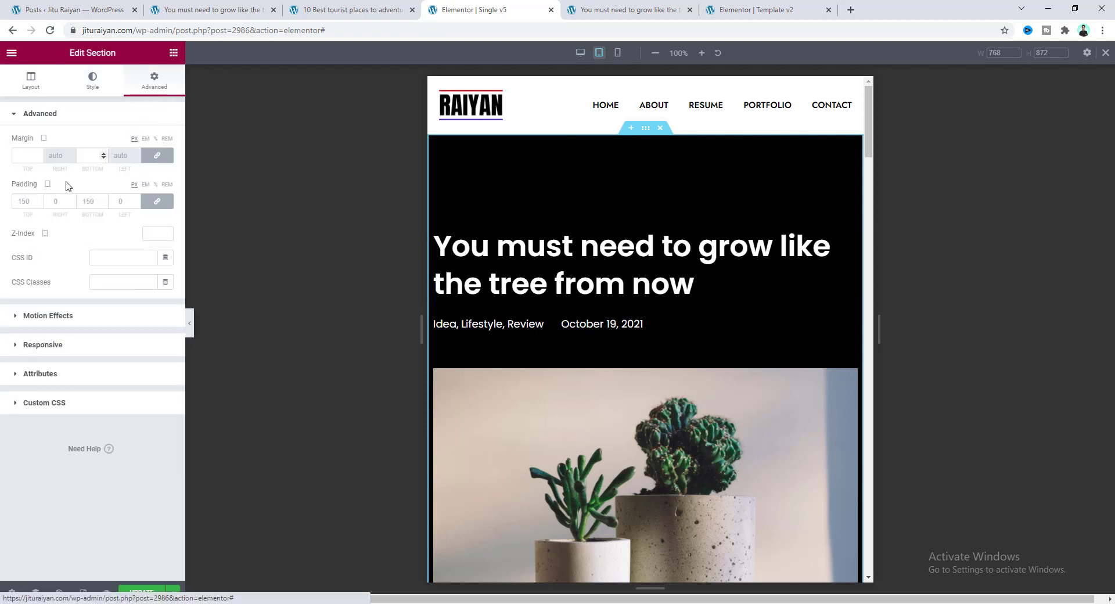
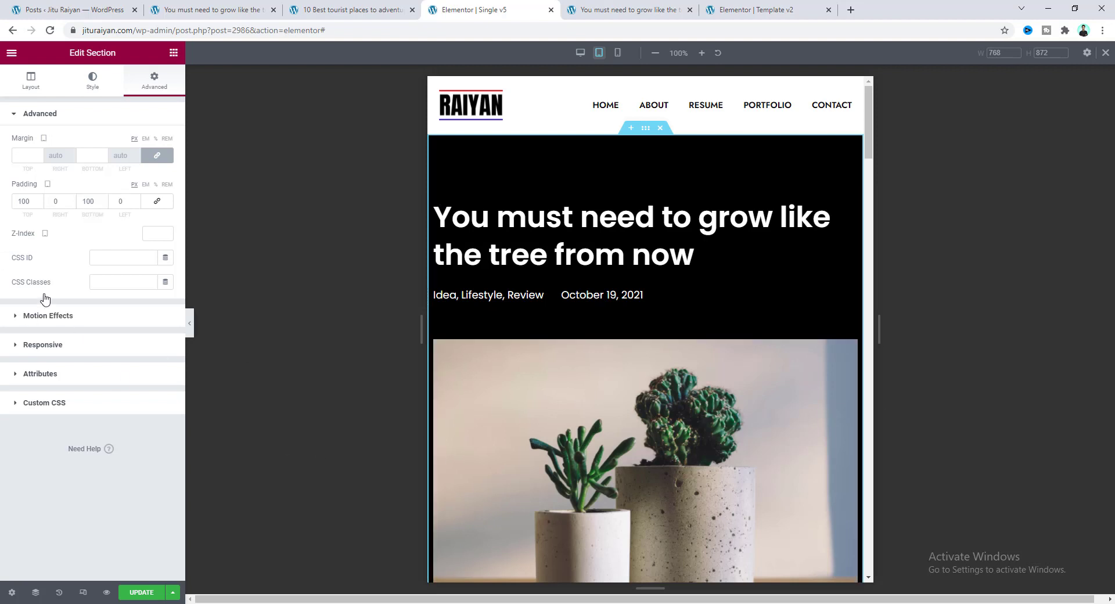
{"action": "left_click", "coordinate": [56, 201]}
{"action": "left_click", "coordinate": [52, 202]}
{"action": "type", "text": "1"}
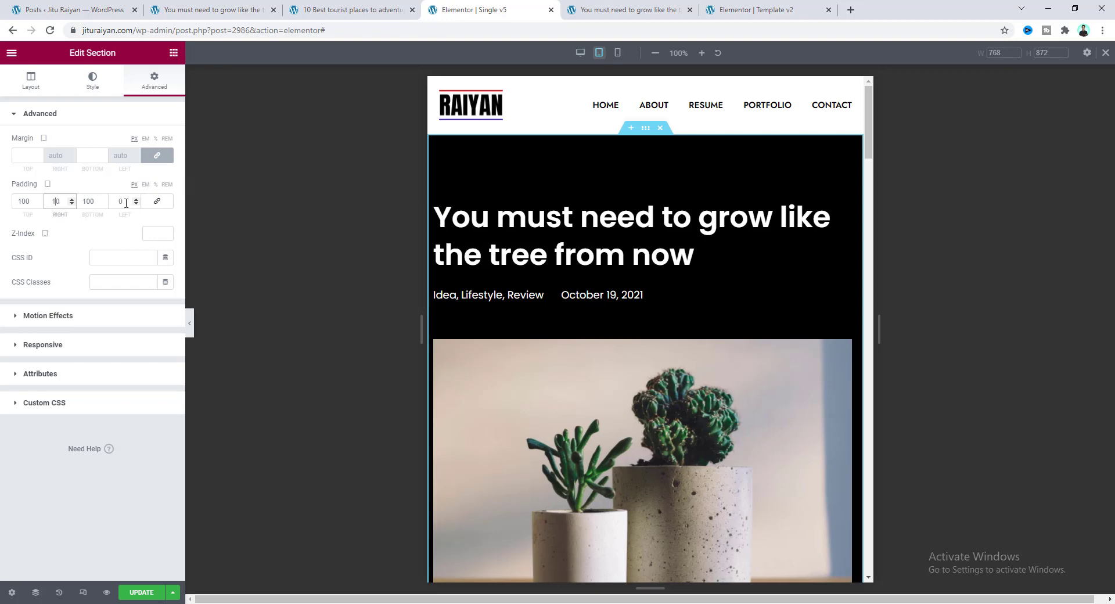
{"action": "left_click", "coordinate": [118, 202]}
{"action": "type", "text": "1"}
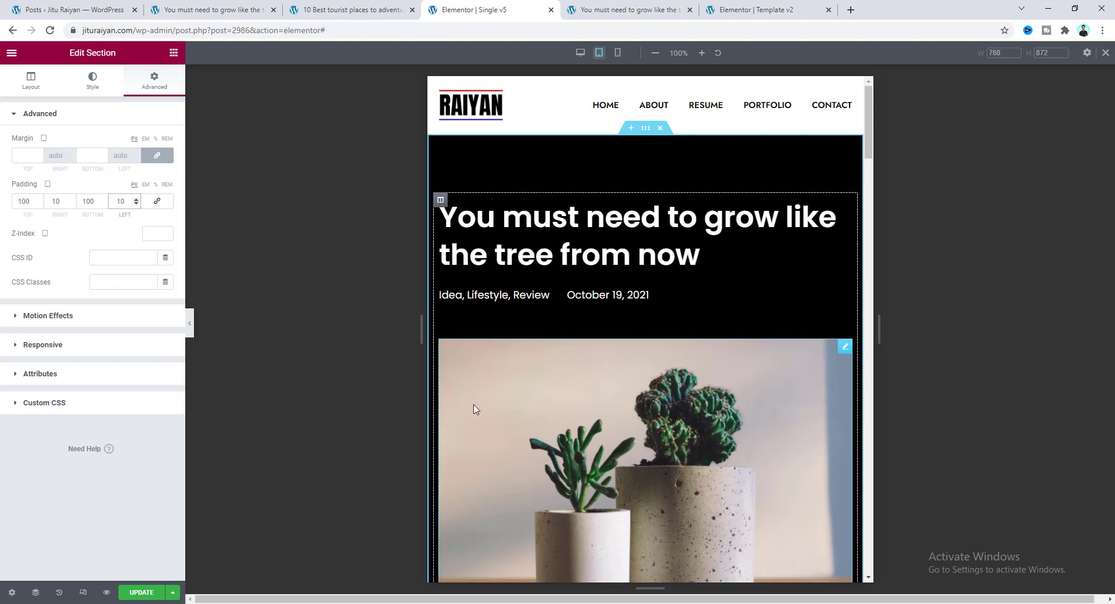
Set the featured image's tablet height to 450 px
{"action": "scroll", "coordinate": [525, 363], "scroll_direction": "down", "scroll_amount": 5}
{"action": "scroll", "coordinate": [525, 362], "scroll_direction": "up", "scroll_amount": 5}
{"action": "scroll", "coordinate": [657, 373], "scroll_direction": "down", "scroll_amount": 2}
{"action": "left_click", "coordinate": [633, 318]}
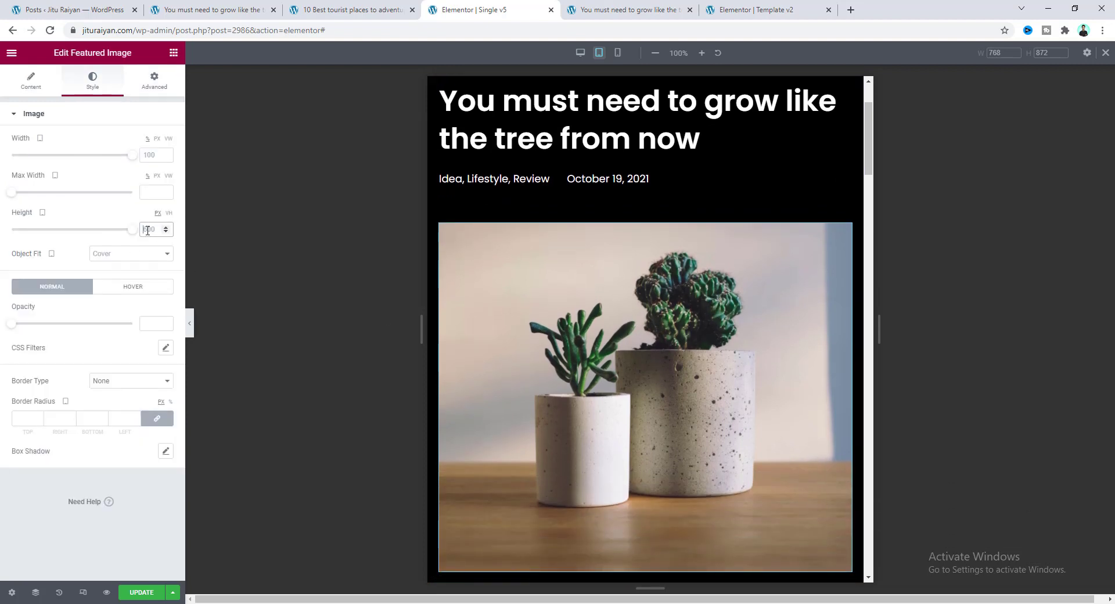
{"action": "type", "text": "450"}
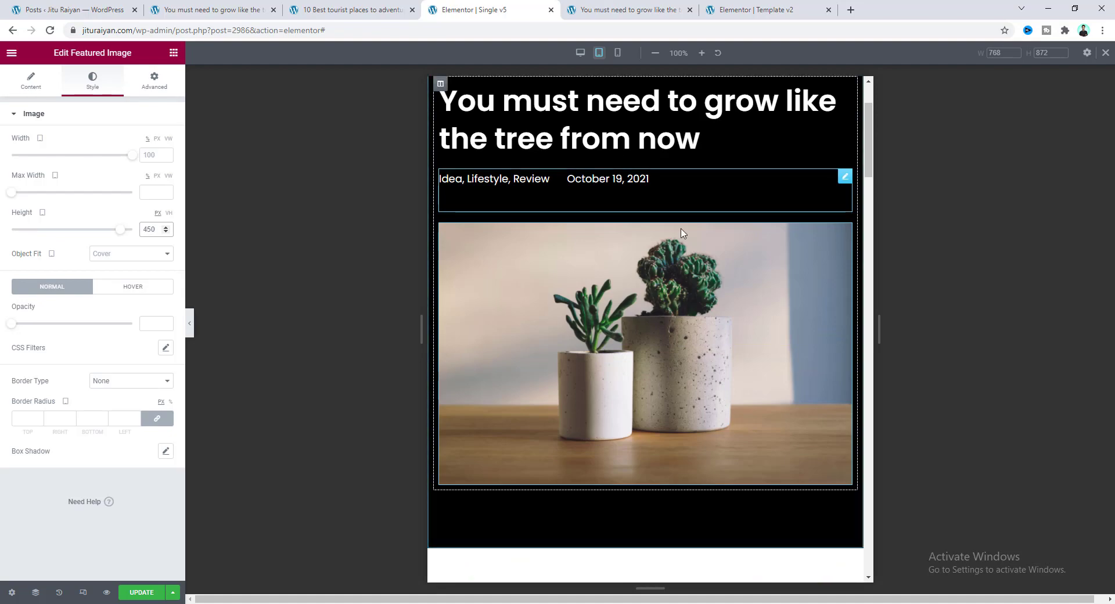
Set the post content section's tablet padding to 100 px top, 10 px right, 0 bottom and 10 px left
{"action": "scroll", "coordinate": [646, 349], "scroll_direction": "down", "scroll_amount": 10}
{"action": "scroll", "coordinate": [646, 348], "scroll_direction": "down", "scroll_amount": 13}
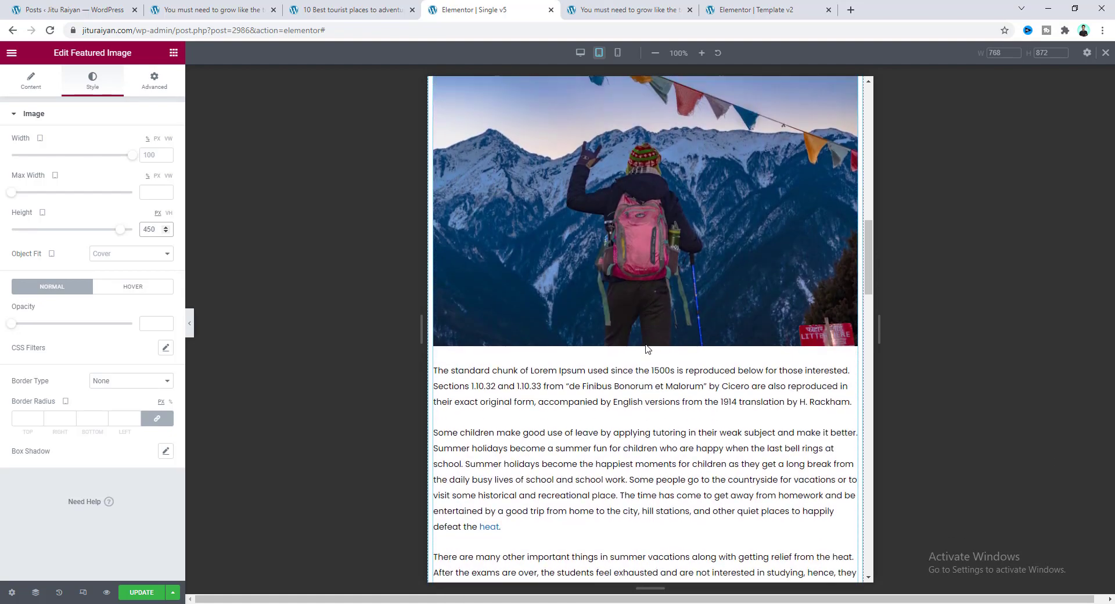
{"action": "scroll", "coordinate": [645, 345], "scroll_direction": "up", "scroll_amount": 7}
{"action": "scroll", "coordinate": [645, 345], "scroll_direction": "up", "scroll_amount": 8}
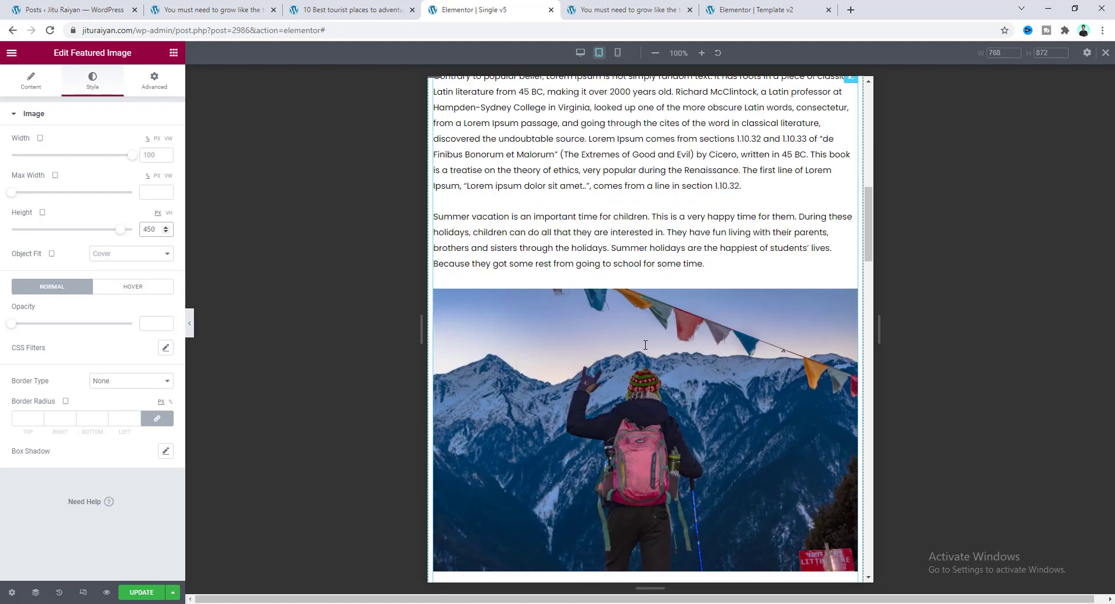
{"action": "scroll", "coordinate": [644, 320], "scroll_direction": "down", "scroll_amount": 1}
{"action": "left_click", "coordinate": [645, 255]}
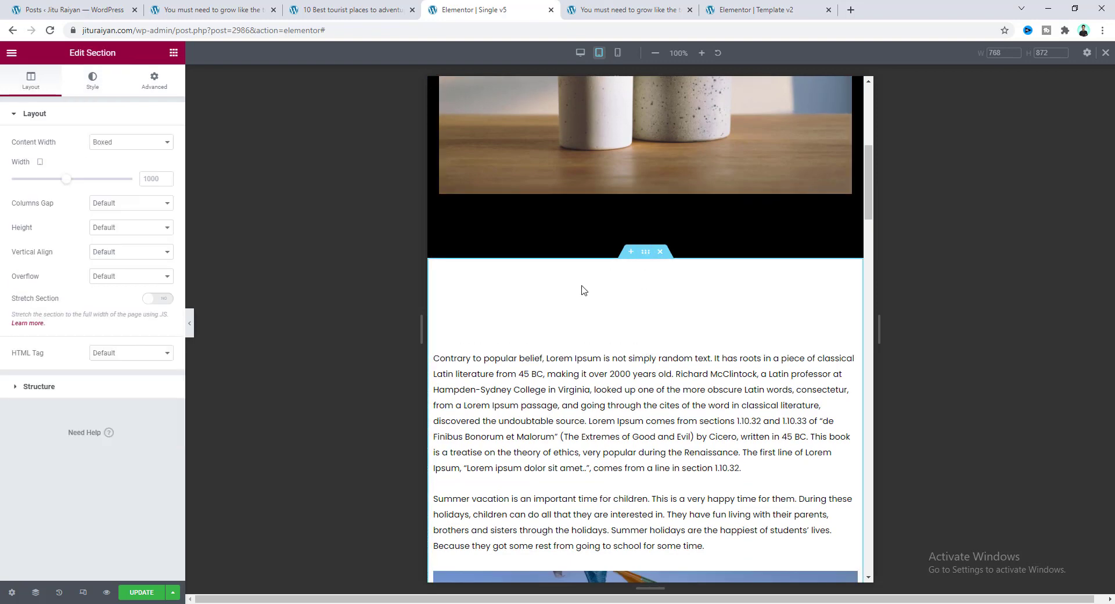
{"action": "left_click", "coordinate": [155, 87]}
{"action": "left_click", "coordinate": [157, 201]}
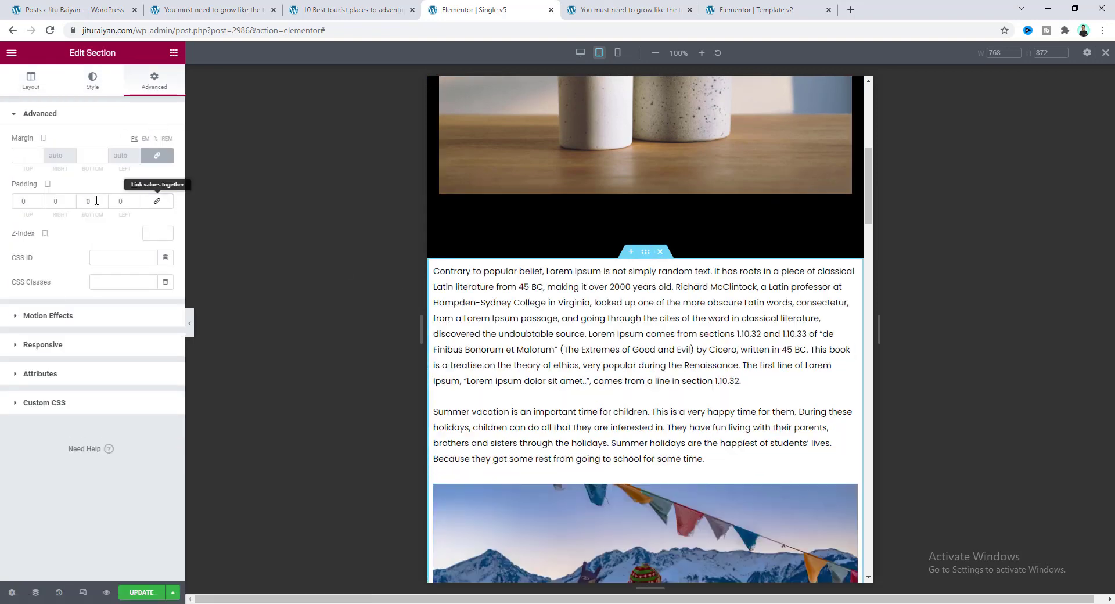
{"action": "left_click_drag", "start_coordinate": [29, 202], "coordinate": [15, 203]}
{"action": "type", "text": "100"}
{"action": "key", "text": "Tab"}
{"action": "type", "text": "10"}
{"action": "key", "text": "Tab"}
{"action": "key", "text": "Tab"}
{"action": "type", "text": "10"}
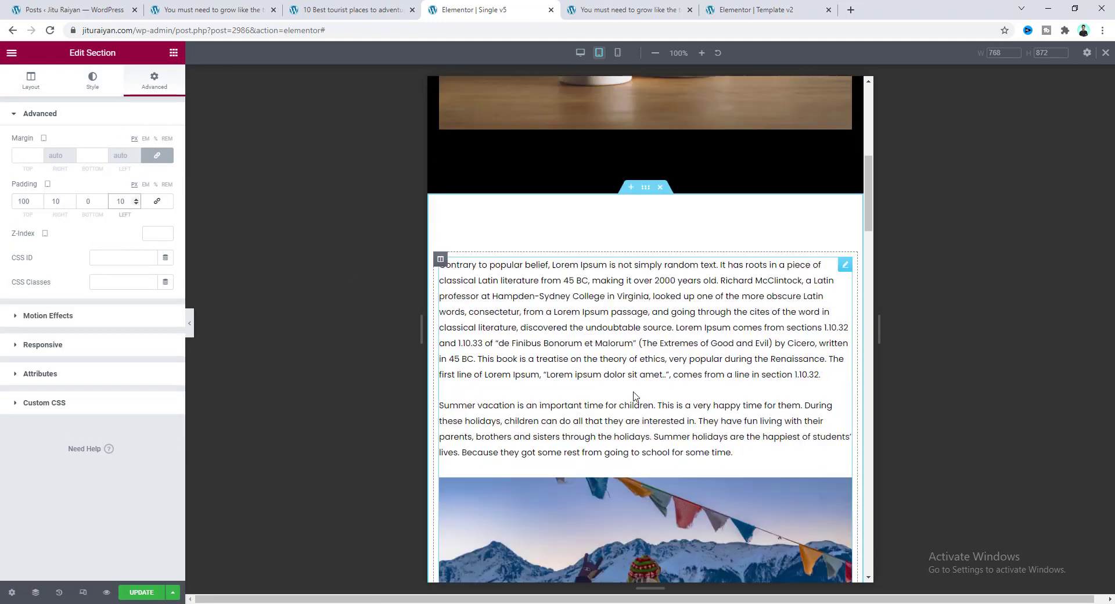
Set the author and share column's tablet padding to 0 top, 10 px right, 0 bottom and 10 px left
{"action": "scroll", "coordinate": [635, 398], "scroll_direction": "down", "scroll_amount": 10}
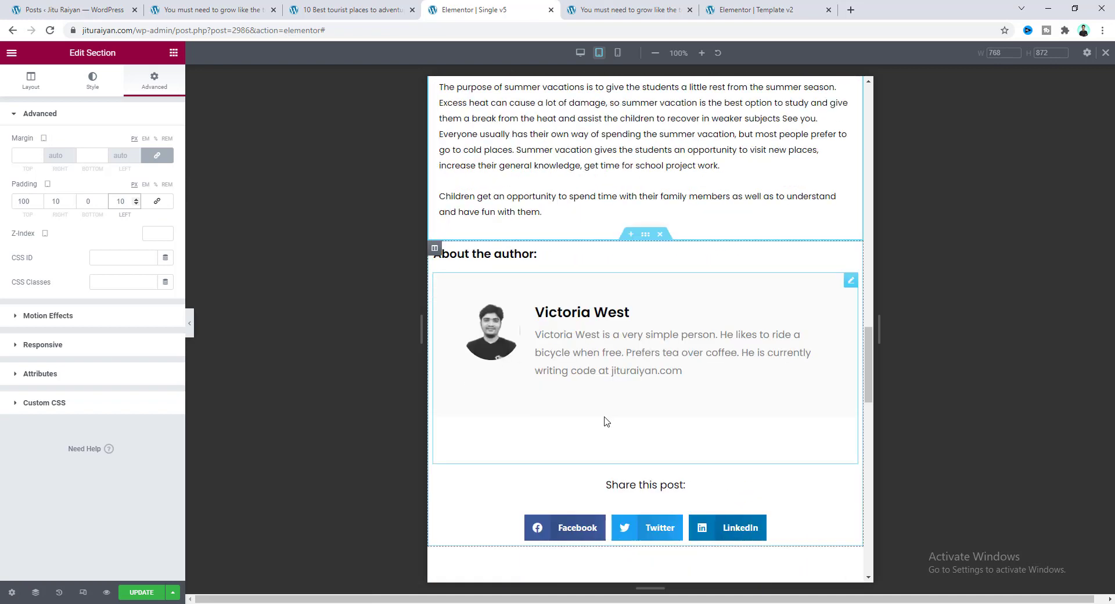
{"action": "left_click", "coordinate": [644, 238]}
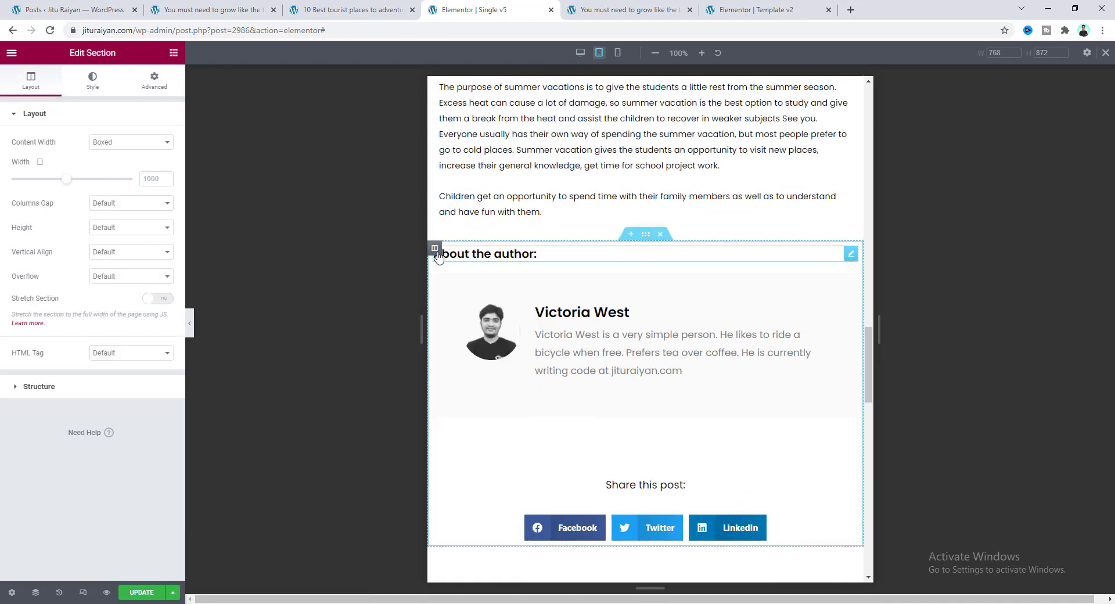
{"action": "left_click", "coordinate": [435, 251]}
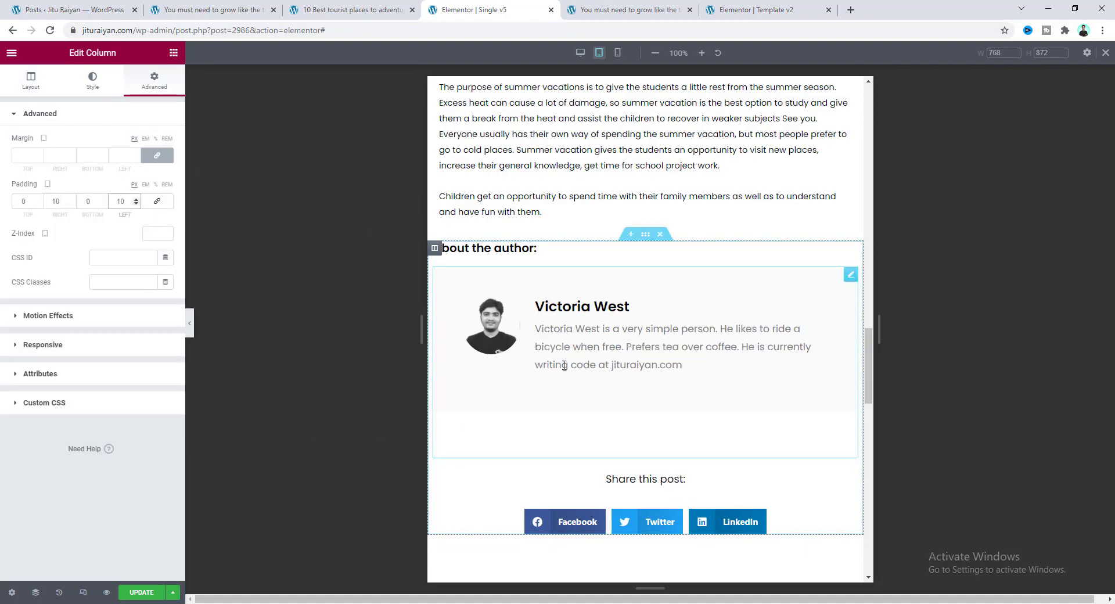
Set the post content text's tablet font size to 16 px
{"action": "scroll", "coordinate": [610, 261], "scroll_direction": "up", "scroll_amount": 7}
{"action": "scroll", "coordinate": [553, 285], "scroll_direction": "up", "scroll_amount": 10}
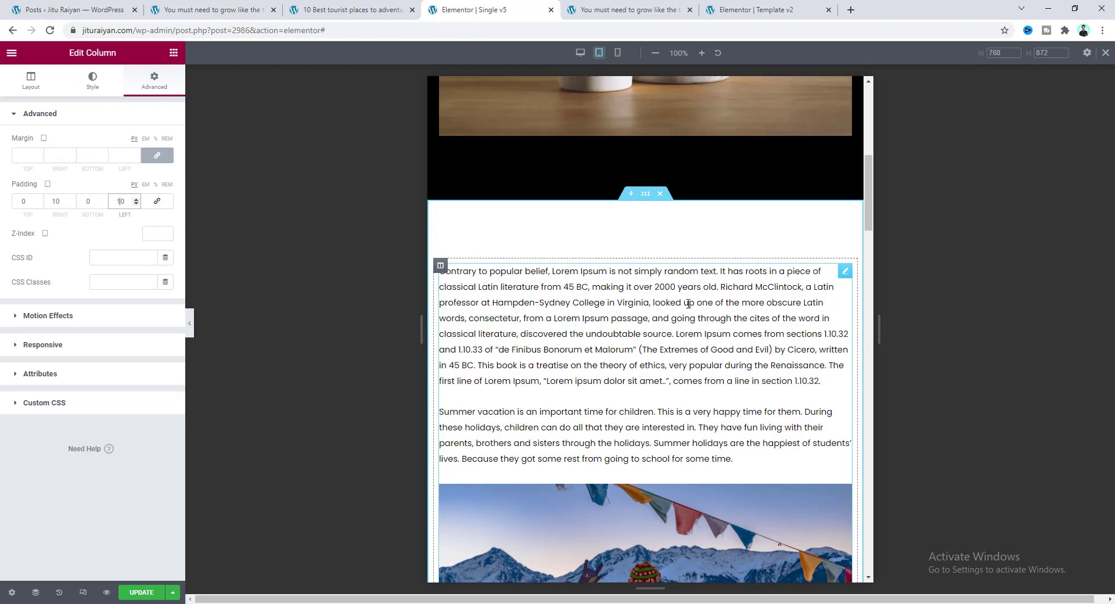
{"action": "left_click", "coordinate": [846, 275]}
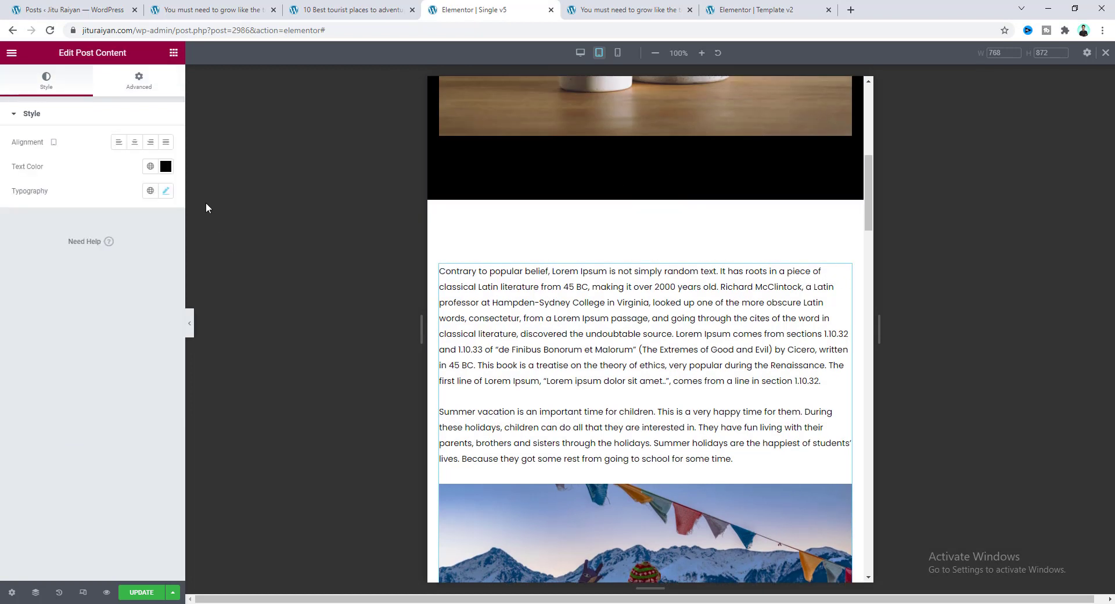
{"action": "left_click", "coordinate": [165, 191]}
{"action": "left_click", "coordinate": [148, 282]}
{"action": "type", "text": "16"}
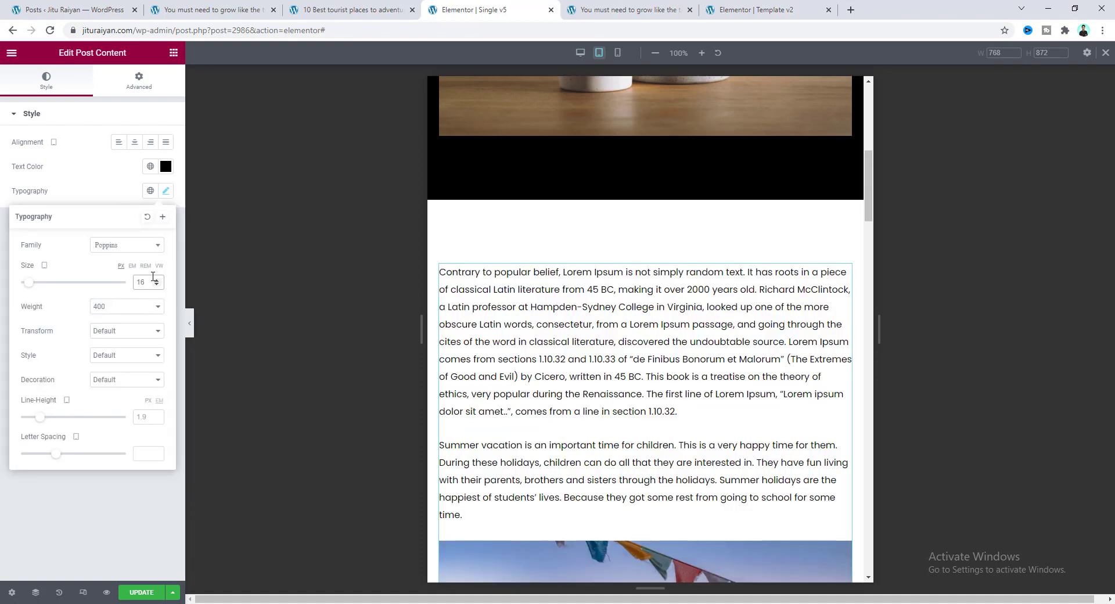
Examine the tablet layout of the post content, author box, share buttons and related posts
{"action": "scroll", "coordinate": [615, 358], "scroll_direction": "down", "scroll_amount": 15}
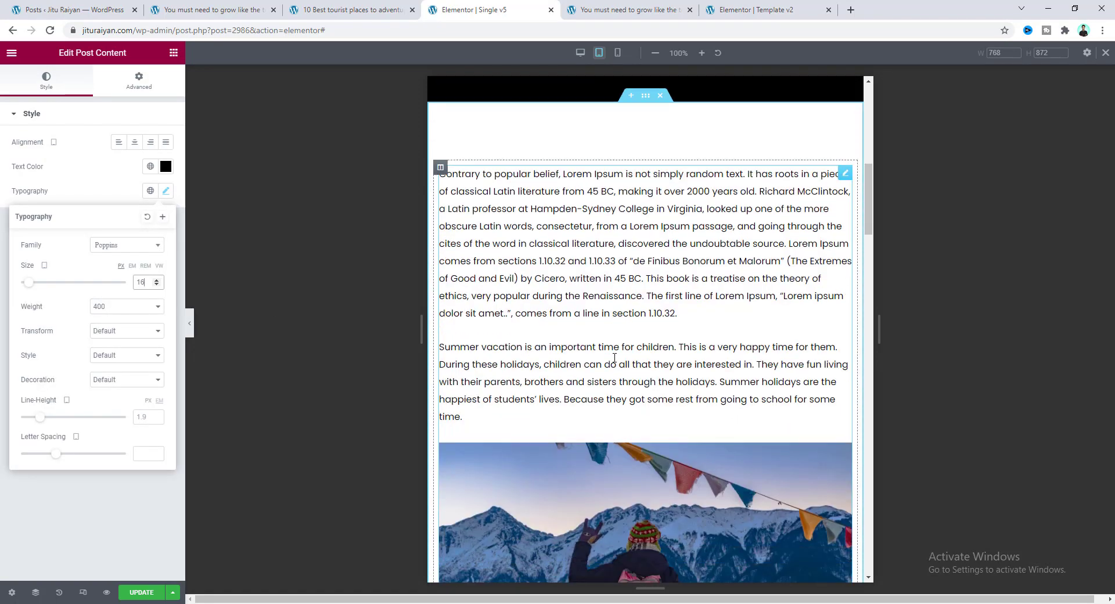
{"action": "scroll", "coordinate": [614, 357], "scroll_direction": "down", "scroll_amount": 9}
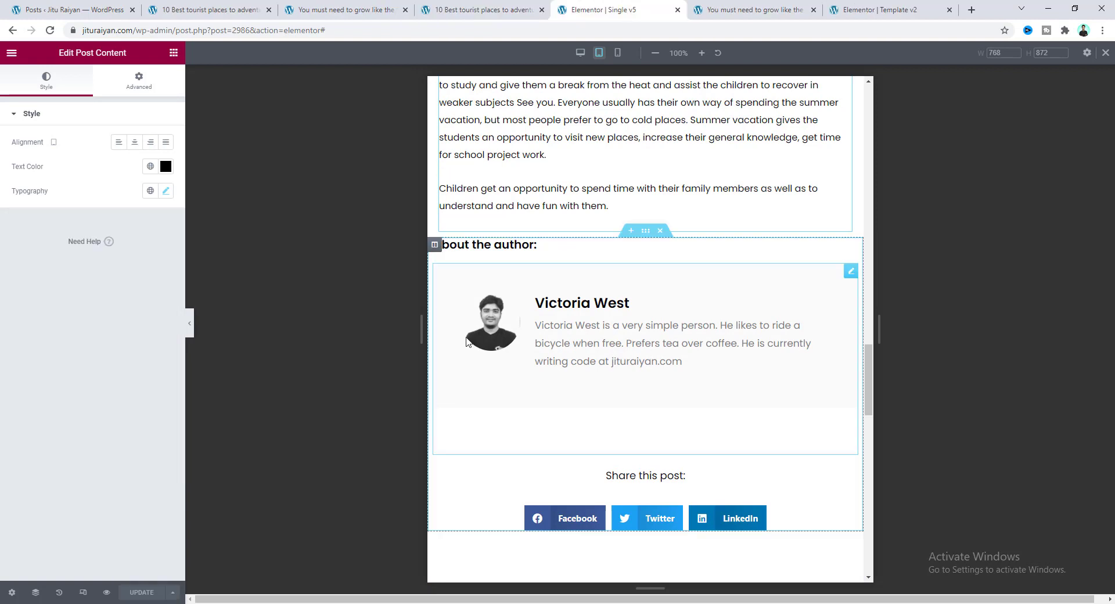
{"action": "scroll", "coordinate": [531, 345], "scroll_direction": "down", "scroll_amount": 5}
{"action": "scroll", "coordinate": [629, 318], "scroll_direction": "down", "scroll_amount": 2}
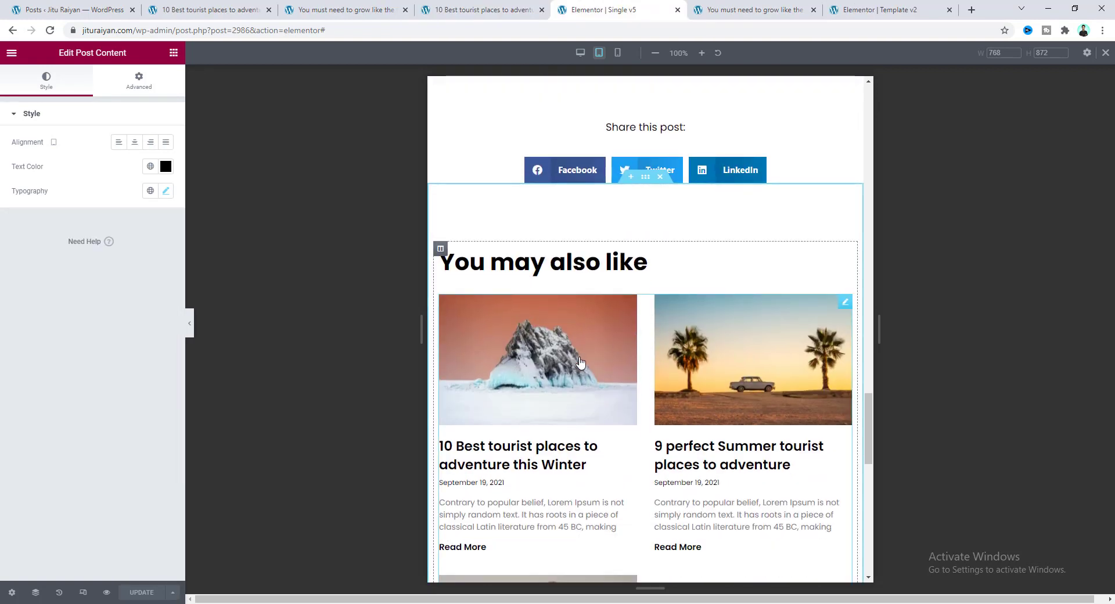
{"action": "scroll", "coordinate": [642, 360], "scroll_direction": "down", "scroll_amount": 4}
{"action": "scroll", "coordinate": [642, 361], "scroll_direction": "down", "scroll_amount": 1}
{"action": "scroll", "coordinate": [642, 361], "scroll_direction": "up", "scroll_amount": 5}
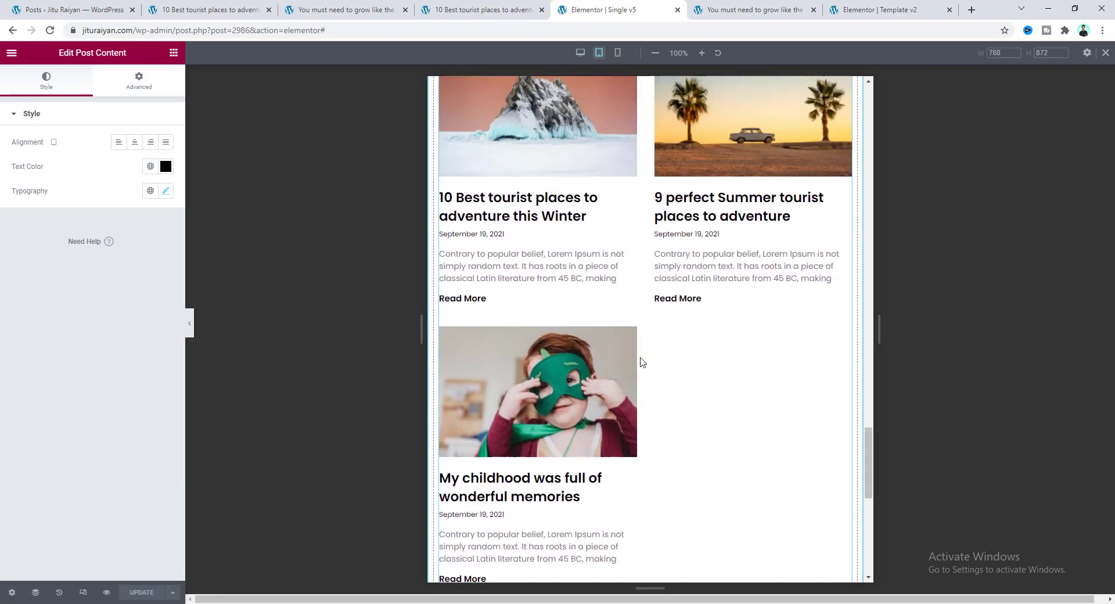
Show the template in mobile view and set the post title's font size to 35 px
{"action": "left_click", "coordinate": [617, 53]}
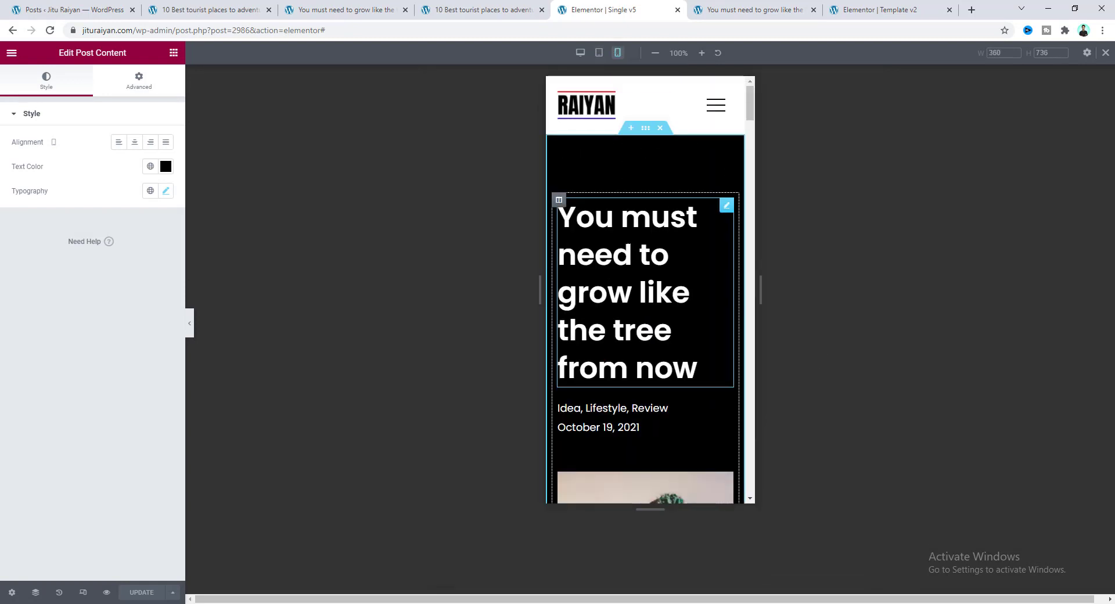
{"action": "left_click", "coordinate": [627, 246]}
{"action": "left_click", "coordinate": [166, 167]}
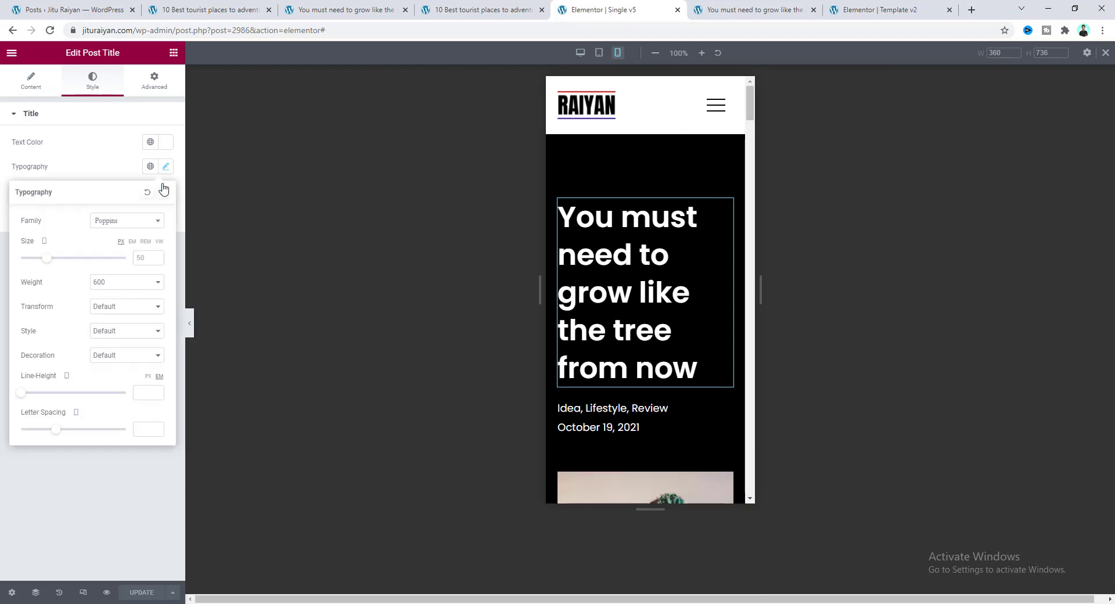
{"action": "left_click", "coordinate": [152, 252]}
{"action": "type", "text": "35"}
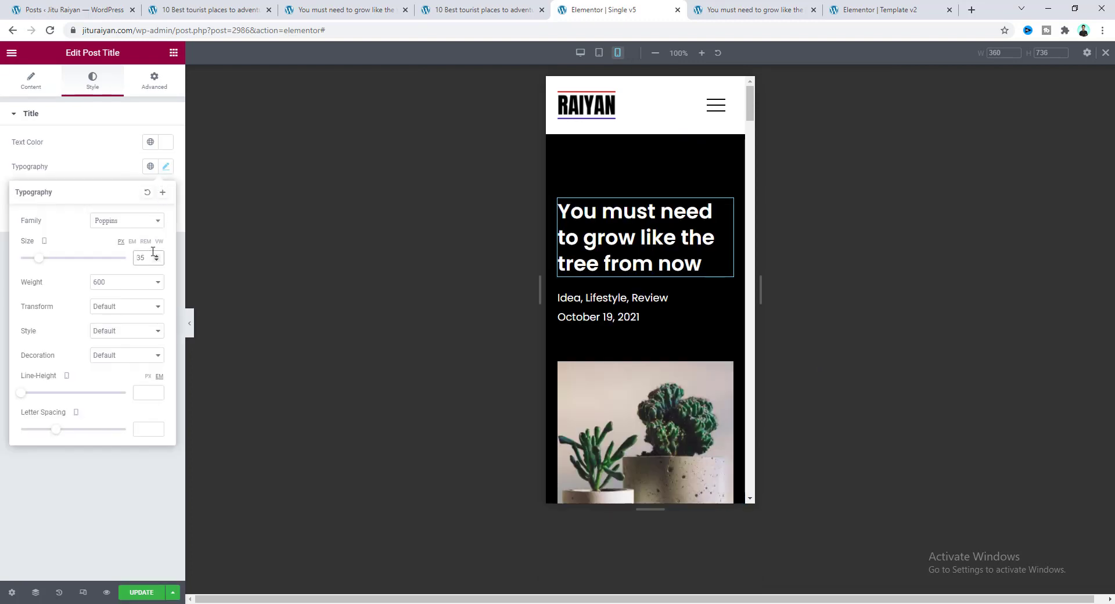
Set the black title section's mobile padding to 70 px top, 10 px right, 70 px bottom and 10 px left
{"action": "left_click", "coordinate": [154, 81]}
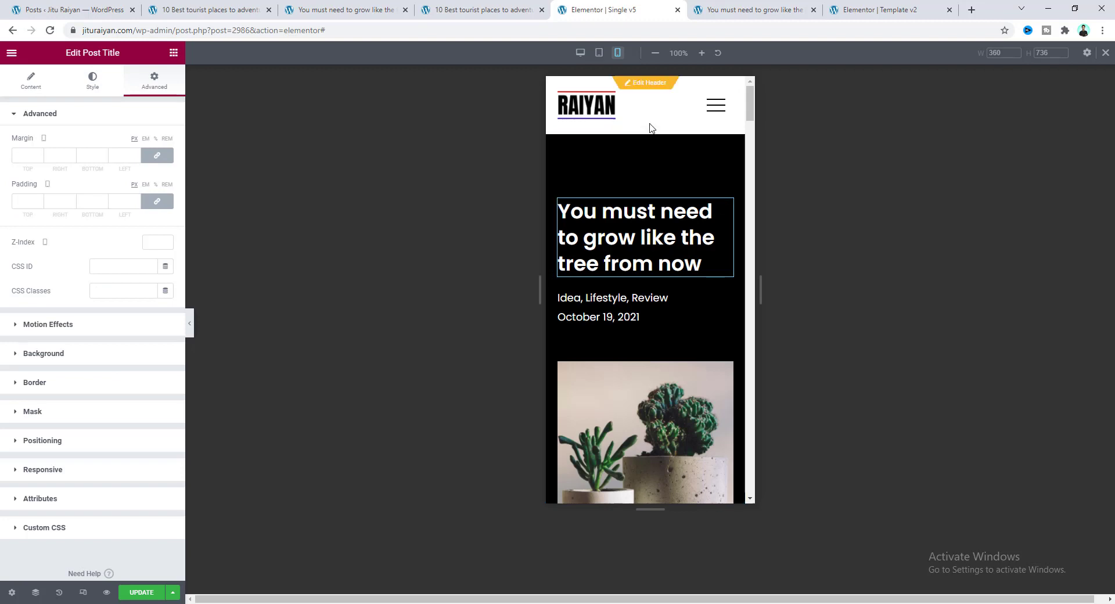
{"action": "left_click", "coordinate": [645, 128]}
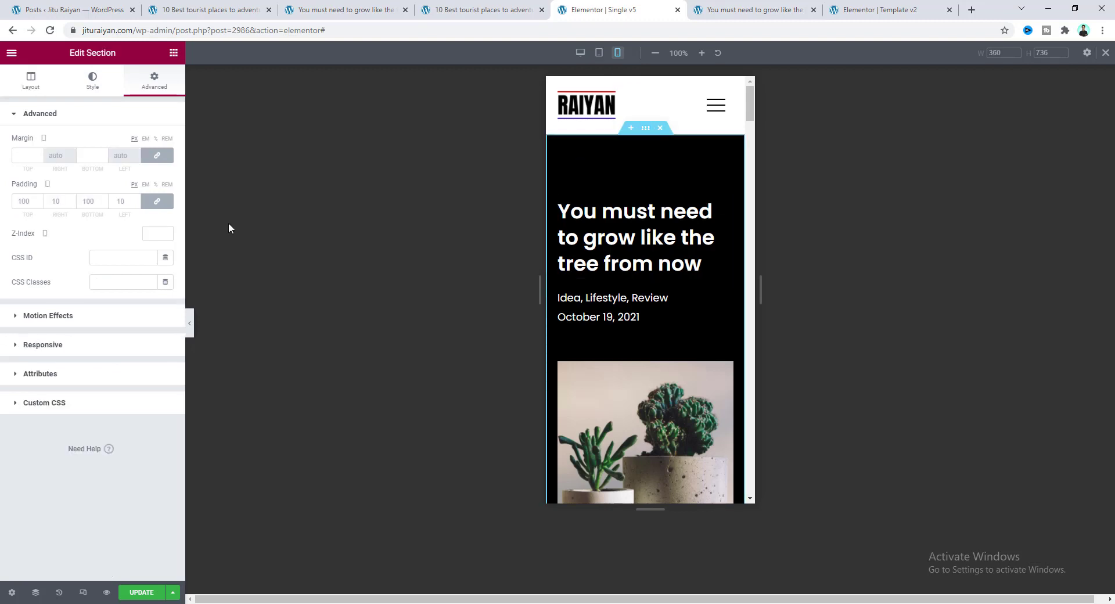
{"action": "left_click", "coordinate": [162, 208]}
{"action": "type", "text": "70"}
{"action": "key", "text": "Tab"}
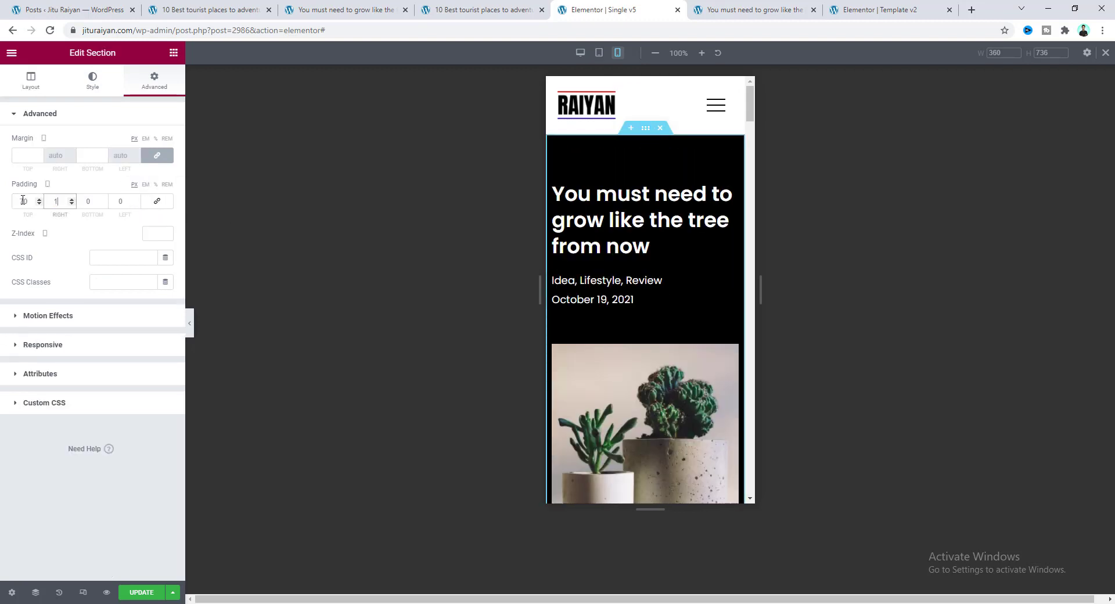
{"action": "type", "text": "10"}
{"action": "key", "text": "Tab"}
{"action": "type", "text": "70"}
{"action": "key", "text": "Tab"}
{"action": "type", "text": "10"}
{"action": "scroll", "coordinate": [604, 360], "scroll_direction": "down", "scroll_amount": 5}
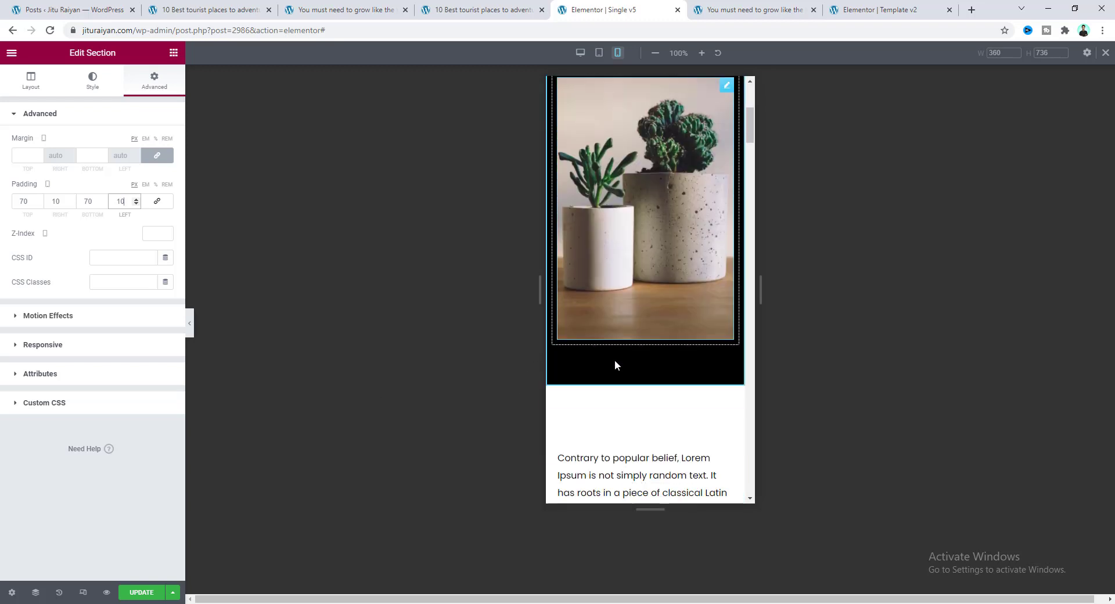
Set the featured image's mobile height to 300 px
{"action": "scroll", "coordinate": [615, 363], "scroll_direction": "up", "scroll_amount": 3}
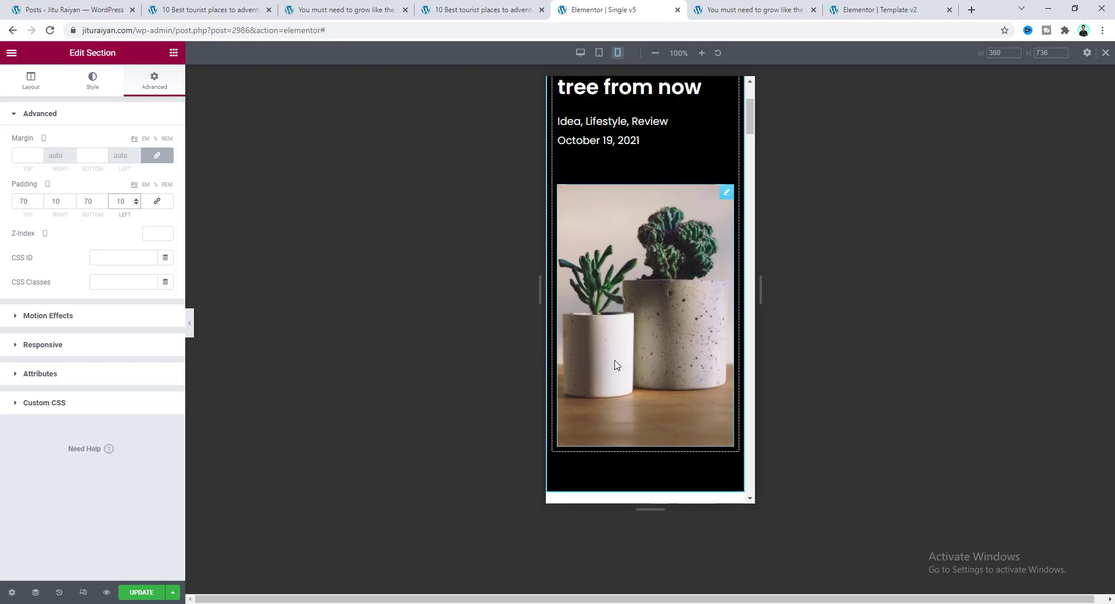
{"action": "left_click", "coordinate": [606, 311]}
{"action": "type", "text": "300"}
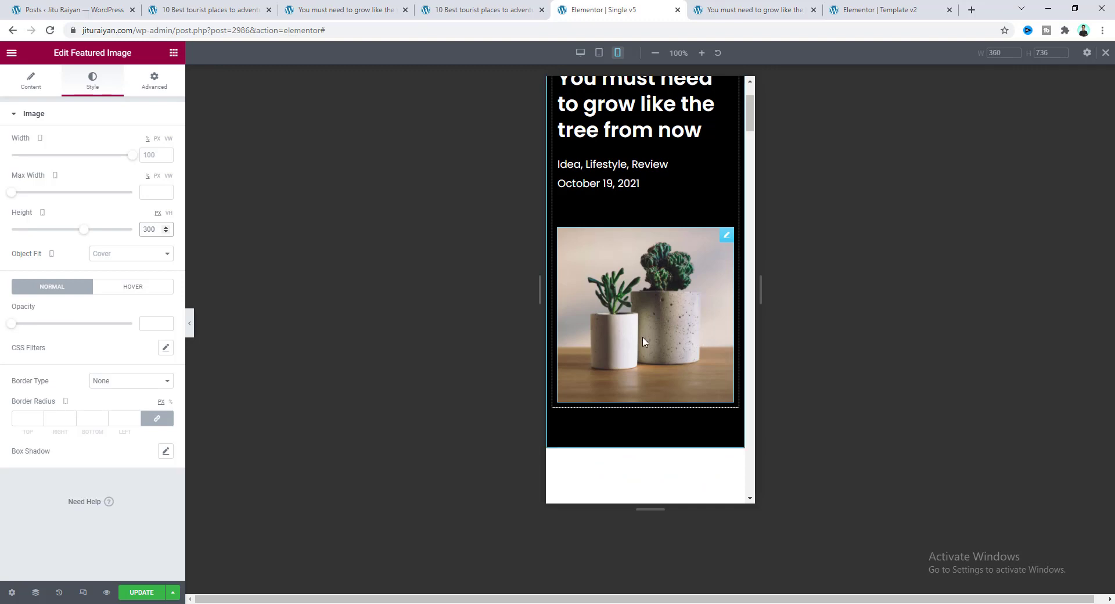
Set the post content section's mobile padding to 50 px top, 10 px right, 0 bottom and 10 px left
{"action": "scroll", "coordinate": [637, 341], "scroll_direction": "down", "scroll_amount": 4}
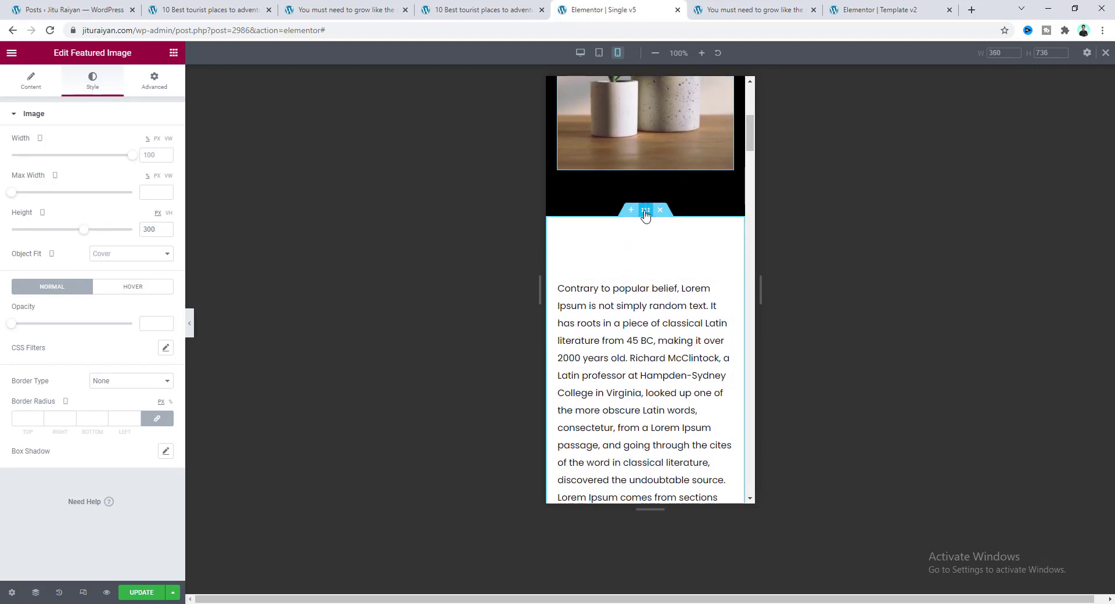
{"action": "left_click", "coordinate": [646, 213]}
{"action": "left_click", "coordinate": [156, 201]}
{"action": "left_click", "coordinate": [21, 202]}
{"action": "type", "text": "50"}
{"action": "key", "text": "Tab"}
{"action": "type", "text": "10"}
{"action": "key", "text": "Tab"}
{"action": "key", "text": "Tab"}
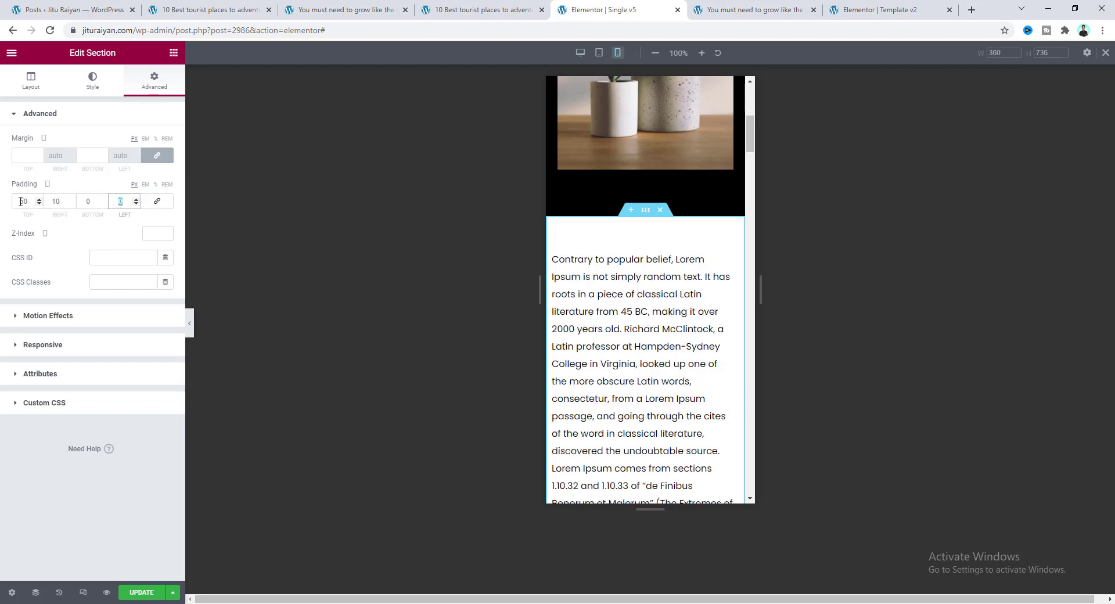
{"action": "type", "text": "10"}
Try the Above layout on the author box, check it in desktop view, and clear the layout choice again
{"action": "scroll", "coordinate": [637, 348], "scroll_direction": "down", "scroll_amount": 15}
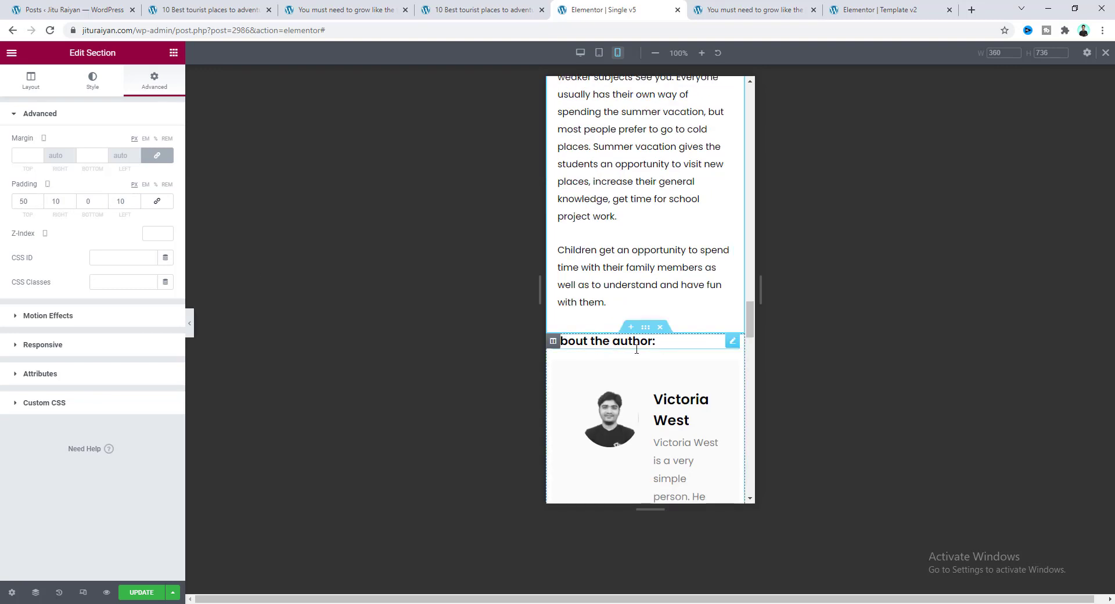
{"action": "scroll", "coordinate": [639, 331], "scroll_direction": "down", "scroll_amount": 4}
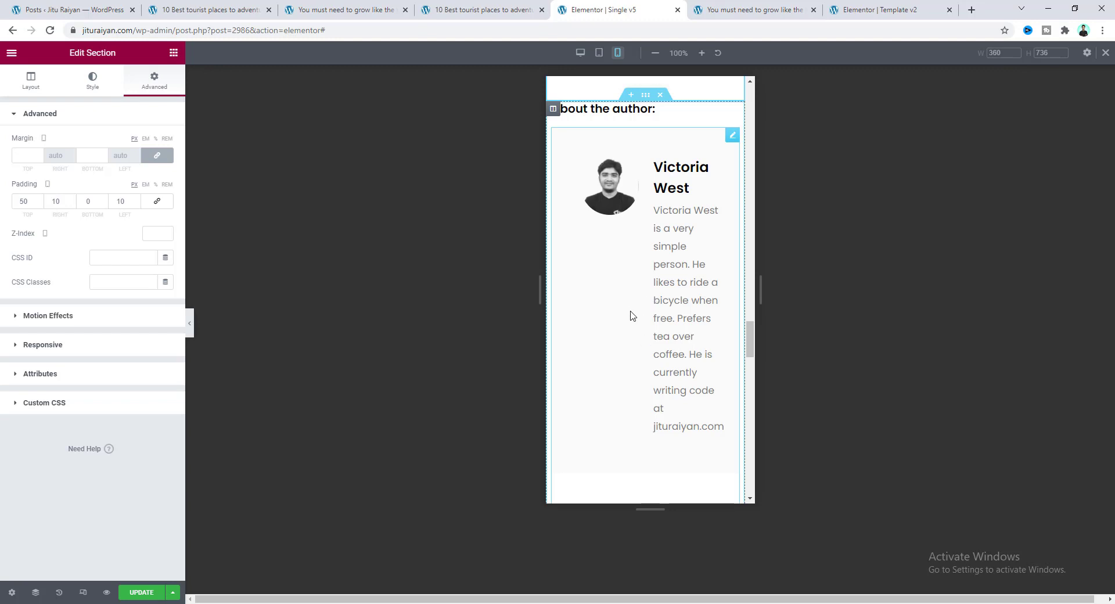
{"action": "left_click", "coordinate": [731, 137]}
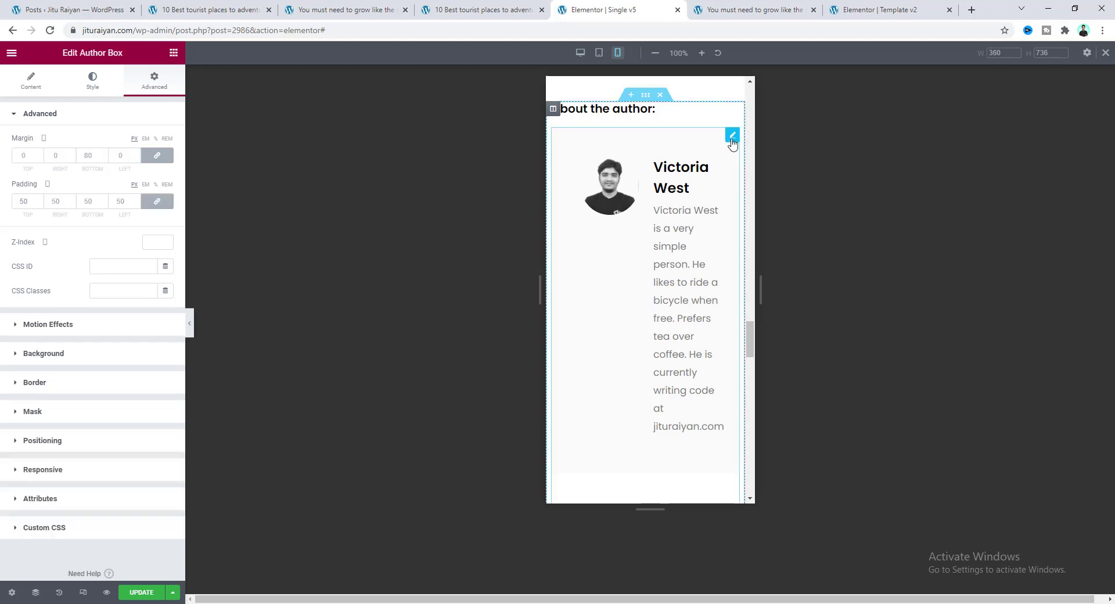
{"action": "left_click", "coordinate": [21, 85]}
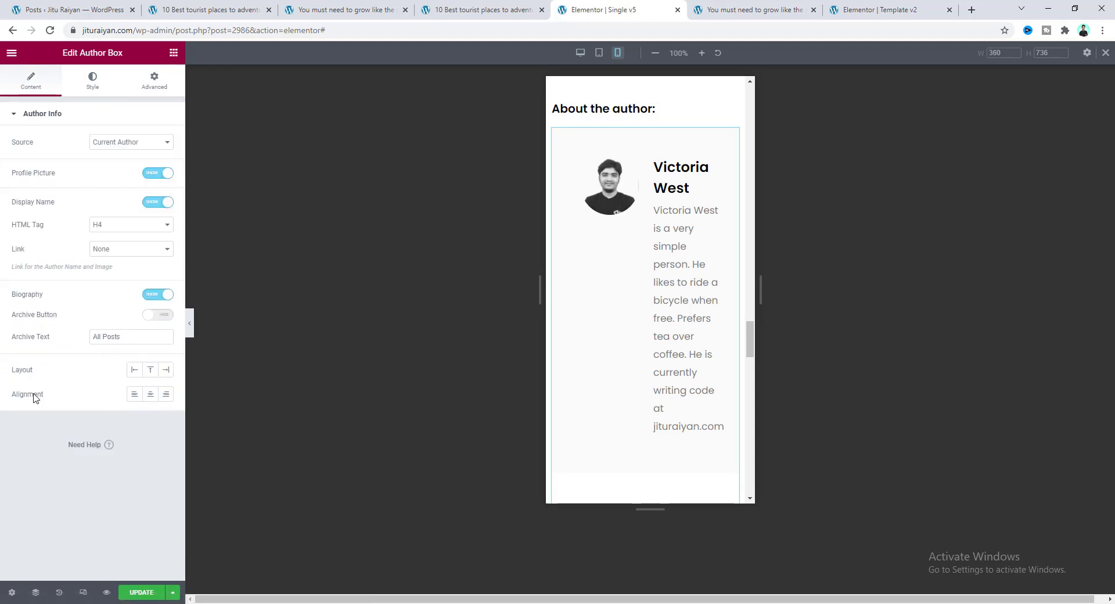
{"action": "left_click", "coordinate": [149, 375]}
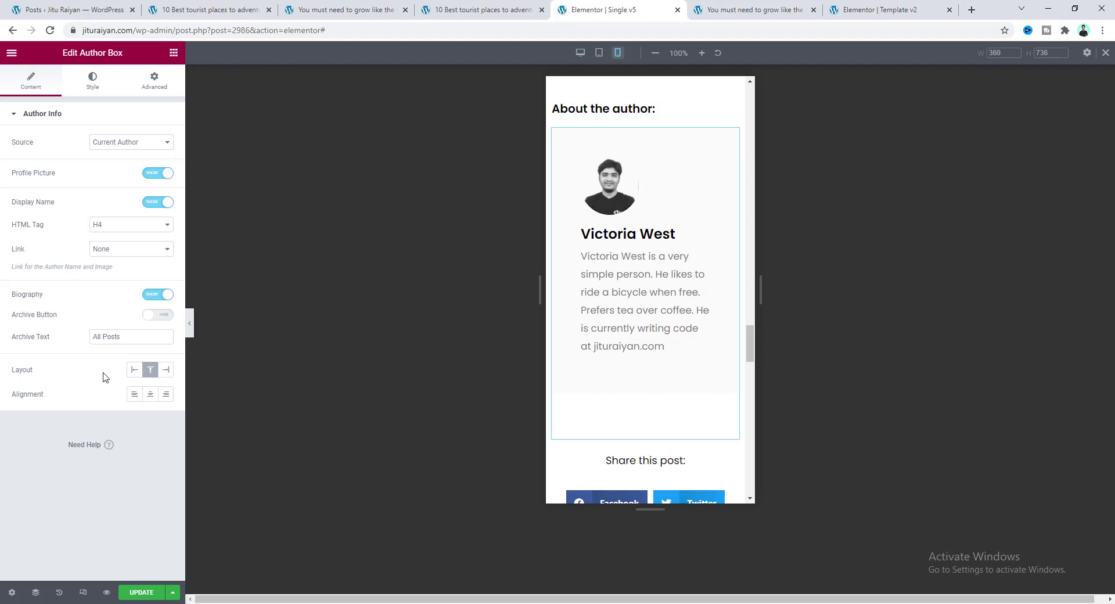
{"action": "left_click", "coordinate": [580, 53]}
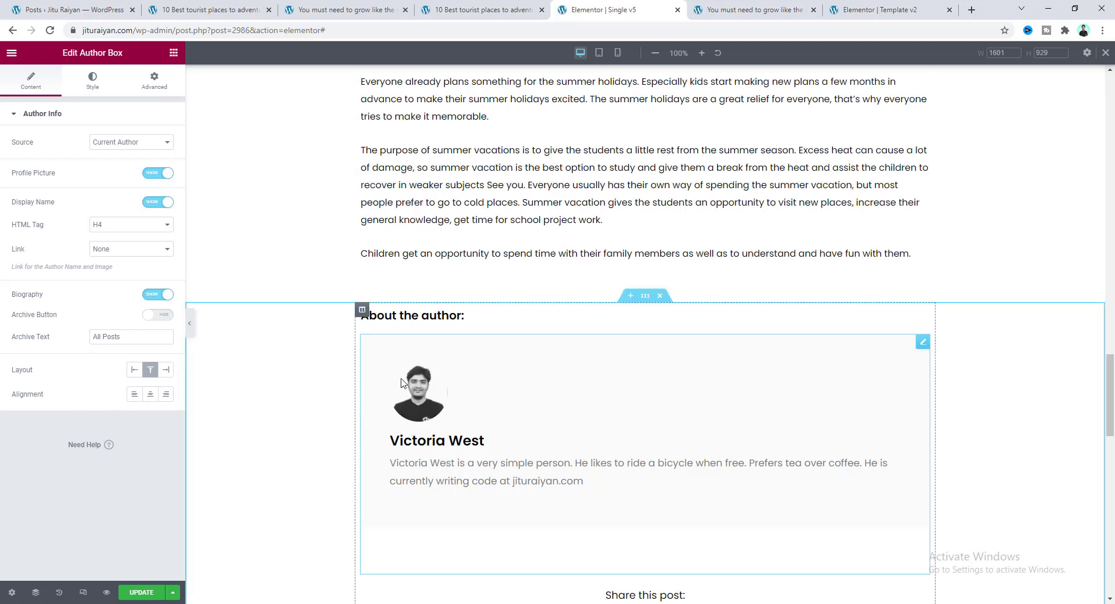
{"action": "left_click", "coordinate": [151, 371]}
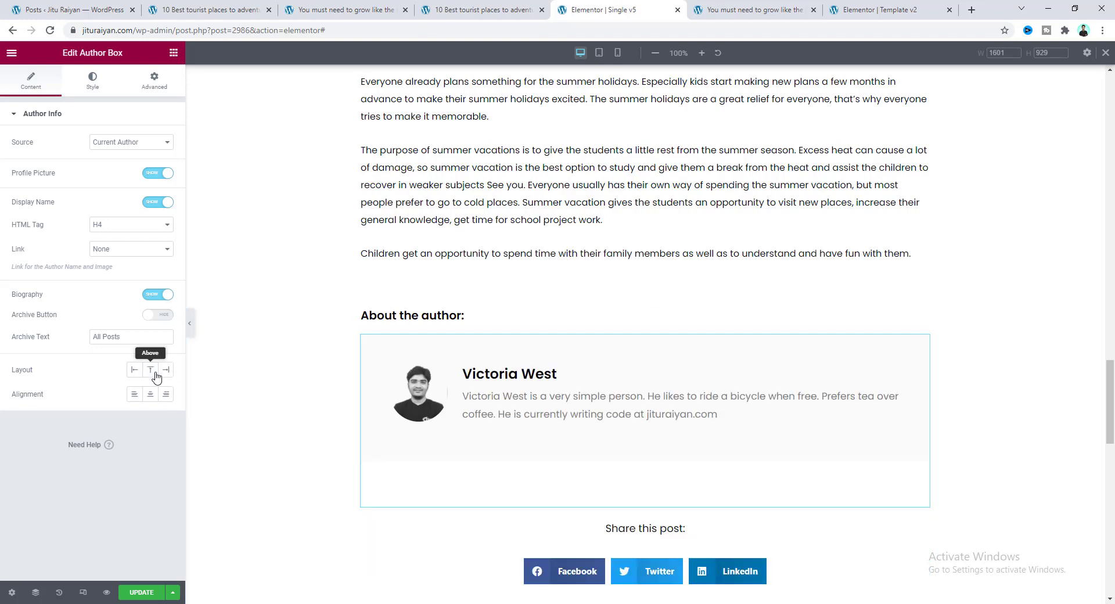
Duplicate the author box and hide the original one on mobile
{"action": "scroll", "coordinate": [449, 323], "scroll_direction": "down", "scroll_amount": 2}
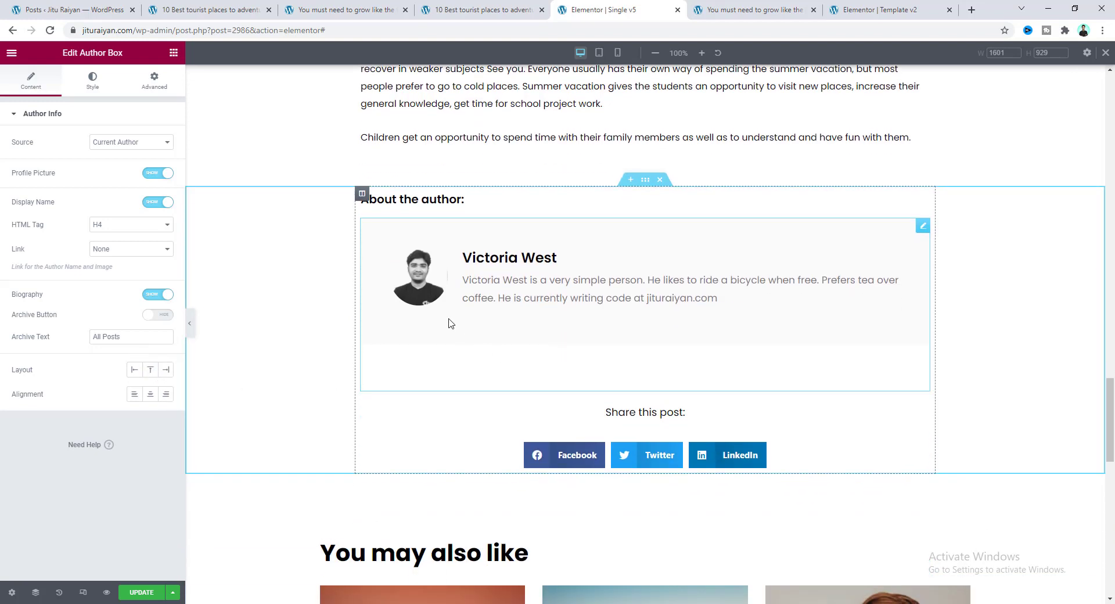
{"action": "right_click", "coordinate": [468, 264]}
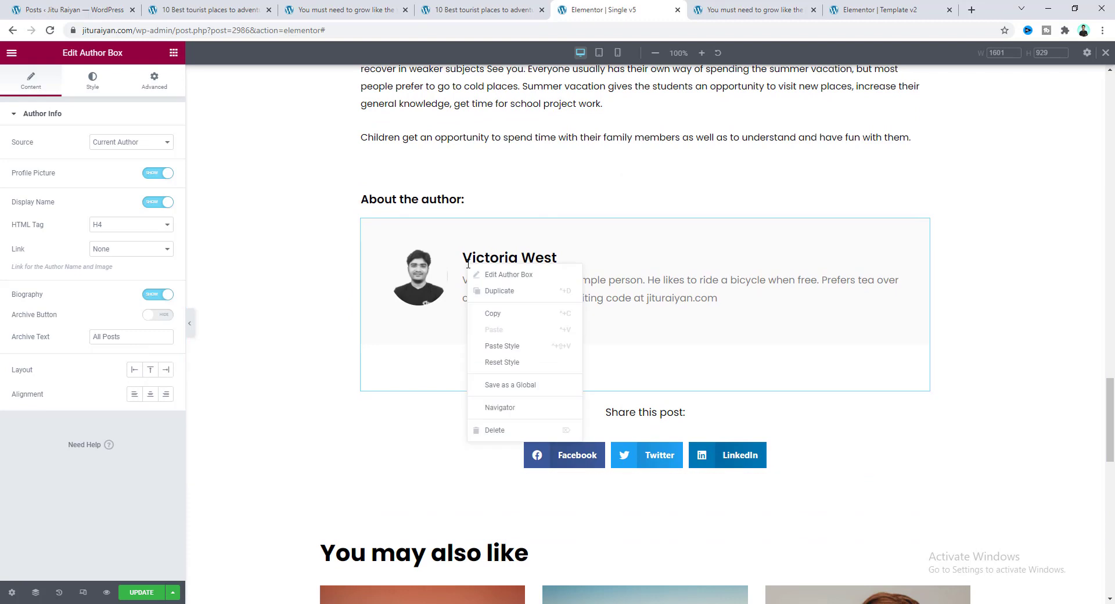
{"action": "left_click", "coordinate": [501, 292]}
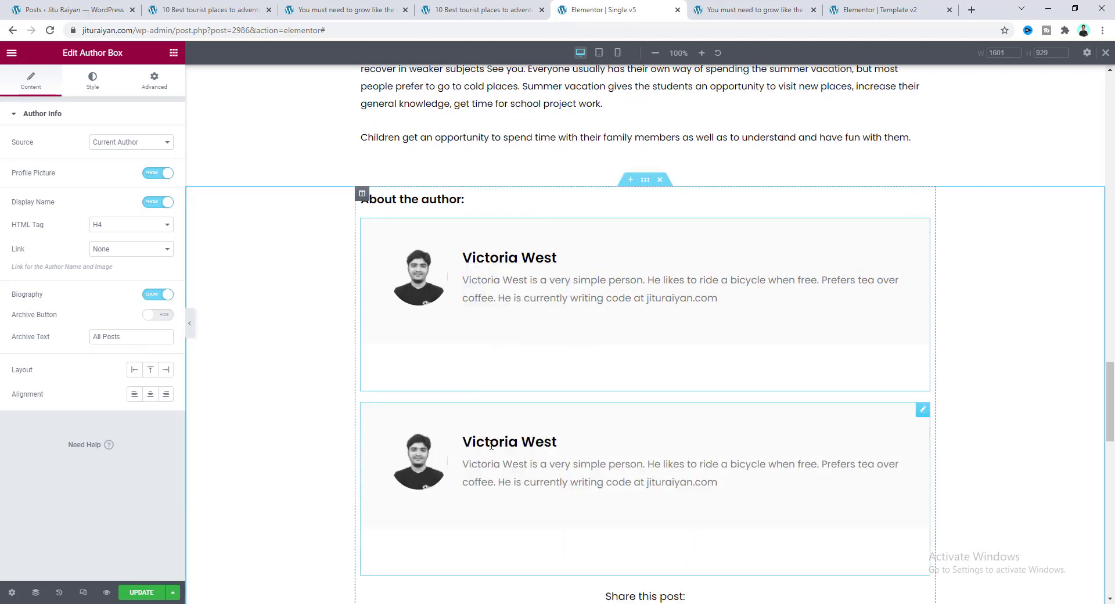
{"action": "left_click", "coordinate": [162, 87]}
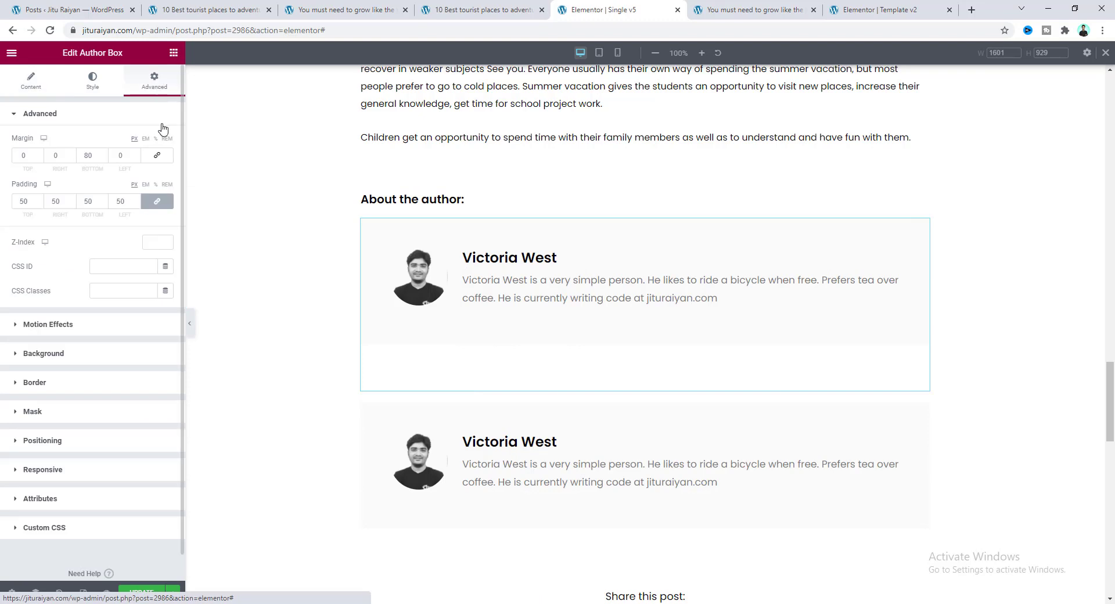
{"action": "left_click", "coordinate": [97, 470]}
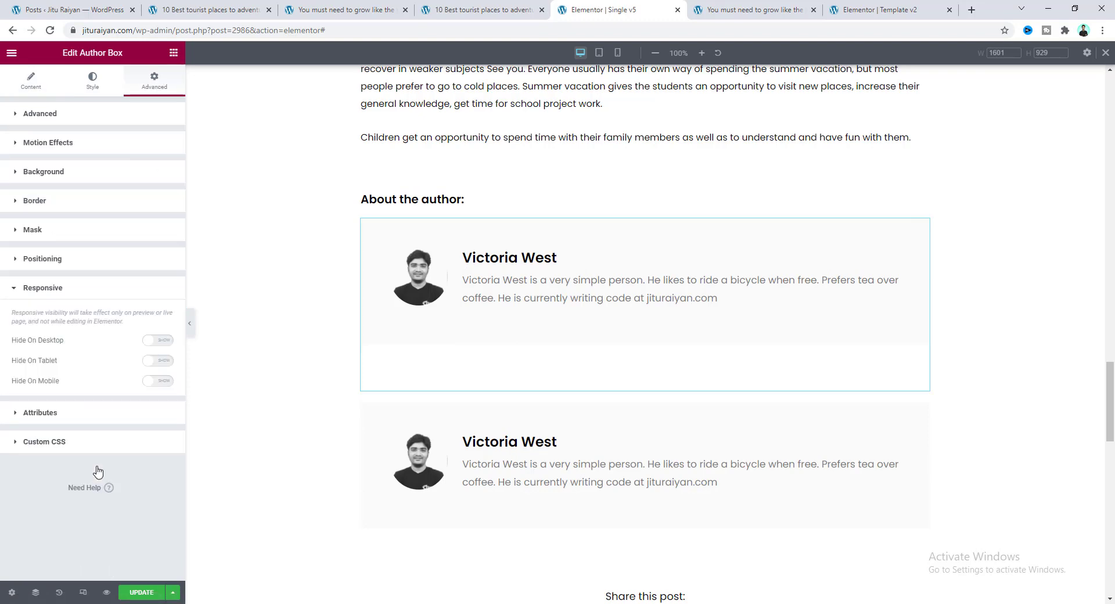
{"action": "left_click", "coordinate": [167, 388]}
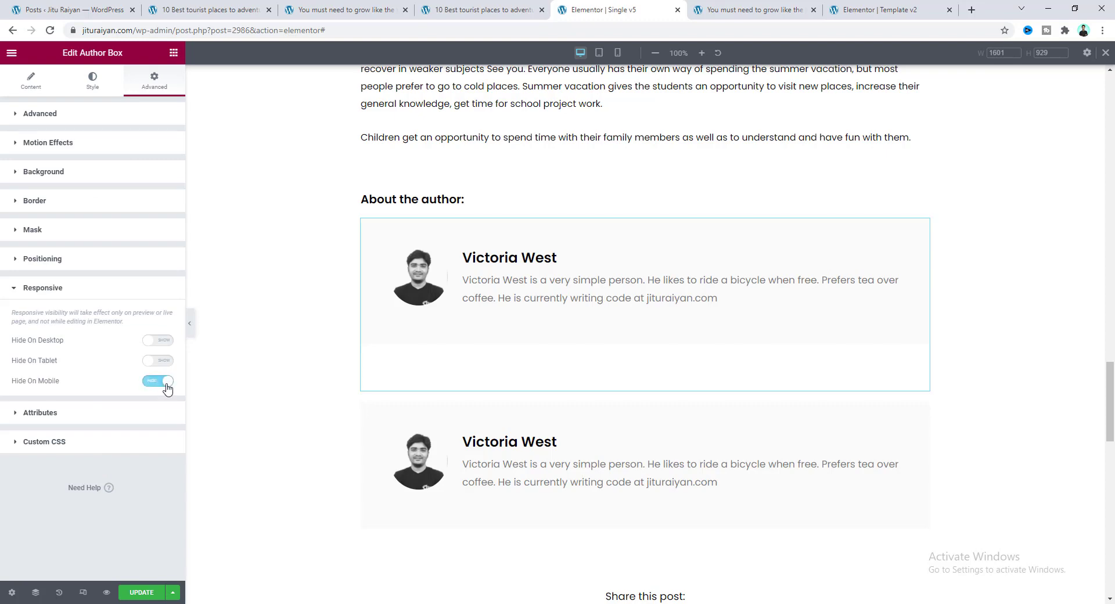
Hide the duplicated author box on desktop and tablet
{"action": "left_click", "coordinate": [449, 437]}
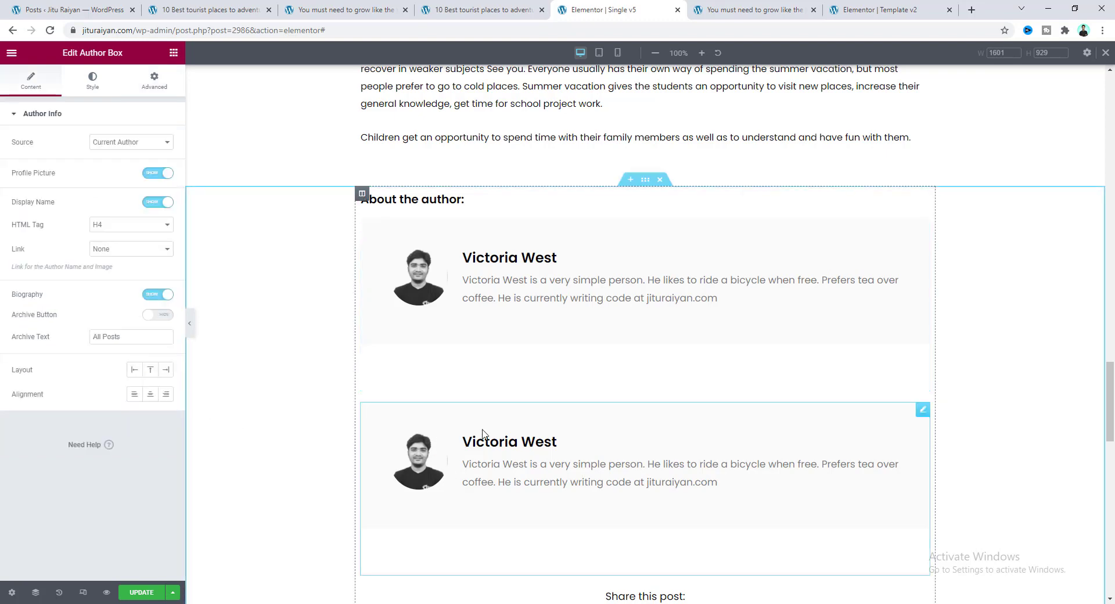
{"action": "left_click", "coordinate": [153, 84]}
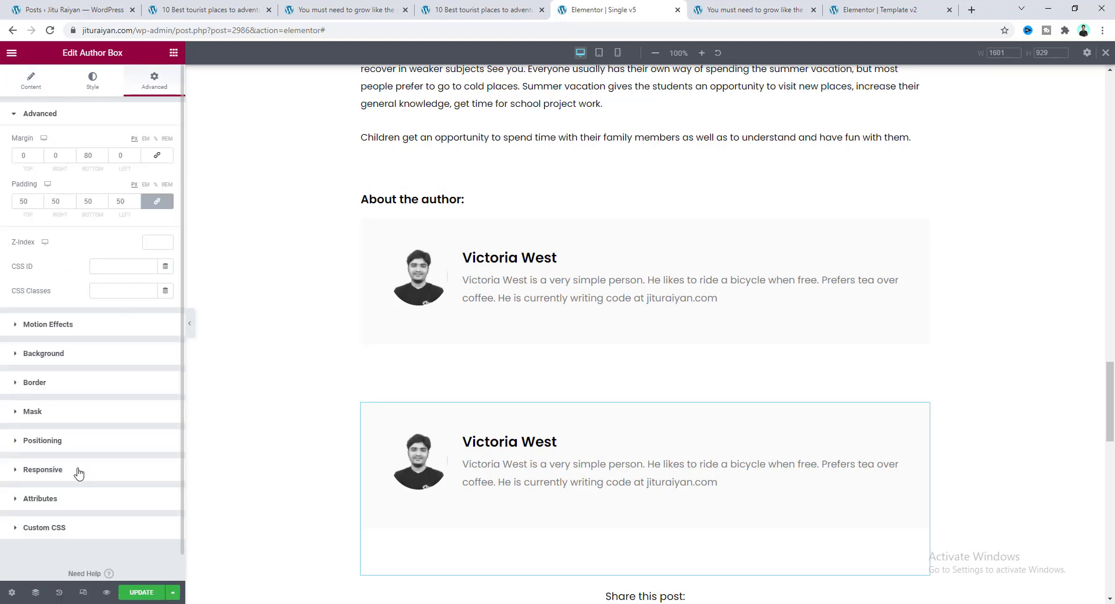
{"action": "left_click", "coordinate": [78, 474]}
{"action": "left_click", "coordinate": [165, 342]}
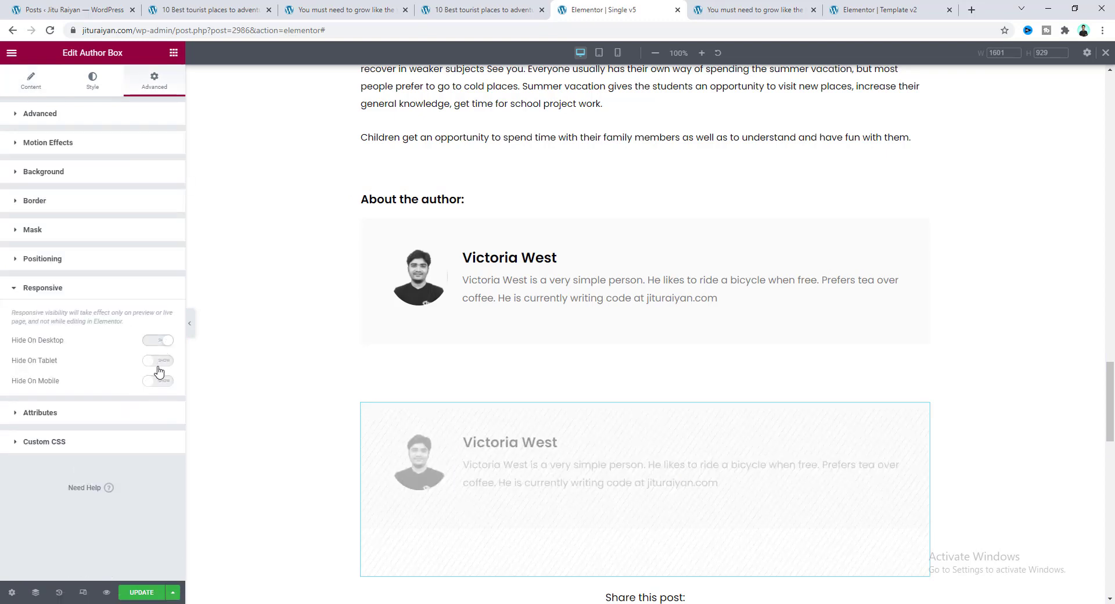
{"action": "left_click", "coordinate": [164, 360]}
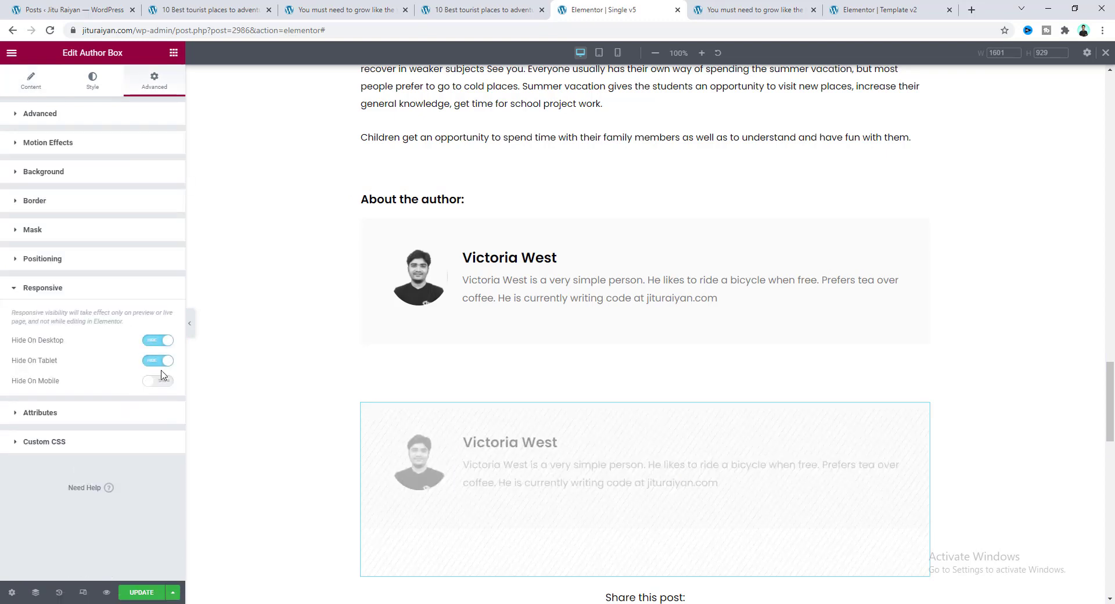
In mobile view, give the duplicated author box the Above layout and 20 px padding on all sides
{"action": "left_click", "coordinate": [616, 53]}
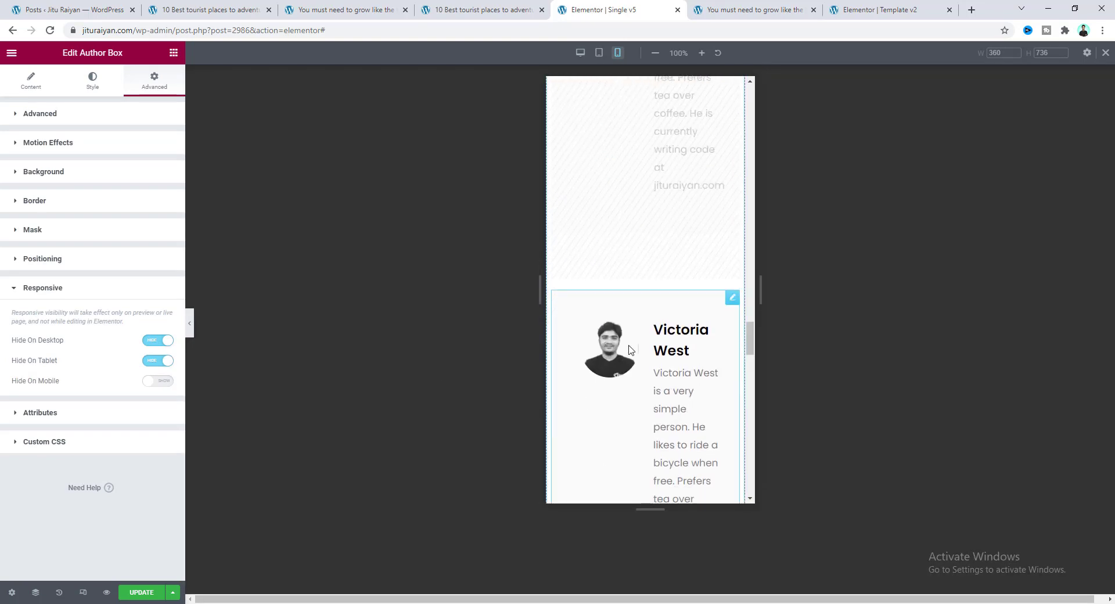
{"action": "left_click", "coordinate": [29, 81]}
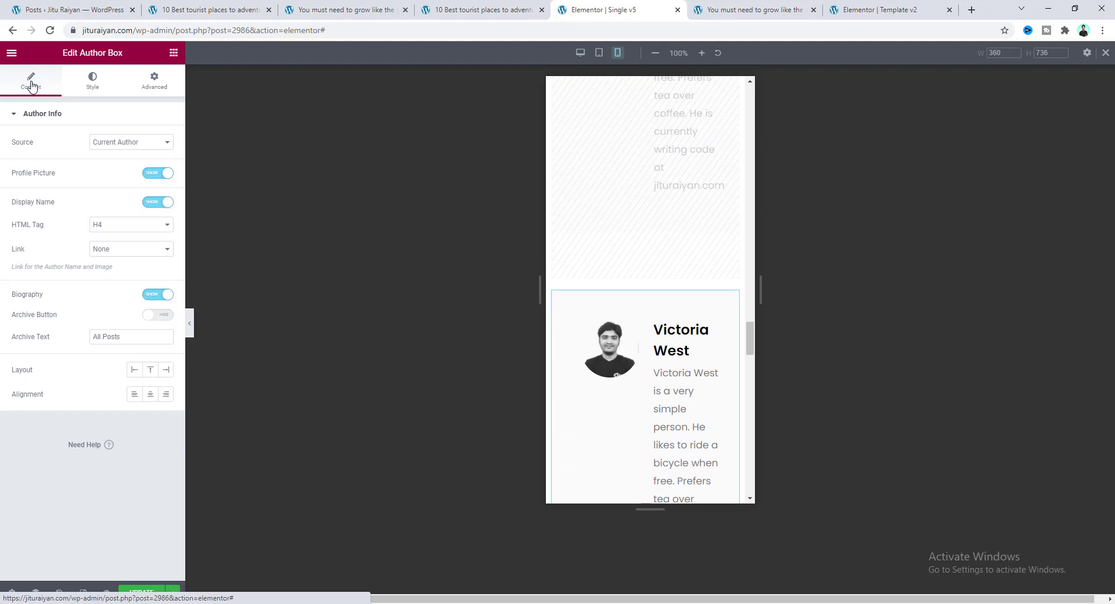
{"action": "left_click", "coordinate": [150, 371]}
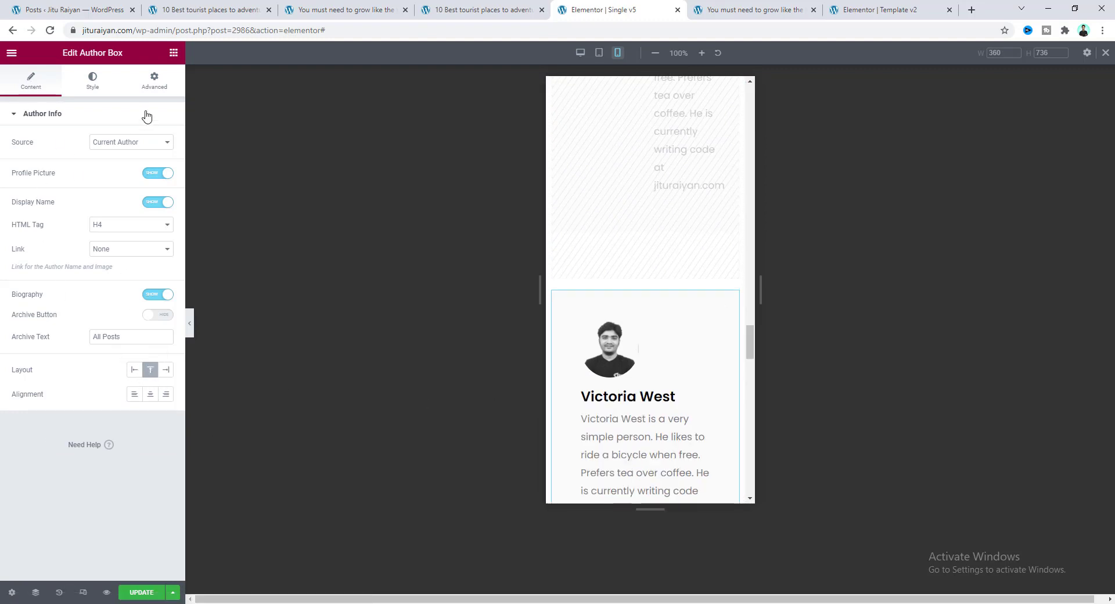
{"action": "left_click", "coordinate": [154, 81]}
{"action": "type", "text": "20"}
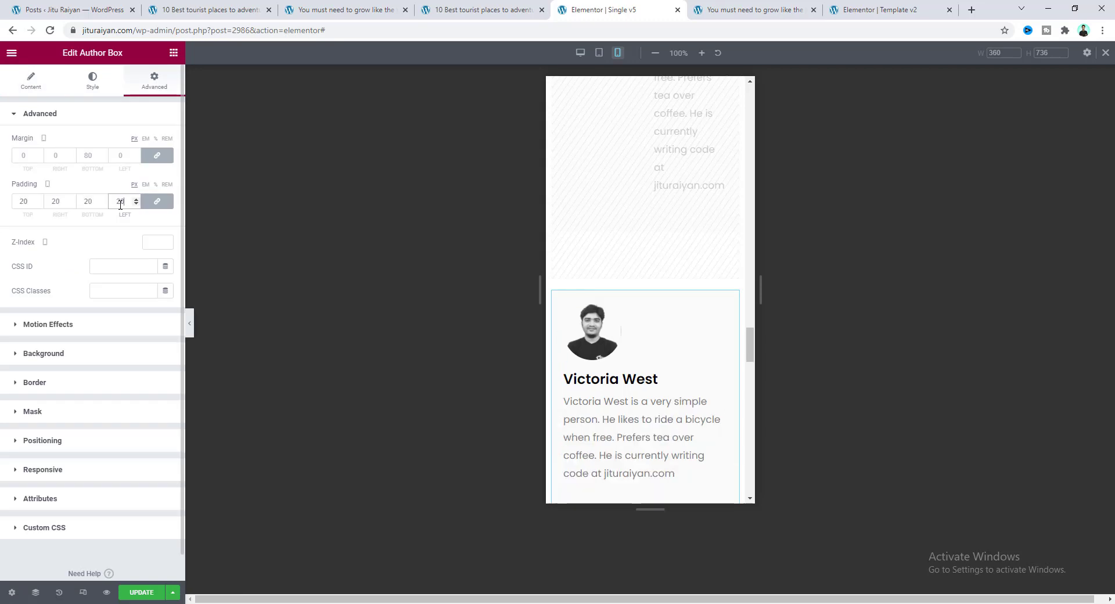
Set the duplicated author box's mobile bottom margin to 30 px and center its content
{"action": "left_click", "coordinate": [121, 155]}
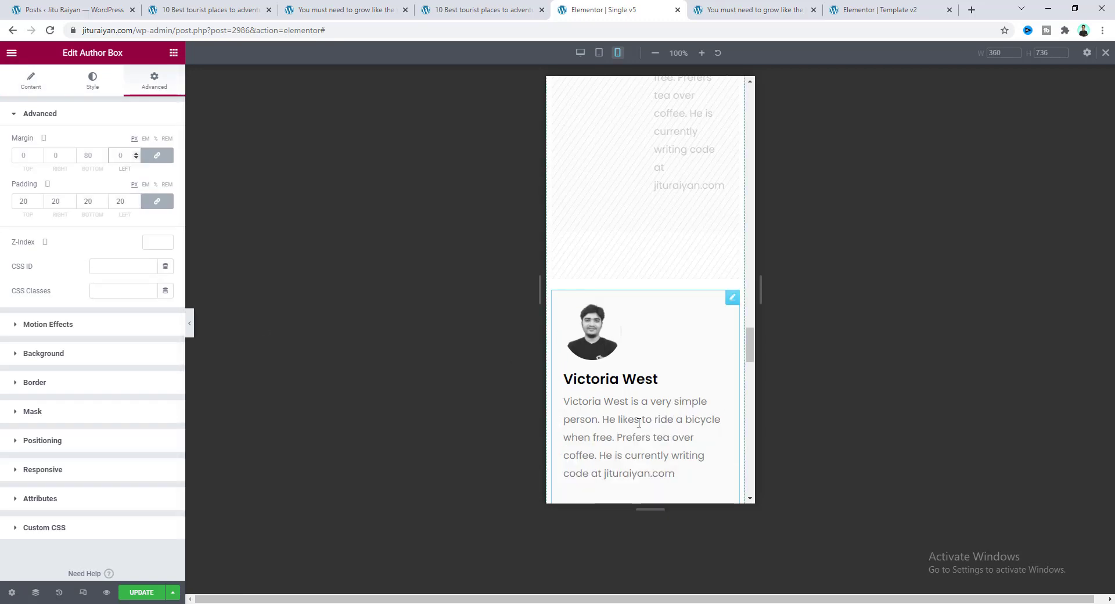
{"action": "scroll", "coordinate": [643, 401], "scroll_direction": "down", "scroll_amount": 3}
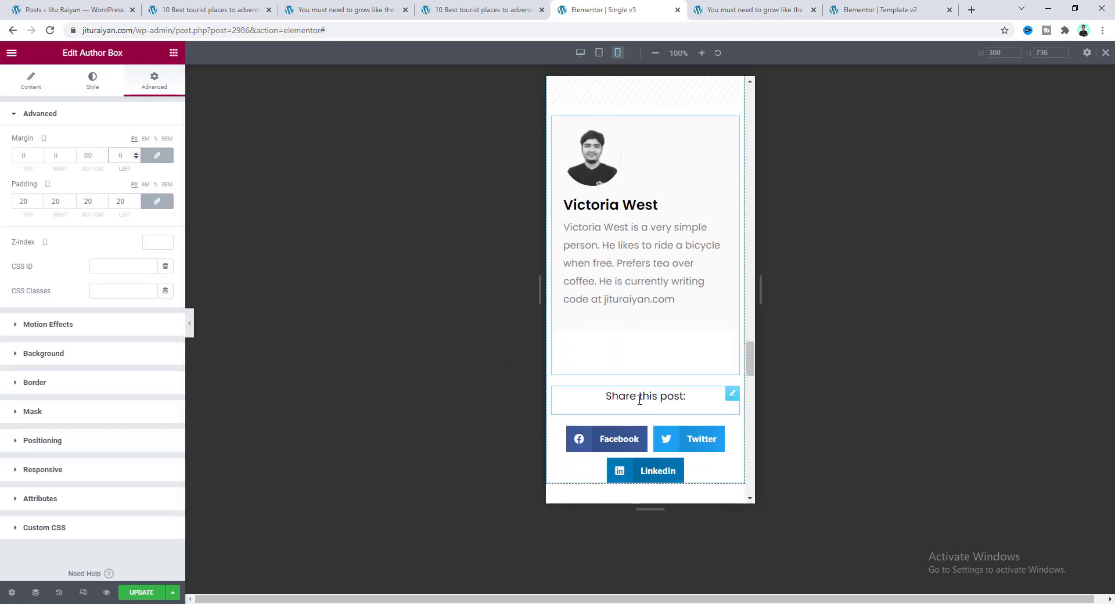
{"action": "left_click", "coordinate": [158, 157]}
{"action": "left_click", "coordinate": [87, 155]}
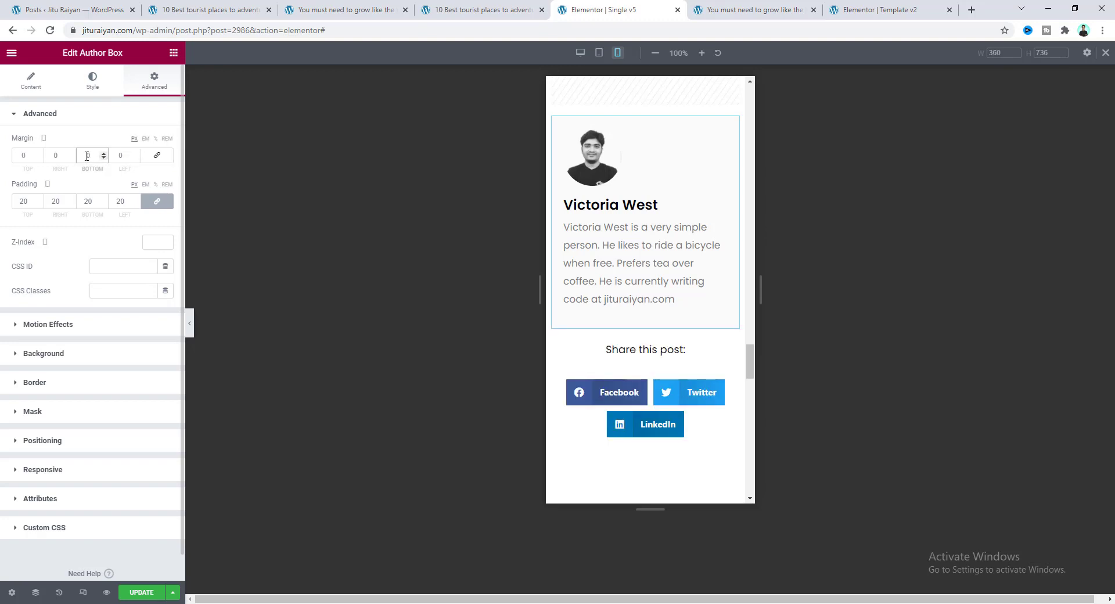
{"action": "type", "text": "30"}
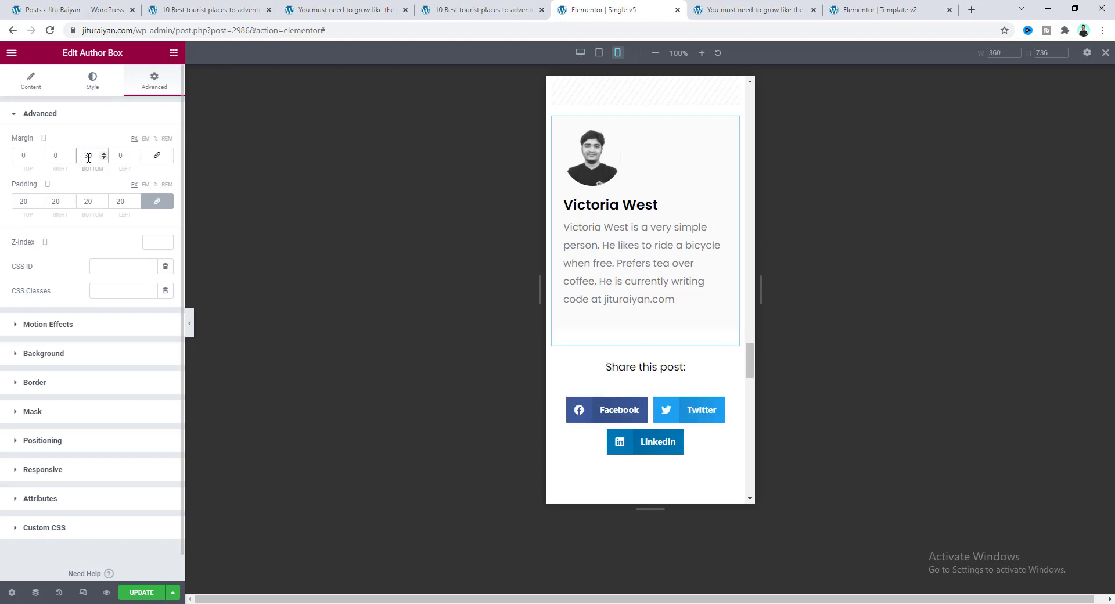
{"action": "left_click", "coordinate": [25, 87]}
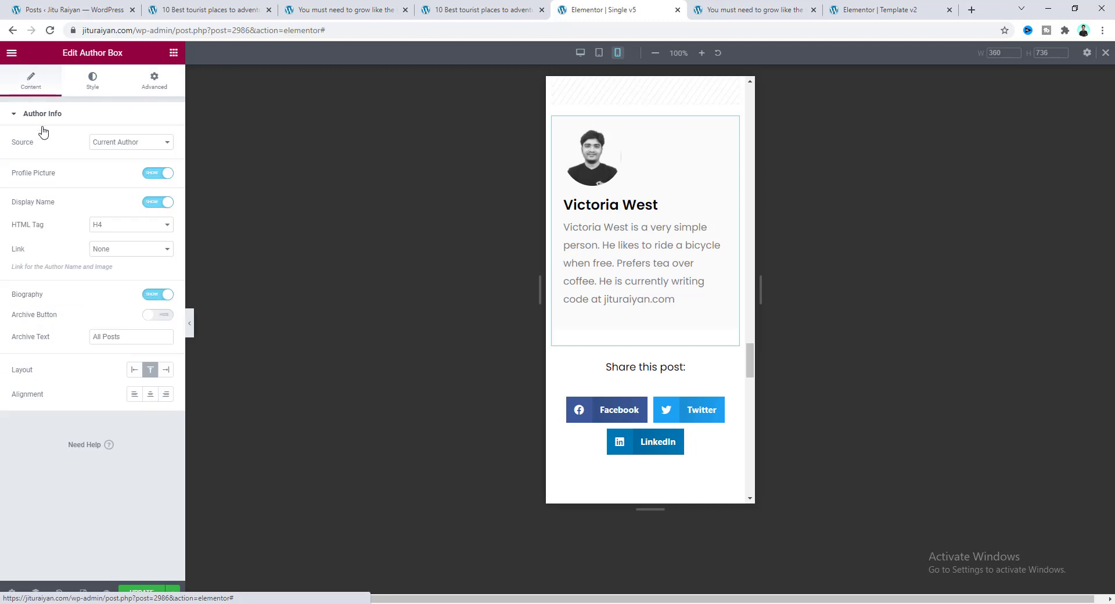
{"action": "left_click", "coordinate": [152, 394]}
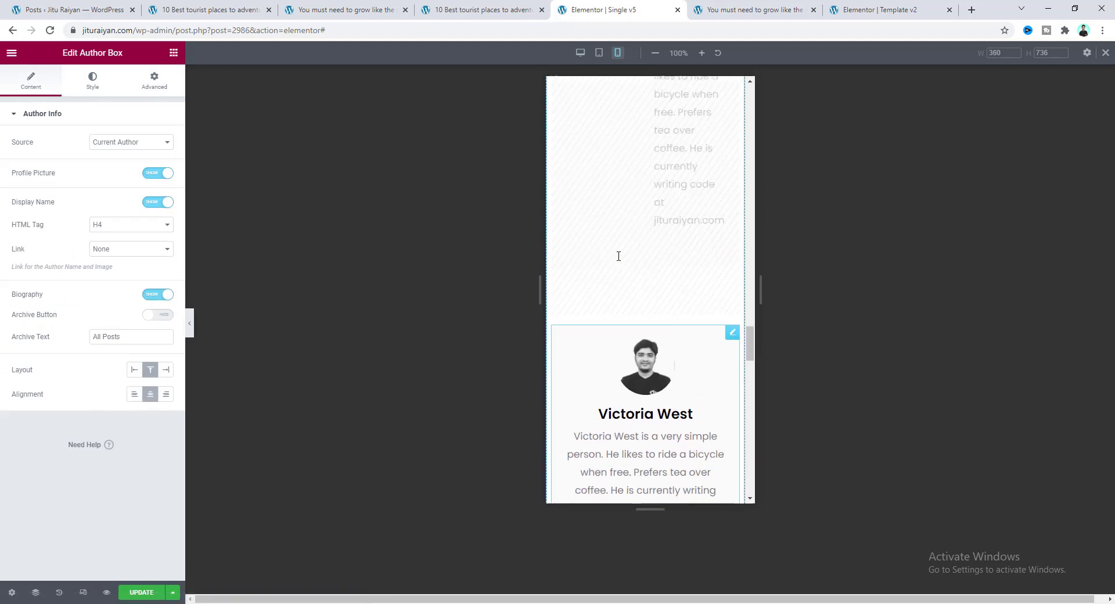
Set the mobile font size of the "You may also like" heading to 30 px
{"action": "scroll", "coordinate": [561, 301], "scroll_direction": "down", "scroll_amount": 4}
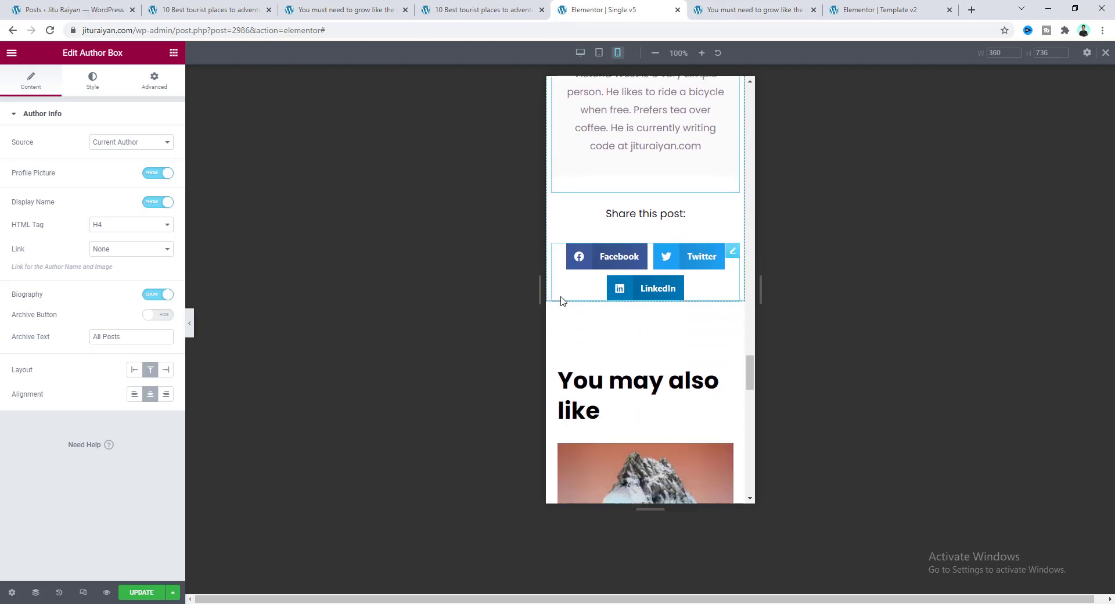
{"action": "scroll", "coordinate": [561, 300], "scroll_direction": "down", "scroll_amount": 3}
{"action": "left_click", "coordinate": [610, 255]}
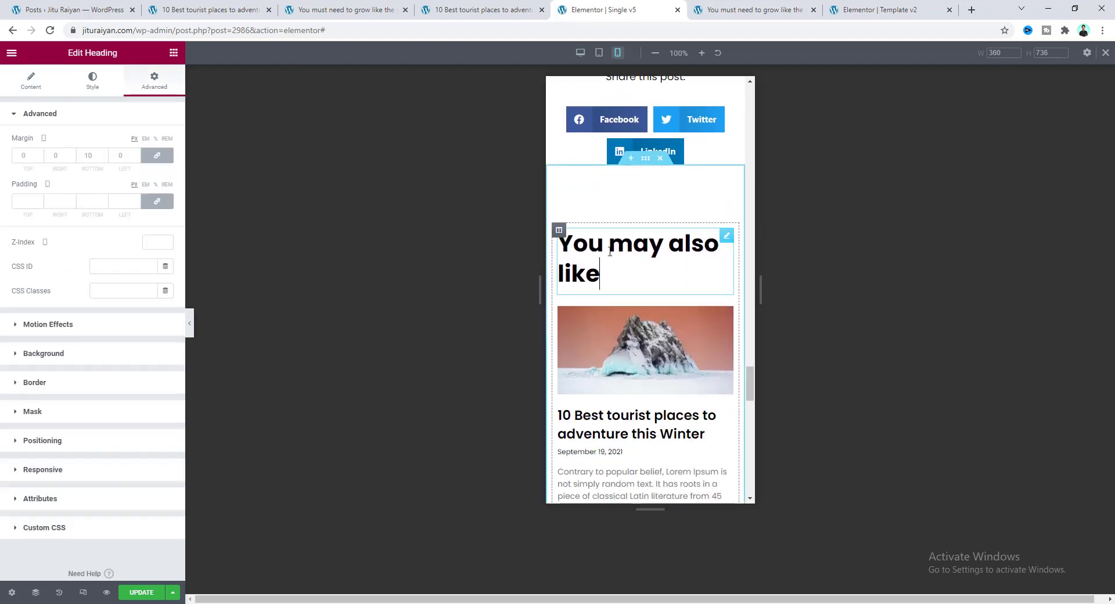
{"action": "left_click", "coordinate": [92, 82]}
{"action": "left_click", "coordinate": [166, 167]}
{"action": "double_click", "coordinate": [148, 258]}
{"action": "type", "text": "30"}
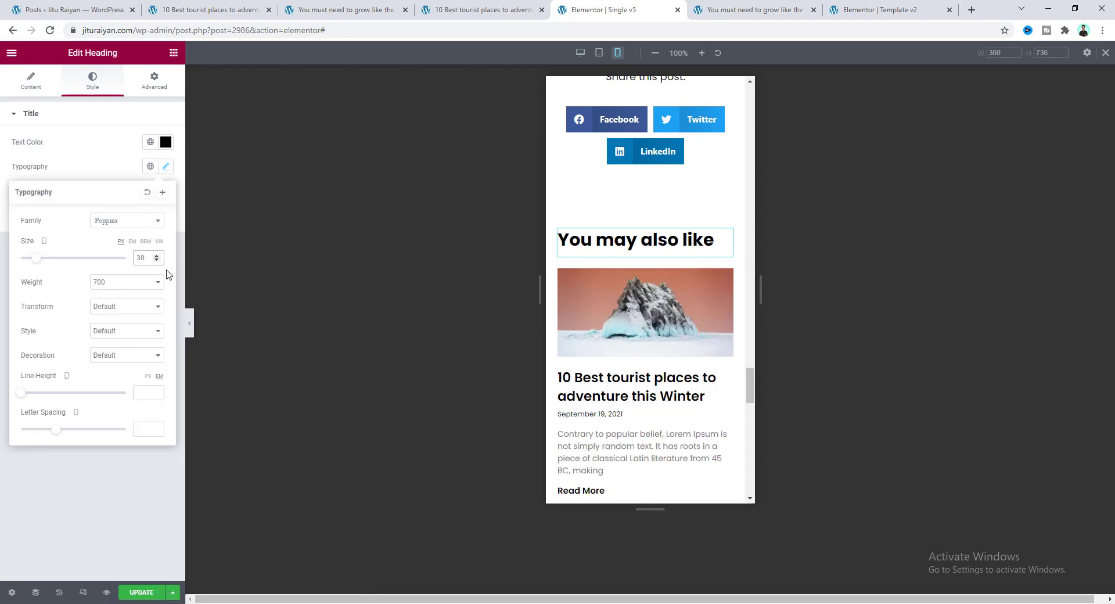
Review the whole template in mobile view, from the related posts and footer up to the post title
{"action": "scroll", "coordinate": [610, 360], "scroll_direction": "down", "scroll_amount": 5}
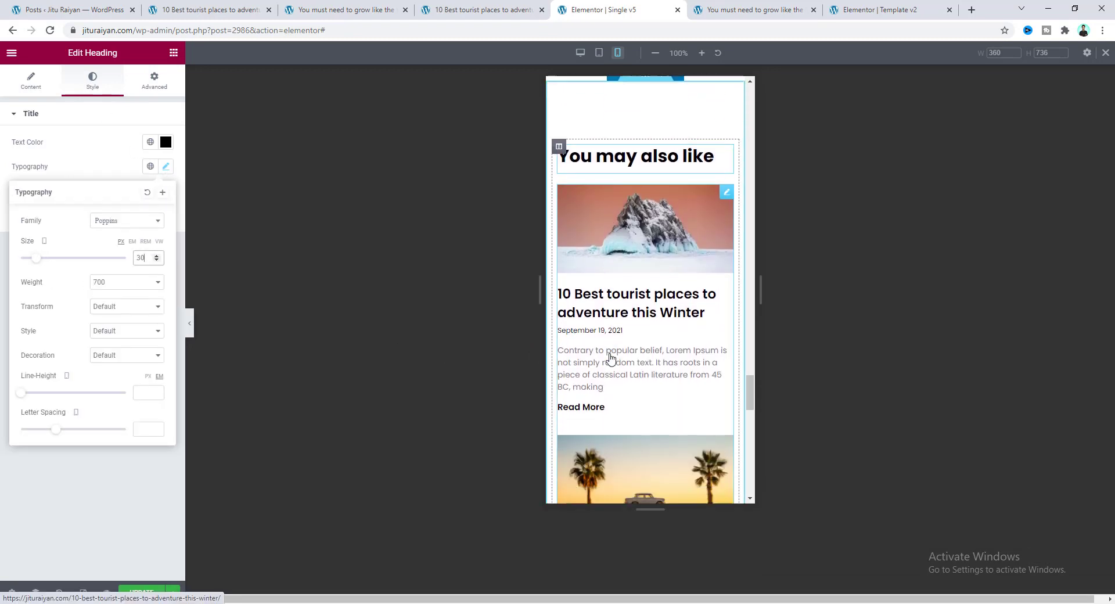
{"action": "scroll", "coordinate": [615, 372], "scroll_direction": "down", "scroll_amount": 6}
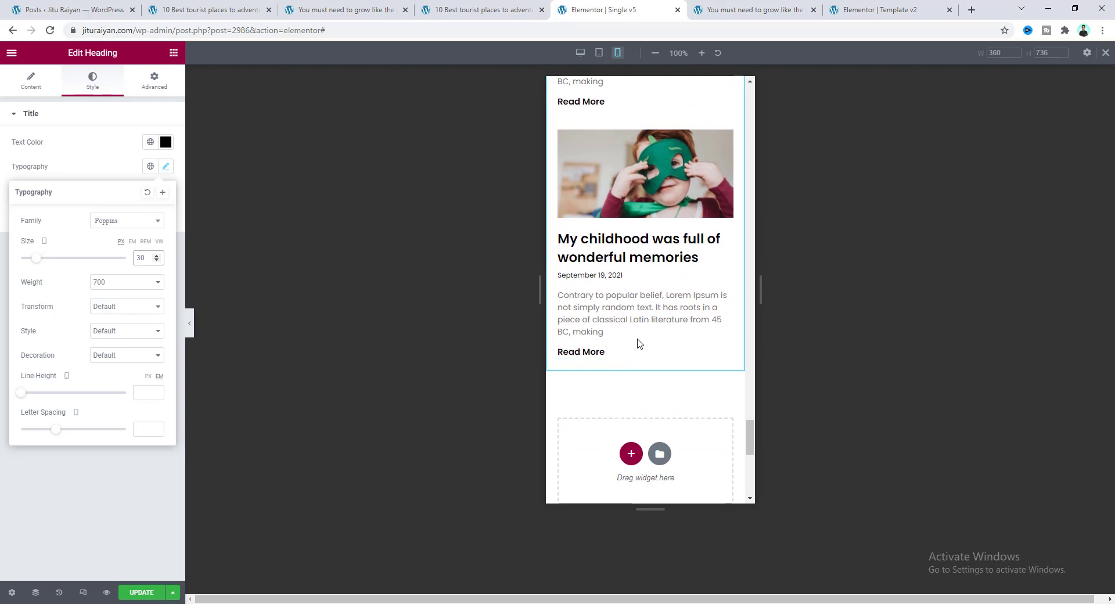
{"action": "scroll", "coordinate": [652, 280], "scroll_direction": "up", "scroll_amount": 8}
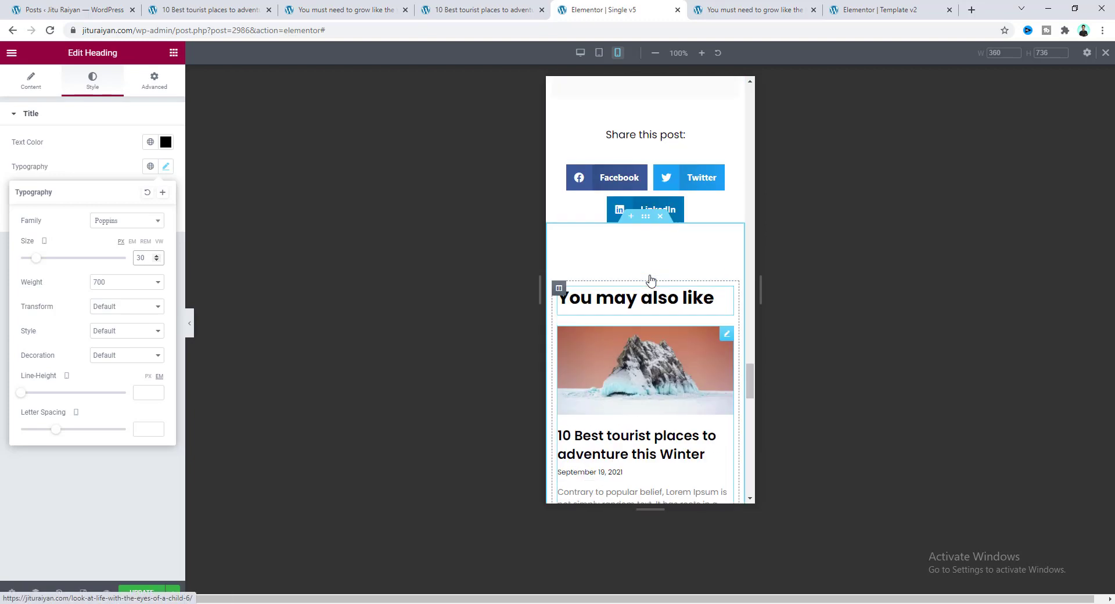
{"action": "scroll", "coordinate": [653, 281], "scroll_direction": "down", "scroll_amount": 4}
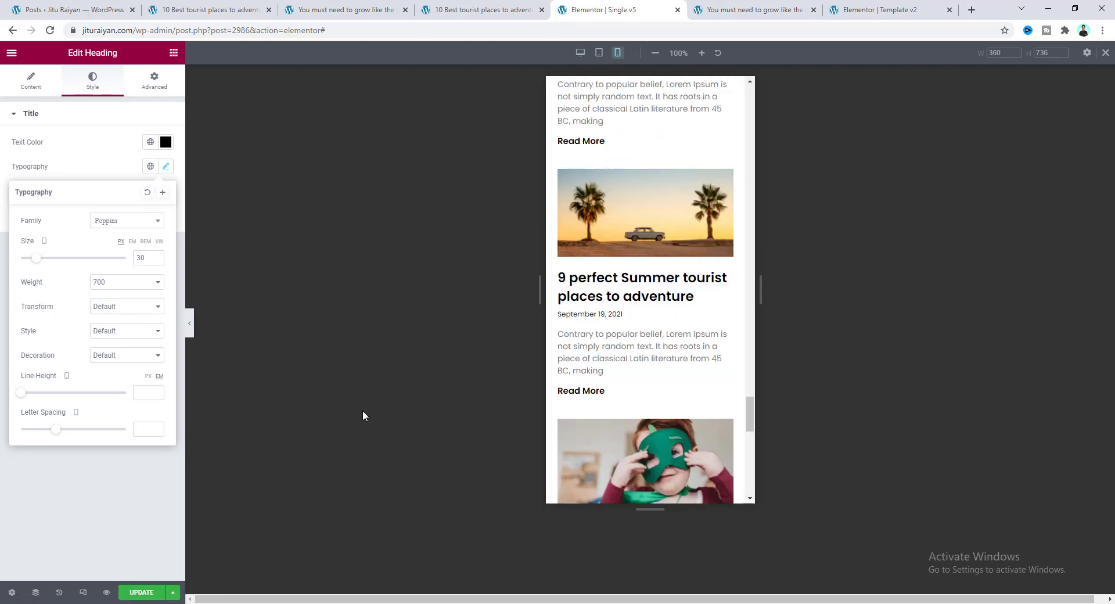
{"action": "left_click", "coordinate": [191, 323]}
{"action": "scroll", "coordinate": [567, 354], "scroll_direction": "down", "scroll_amount": 10}
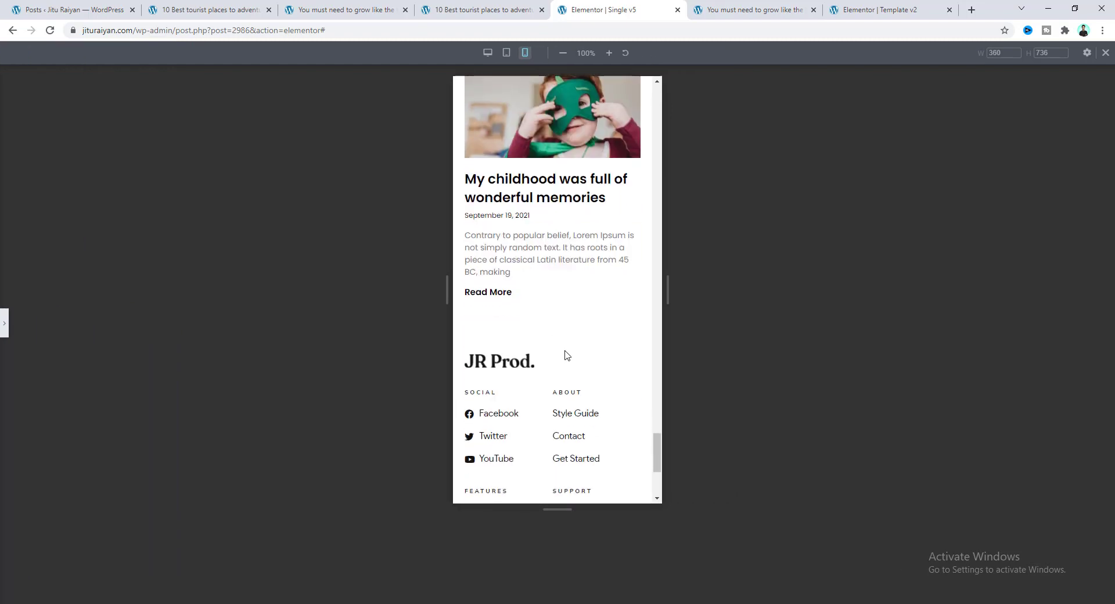
{"action": "scroll", "coordinate": [567, 355], "scroll_direction": "up", "scroll_amount": 10}
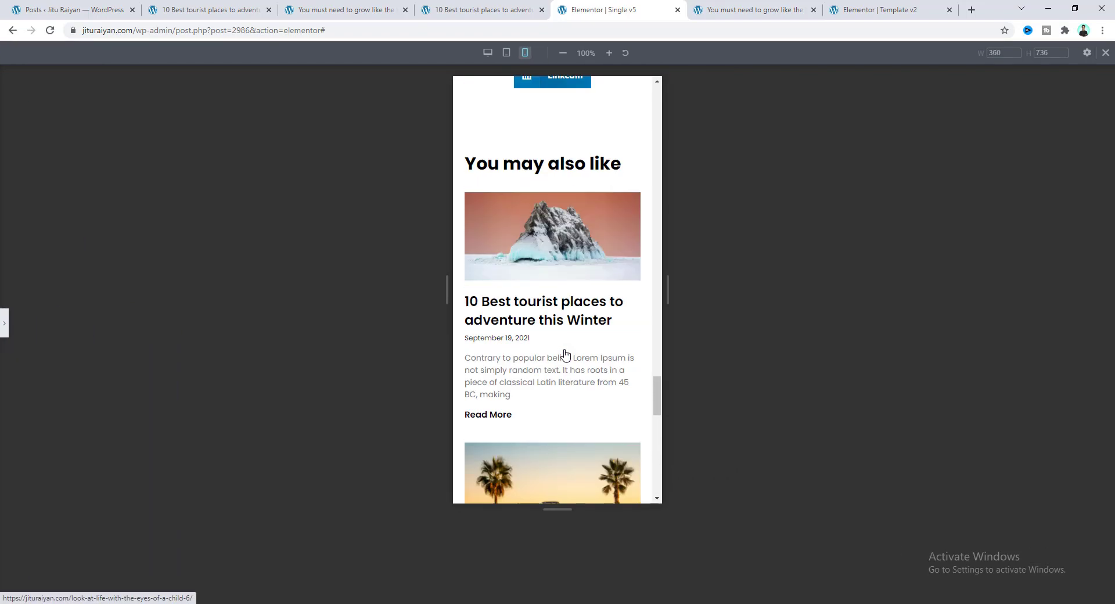
{"action": "scroll", "coordinate": [563, 352], "scroll_direction": "up", "scroll_amount": 15}
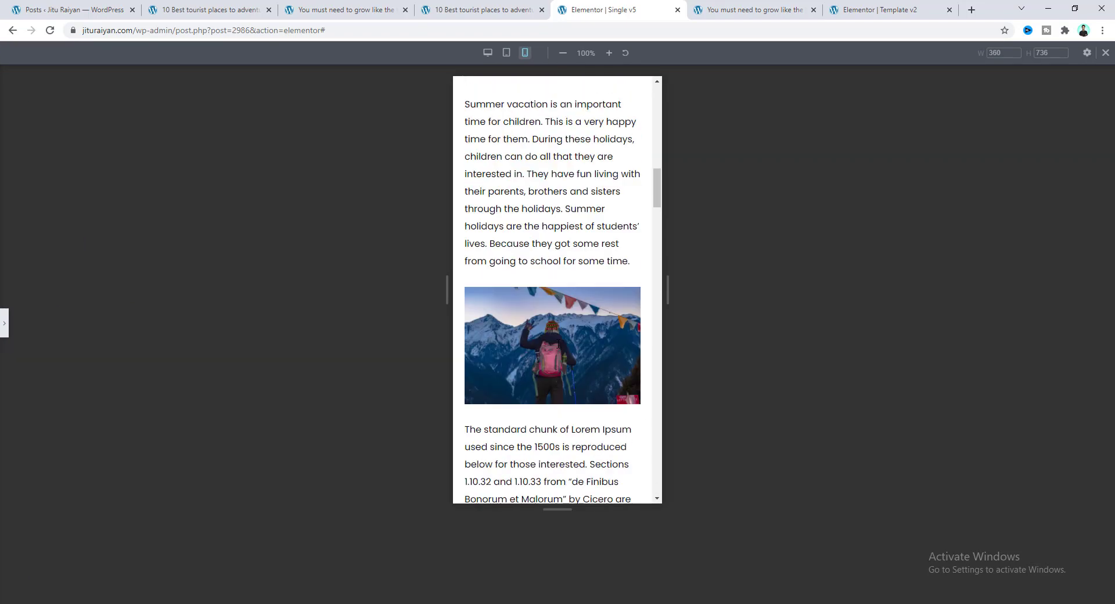
{"action": "scroll", "coordinate": [555, 347], "scroll_direction": "up", "scroll_amount": 5}
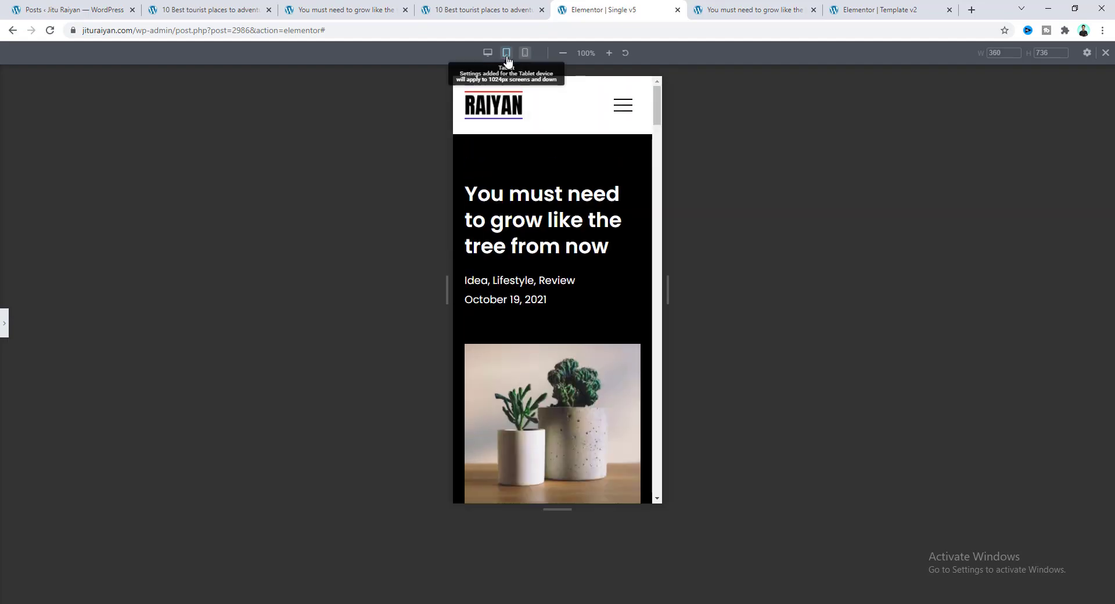
Check the template's layout from header to footer in tablet view and in desktop view
{"action": "left_click", "coordinate": [506, 53]}
{"action": "scroll", "coordinate": [567, 155], "scroll_direction": "down", "scroll_amount": 20}
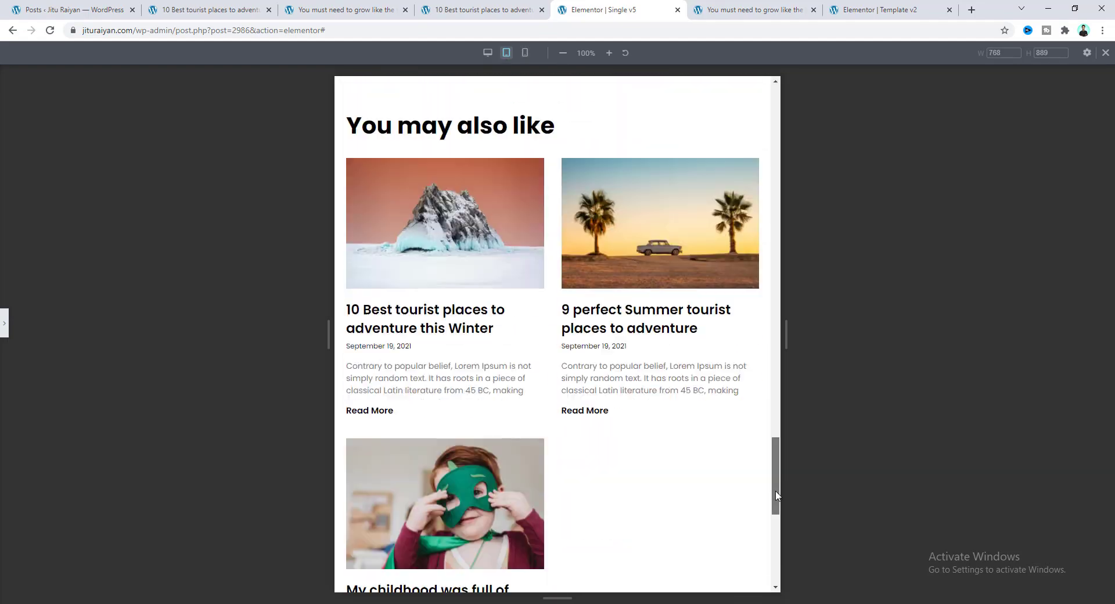
{"action": "left_click_drag", "start_coordinate": [777, 495], "coordinate": [763, 111]}
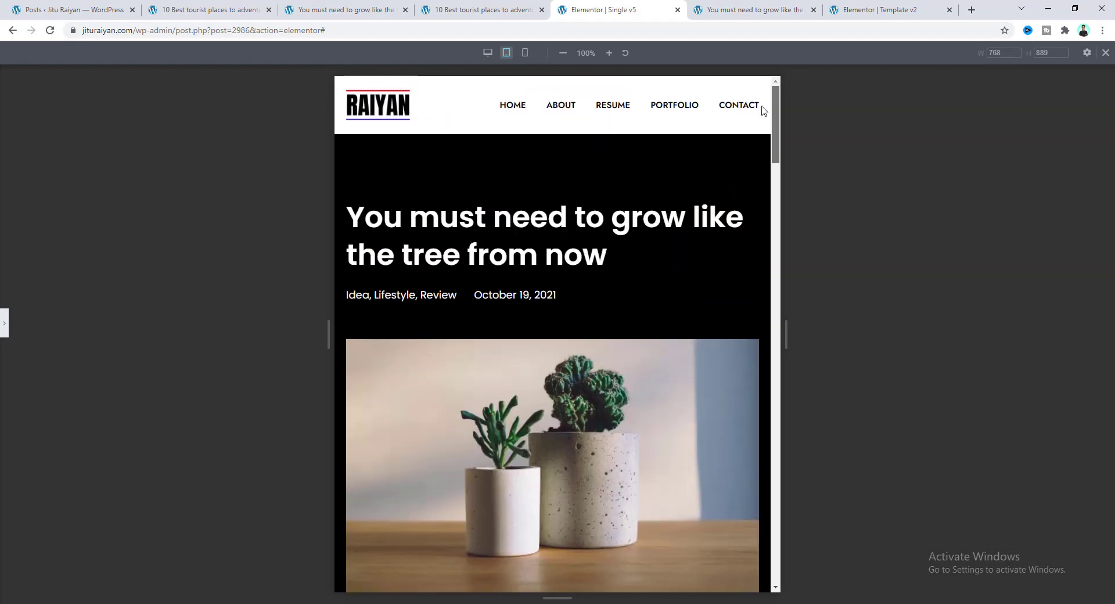
{"action": "left_click", "coordinate": [488, 52]}
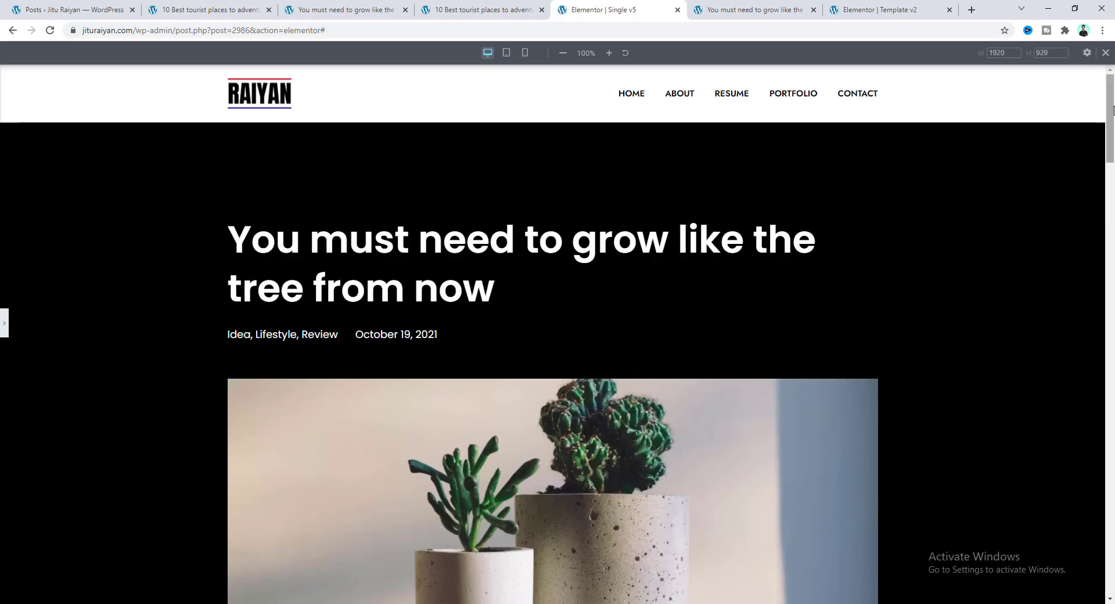
{"action": "left_click_drag", "start_coordinate": [1111, 110], "coordinate": [1111, 525]}
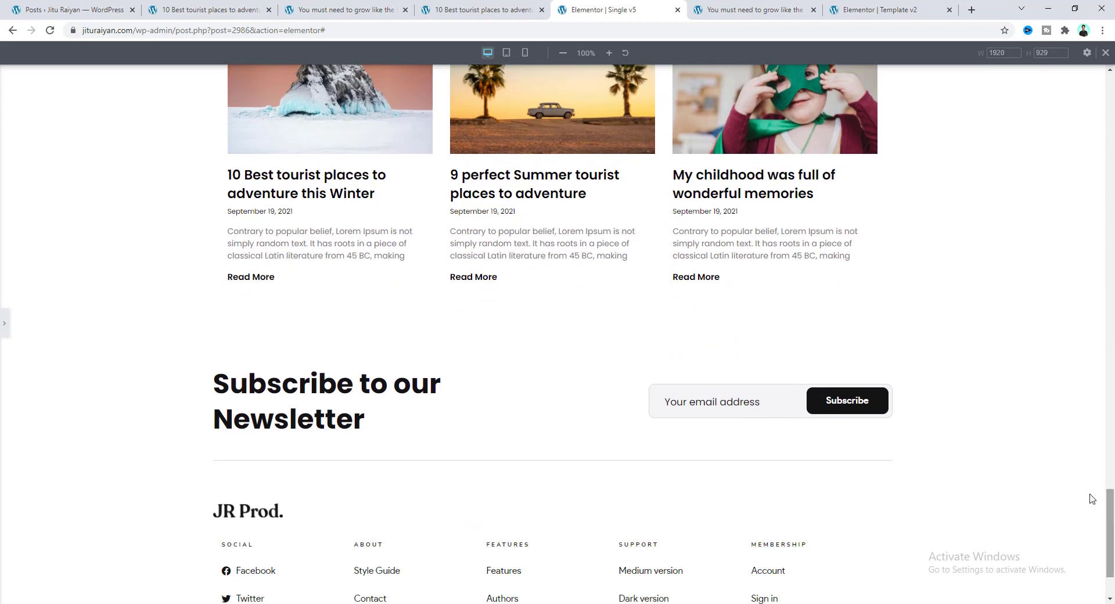
{"action": "scroll", "coordinate": [1003, 406], "scroll_direction": "down", "scroll_amount": 2}
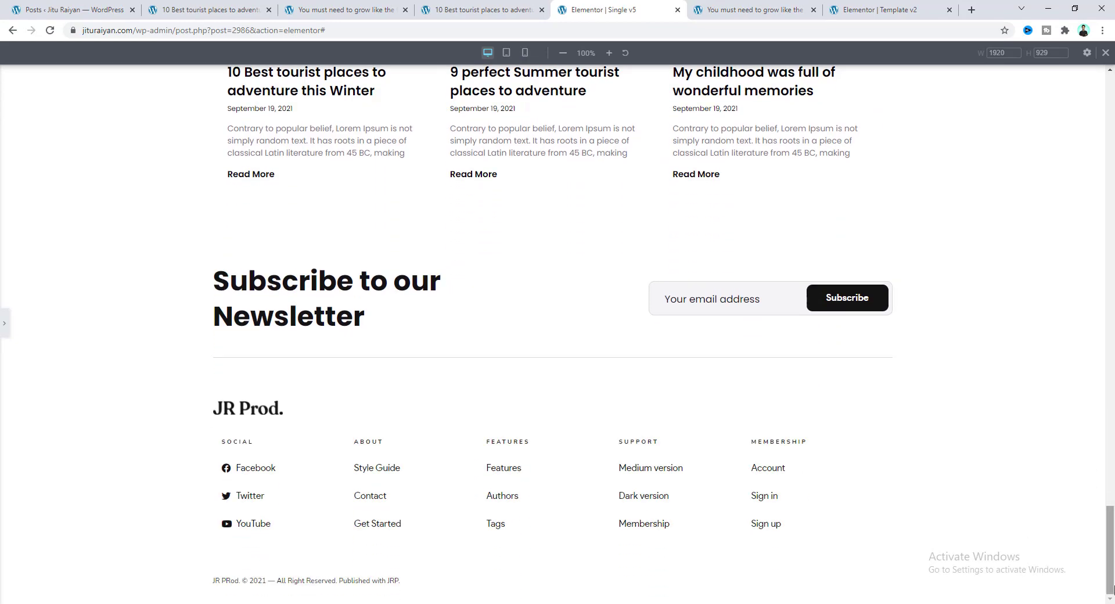
{"action": "scroll", "coordinate": [741, 339], "scroll_direction": "up", "scroll_amount": 20}
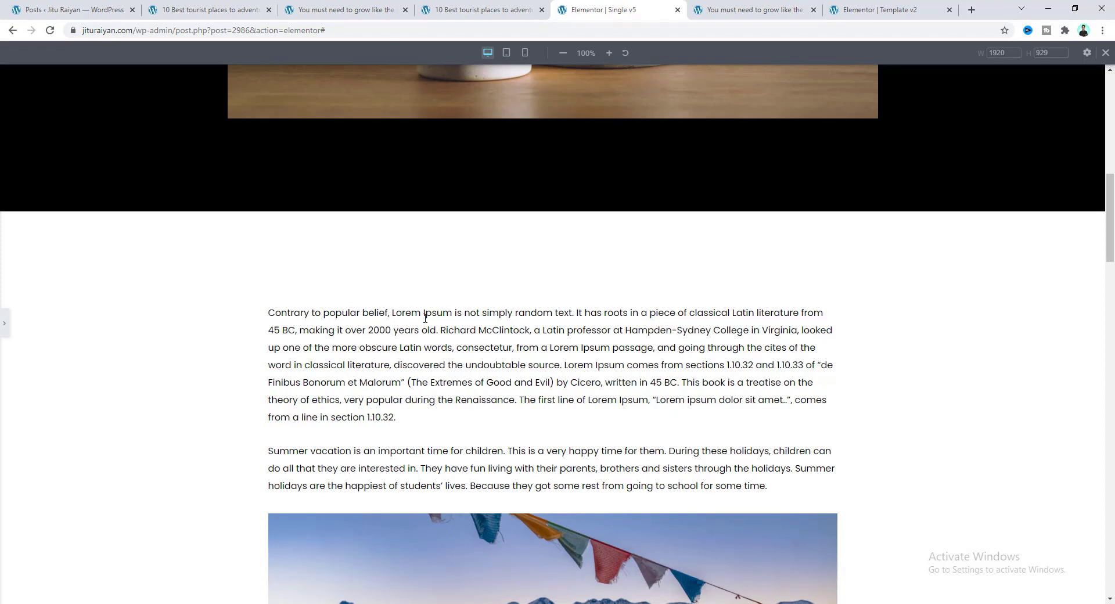
From the posts list, open "10 Best tourist places to adventure this Winter" for editing with Elementor
{"action": "left_click", "coordinate": [69, 7]}
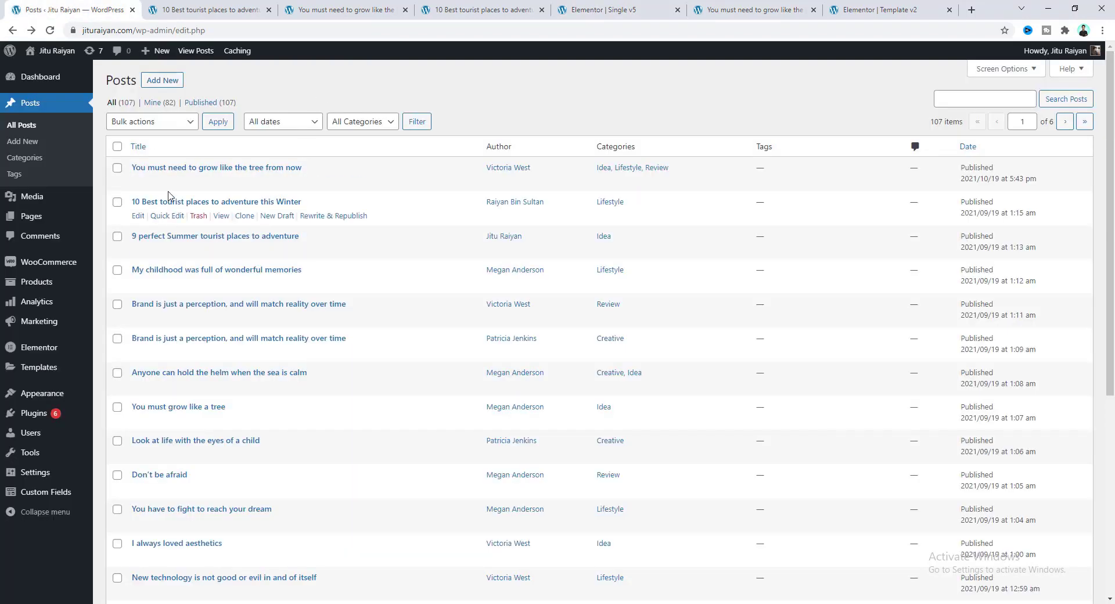
{"action": "left_click", "coordinate": [246, 203]}
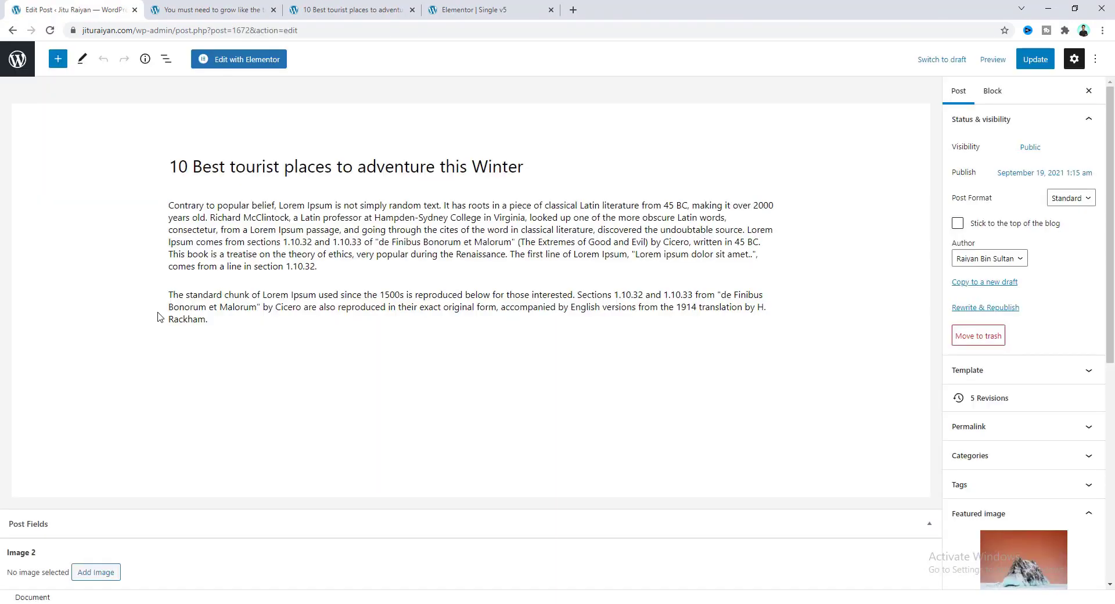
{"action": "left_click", "coordinate": [240, 70]}
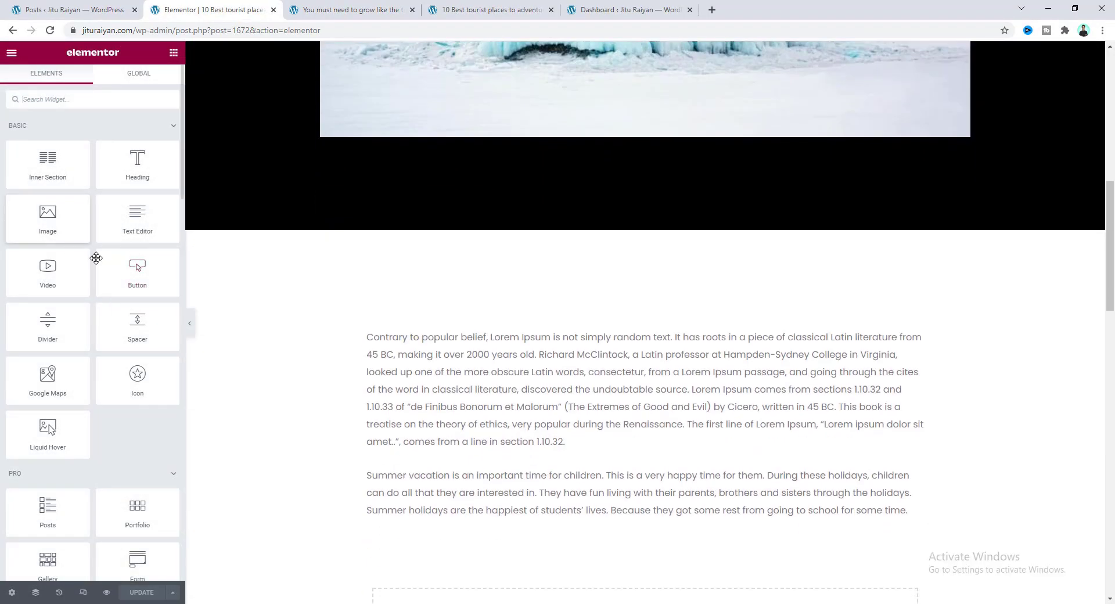
Delete the post's existing text and add a Text Editor widget with placeholder text starting "Kaccum san pericula usu an" in its place
{"action": "scroll", "coordinate": [477, 244], "scroll_direction": "down", "scroll_amount": 2}
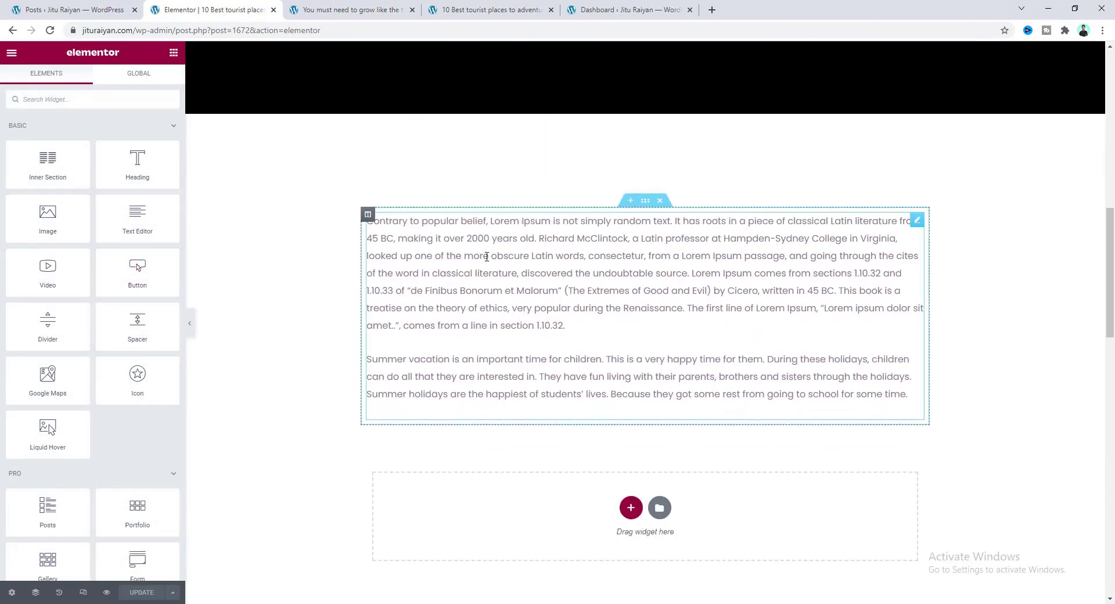
{"action": "right_click", "coordinate": [486, 257]}
{"action": "left_click", "coordinate": [511, 427]}
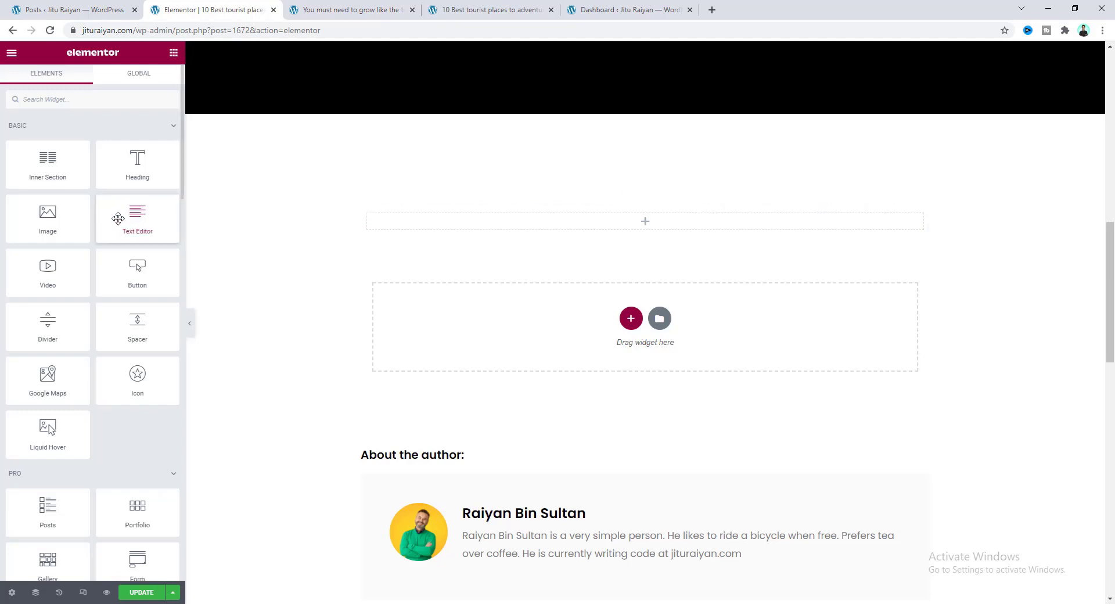
{"action": "left_click_drag", "start_coordinate": [129, 211], "coordinate": [453, 218]}
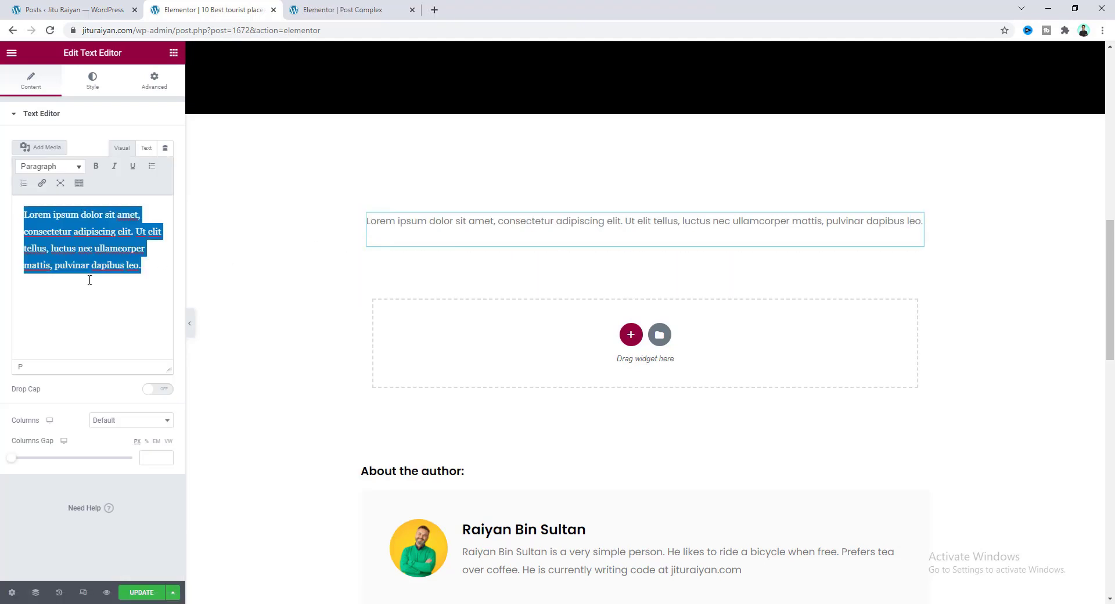
{"action": "type", "text": "Kaccum san pericula usu an, in pri dolorum denique. Cu movet debitis cum. Vix paulo evertitur cu, conceptam constituam te his, meis euismod sed ad. Partem suscipit cu cum. Vix no prodesset complectitur conclud aturque, dicam perfecto eu per, ne vis eleifend expetenda. Idque petentium laboramus mea id, mei at minim labores. Tollit ullamcorper ius cu, eos malis clita luptatum ei, vix ullum forensibus an. Esse option singulis id nec, nam eruditi ornatus at. Eam soluta dicunt cu. Est ad oporteat appellantur, per dicta pertinax cu. Iusto quando conceptam vim ad, an sed explicari appellantur. Augue utamur lobortis vim ne."}
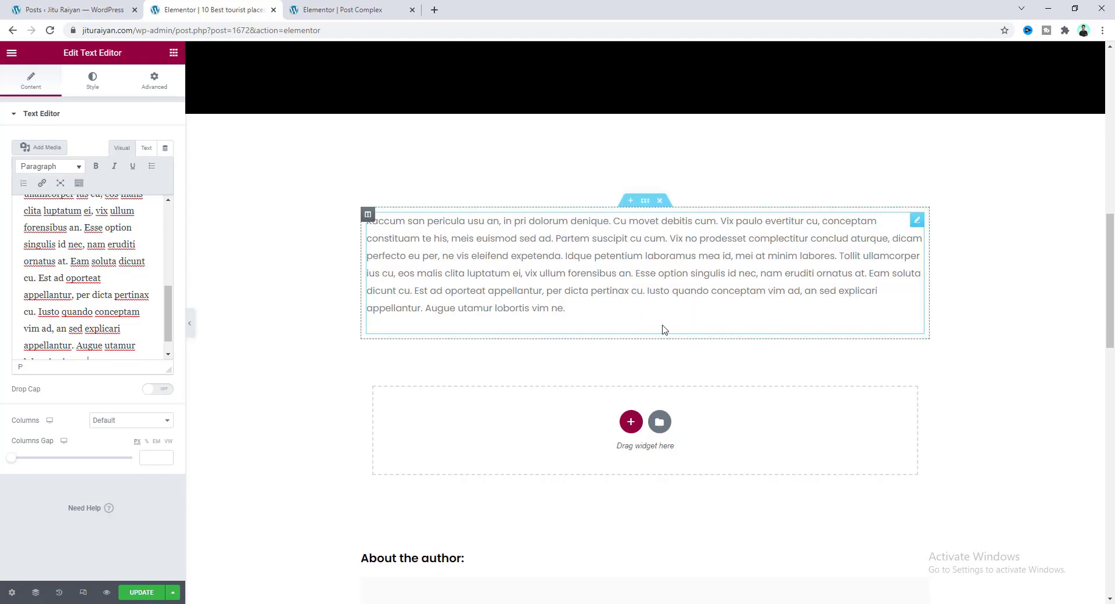
Add a two-column inner section below the text and place an Image Box widget in its first column
{"action": "left_click", "coordinate": [173, 53]}
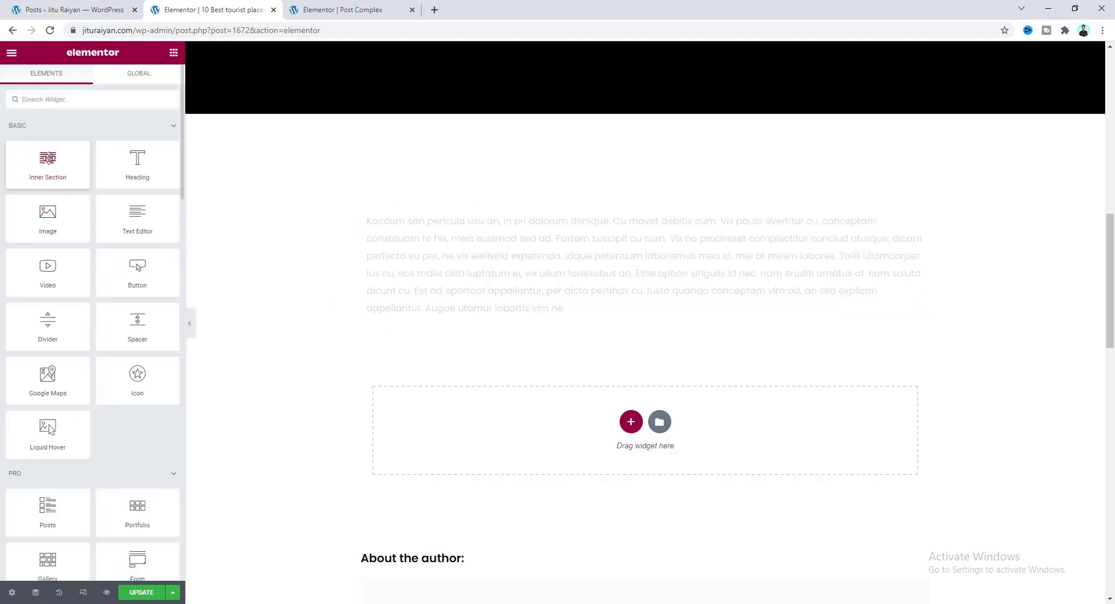
{"action": "left_click_drag", "start_coordinate": [48, 160], "coordinate": [597, 334]}
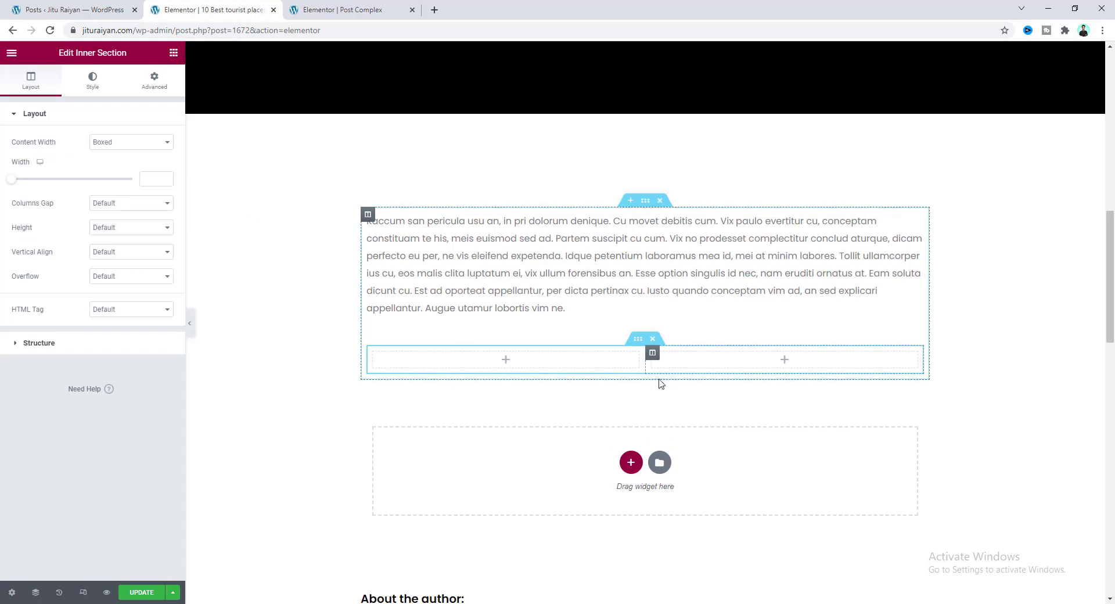
{"action": "left_click", "coordinate": [173, 53]}
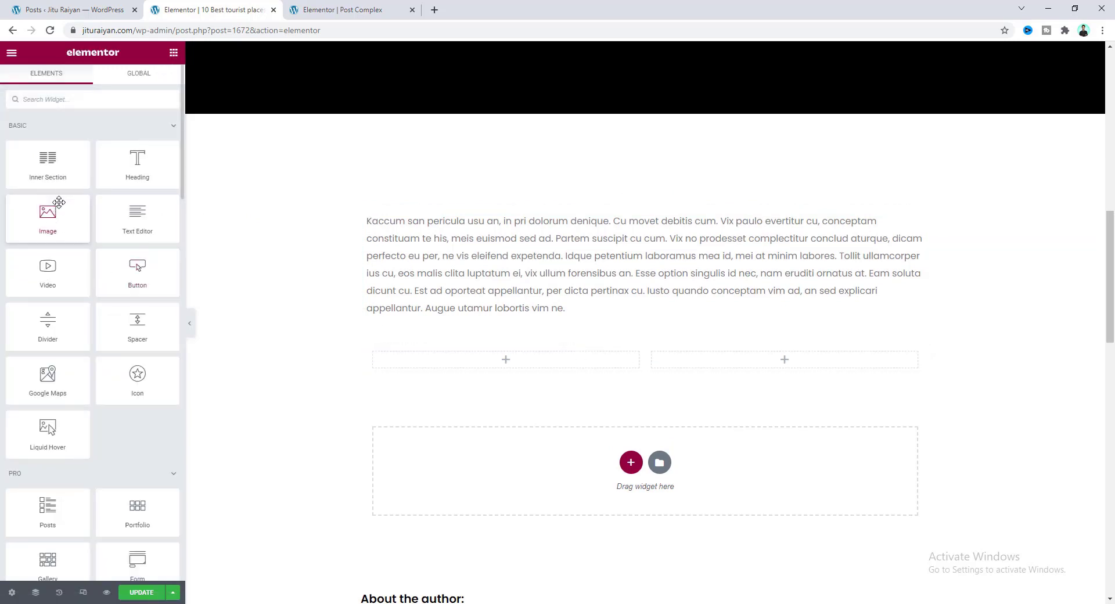
{"action": "left_click", "coordinate": [89, 106]}
{"action": "type", "text": "ima"}
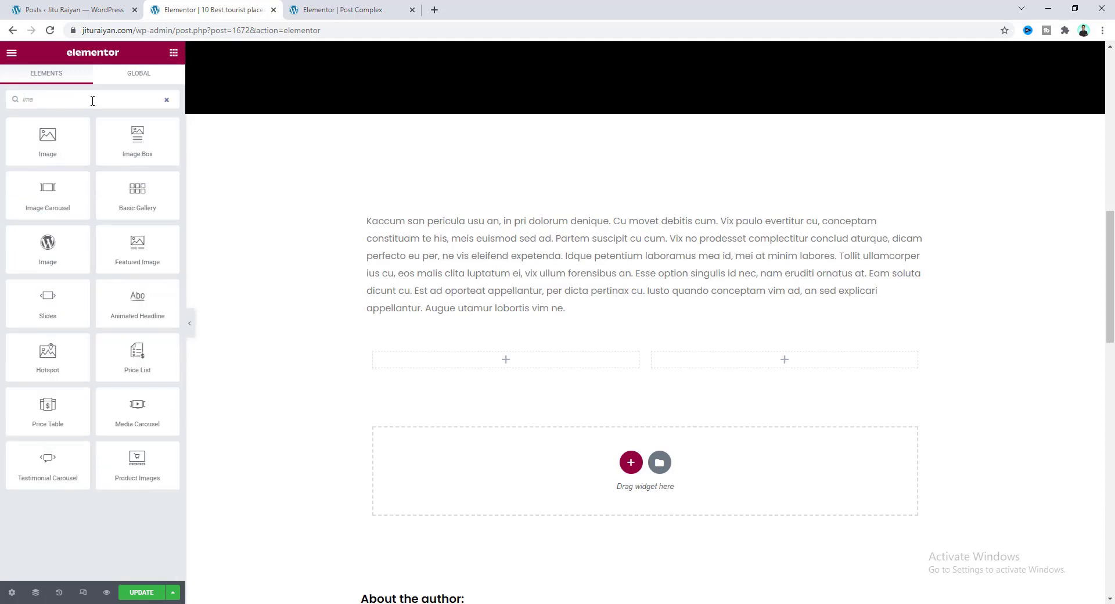
{"action": "left_click_drag", "start_coordinate": [137, 142], "coordinate": [474, 369]}
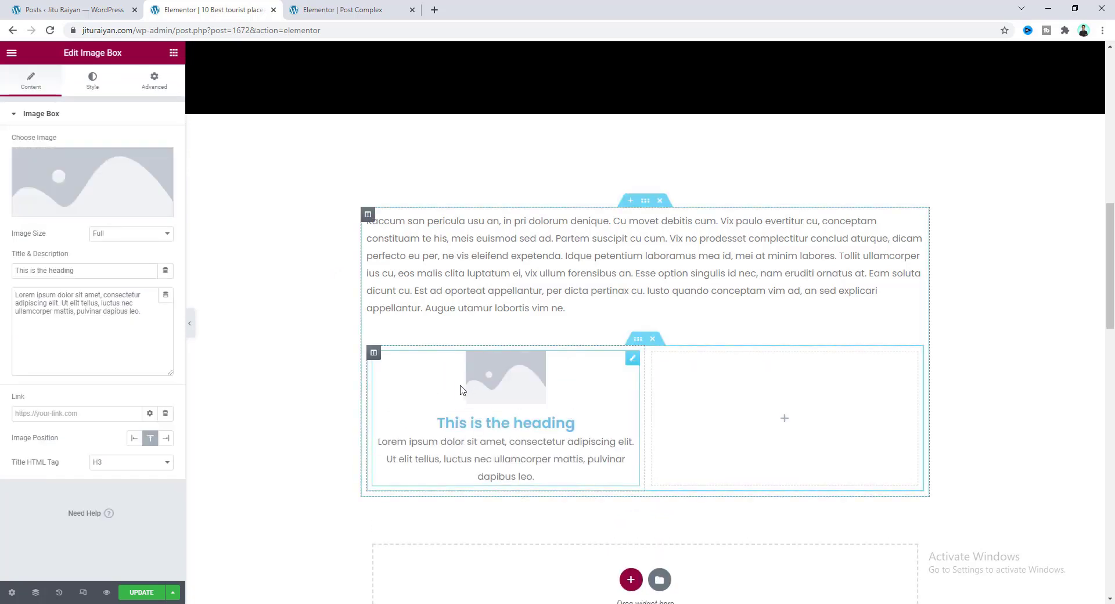
Clear the image box's description and set its title to "Kanchan Gangha"
{"action": "left_click_drag", "start_coordinate": [142, 314], "coordinate": [12, 294]}
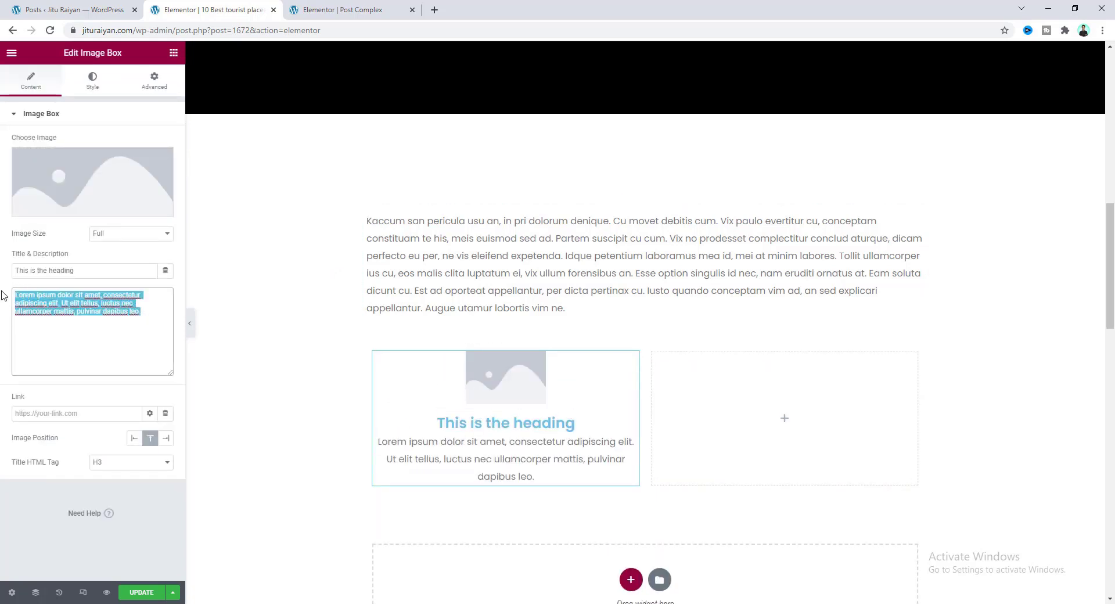
{"action": "key", "text": "BackSpace"}
{"action": "left_click_drag", "start_coordinate": [90, 267], "coordinate": [14, 274]}
{"action": "type", "text": "Kanchan Gangha"}
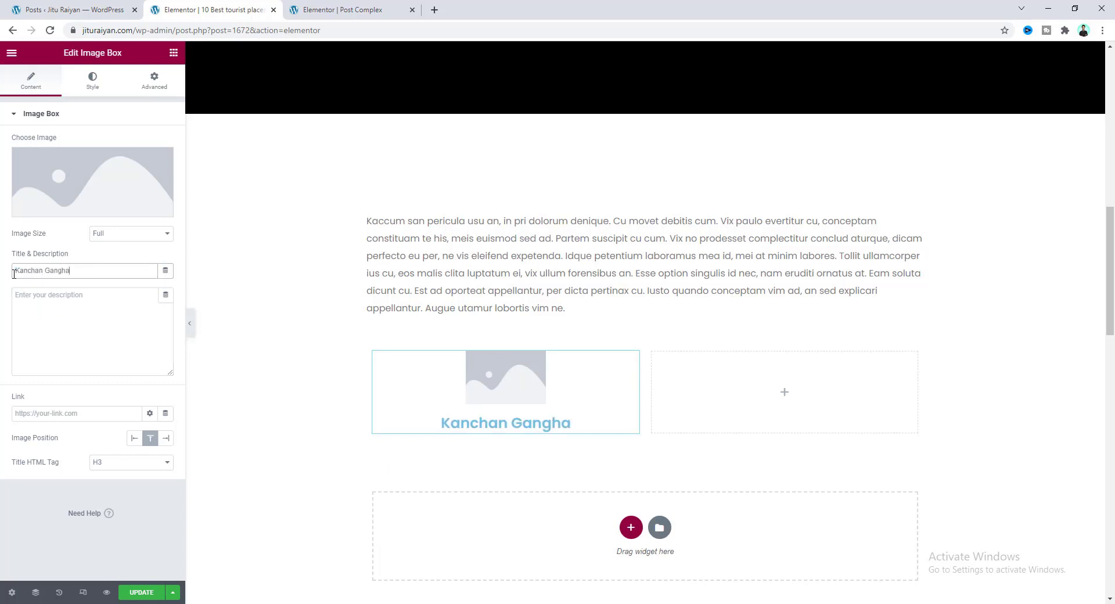
Insert the snowy rock towers photo from the media library into the image box and set the image width to 100%
{"action": "left_click", "coordinate": [94, 180]}
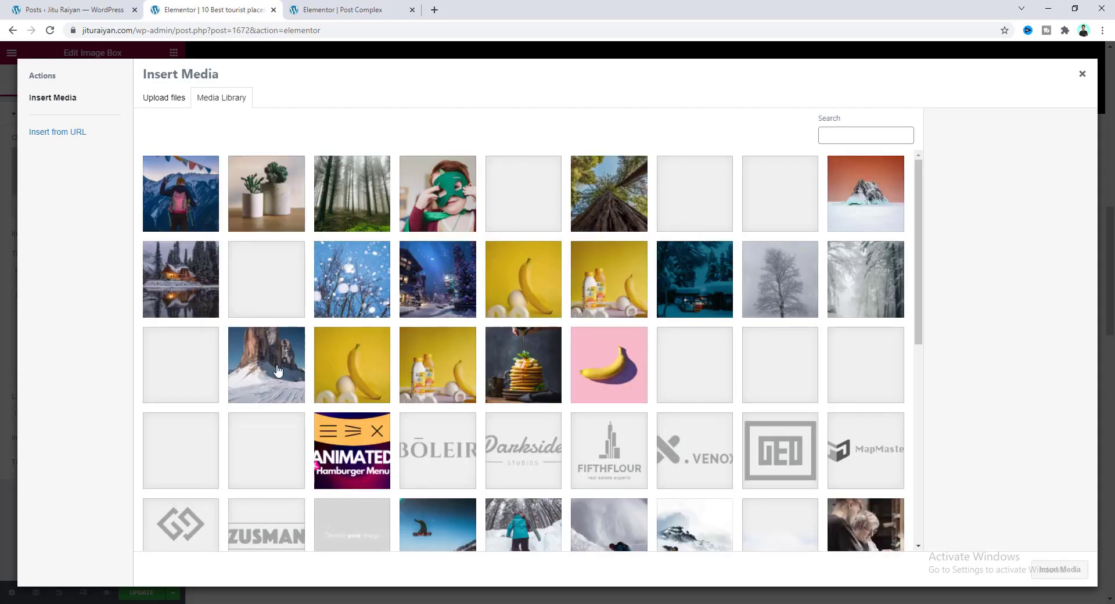
{"action": "left_click", "coordinate": [267, 369]}
{"action": "left_click", "coordinate": [1048, 569]}
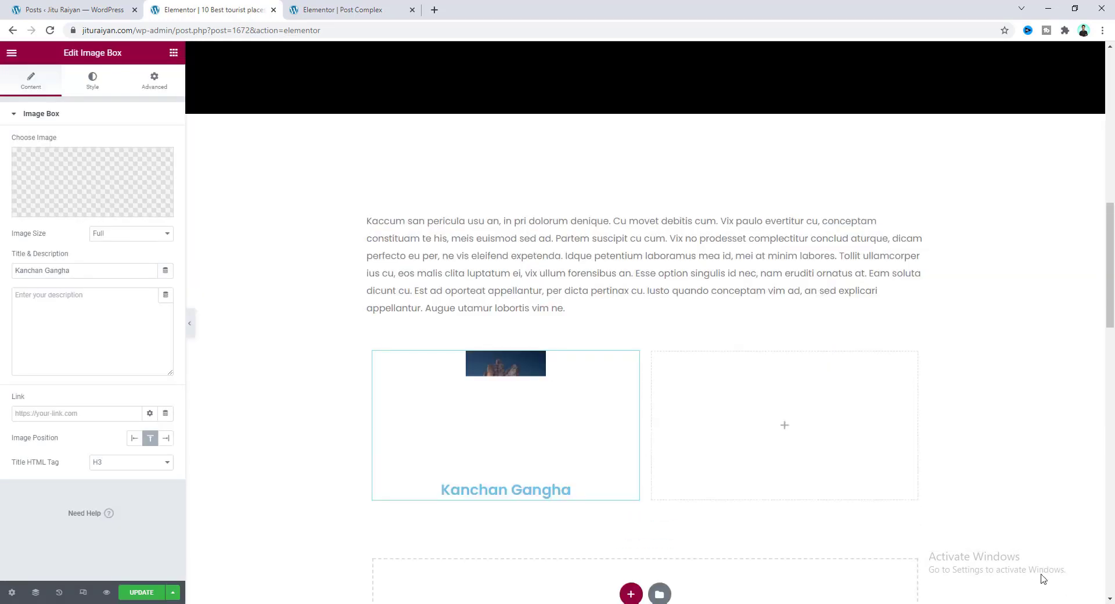
{"action": "left_click", "coordinate": [92, 86]}
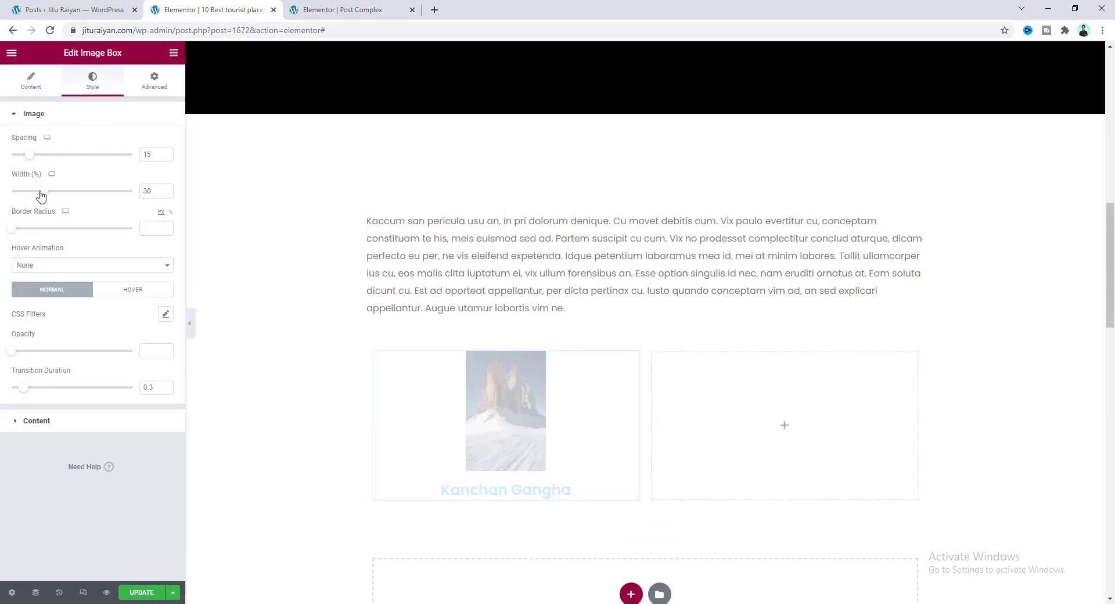
{"action": "left_click_drag", "start_coordinate": [37, 192], "coordinate": [158, 190]}
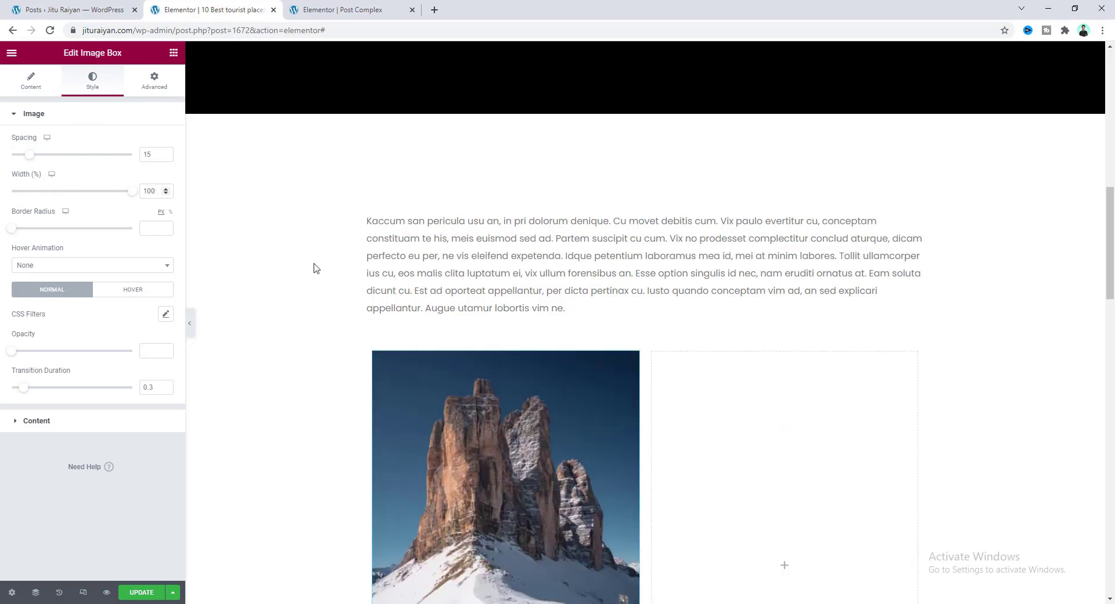
Give the Kanchan Gangha image box a custom positioning width of 340 px
{"action": "scroll", "coordinate": [511, 432], "scroll_direction": "down", "scroll_amount": 3}
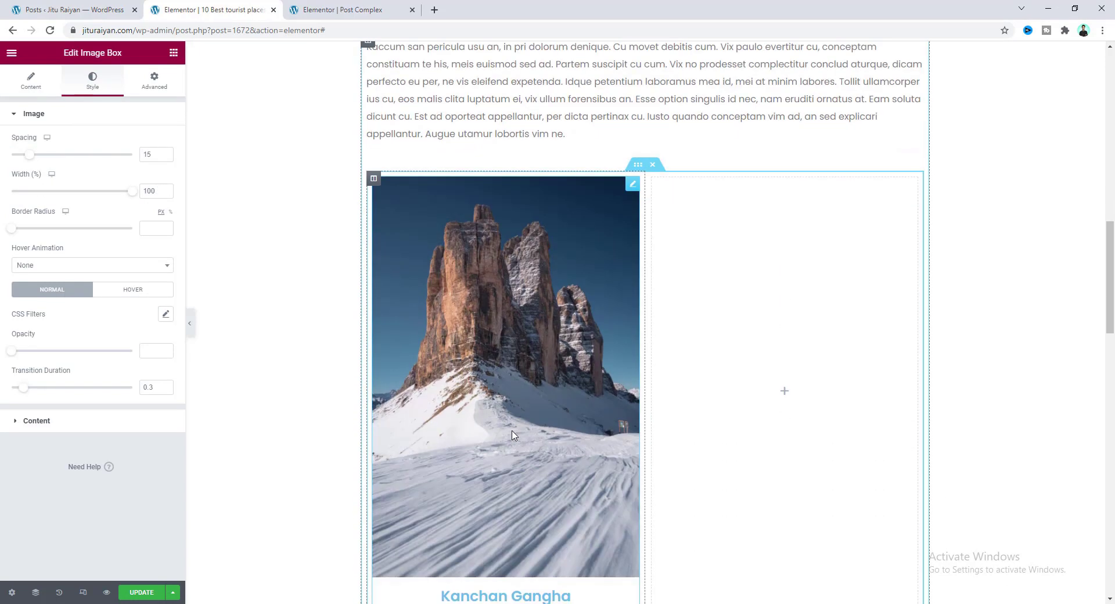
{"action": "left_click", "coordinate": [155, 88]}
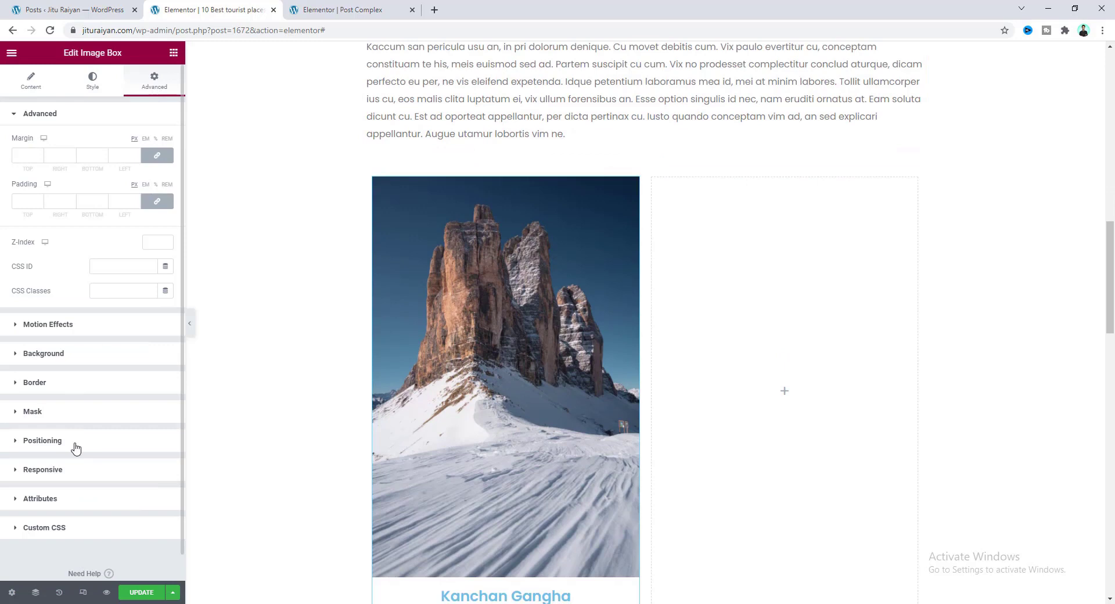
{"action": "left_click", "coordinate": [43, 440]}
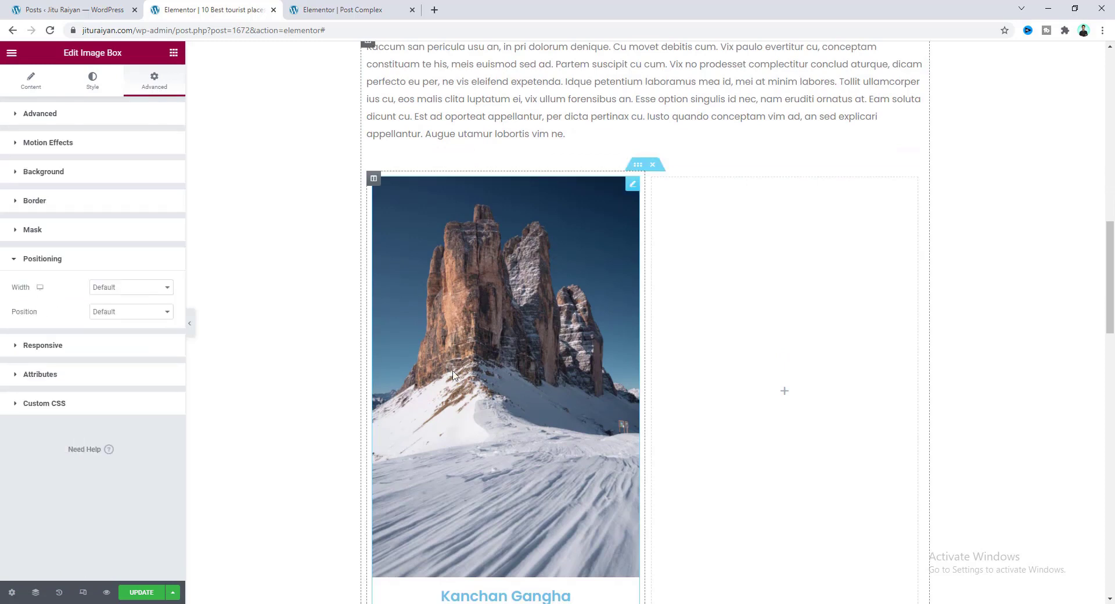
{"action": "left_click", "coordinate": [120, 289]}
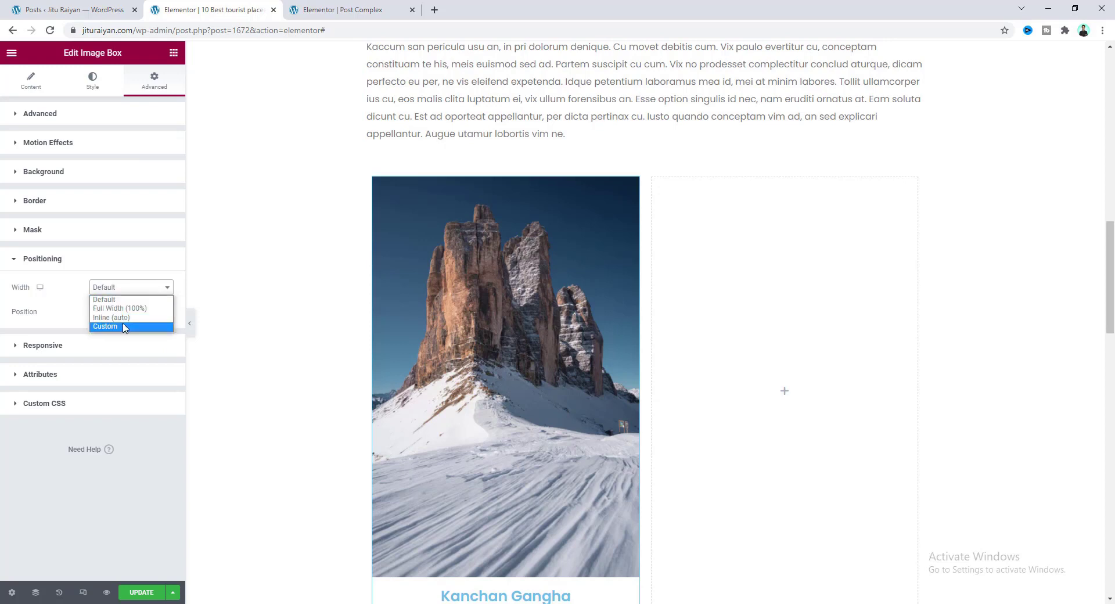
{"action": "left_click", "coordinate": [124, 327]}
{"action": "left_click_drag", "start_coordinate": [14, 329], "coordinate": [53, 330]}
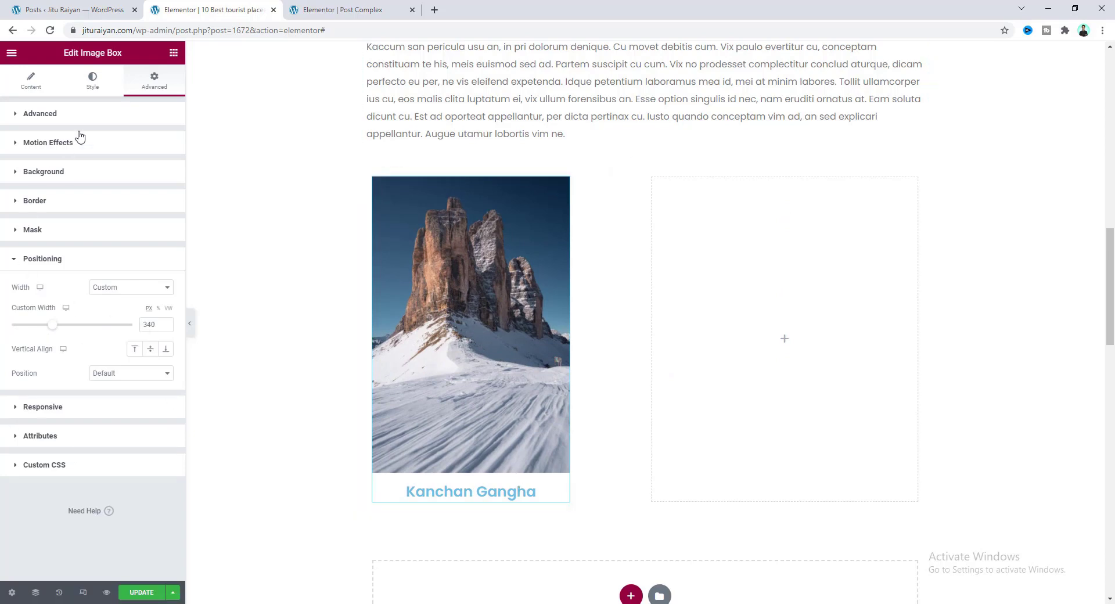
Change the Kanchan Gangha title color to black, #000000
{"action": "left_click", "coordinate": [92, 84]}
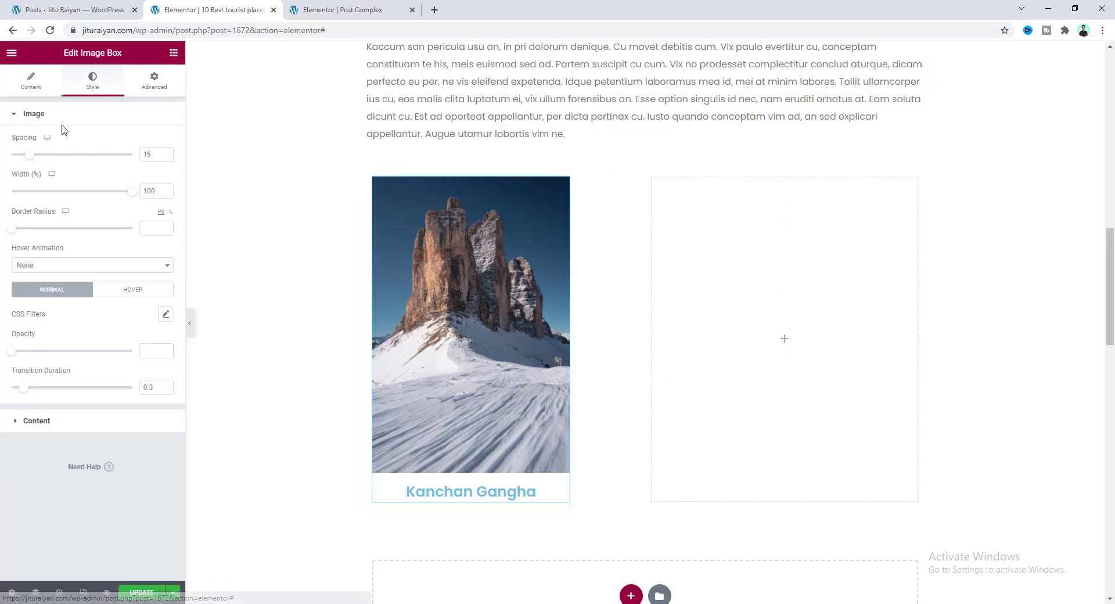
{"action": "left_click", "coordinate": [69, 428]}
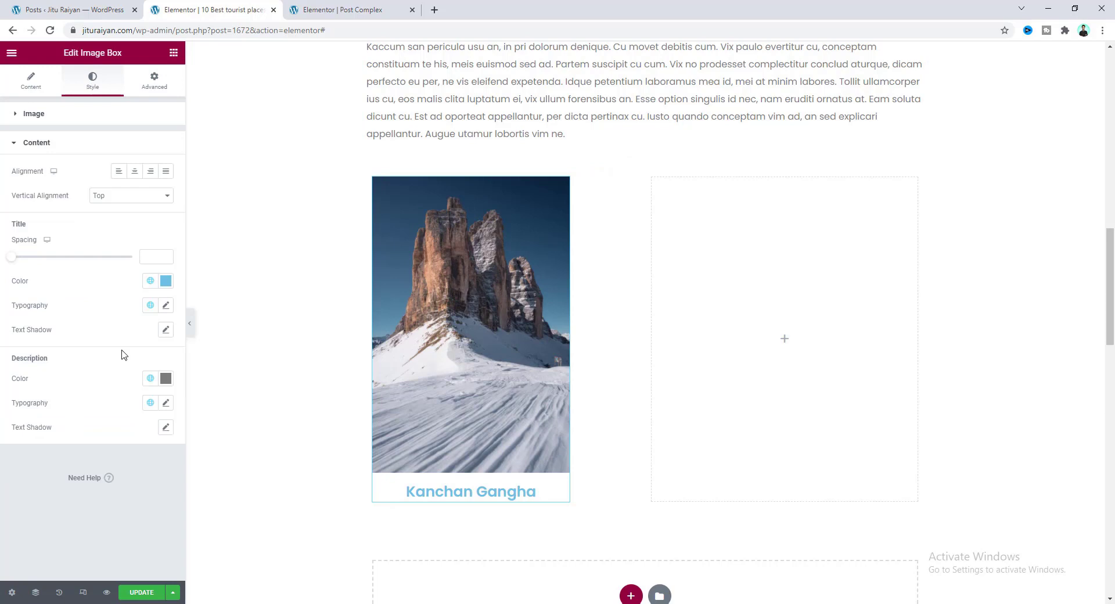
{"action": "left_click", "coordinate": [164, 281]}
{"action": "left_click_drag", "start_coordinate": [64, 415], "coordinate": [20, 433]}
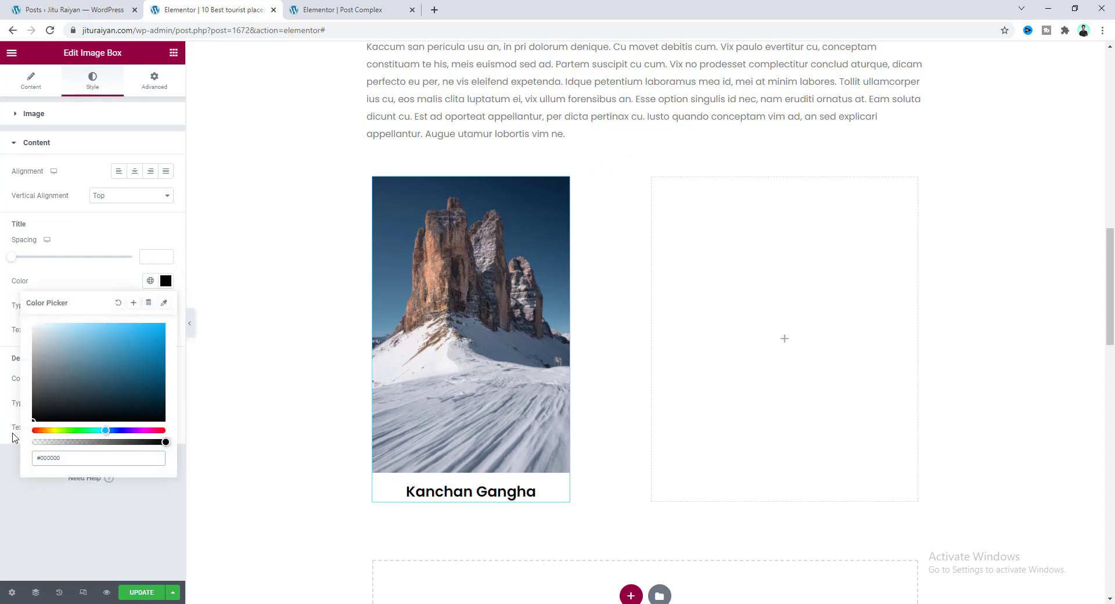
{"action": "left_click", "coordinate": [95, 283]}
Set the image box title's font size to 16 px and align its content to the left
{"action": "left_click", "coordinate": [166, 305]}
{"action": "left_click", "coordinate": [149, 397]}
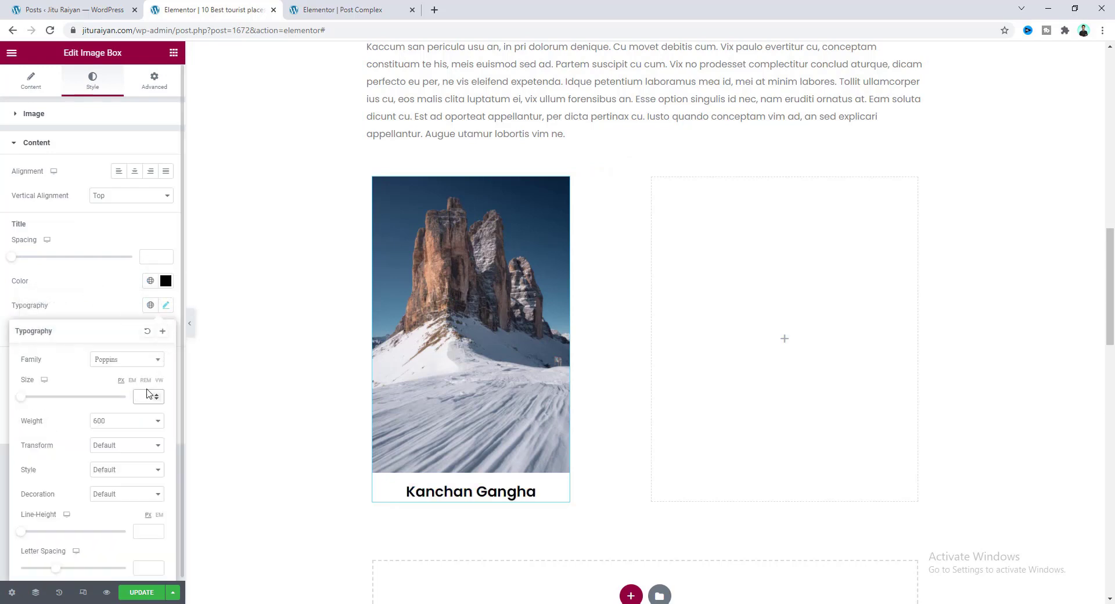
{"action": "type", "text": "16"}
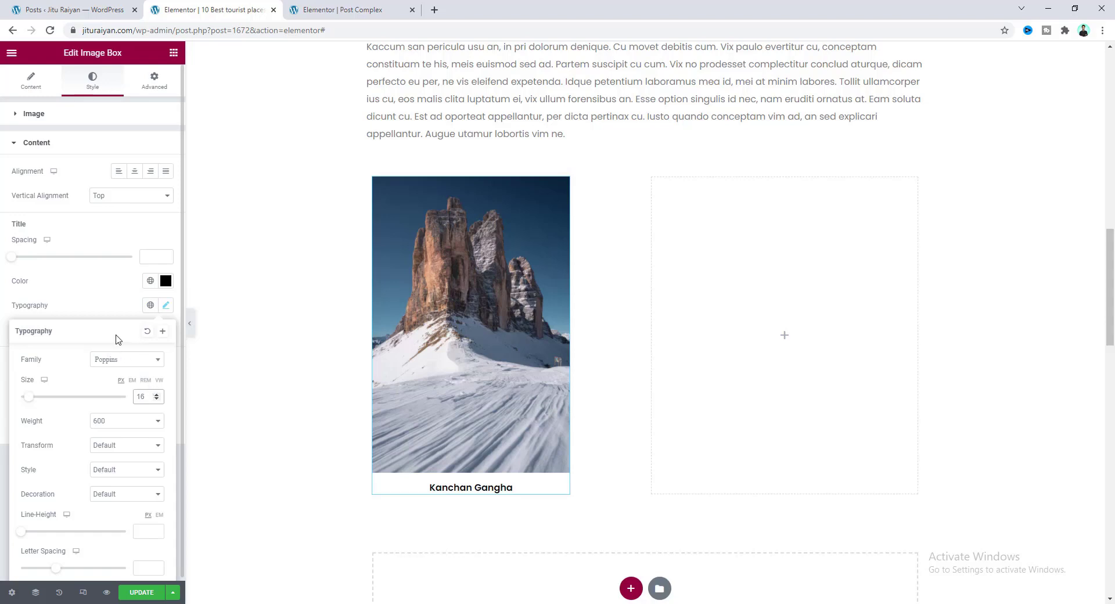
{"action": "left_click", "coordinate": [116, 295]}
{"action": "left_click", "coordinate": [119, 171]}
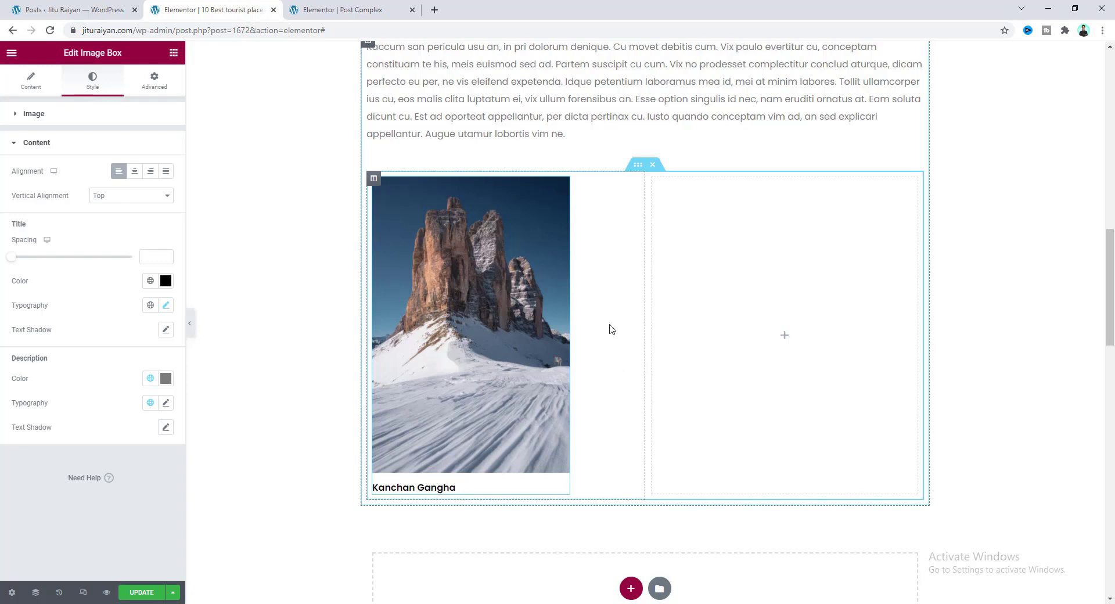
Duplicate the image box, then give the copy the snowy tree photo and the title "3 days long storm"
{"action": "left_click", "coordinate": [619, 354]}
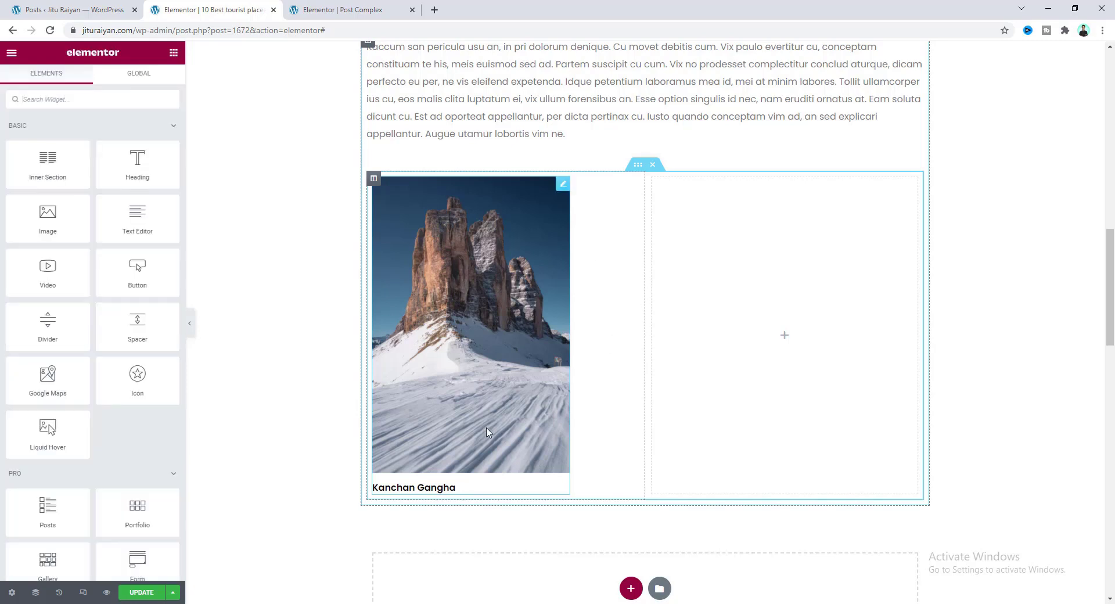
{"action": "right_click", "coordinate": [465, 248]}
{"action": "left_click", "coordinate": [480, 276]}
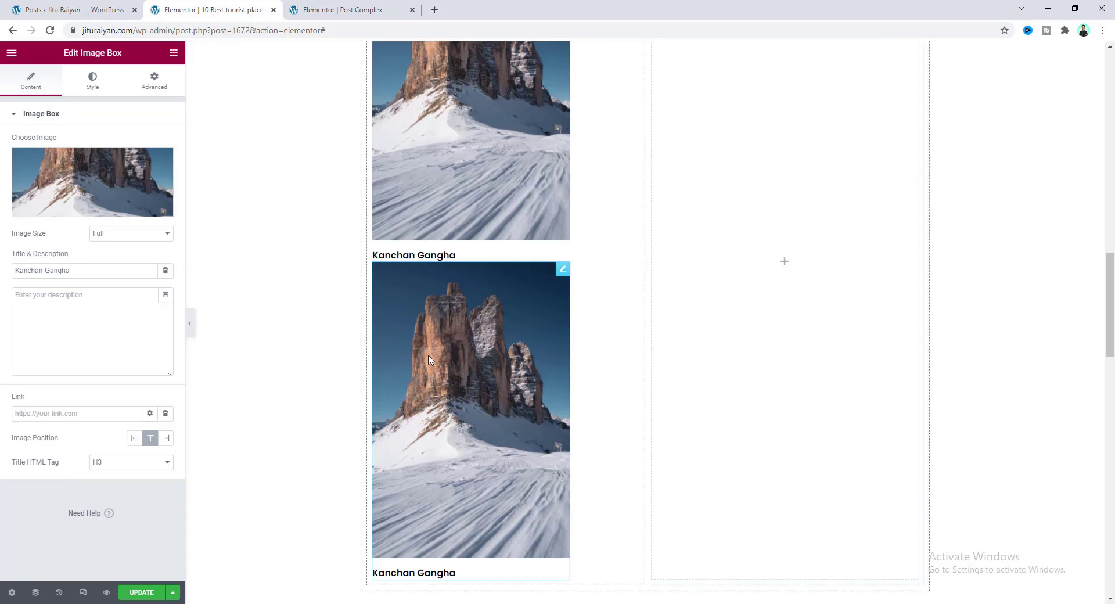
{"action": "left_click", "coordinate": [68, 172]}
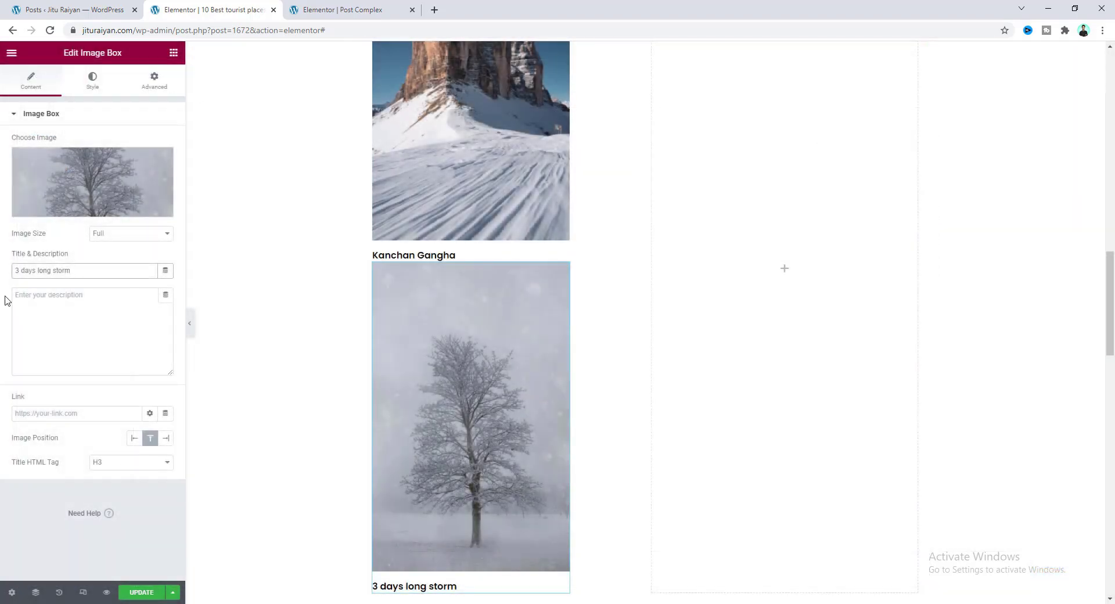
Set the Kanchan Gangha image box's bottom margin to 50 px, leaving the other sides at 0
{"action": "scroll", "coordinate": [470, 316], "scroll_direction": "up", "scroll_amount": 2}
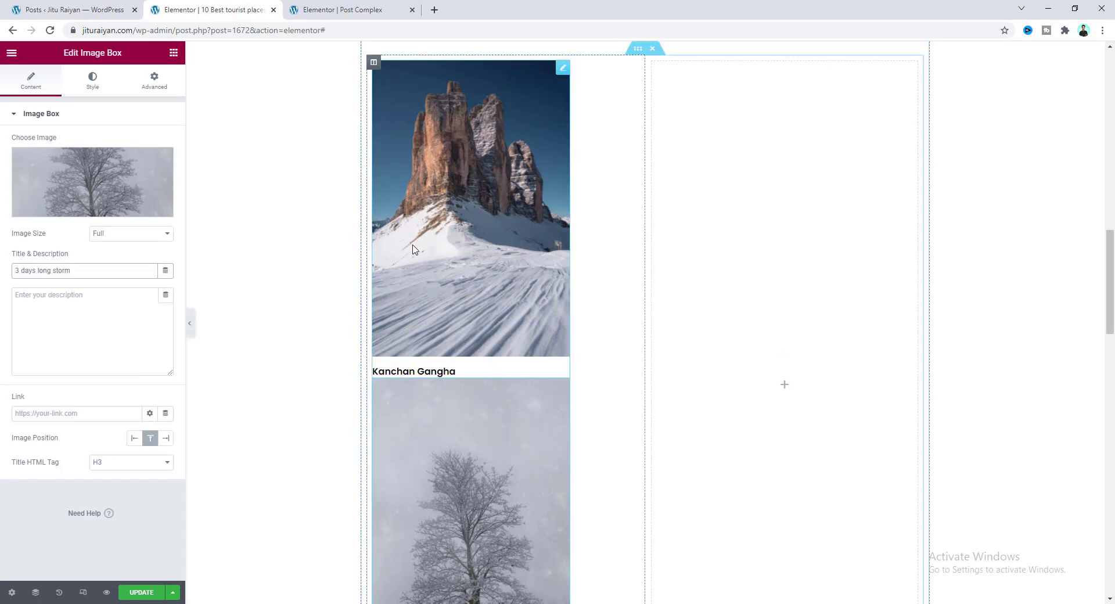
{"action": "left_click", "coordinate": [563, 72]}
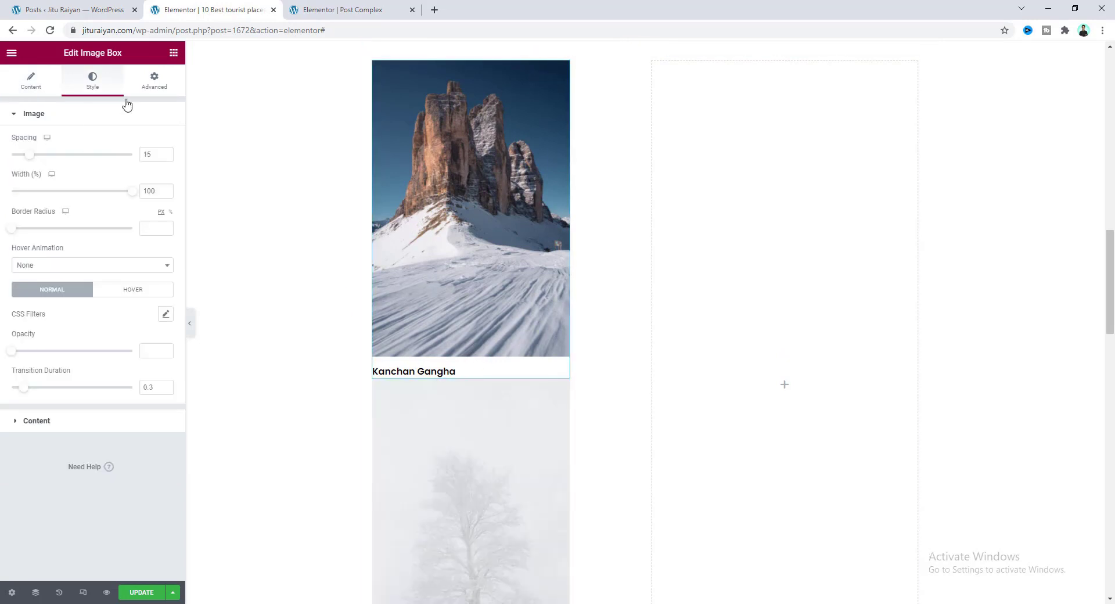
{"action": "left_click", "coordinate": [152, 86]}
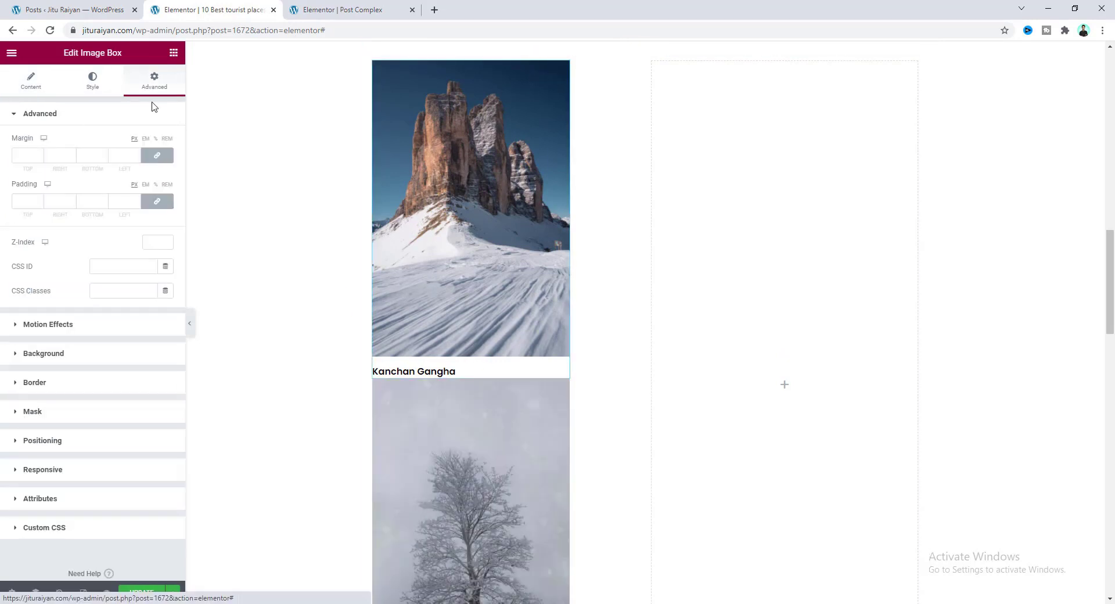
{"action": "left_click", "coordinate": [86, 155]}
{"action": "type", "text": "50"}
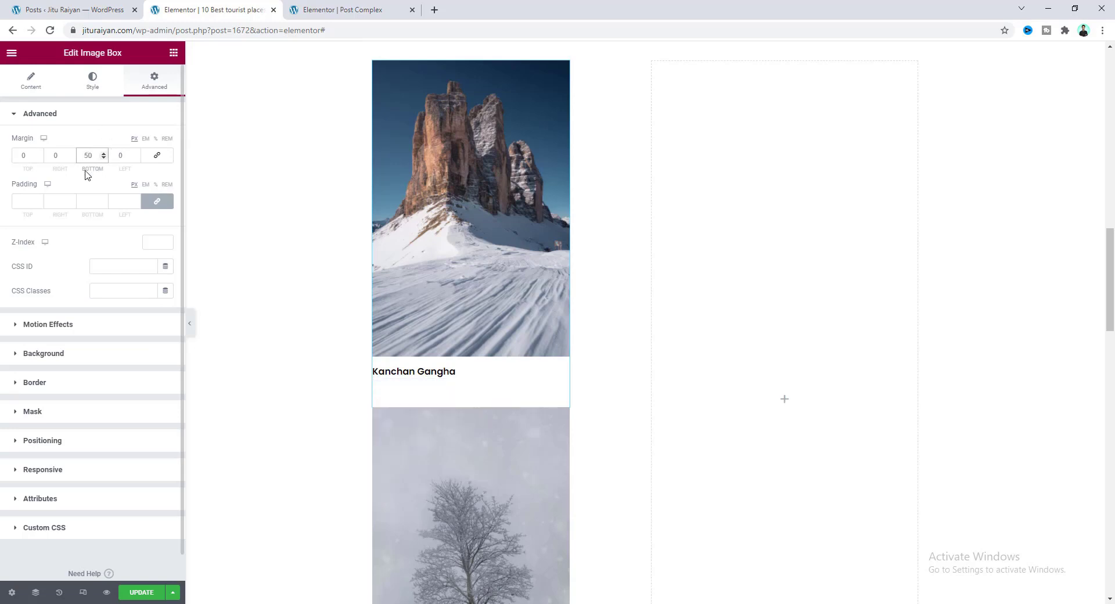
Duplicate the inner section's first column with both image boxes and delete the empty column beside the copy
{"action": "scroll", "coordinate": [837, 278], "scroll_direction": "up", "scroll_amount": 2}
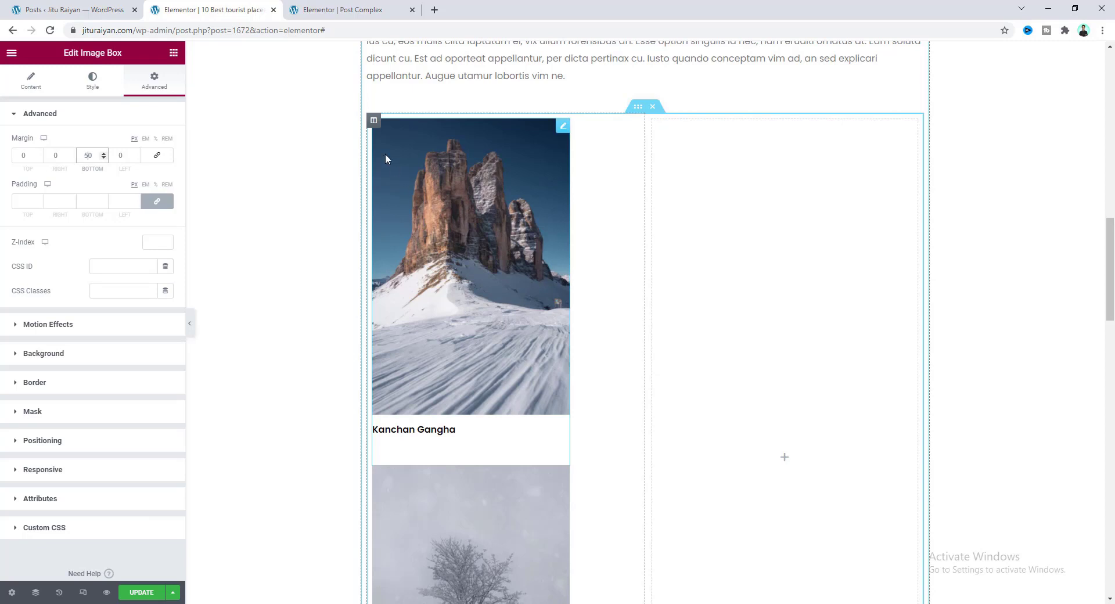
{"action": "right_click", "coordinate": [374, 123]}
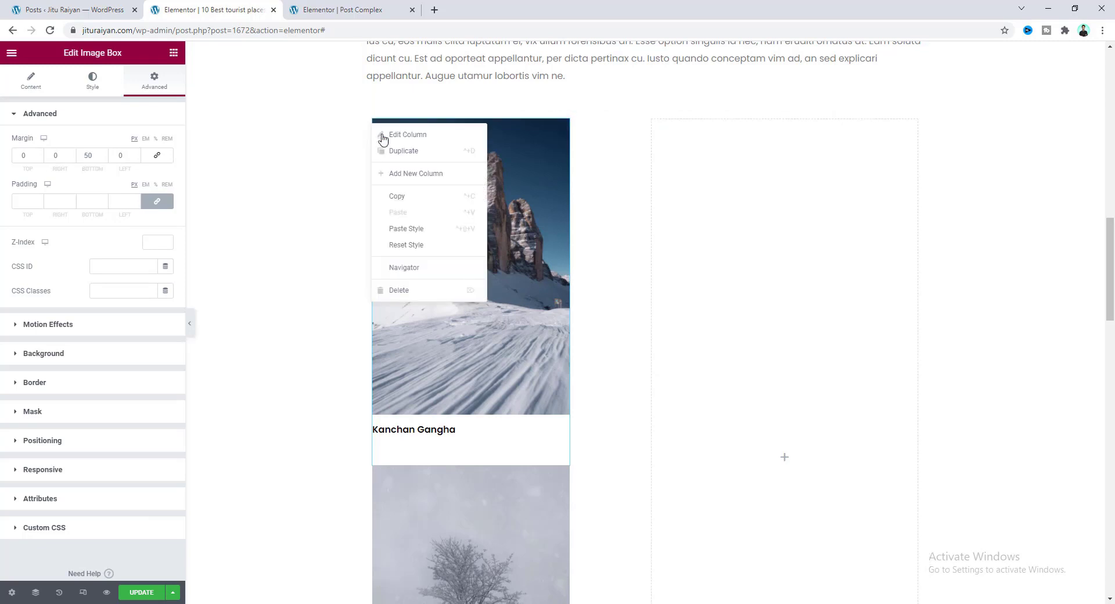
{"action": "left_click", "coordinate": [391, 153]}
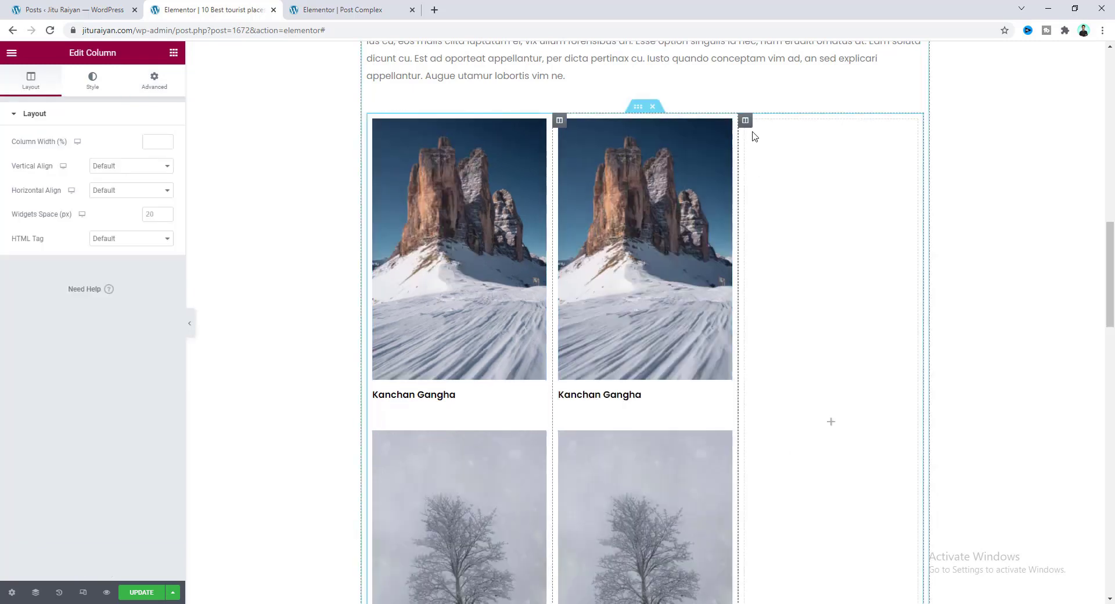
{"action": "right_click", "coordinate": [746, 122]}
{"action": "left_click", "coordinate": [792, 289]}
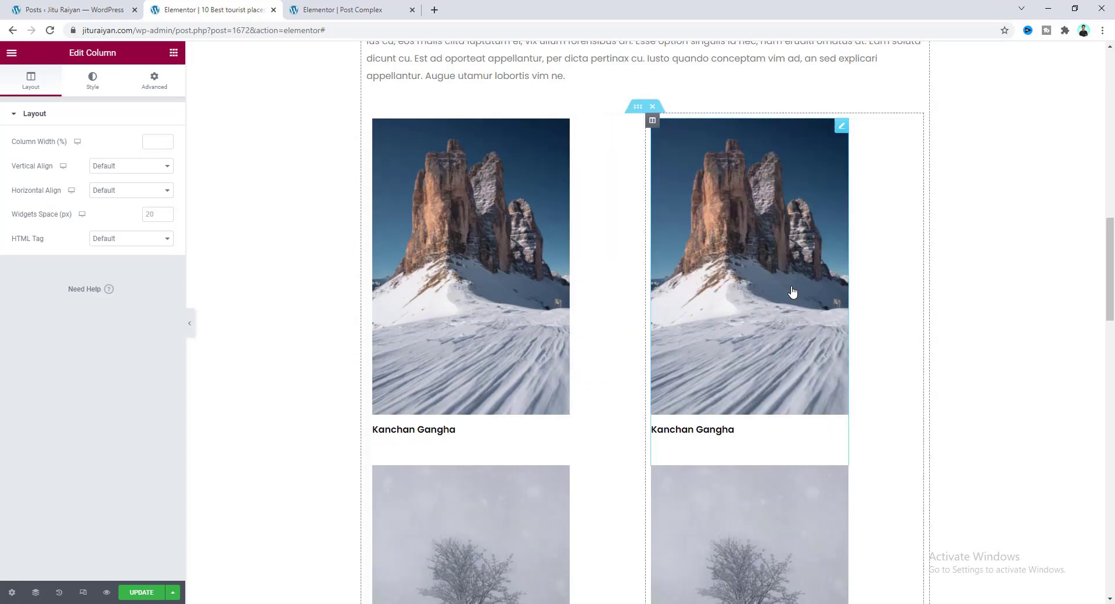
Set the horizontal alignment of the inner section's first column to End
{"action": "scroll", "coordinate": [319, 319], "scroll_direction": "up", "scroll_amount": 3}
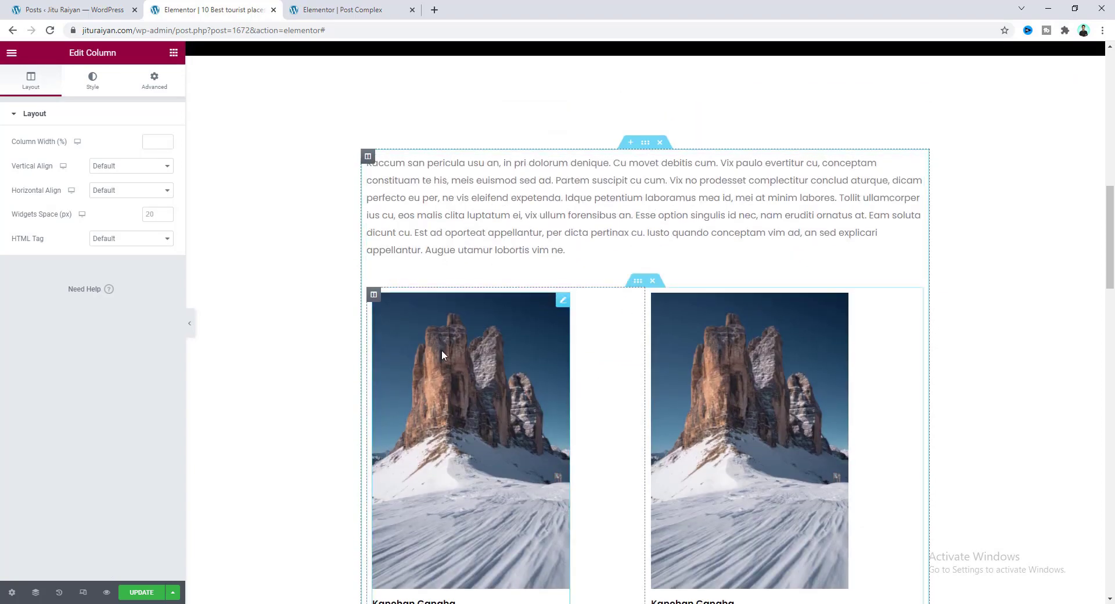
{"action": "scroll", "coordinate": [517, 331], "scroll_direction": "down", "scroll_amount": 2}
{"action": "scroll", "coordinate": [453, 349], "scroll_direction": "down", "scroll_amount": 3}
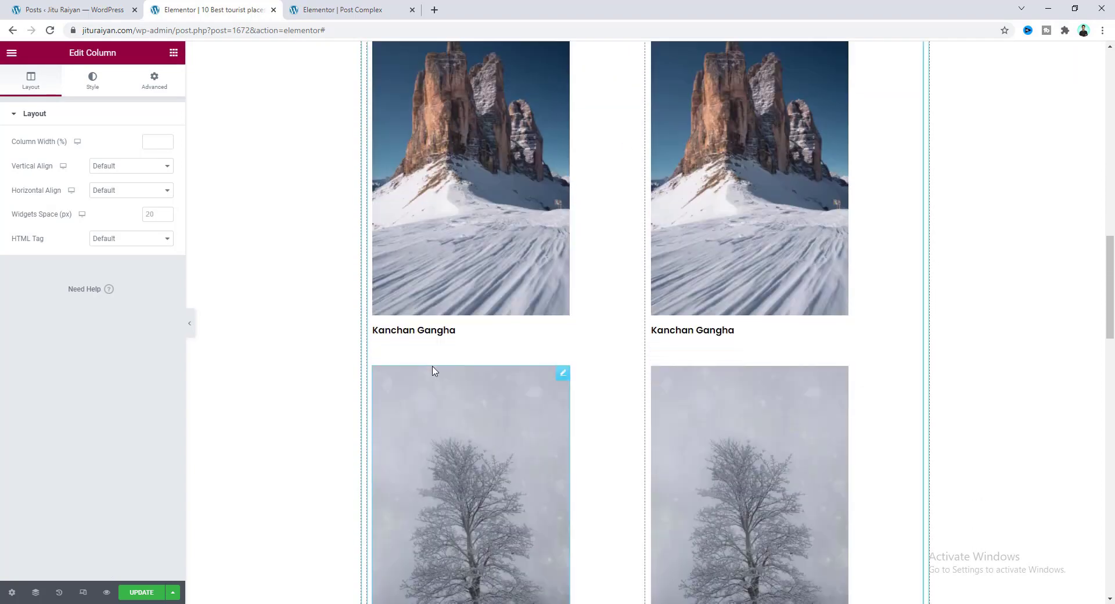
{"action": "scroll", "coordinate": [524, 433], "scroll_direction": "up", "scroll_amount": 2}
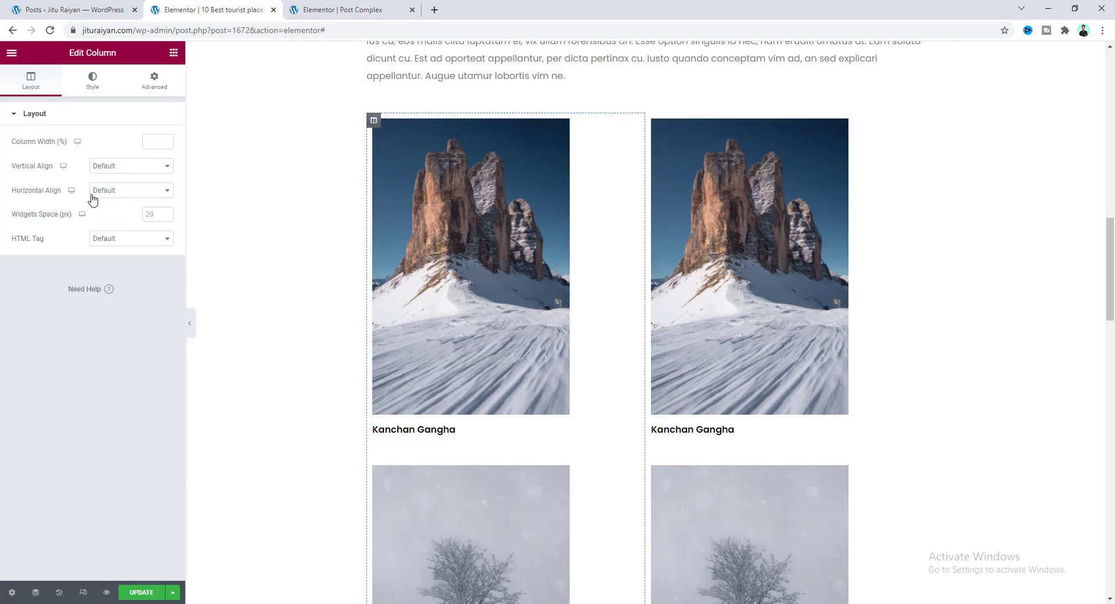
{"action": "left_click", "coordinate": [153, 192]}
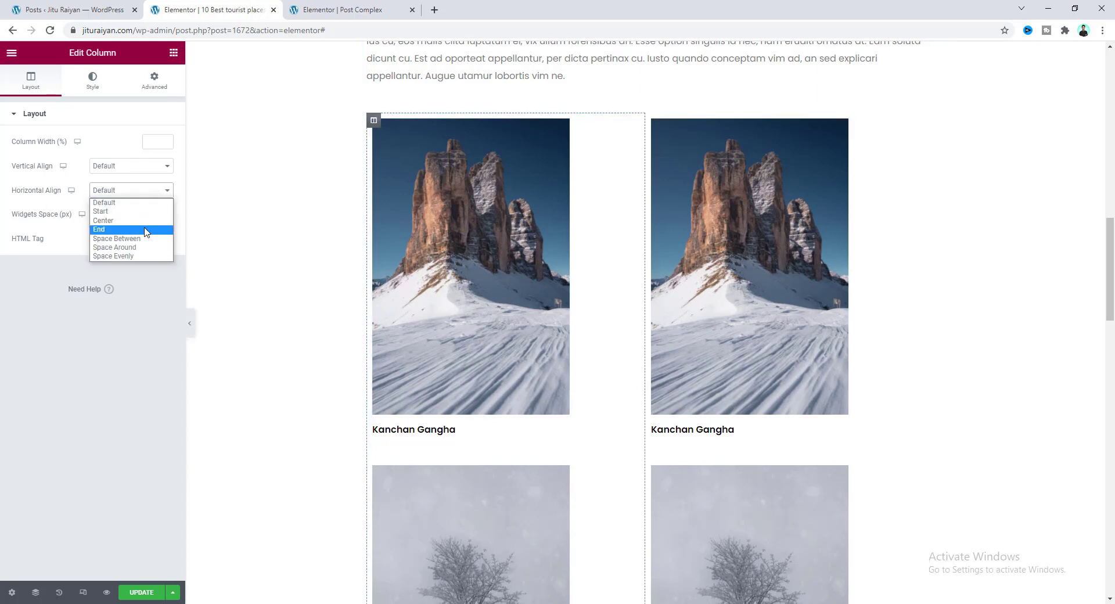
{"action": "left_click", "coordinate": [147, 233]}
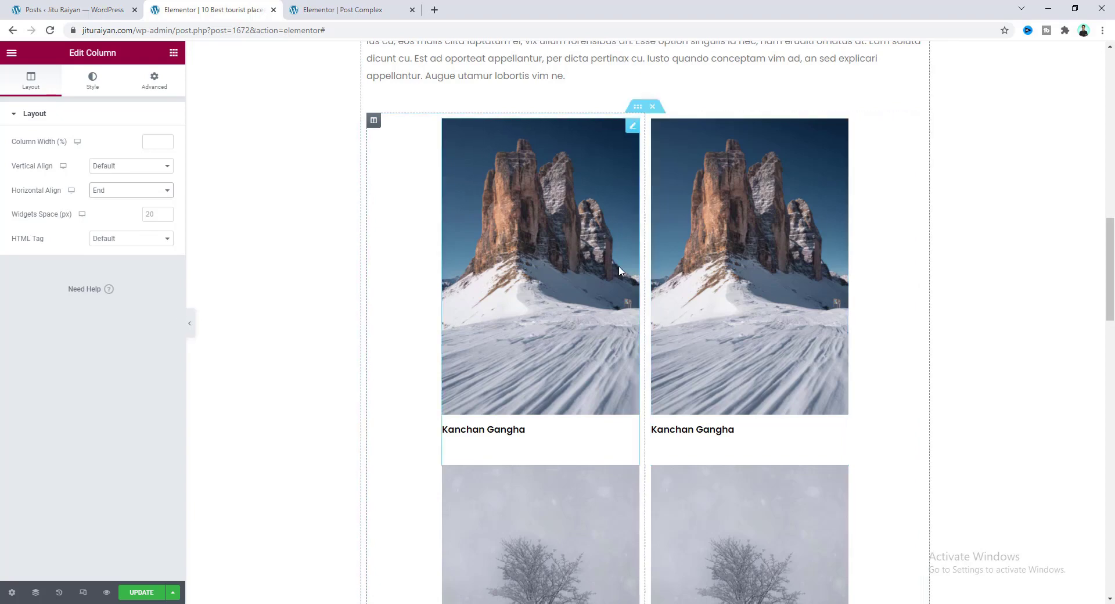
Set the second column's padding to 50 px top and 30 px left, with right and bottom at 0
{"action": "scroll", "coordinate": [657, 320], "scroll_direction": "down", "scroll_amount": 4}
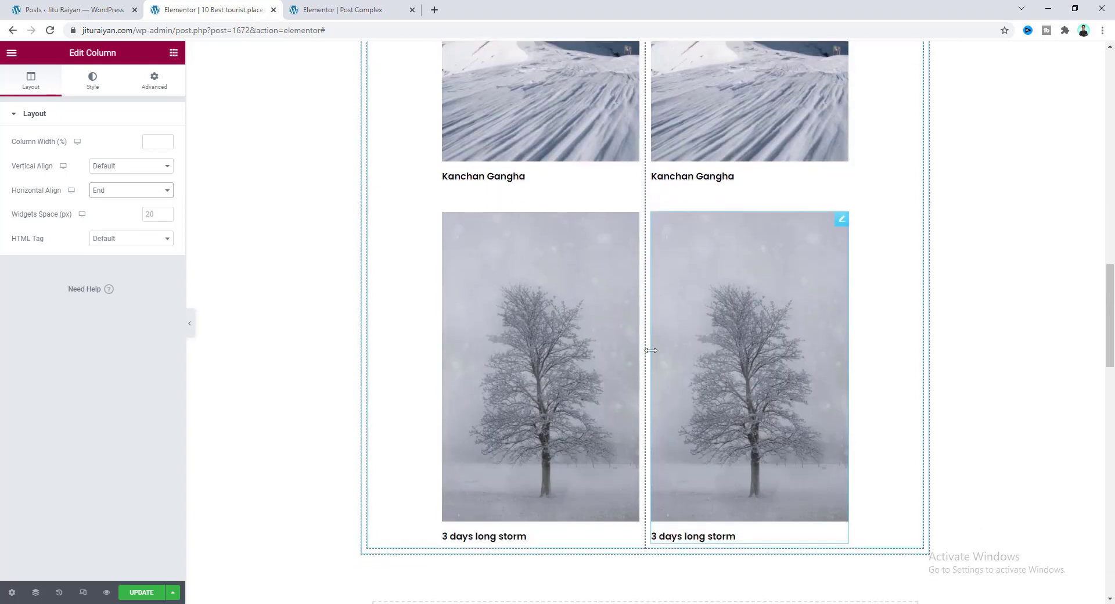
{"action": "scroll", "coordinate": [649, 339], "scroll_direction": "up", "scroll_amount": 5}
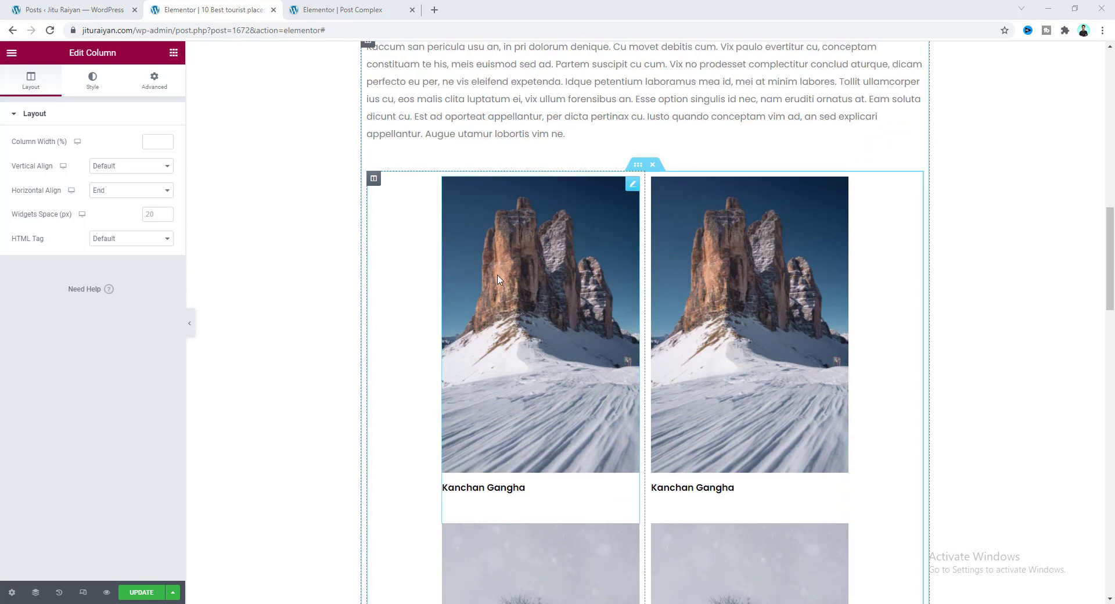
{"action": "scroll", "coordinate": [394, 321], "scroll_direction": "up", "scroll_amount": 1}
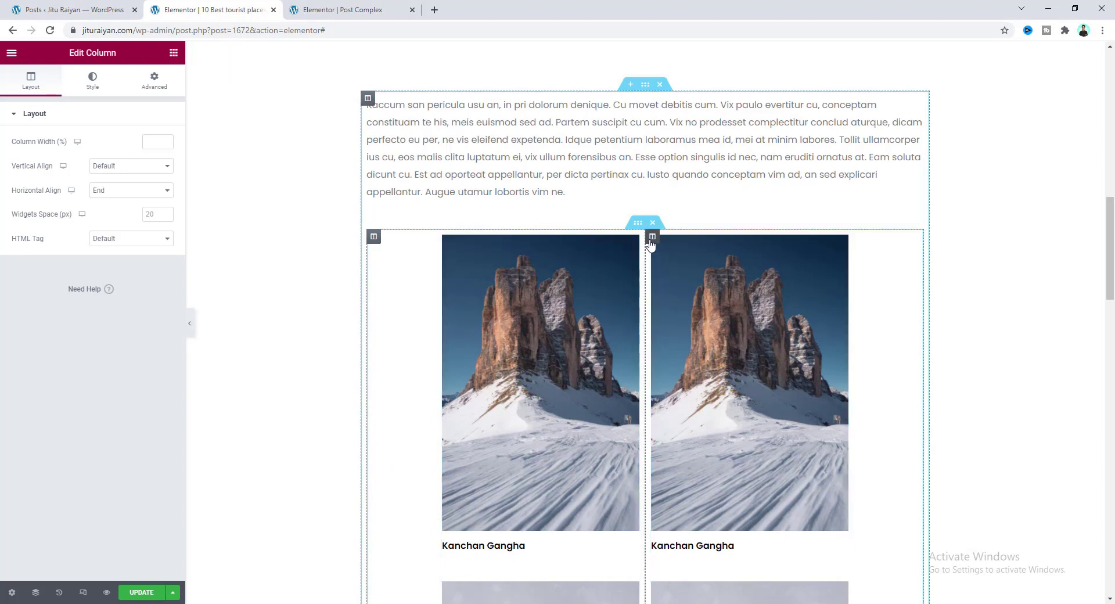
{"action": "left_click", "coordinate": [652, 237]}
{"action": "left_click", "coordinate": [157, 84]}
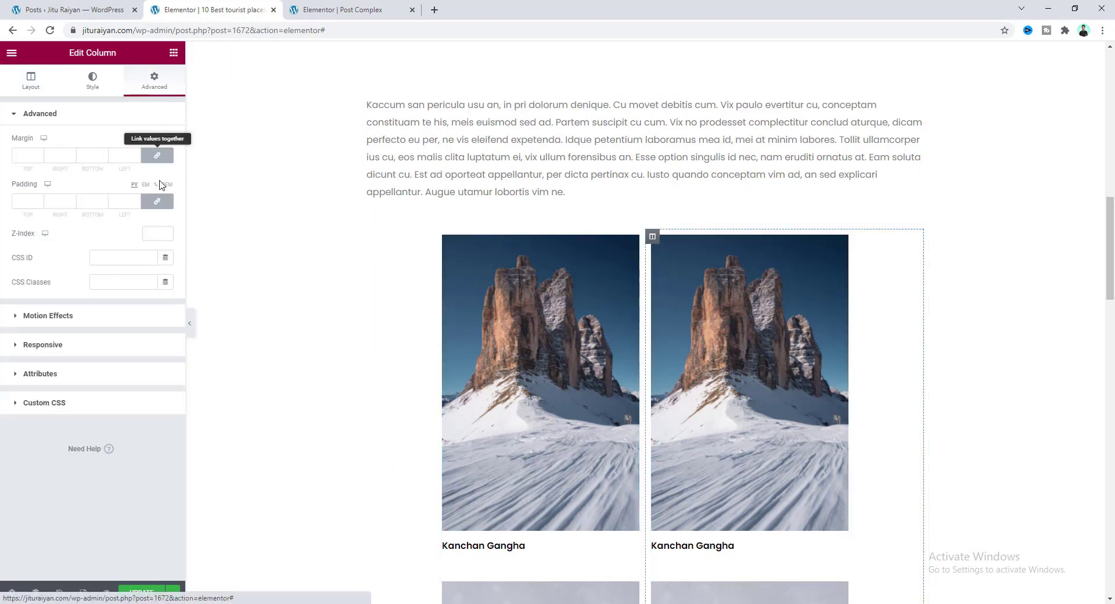
{"action": "left_click", "coordinate": [159, 204]}
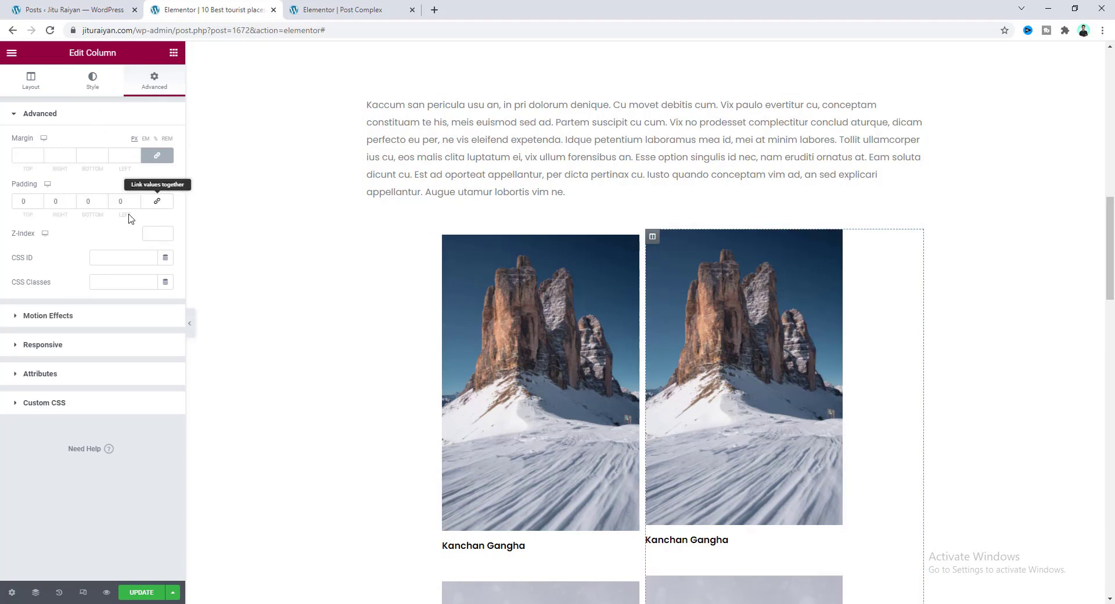
{"action": "left_click", "coordinate": [26, 201]}
{"action": "type", "text": "50"}
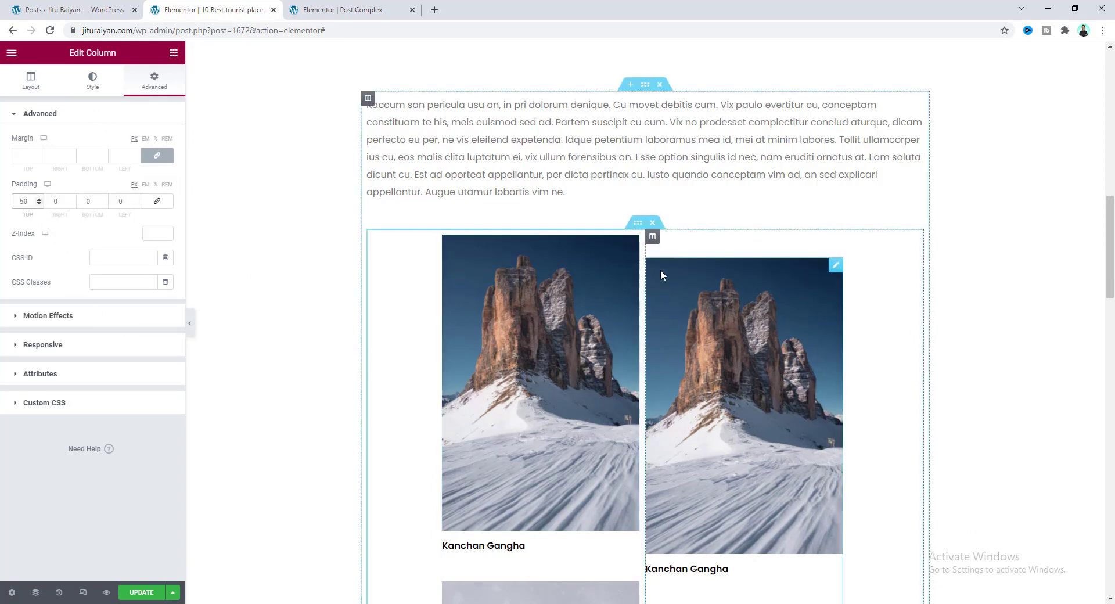
{"action": "left_click", "coordinate": [119, 202]}
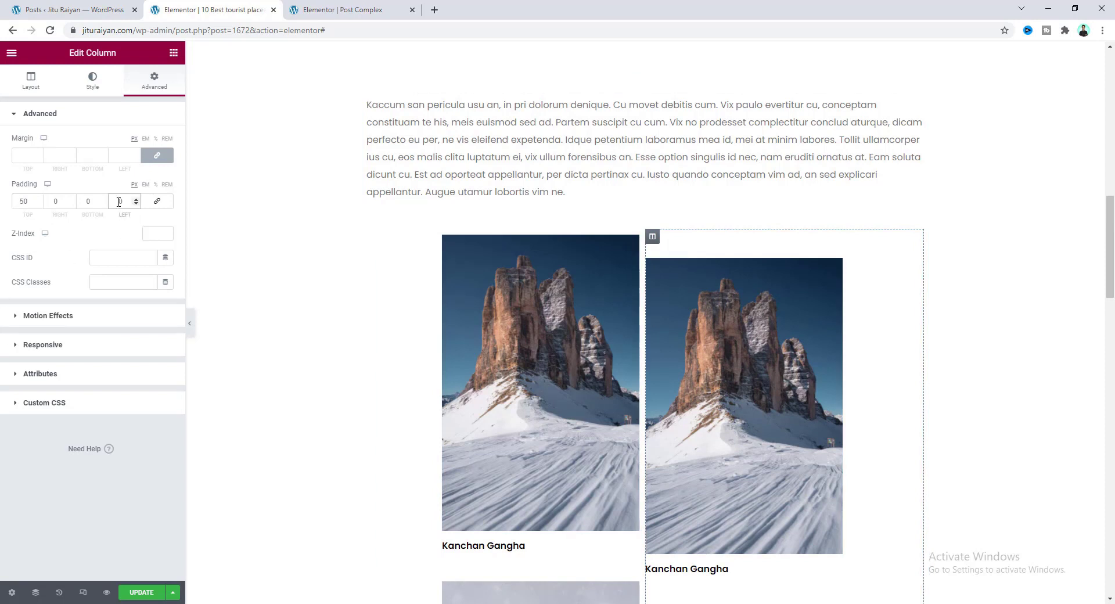
{"action": "type", "text": "30"}
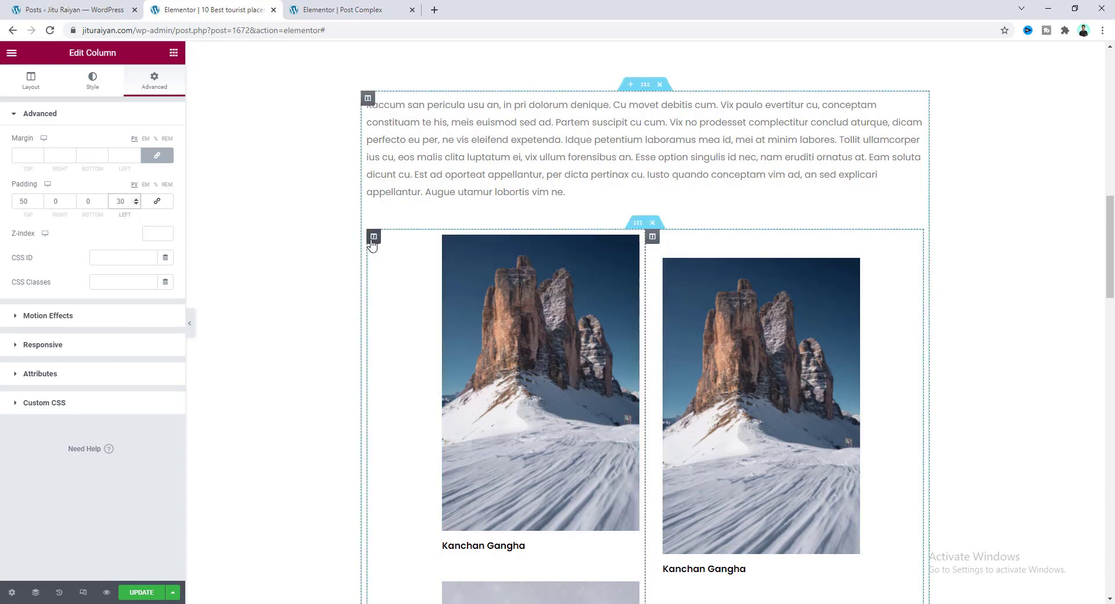
Set the first column's padding to 30 px right, with top, bottom and left at 0
{"action": "left_click", "coordinate": [373, 239]}
{"action": "left_click", "coordinate": [154, 82]}
{"action": "left_click", "coordinate": [159, 201]}
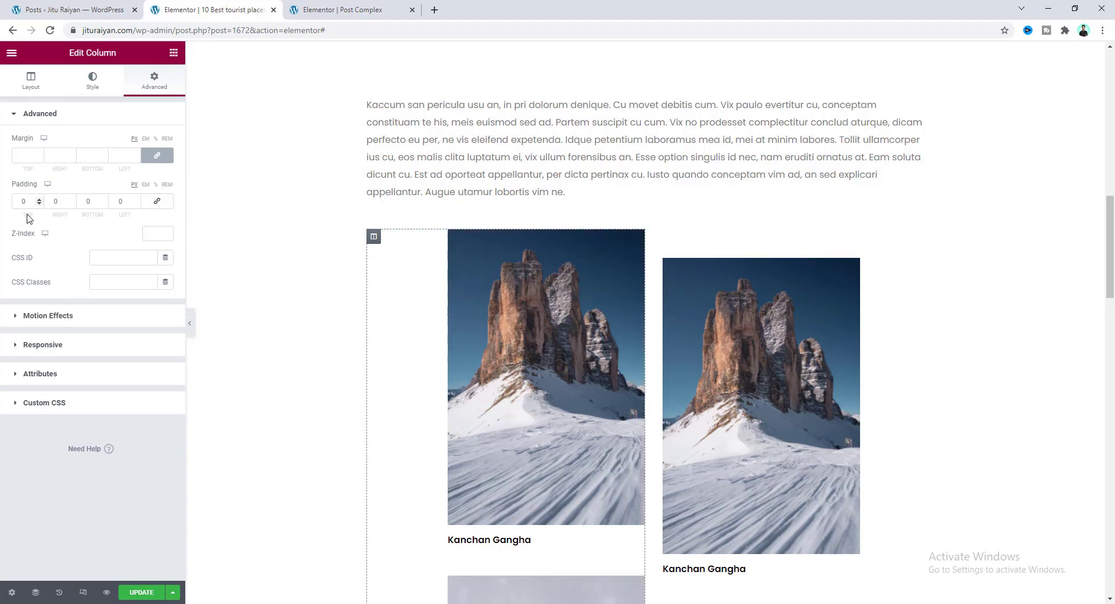
{"action": "type", "text": "30"}
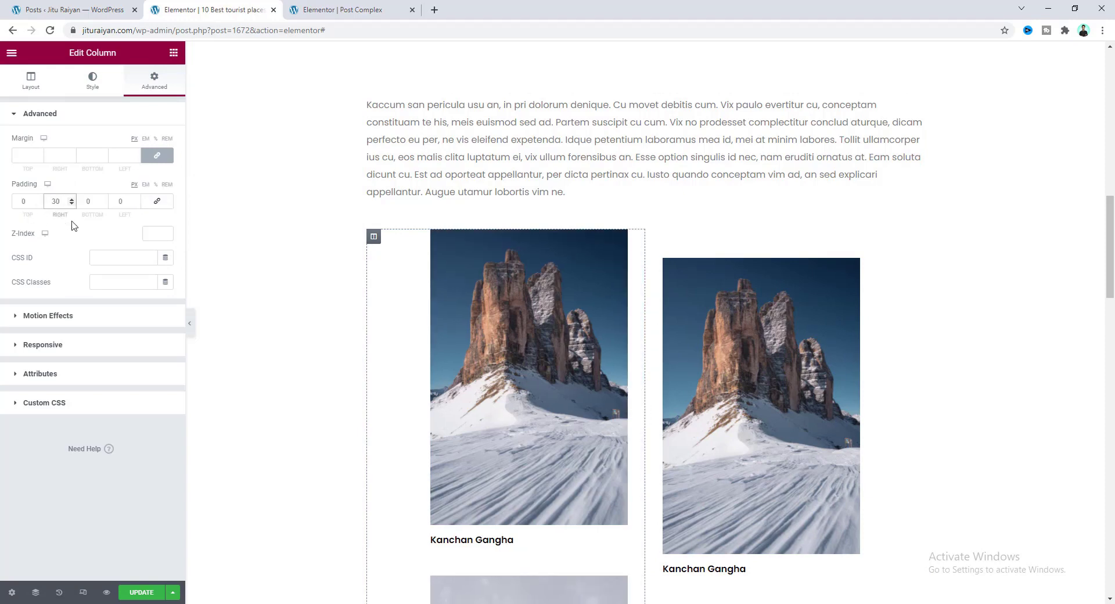
Set the custom width of the first column's "3 days long storm" image box to 225 px
{"action": "scroll", "coordinate": [478, 406], "scroll_direction": "down", "scroll_amount": 6}
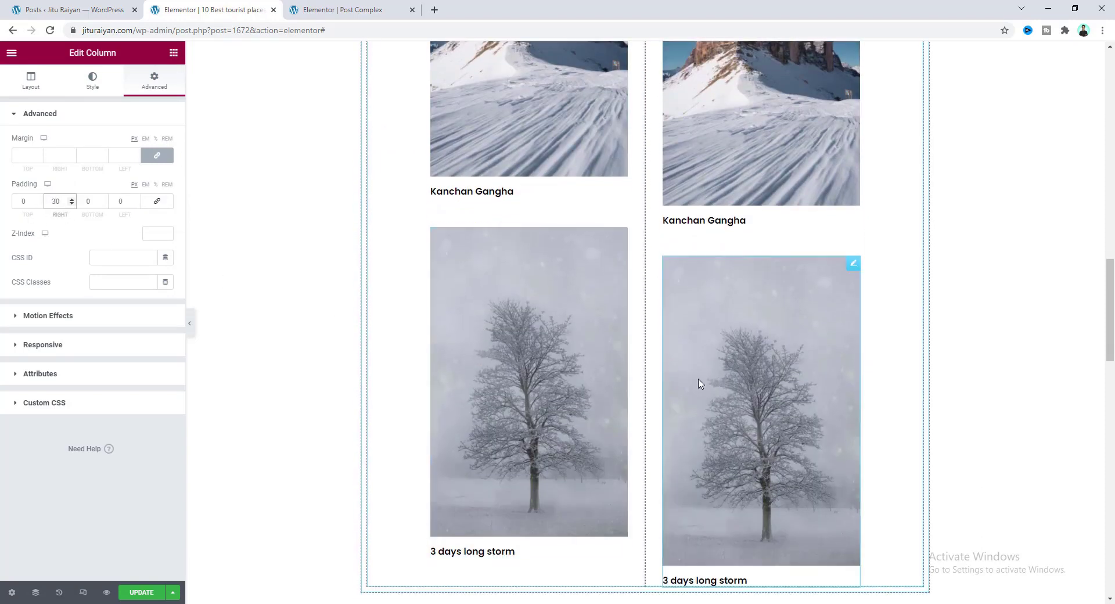
{"action": "left_click", "coordinate": [535, 329]}
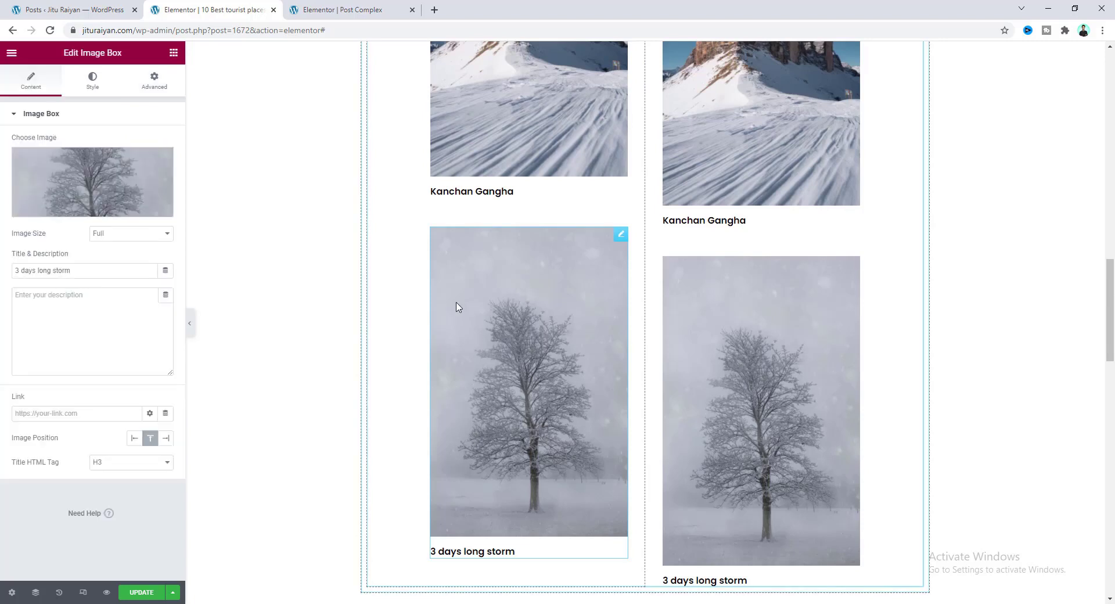
{"action": "left_click", "coordinate": [155, 84]}
{"action": "left_click", "coordinate": [91, 443]}
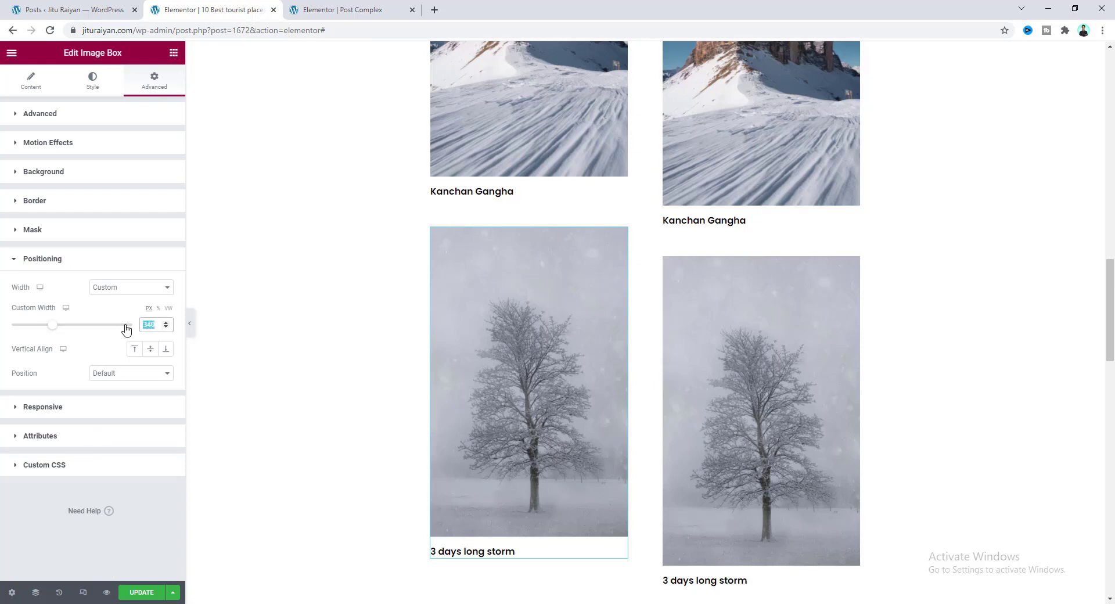
{"action": "type", "text": "223"}
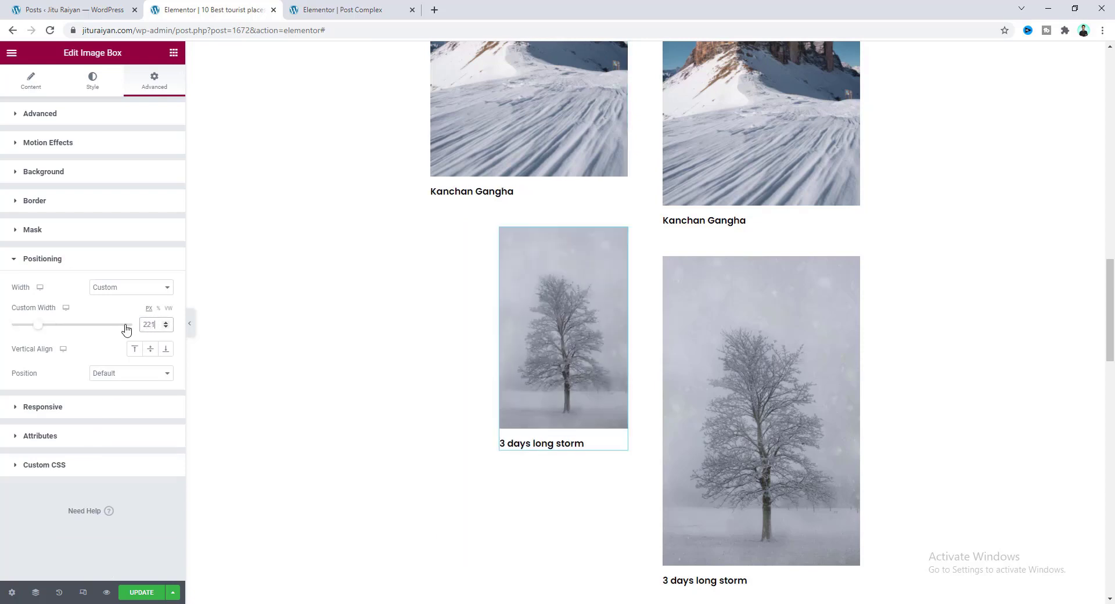
{"action": "key", "text": "Up"}
{"action": "key", "text": "Up"}
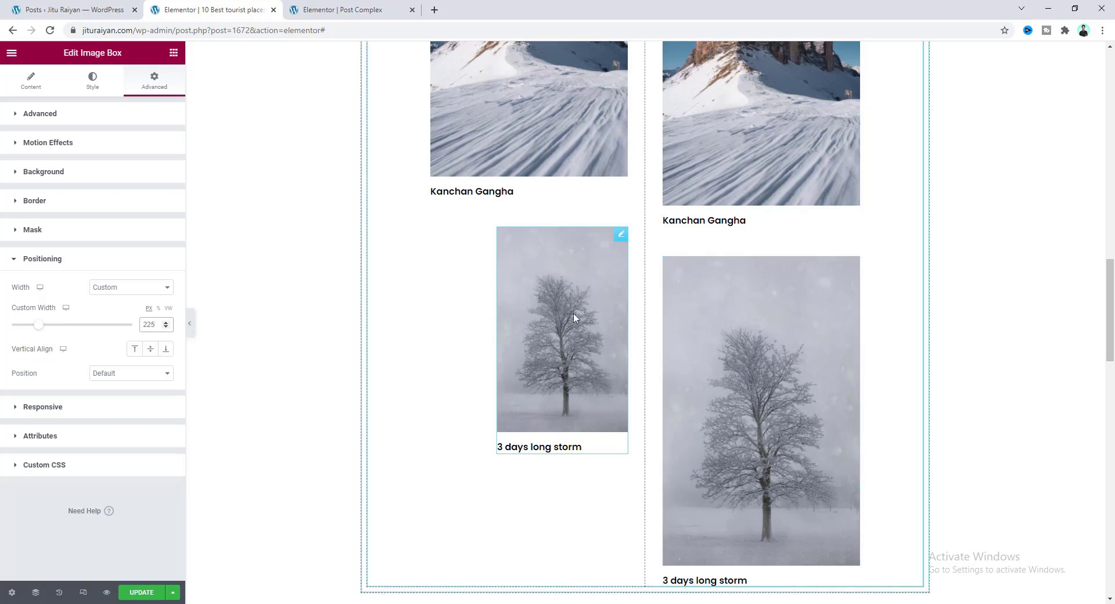
Copy the resized image box and paste its style onto the second column's "3 days long storm" image box
{"action": "right_click", "coordinate": [555, 287]}
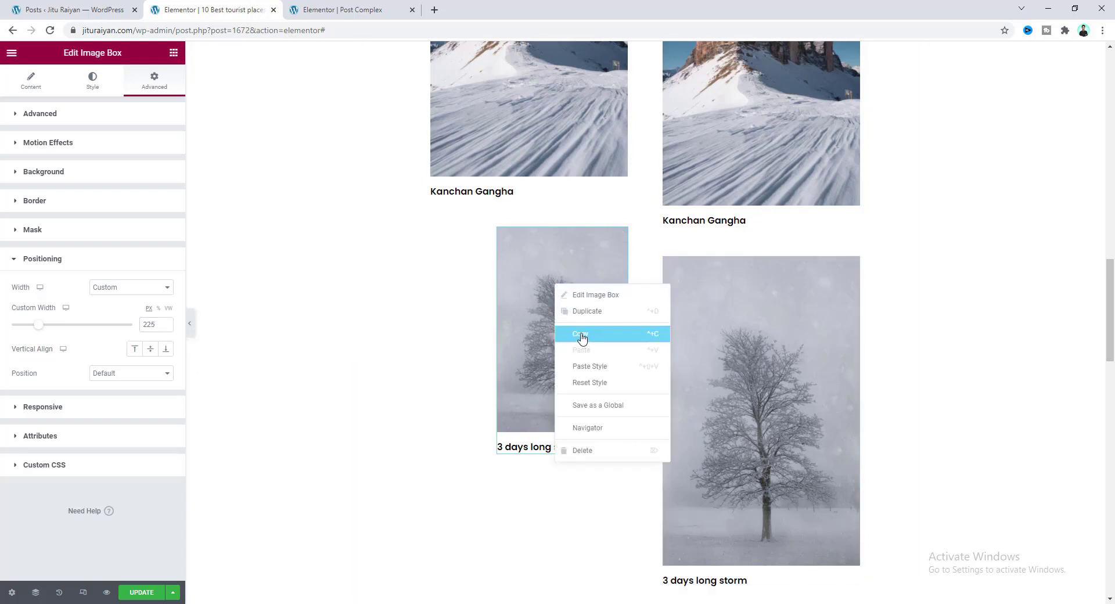
{"action": "left_click", "coordinate": [581, 334]}
{"action": "right_click", "coordinate": [723, 312]}
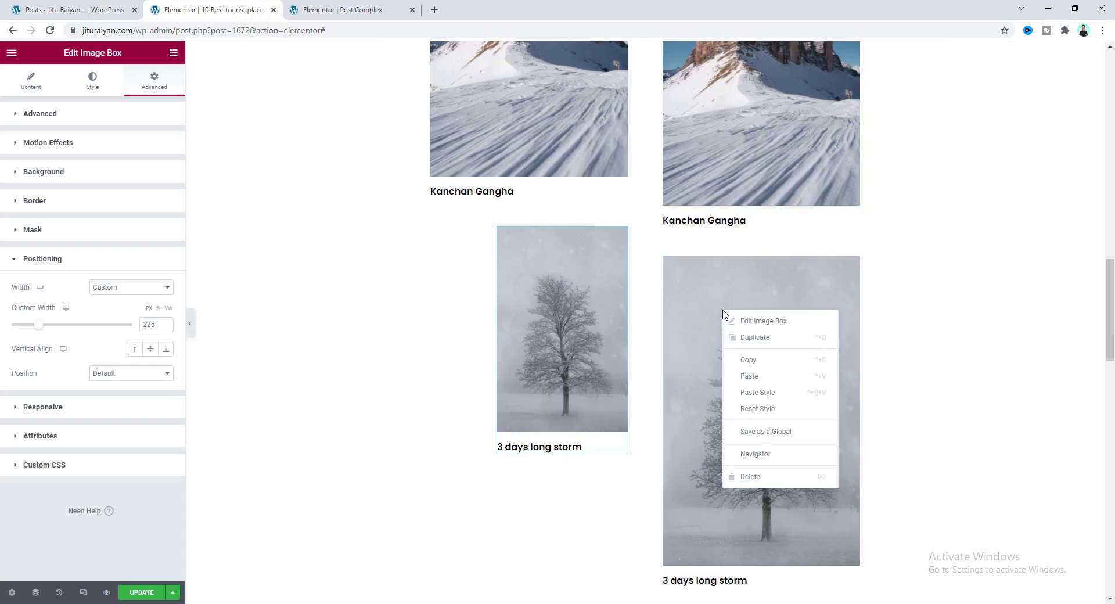
{"action": "left_click", "coordinate": [766, 398]}
Duplicate the opening paragraph's text editor and move the copy below the inner section of image boxes
{"action": "scroll", "coordinate": [739, 385], "scroll_direction": "up", "scroll_amount": 4}
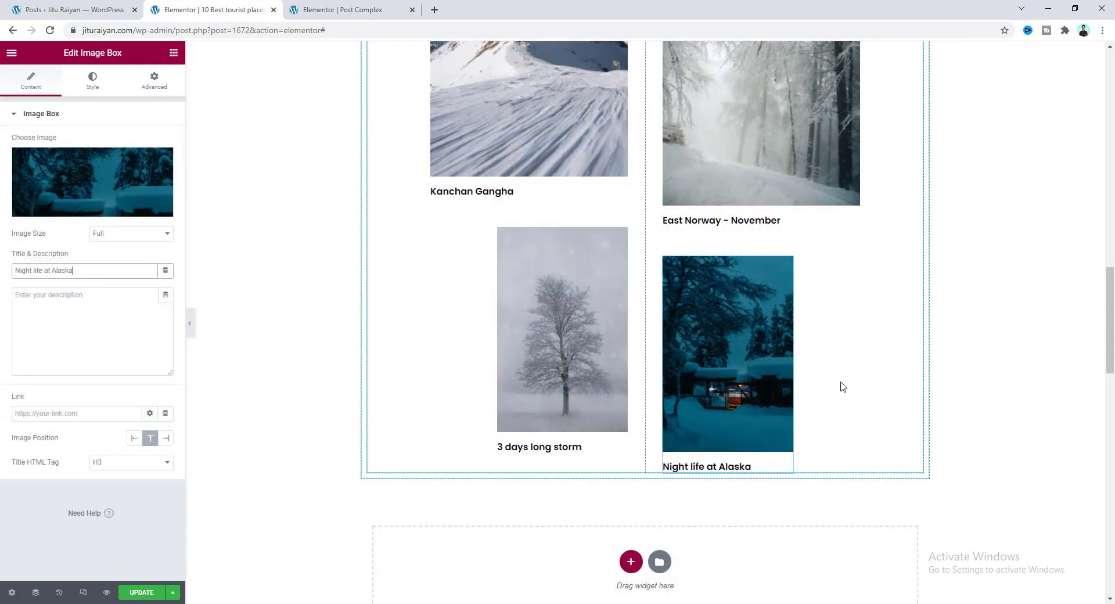
{"action": "scroll", "coordinate": [598, 390], "scroll_direction": "up", "scroll_amount": 6}
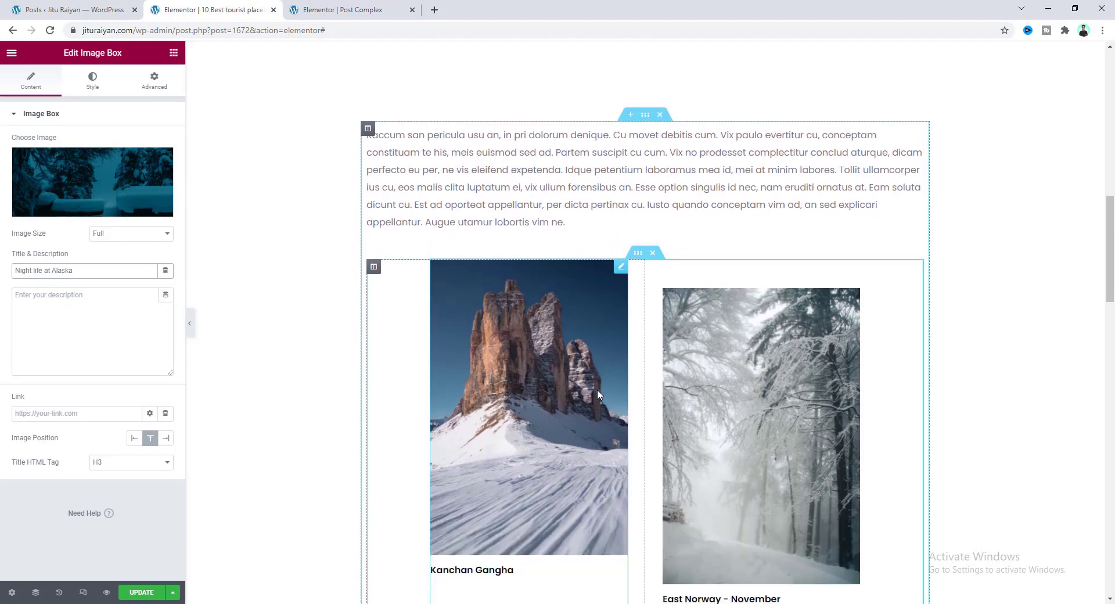
{"action": "scroll", "coordinate": [597, 393], "scroll_direction": "down", "scroll_amount": 3}
{"action": "scroll", "coordinate": [599, 392], "scroll_direction": "up", "scroll_amount": 5}
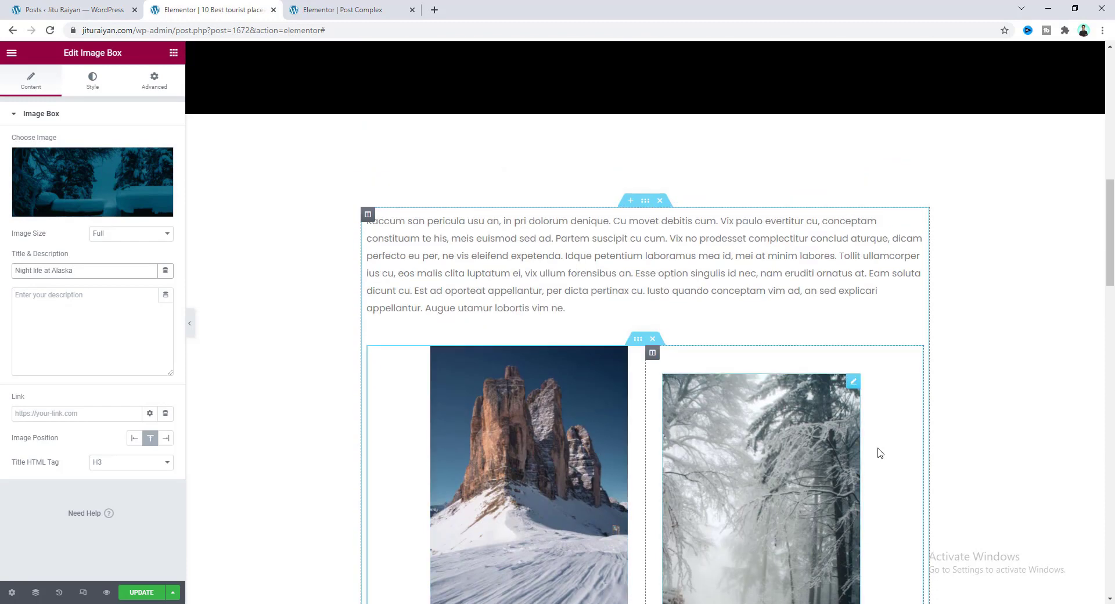
{"action": "right_click", "coordinate": [510, 259]}
{"action": "left_click", "coordinate": [540, 288]}
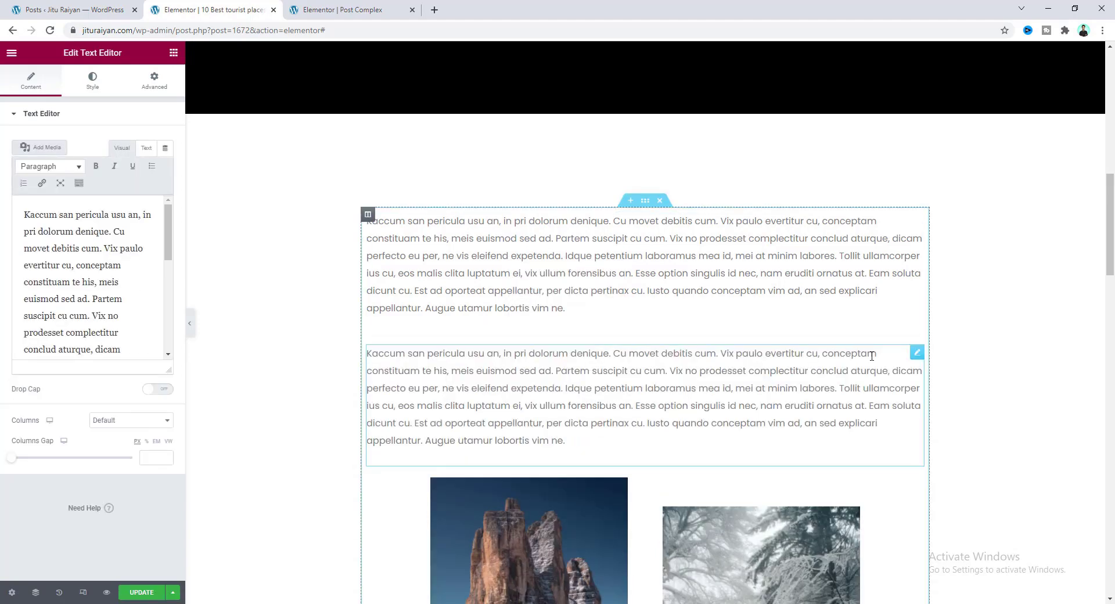
{"action": "left_click_drag", "start_coordinate": [913, 357], "coordinate": [566, 362]}
{"action": "scroll", "coordinate": [619, 517], "scroll_direction": "up", "scroll_amount": 2}
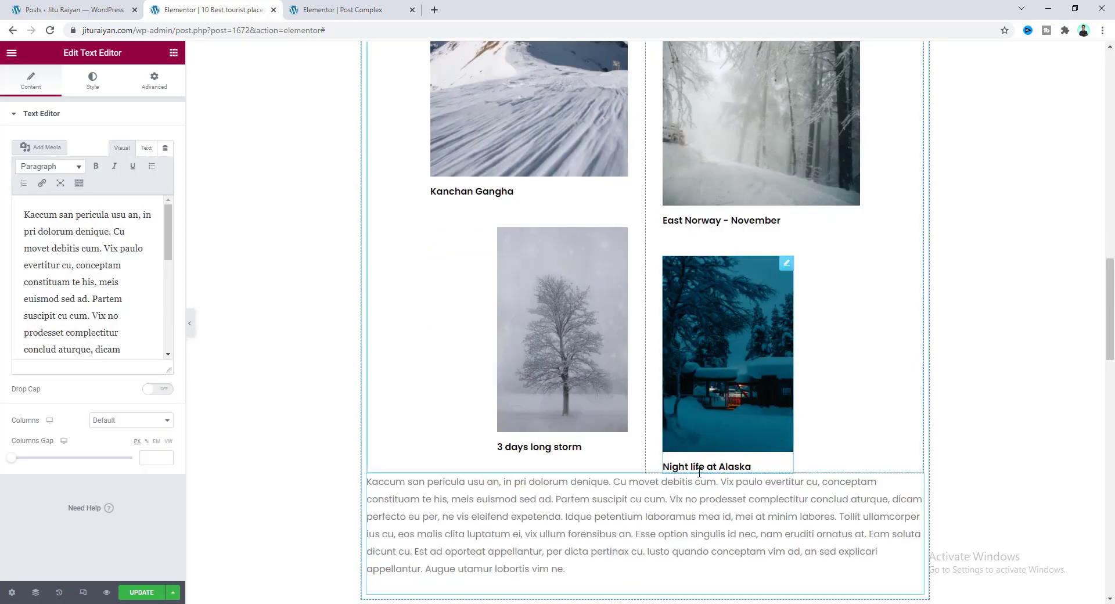
Set the inner section's margin to 90 px bottom and 0 top
{"action": "scroll", "coordinate": [699, 474], "scroll_direction": "up", "scroll_amount": 7}
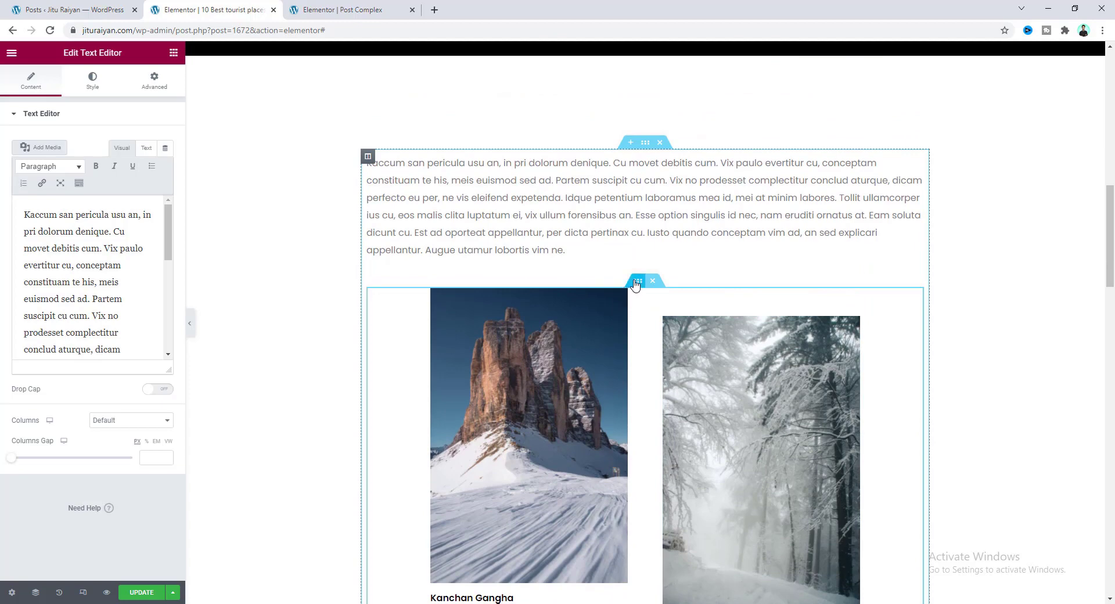
{"action": "left_click", "coordinate": [637, 282]}
{"action": "left_click", "coordinate": [154, 80]}
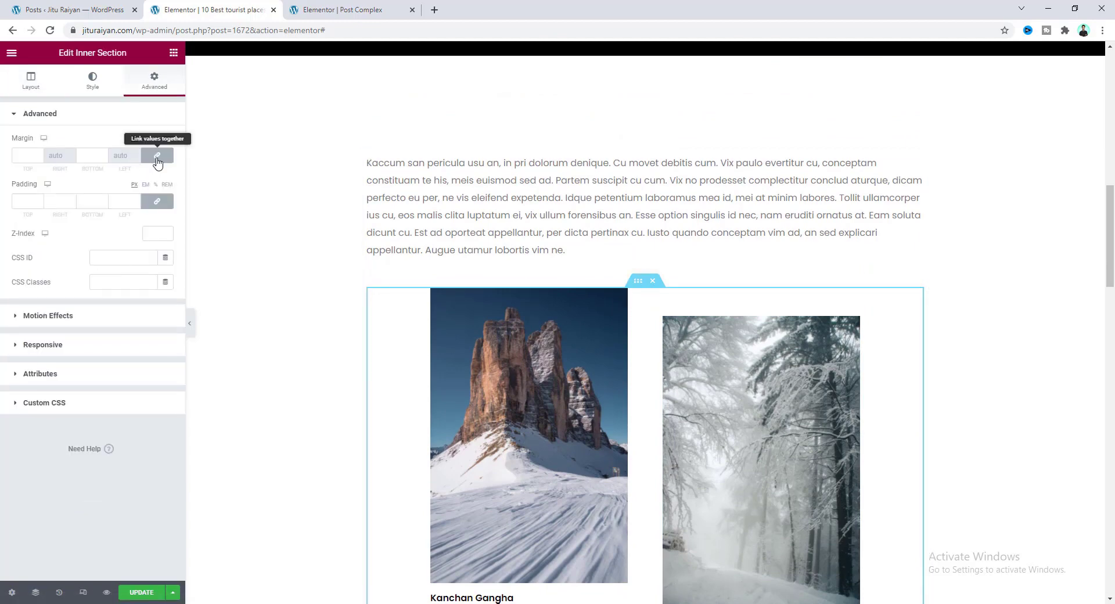
{"action": "type", "text": "90"}
{"action": "scroll", "coordinate": [521, 365], "scroll_direction": "down", "scroll_amount": 8}
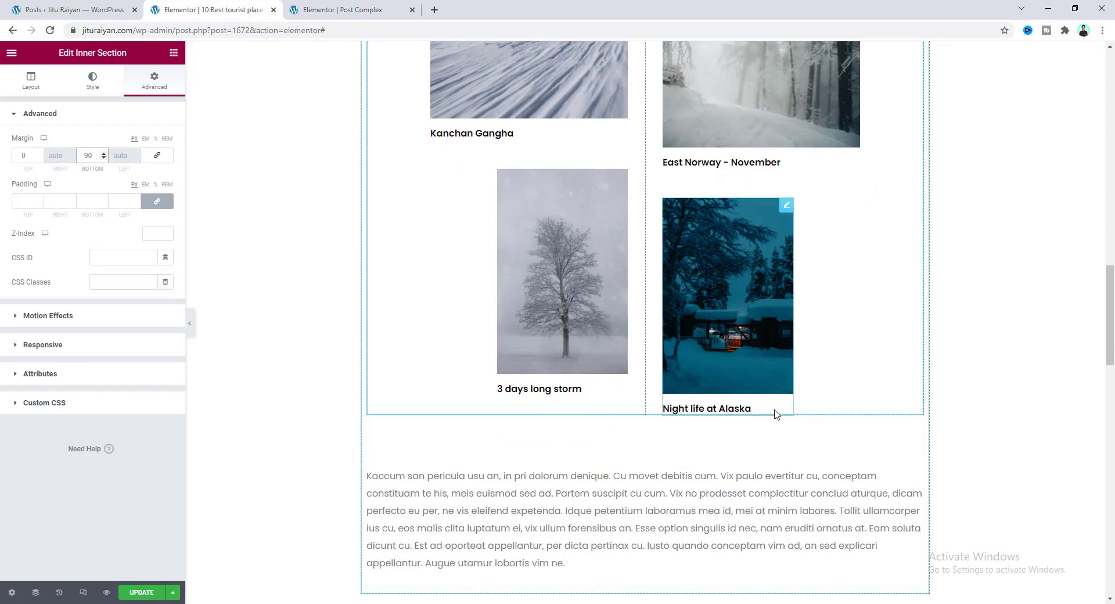
{"action": "scroll", "coordinate": [641, 513], "scroll_direction": "up", "scroll_amount": 1}
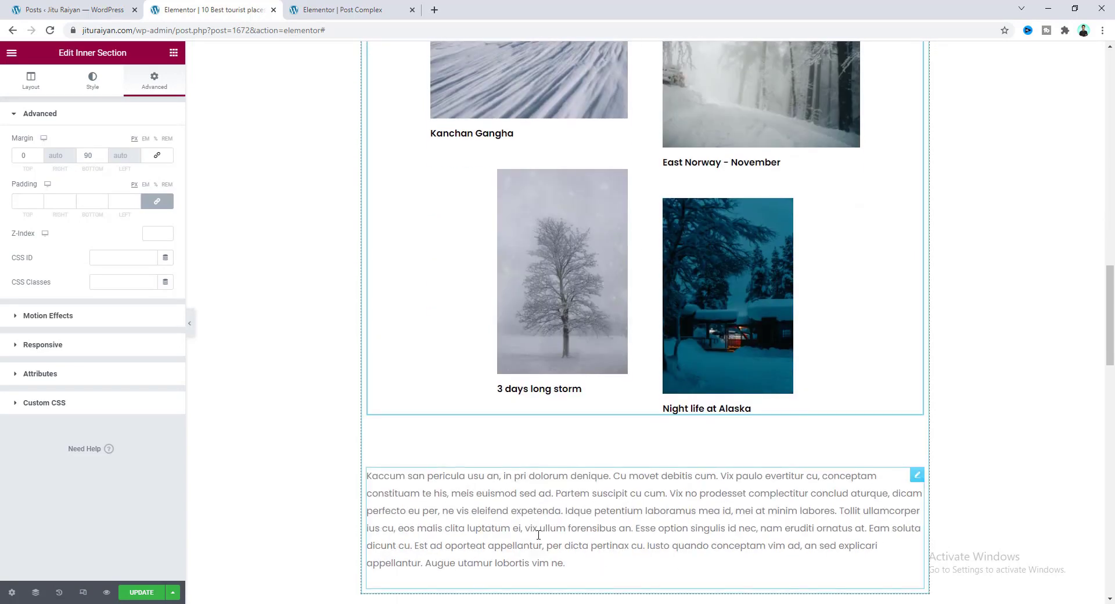
Examine the layout below the image boxes, opening the settings of the three-image gallery, the icon list and the closing text
{"action": "scroll", "coordinate": [654, 494], "scroll_direction": "down", "scroll_amount": 3}
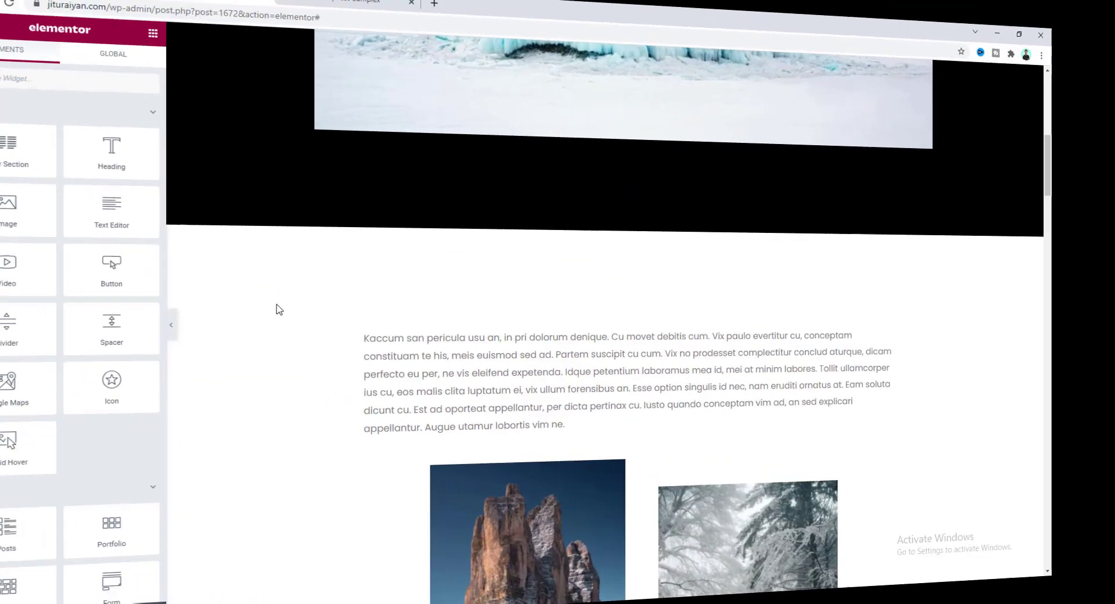
{"action": "scroll", "coordinate": [400, 339], "scroll_direction": "down", "scroll_amount": 15}
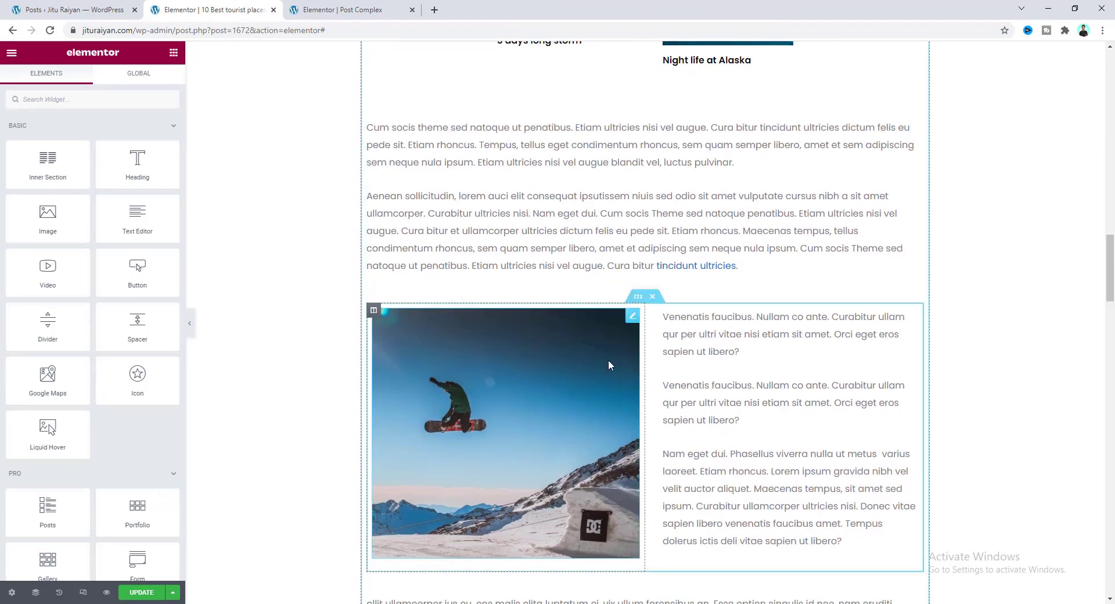
{"action": "scroll", "coordinate": [539, 388], "scroll_direction": "down", "scroll_amount": 3}
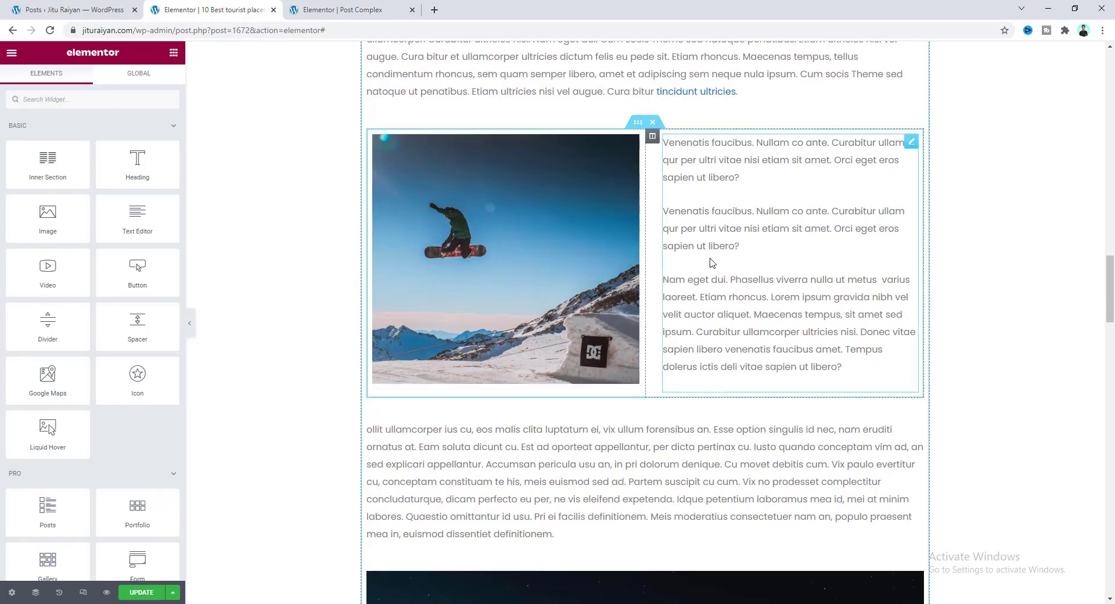
{"action": "scroll", "coordinate": [679, 292], "scroll_direction": "down", "scroll_amount": 12}
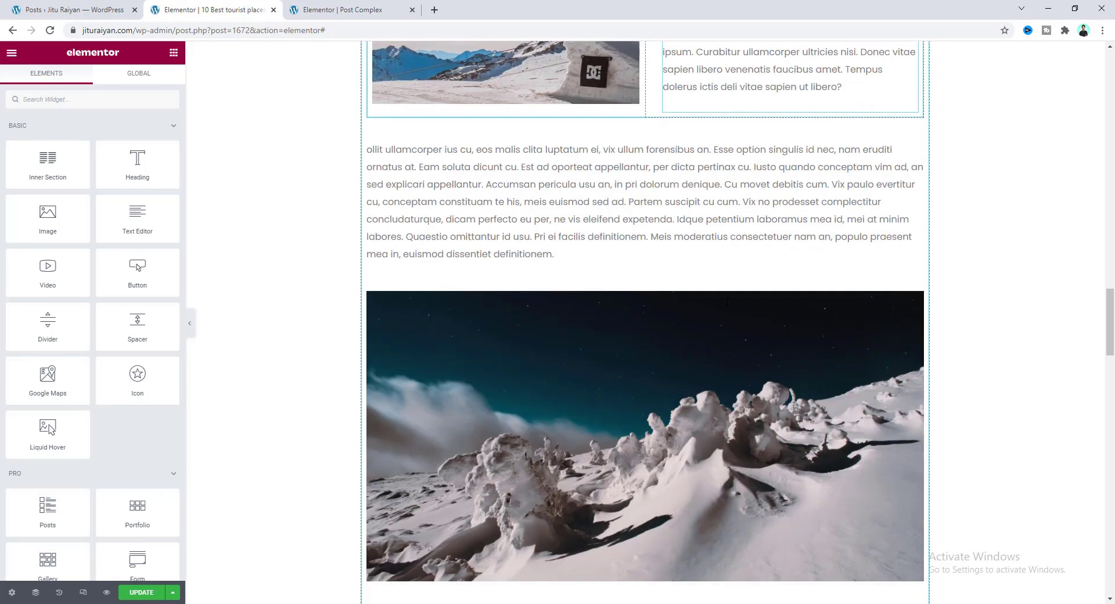
{"action": "scroll", "coordinate": [555, 278], "scroll_direction": "down", "scroll_amount": 3}
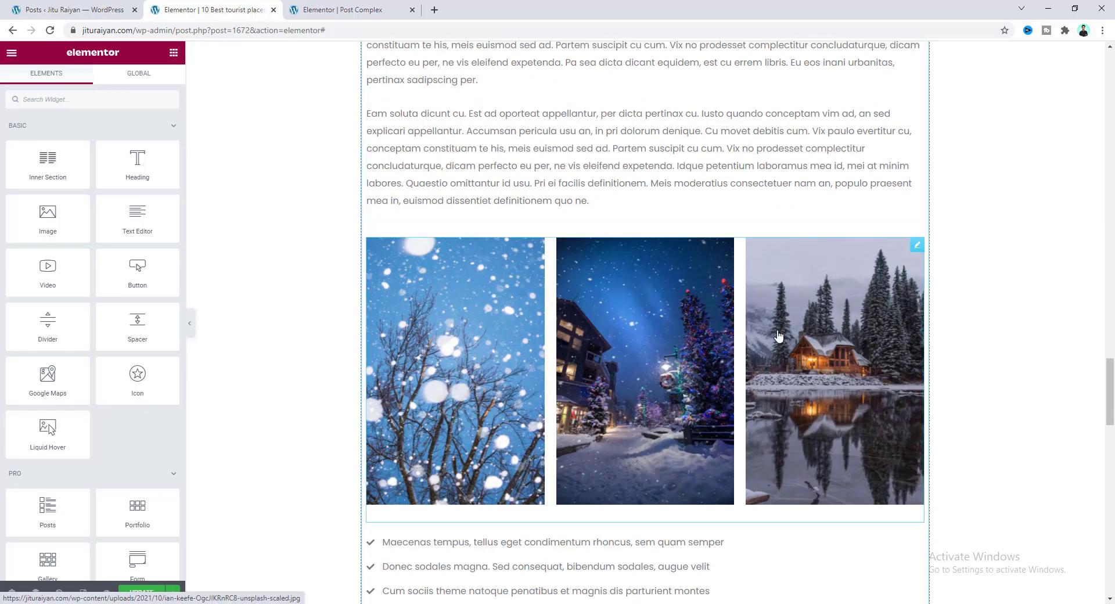
{"action": "left_click", "coordinate": [916, 245]}
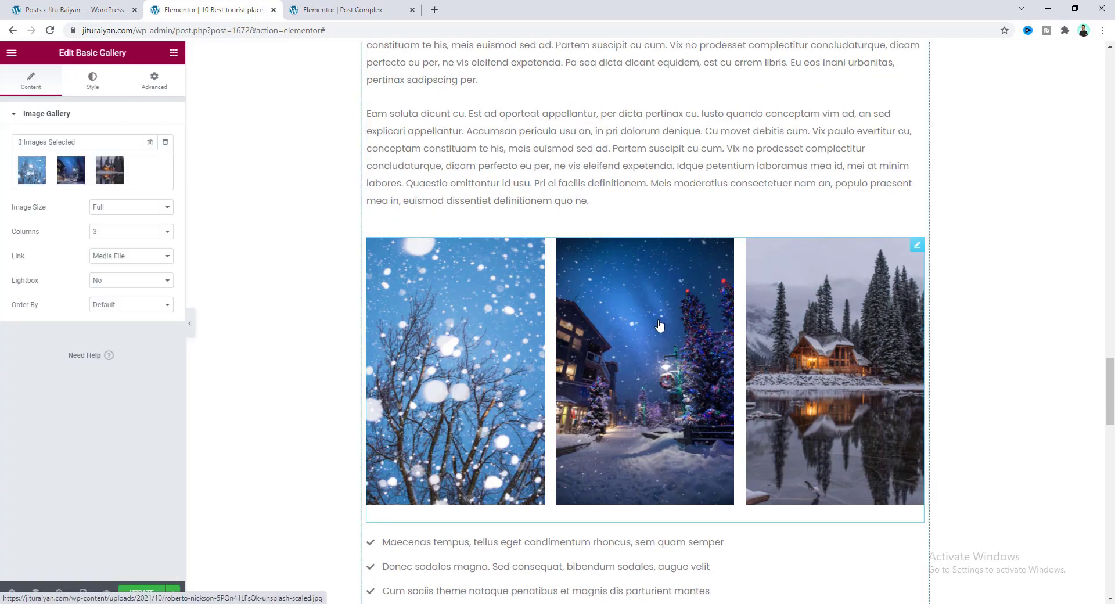
{"action": "scroll", "coordinate": [392, 330], "scroll_direction": "down", "scroll_amount": 4}
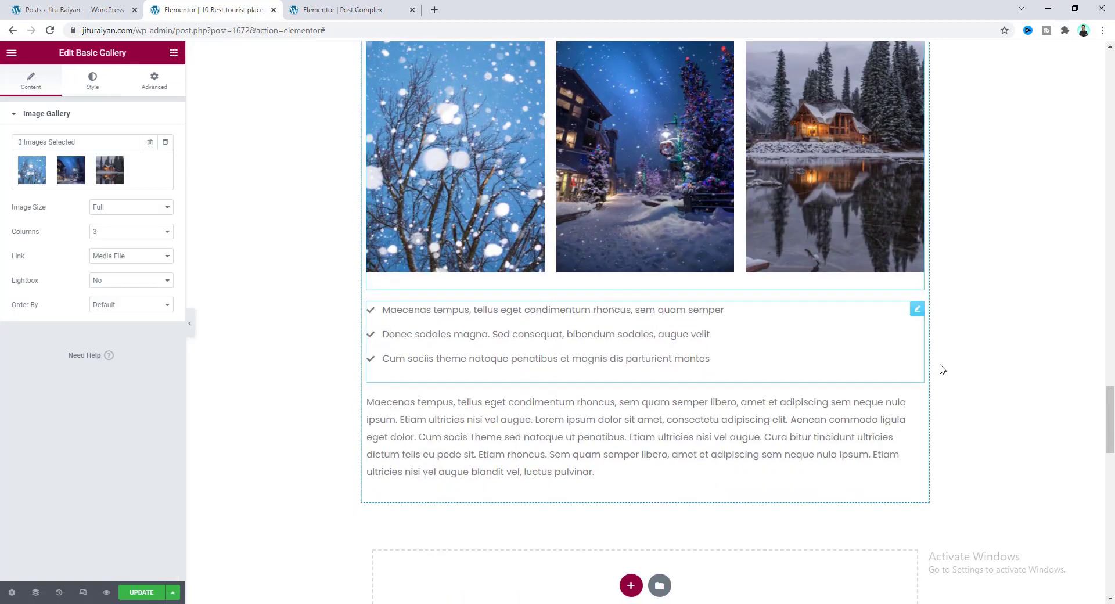
{"action": "left_click", "coordinate": [744, 338]}
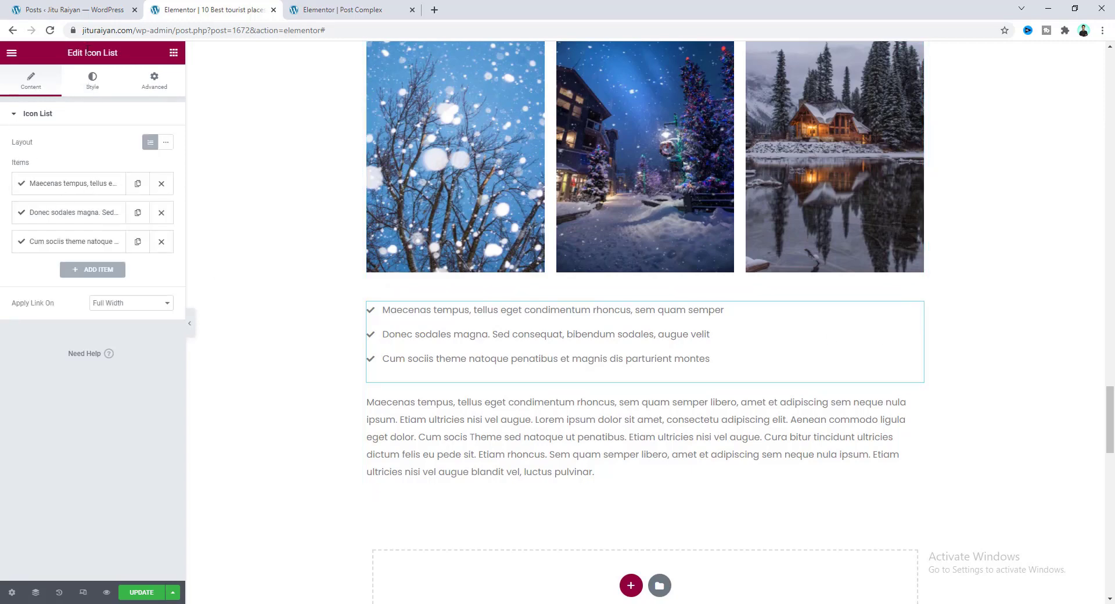
{"action": "left_click", "coordinate": [505, 489]}
{"action": "scroll", "coordinate": [505, 503], "scroll_direction": "up", "scroll_amount": 1}
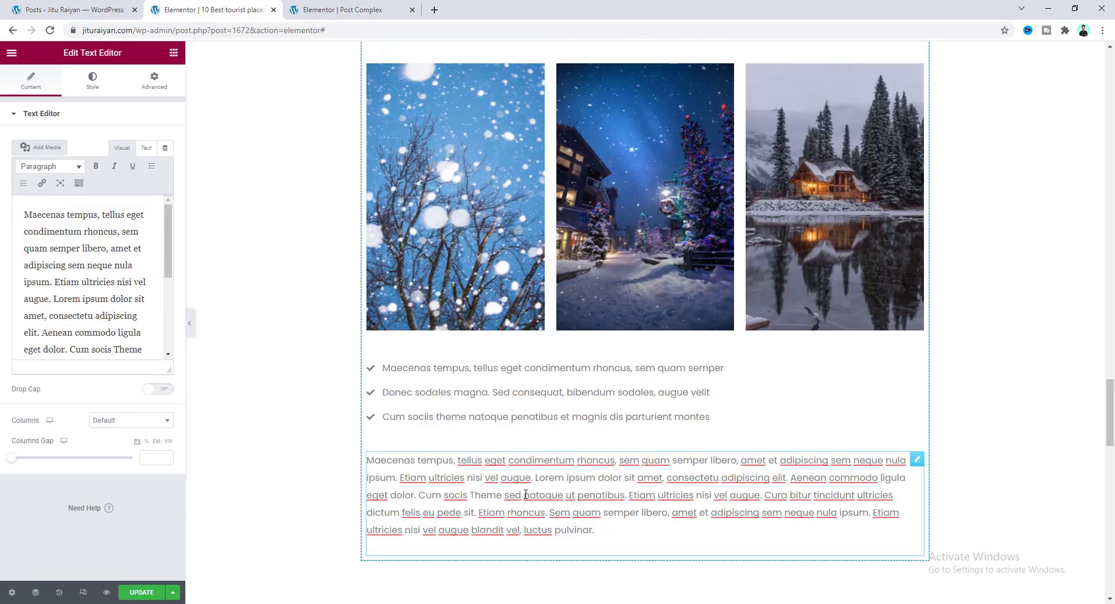
Review the layout from the gallery back up to the staggered image boxes and the opening paragraph
{"action": "scroll", "coordinate": [525, 494], "scroll_direction": "up", "scroll_amount": 4}
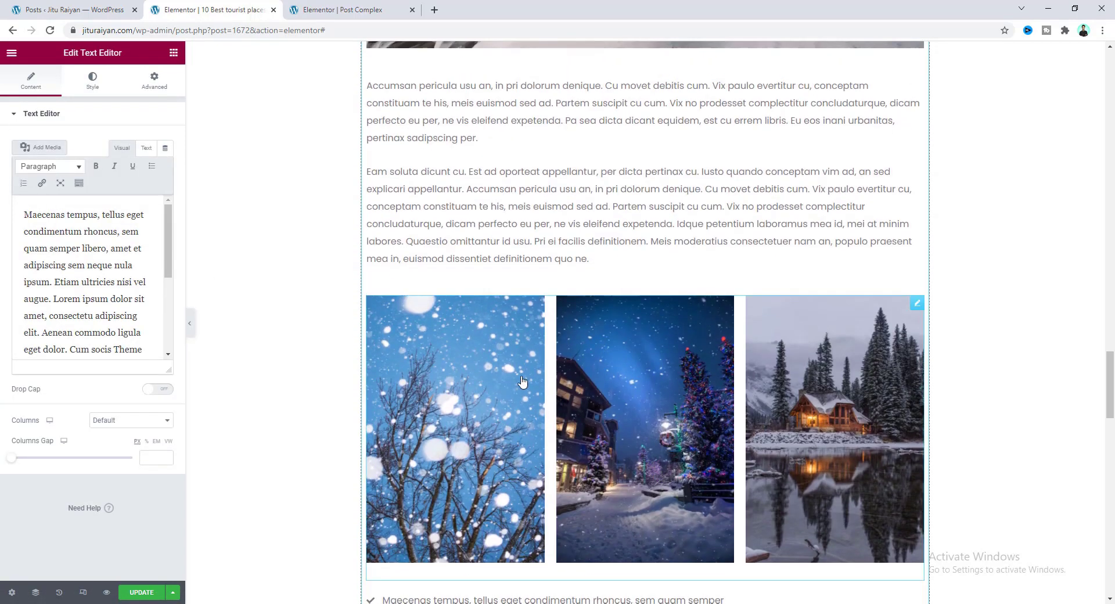
{"action": "scroll", "coordinate": [618, 355], "scroll_direction": "up", "scroll_amount": 10}
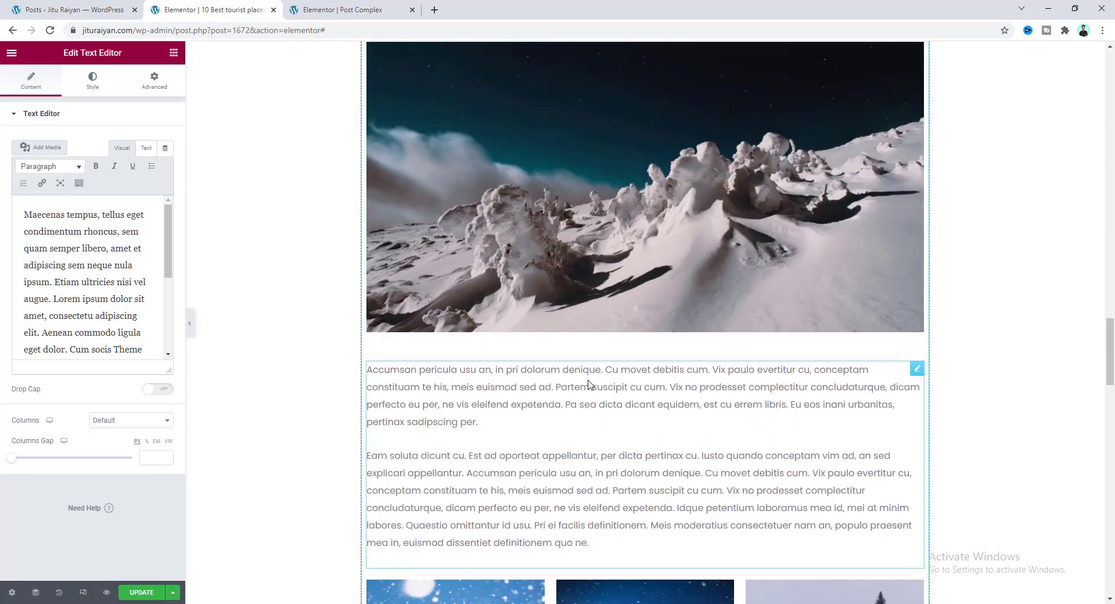
{"action": "scroll", "coordinate": [552, 410], "scroll_direction": "up", "scroll_amount": 4}
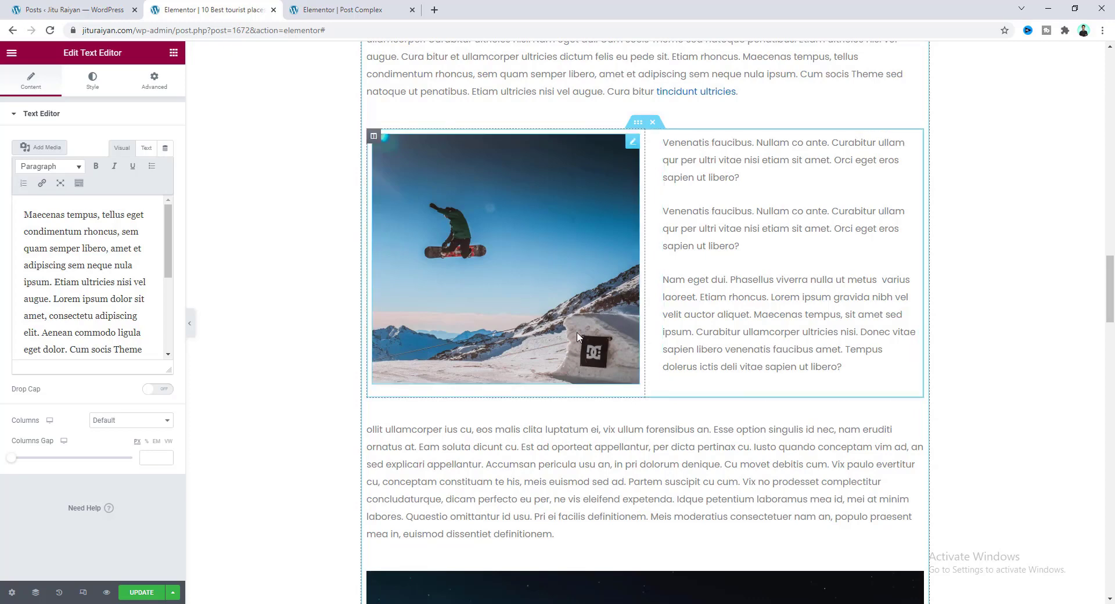
{"action": "scroll", "coordinate": [611, 397], "scroll_direction": "up", "scroll_amount": 9}
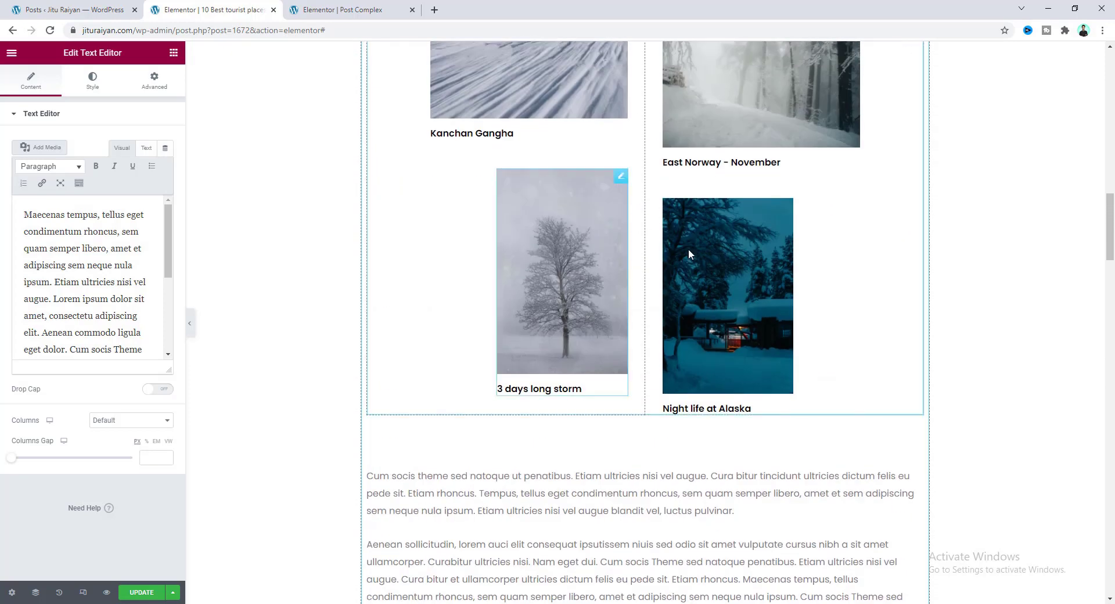
{"action": "scroll", "coordinate": [562, 221], "scroll_direction": "up", "scroll_amount": 7}
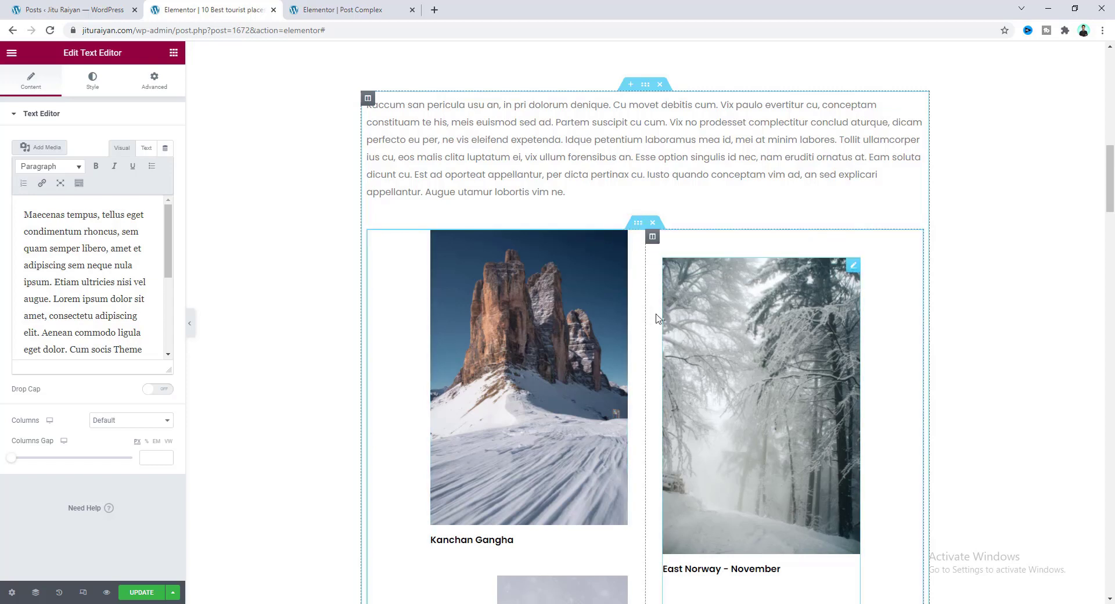
{"action": "scroll", "coordinate": [655, 302], "scroll_direction": "down", "scroll_amount": 9}
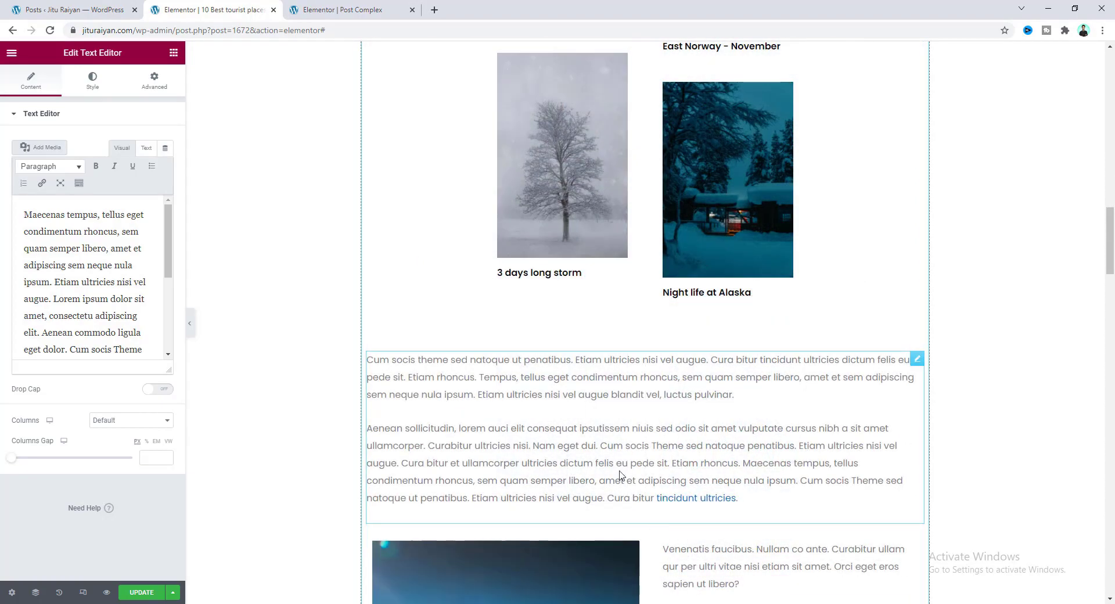
{"action": "scroll", "coordinate": [610, 448], "scroll_direction": "up", "scroll_amount": 11}
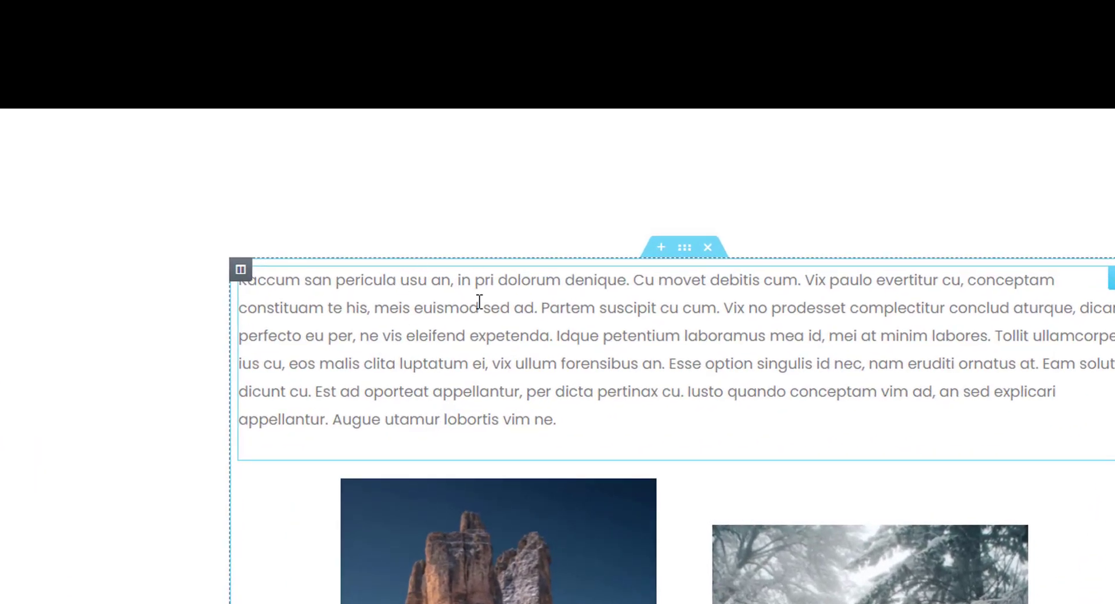
{"action": "scroll", "coordinate": [473, 330], "scroll_direction": "down", "scroll_amount": 2}
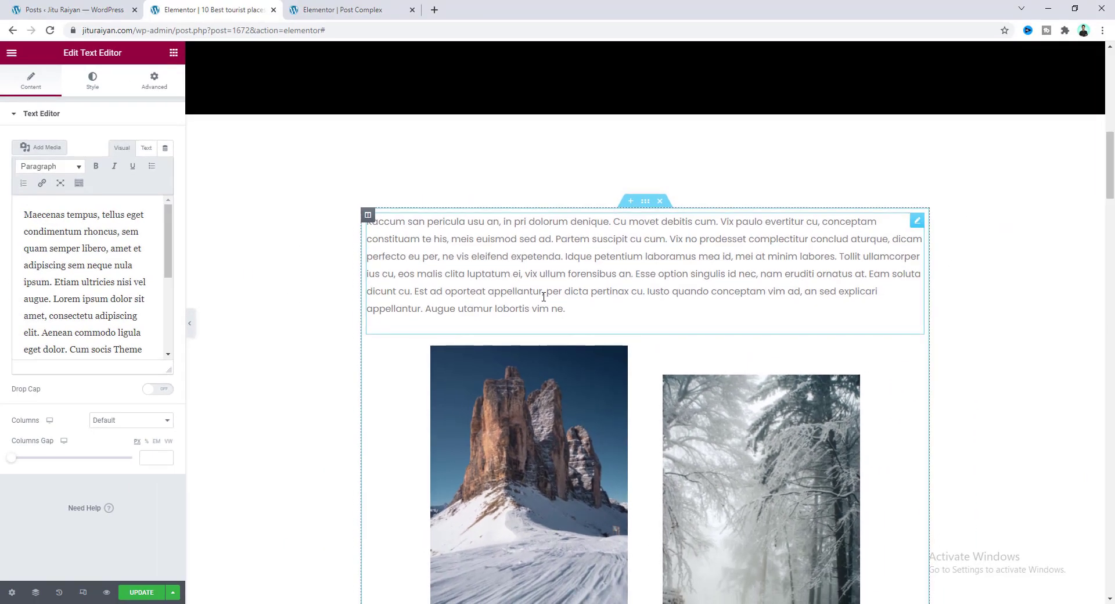
Check the top of the post above the image boxes and save the layout
{"action": "scroll", "coordinate": [544, 296], "scroll_direction": "up", "scroll_amount": 3}
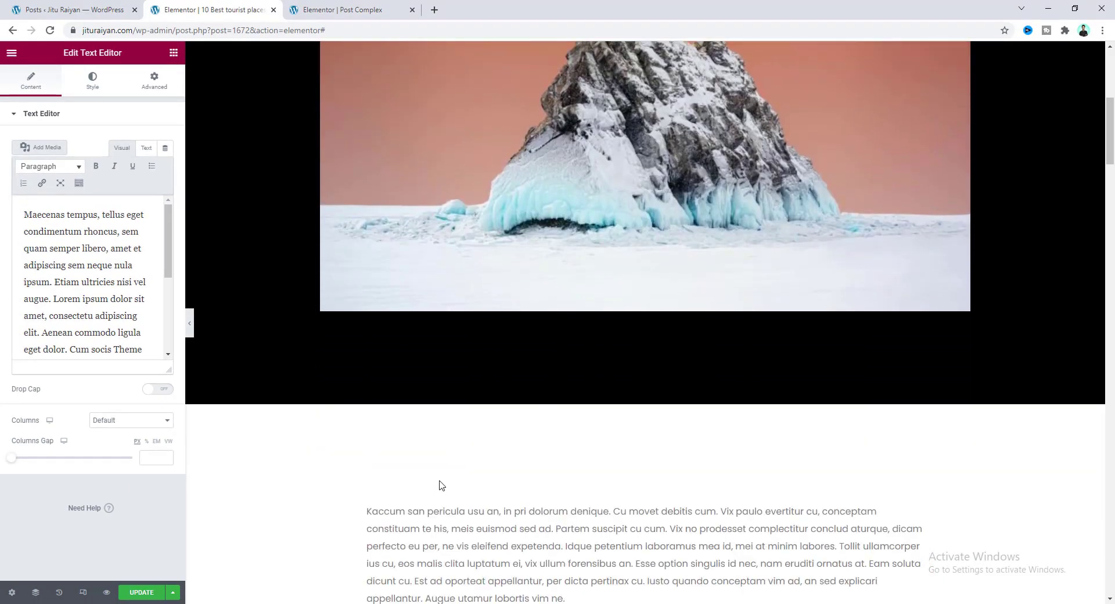
{"action": "scroll", "coordinate": [886, 465], "scroll_direction": "up", "scroll_amount": 3}
{"action": "scroll", "coordinate": [886, 466], "scroll_direction": "down", "scroll_amount": 6}
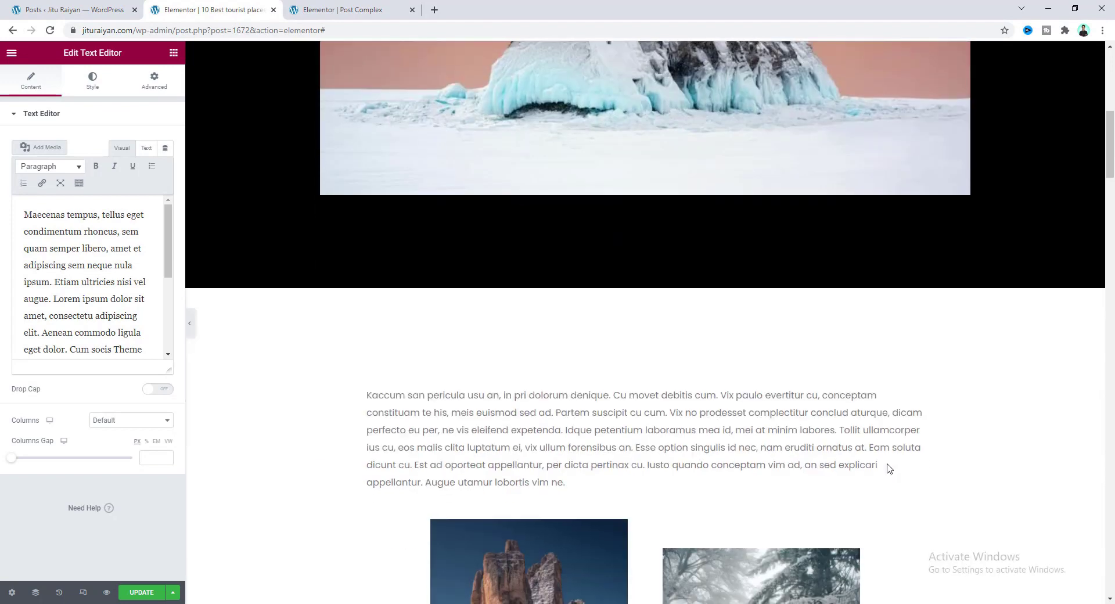
{"action": "left_click", "coordinate": [140, 593]}
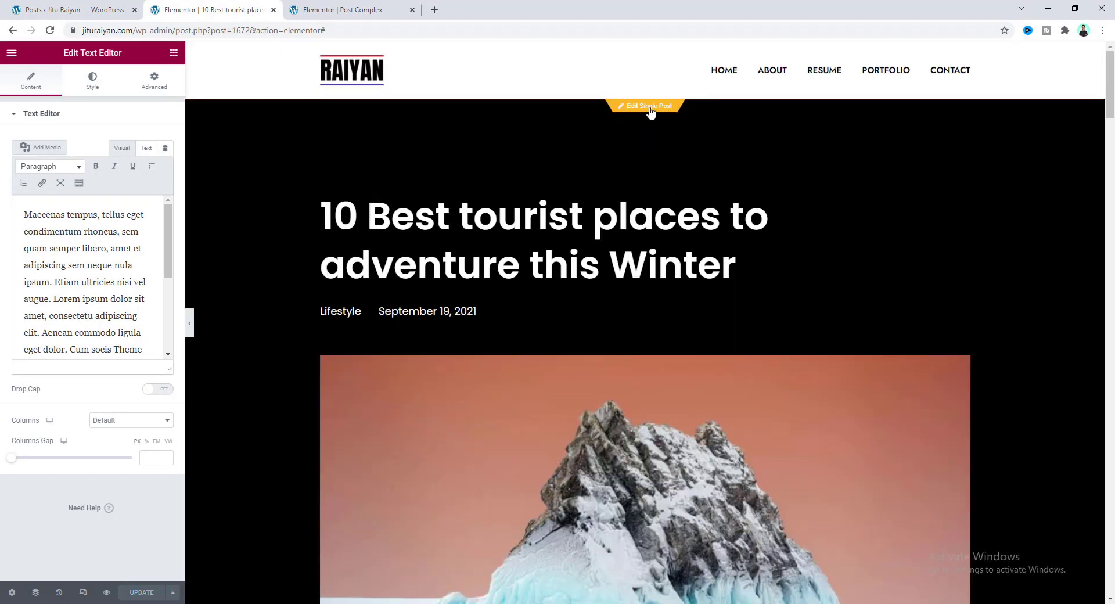
Check the Post Content widget's text color in the single post template, and reload the editor to return to the post
{"action": "left_click", "coordinate": [650, 108]}
{"action": "scroll", "coordinate": [391, 472], "scroll_direction": "down", "scroll_amount": 10}
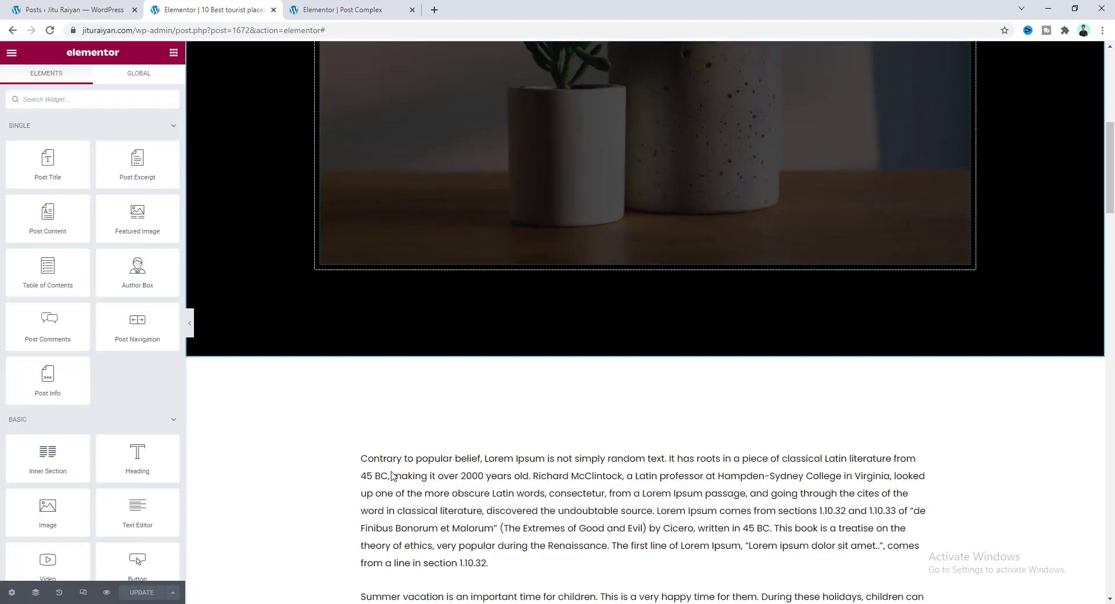
{"action": "left_click", "coordinate": [923, 373]}
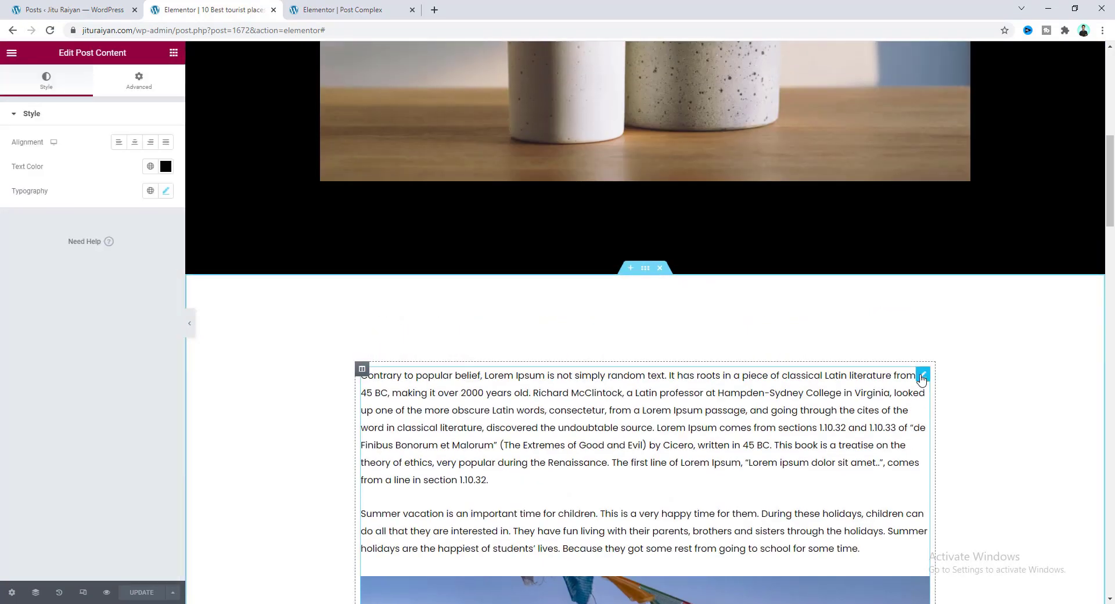
{"action": "left_click", "coordinate": [165, 169]}
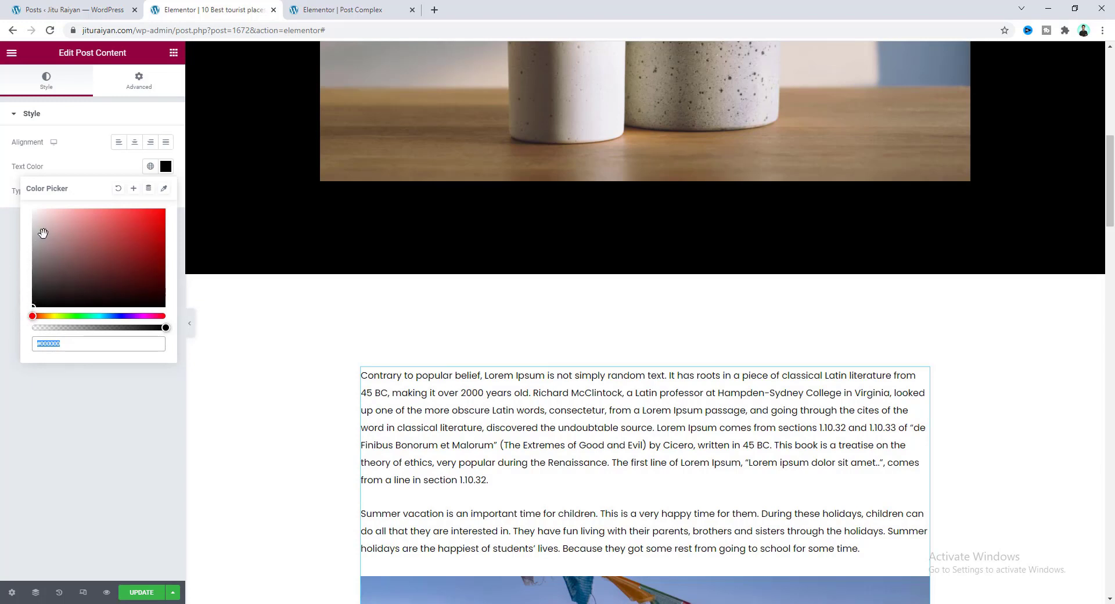
{"action": "left_click", "coordinate": [82, 167]}
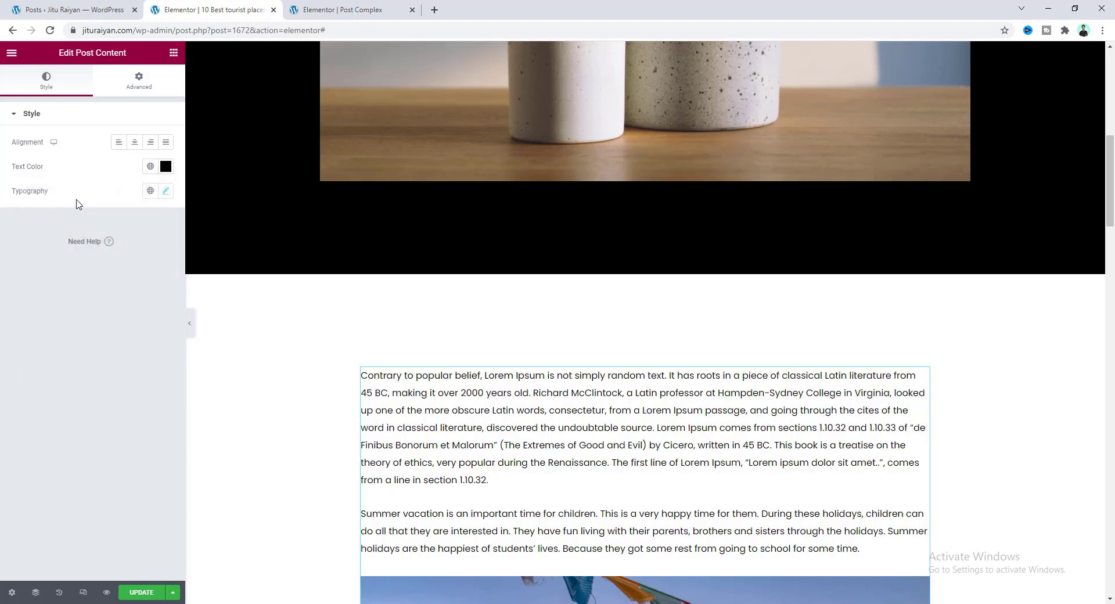
{"action": "left_click", "coordinate": [50, 35]}
{"action": "left_click", "coordinate": [604, 97]}
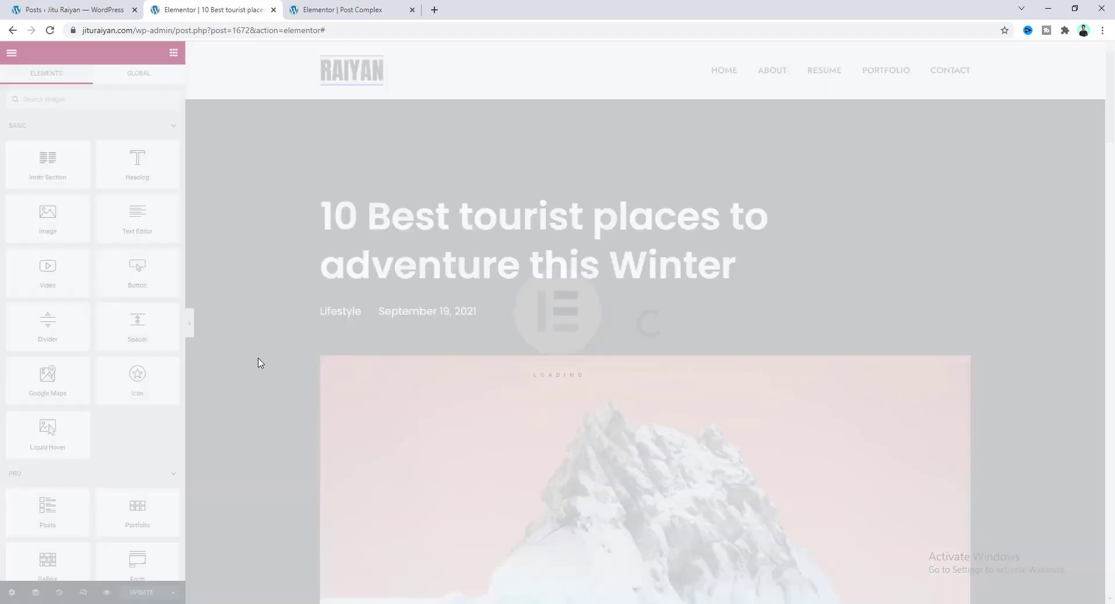
Set the site-wide global Text color to black #000000 and check the body paragraphs of the post
{"action": "scroll", "coordinate": [493, 377], "scroll_direction": "down", "scroll_amount": 2}
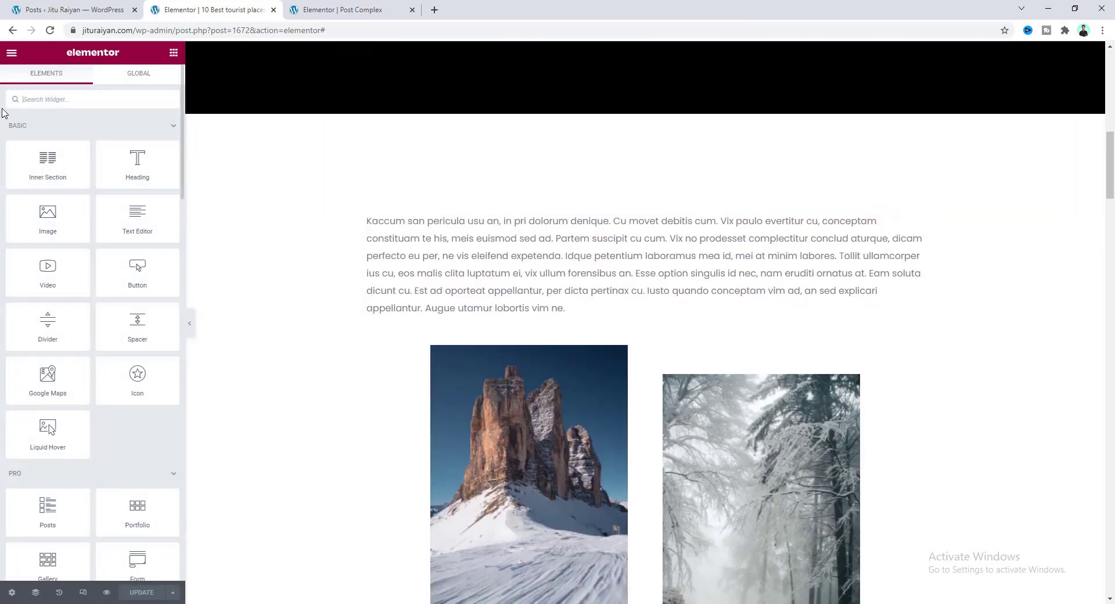
{"action": "left_click", "coordinate": [11, 55]}
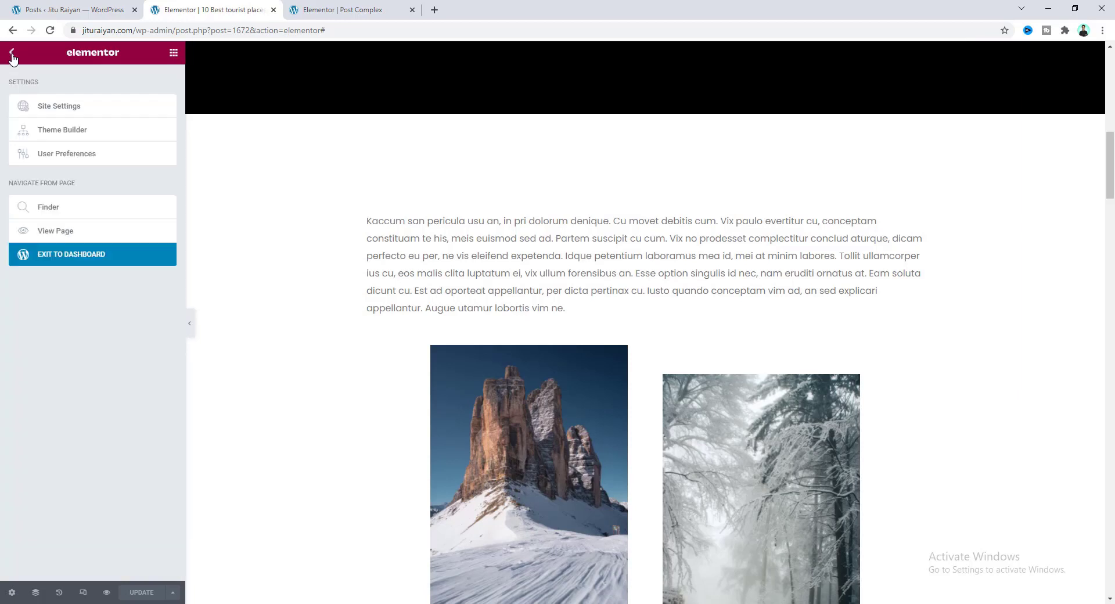
{"action": "left_click", "coordinate": [47, 110]}
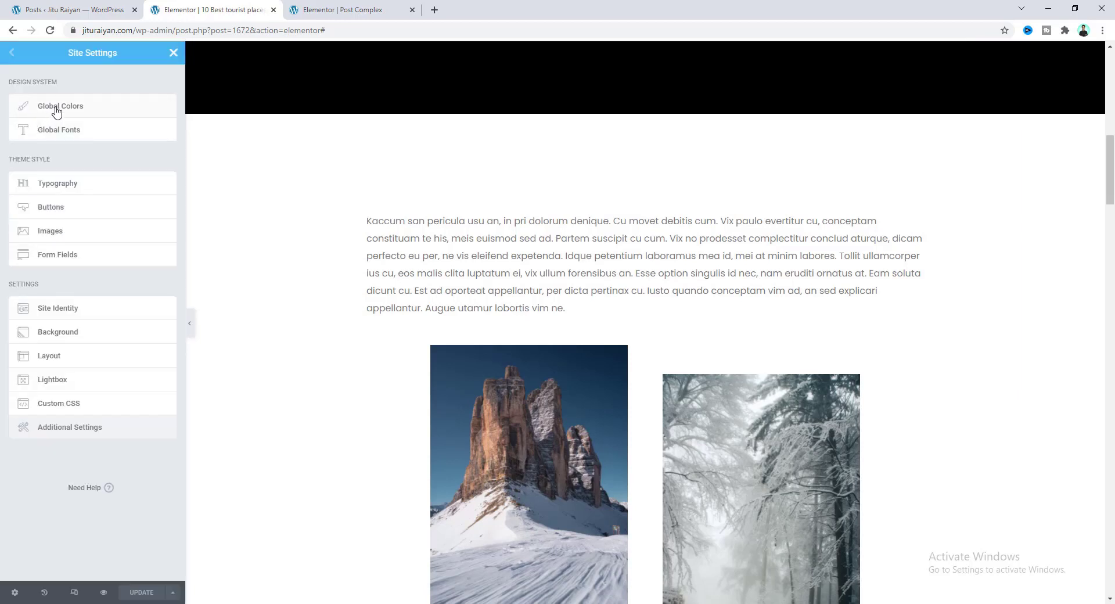
{"action": "left_click", "coordinate": [58, 108]}
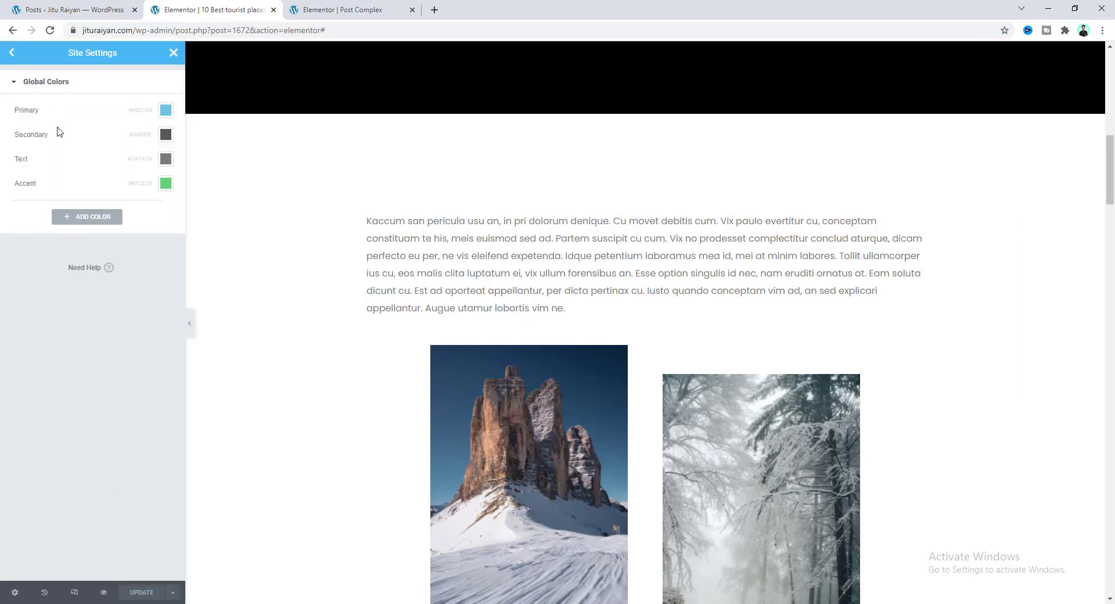
{"action": "left_click", "coordinate": [166, 159]}
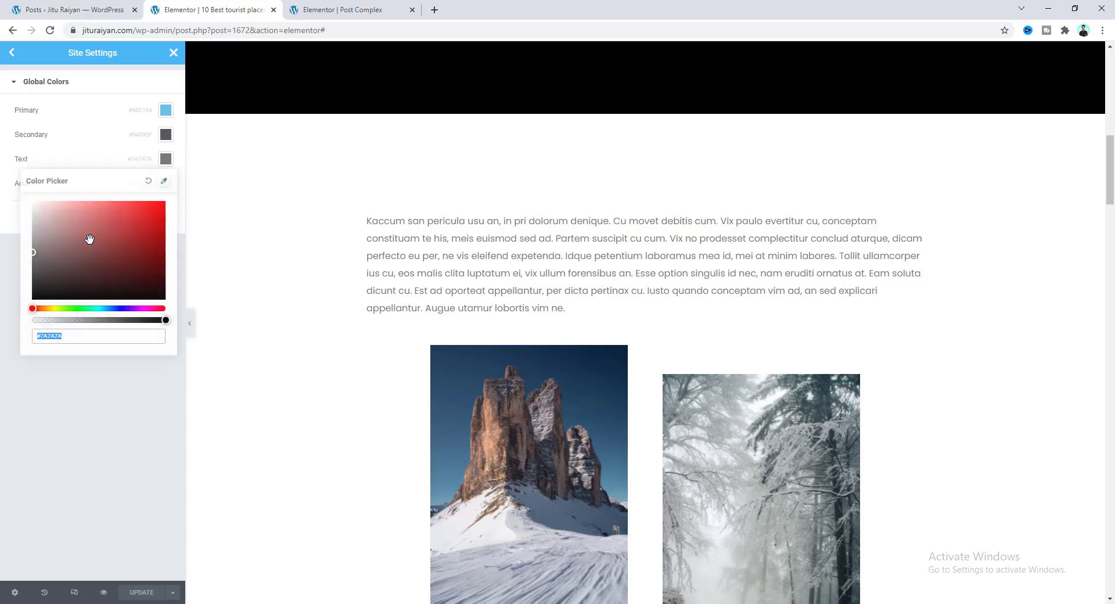
{"action": "left_click_drag", "start_coordinate": [89, 240], "coordinate": [33, 300]}
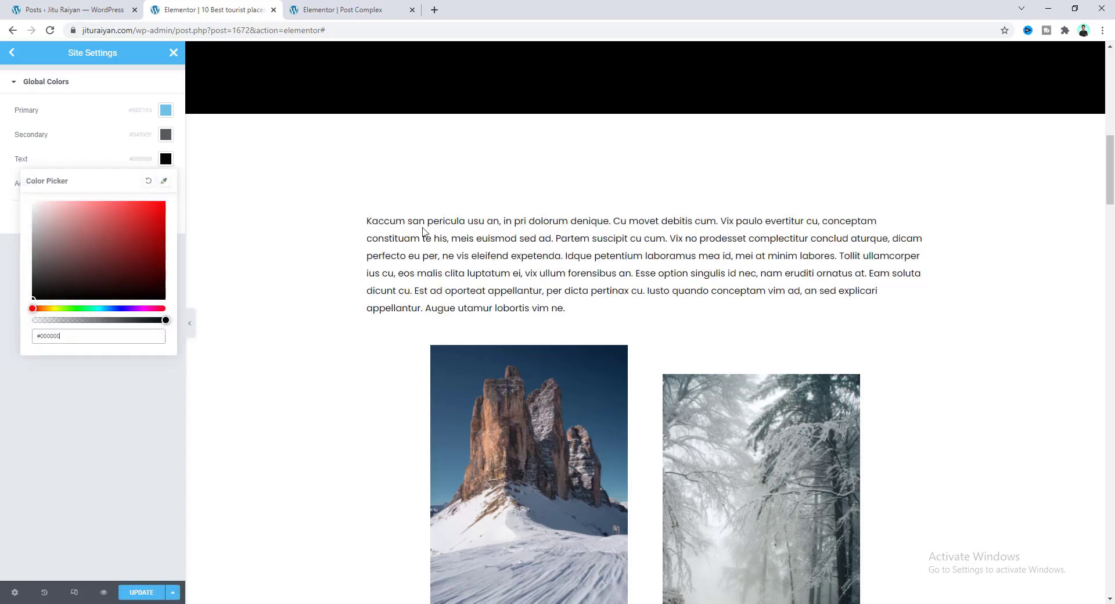
{"action": "scroll", "coordinate": [495, 236], "scroll_direction": "down", "scroll_amount": 14}
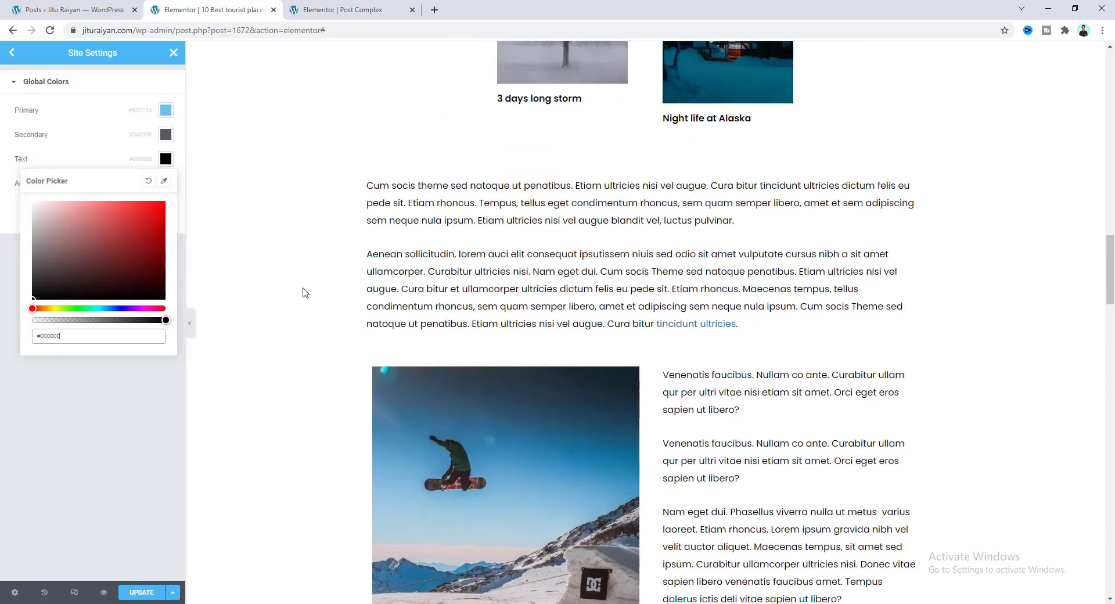
Try red #FF0000 as the normal link color in the site-wide typography settings
{"action": "left_click", "coordinate": [11, 57]}
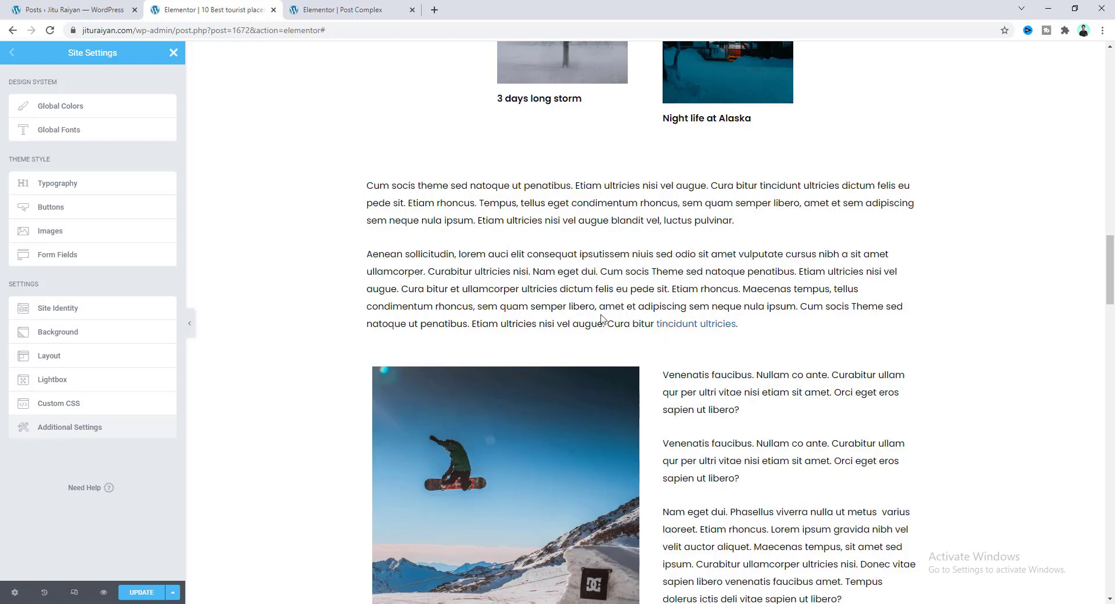
{"action": "left_click", "coordinate": [77, 188]}
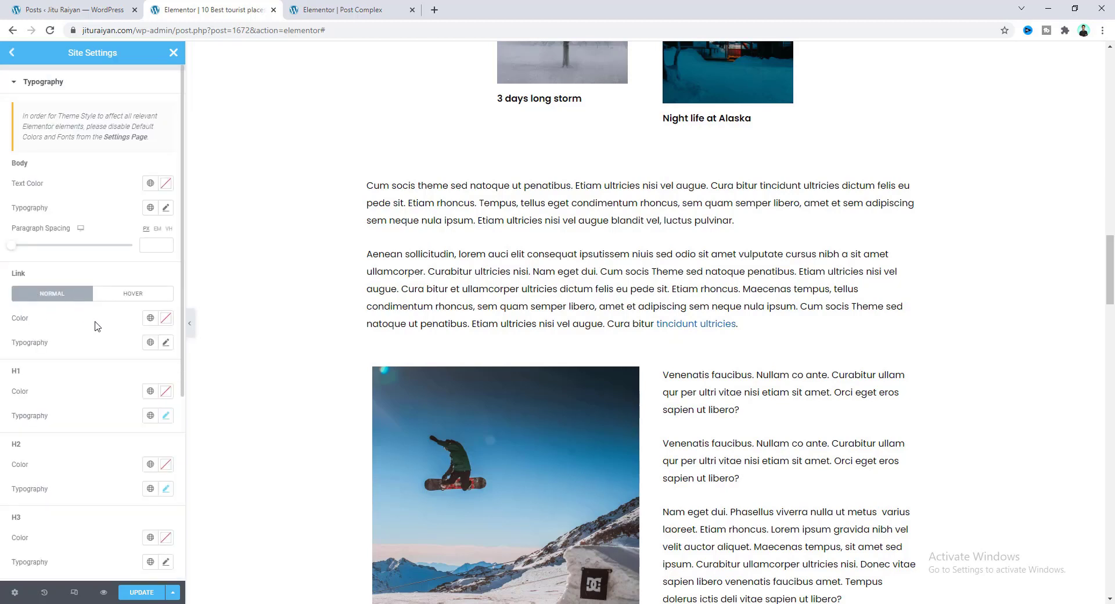
{"action": "left_click", "coordinate": [166, 318]}
{"action": "left_click", "coordinate": [162, 363]}
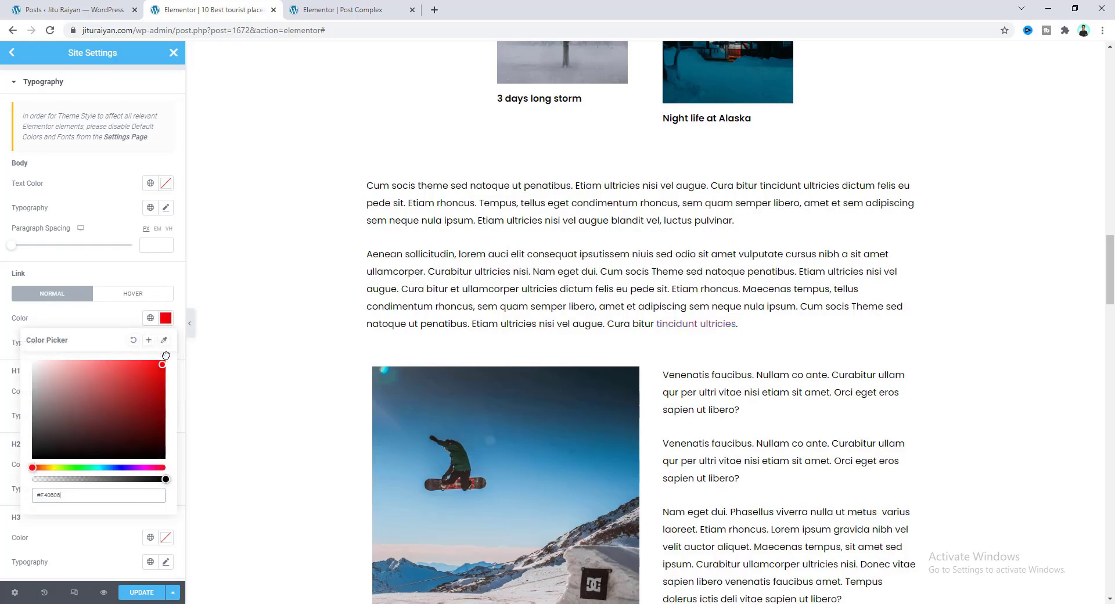
{"action": "left_click_drag", "start_coordinate": [166, 355], "coordinate": [175, 349]}
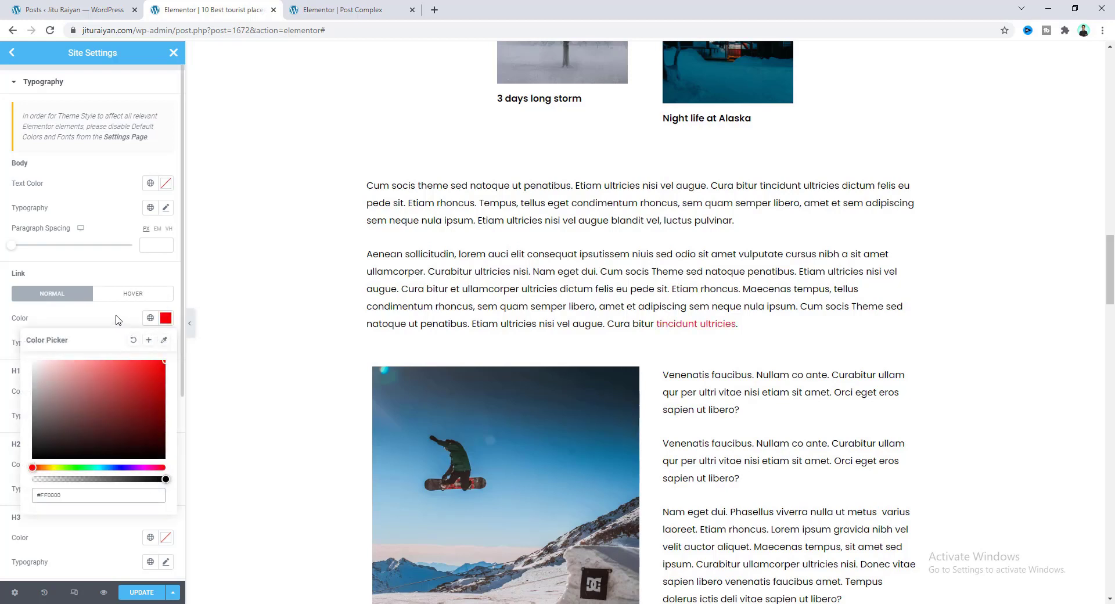
Try a bright green hover color for links in the site-wide typography settings
{"action": "left_click", "coordinate": [128, 298]}
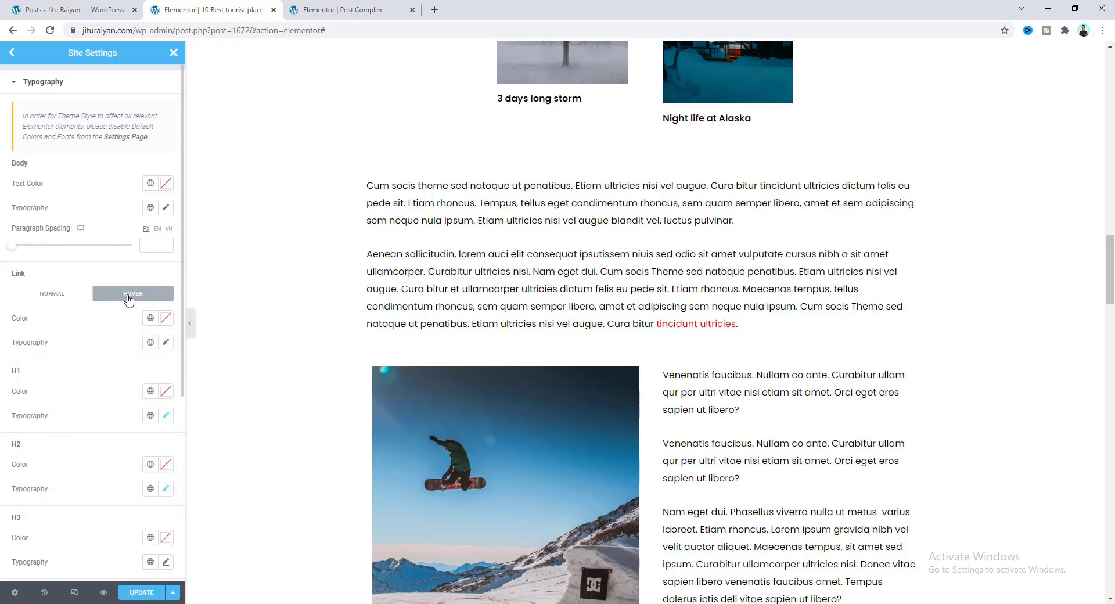
{"action": "left_click", "coordinate": [165, 318]}
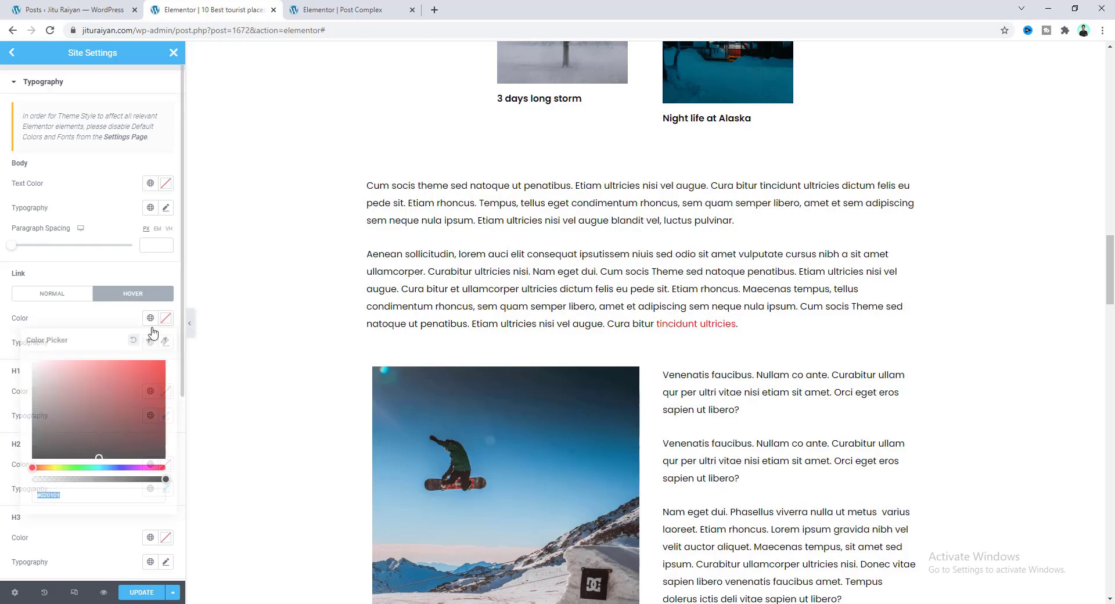
{"action": "left_click", "coordinate": [78, 468]}
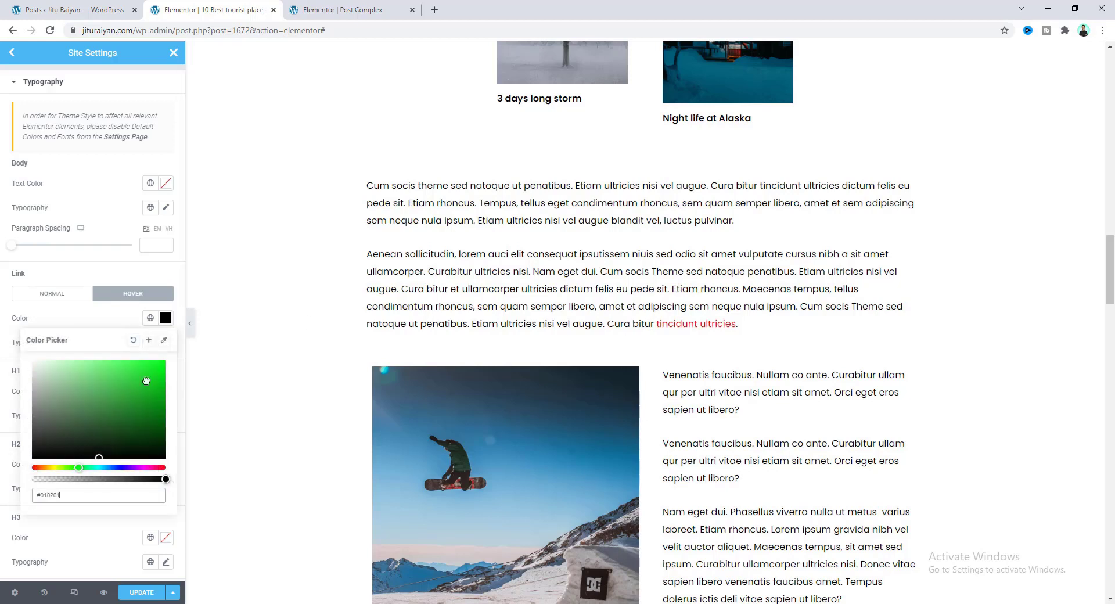
{"action": "left_click_drag", "start_coordinate": [147, 381], "coordinate": [170, 342]}
{"action": "left_click", "coordinate": [649, 359]}
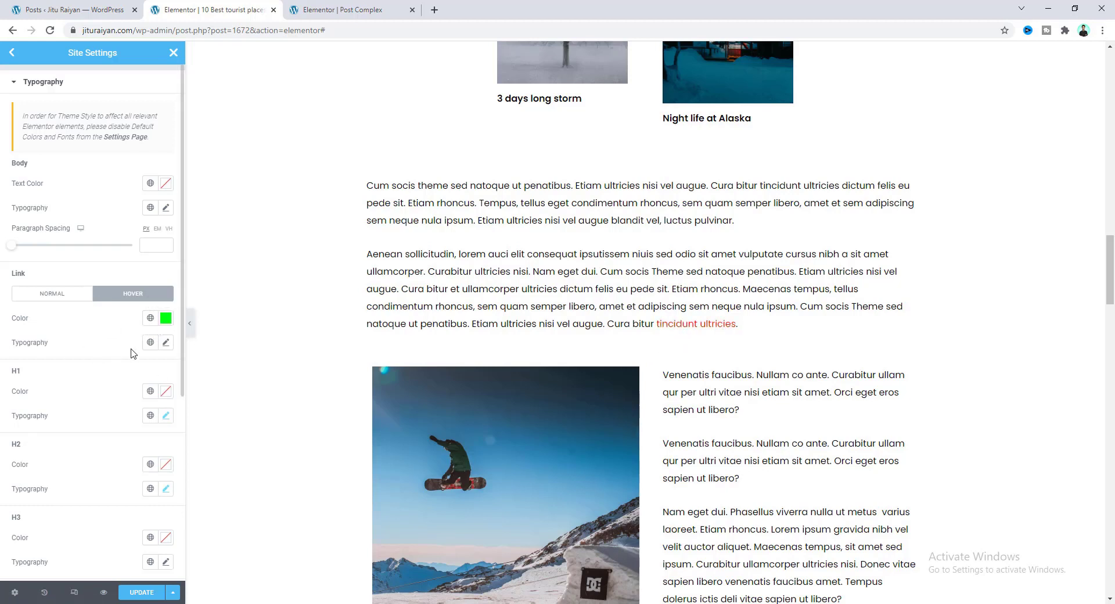
Clear the hover and normal link colors, update the site settings and close them
{"action": "left_click", "coordinate": [164, 321]}
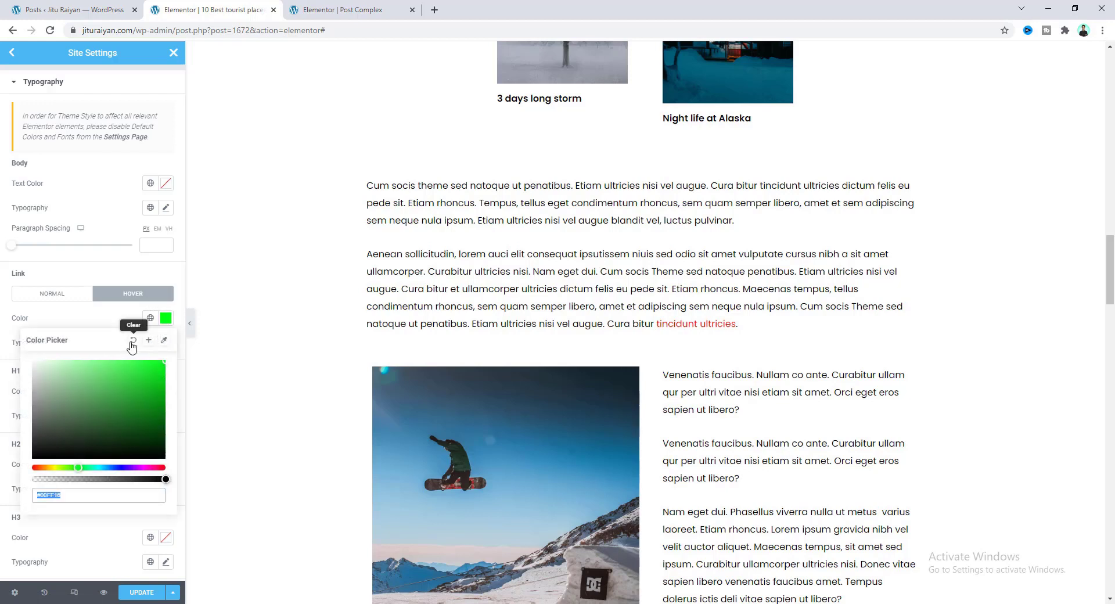
{"action": "left_click", "coordinate": [133, 340]}
{"action": "left_click", "coordinate": [71, 298]}
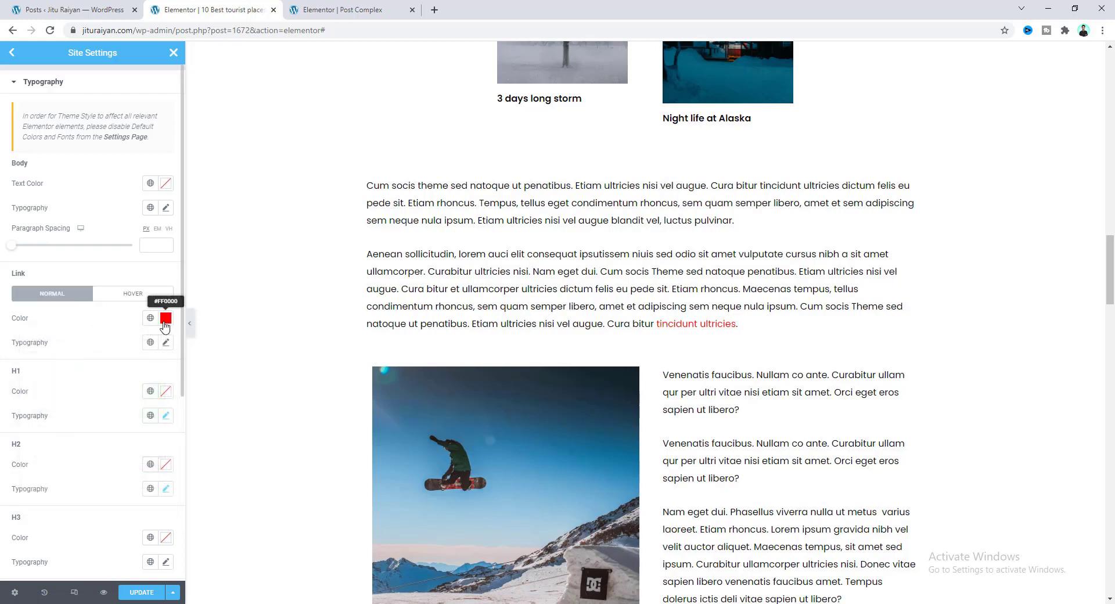
{"action": "left_click", "coordinate": [166, 318]}
{"action": "left_click", "coordinate": [131, 341]}
{"action": "left_click", "coordinate": [98, 321]}
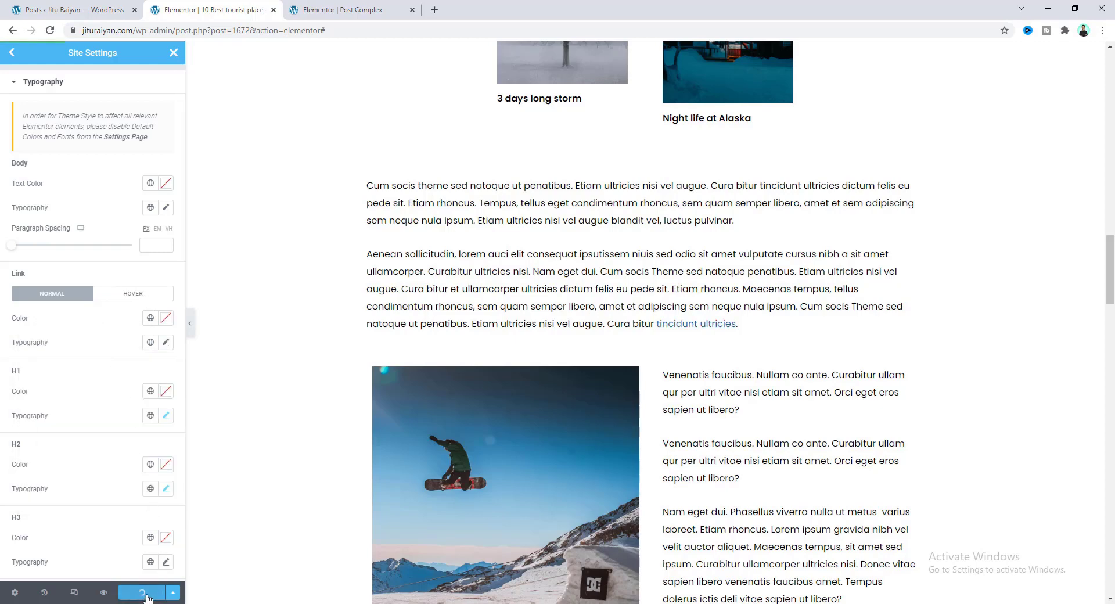
{"action": "left_click", "coordinate": [174, 54]}
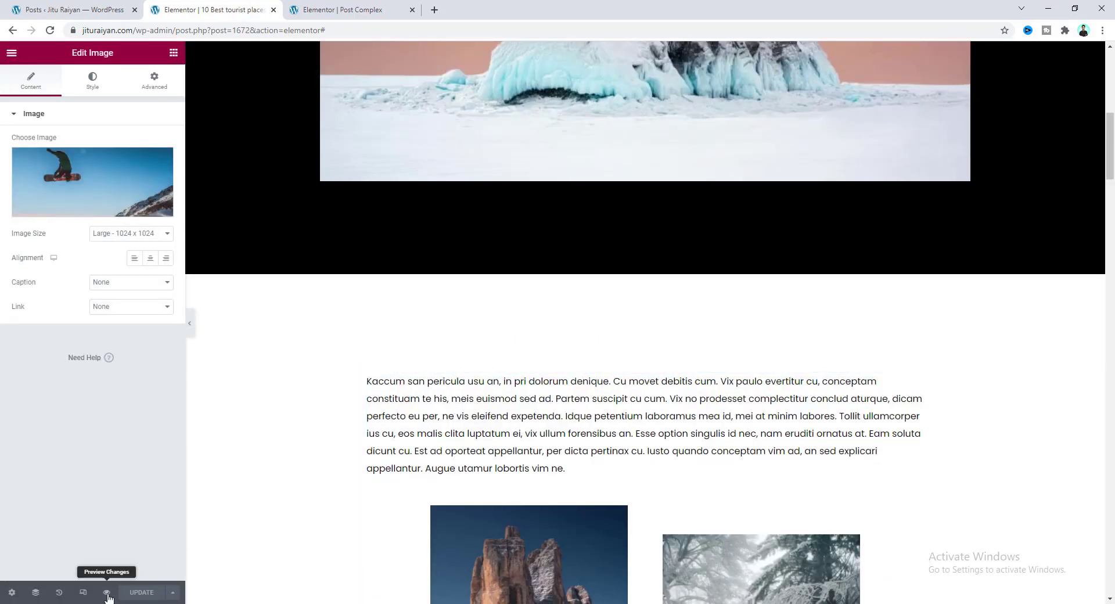
Switch the editor to responsive tablet mode and check the layout from the opening paragraph down to the snowboarder image
{"action": "left_click", "coordinate": [83, 592]}
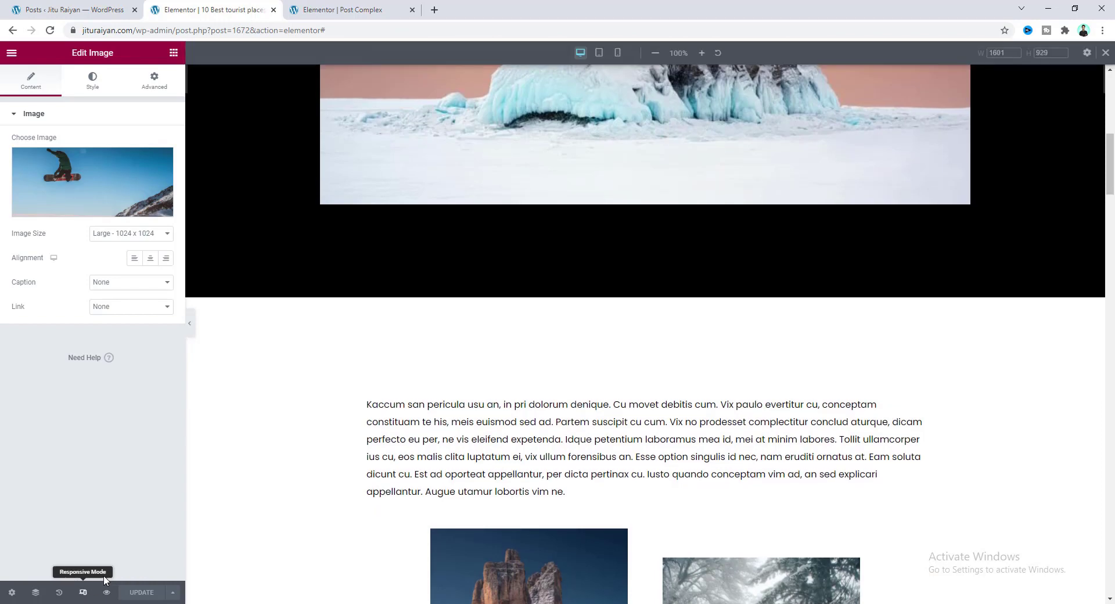
{"action": "left_click", "coordinate": [599, 53]}
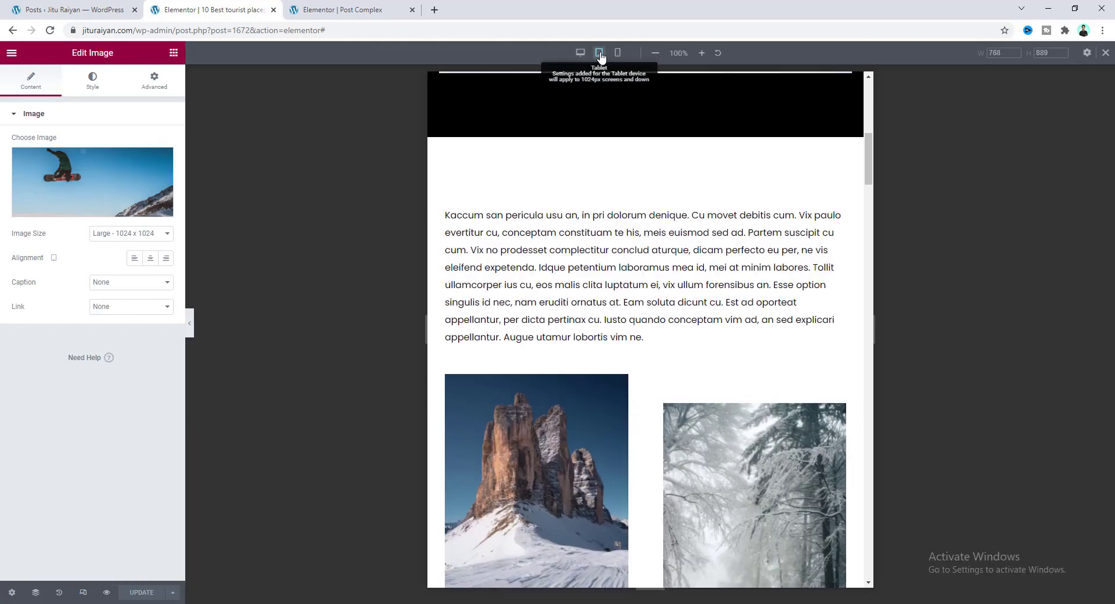
{"action": "scroll", "coordinate": [592, 331], "scroll_direction": "down", "scroll_amount": 10}
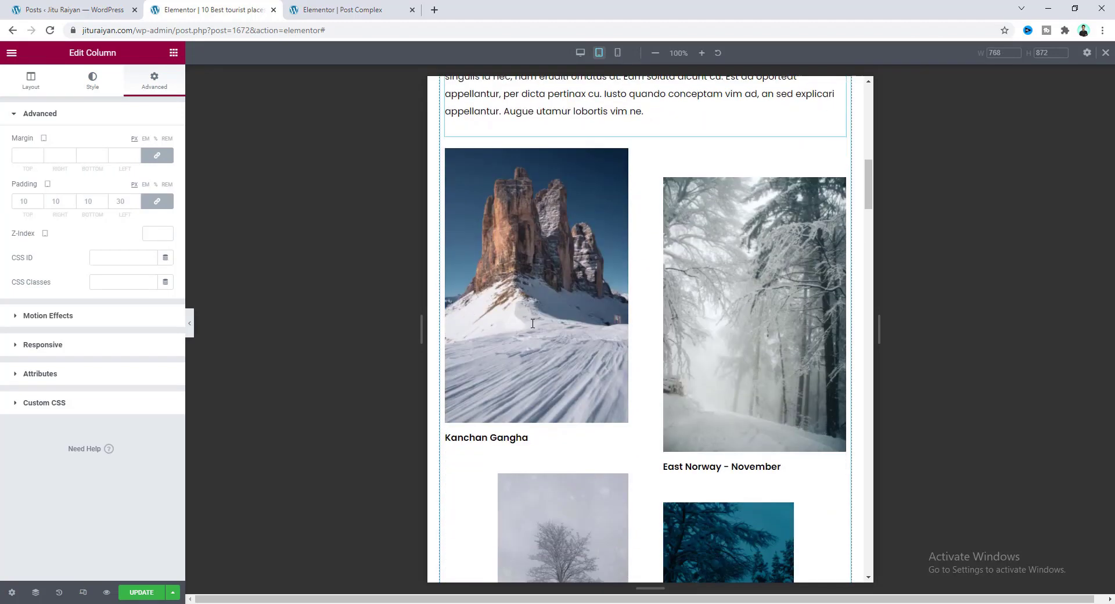
{"action": "scroll", "coordinate": [593, 335], "scroll_direction": "down", "scroll_amount": 8}
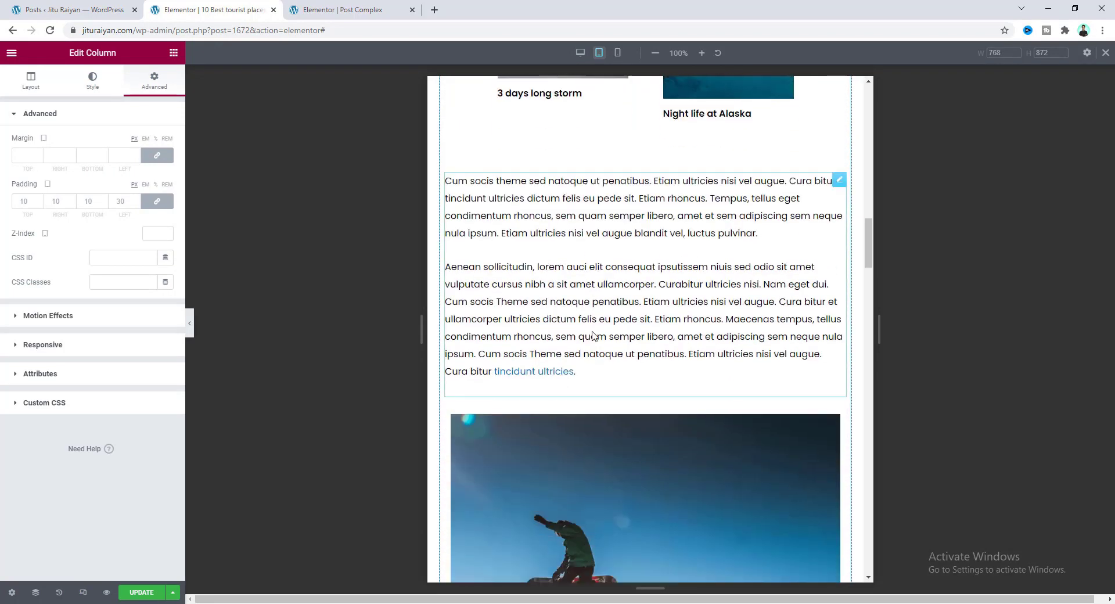
{"action": "scroll", "coordinate": [590, 334], "scroll_direction": "up", "scroll_amount": 3}
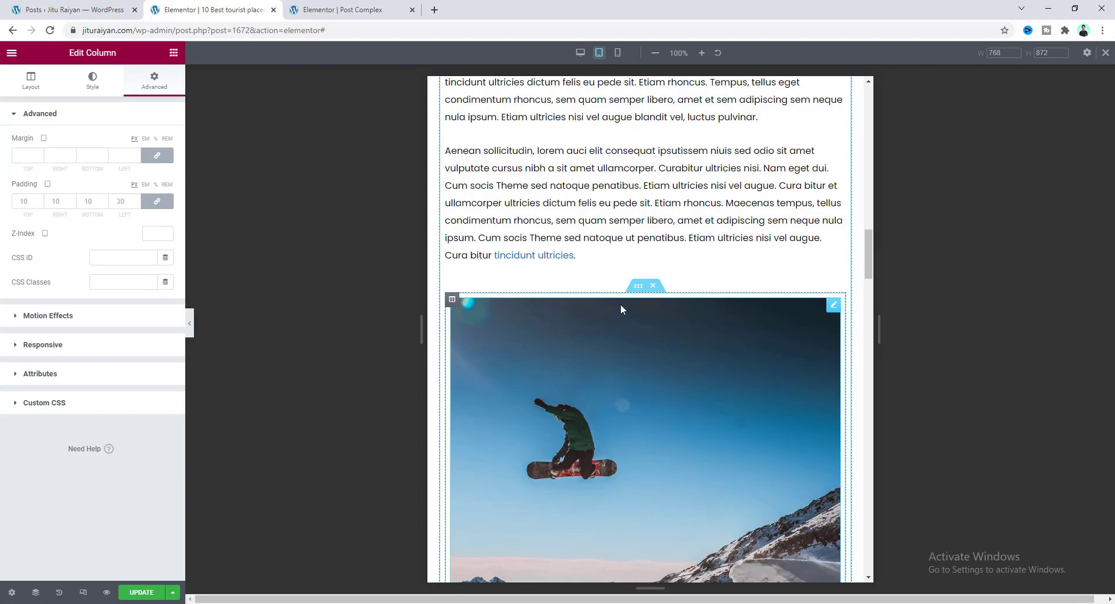
Set the tablet padding of the snowboarder image's column to 0 on all sides
{"action": "left_click", "coordinate": [452, 303]}
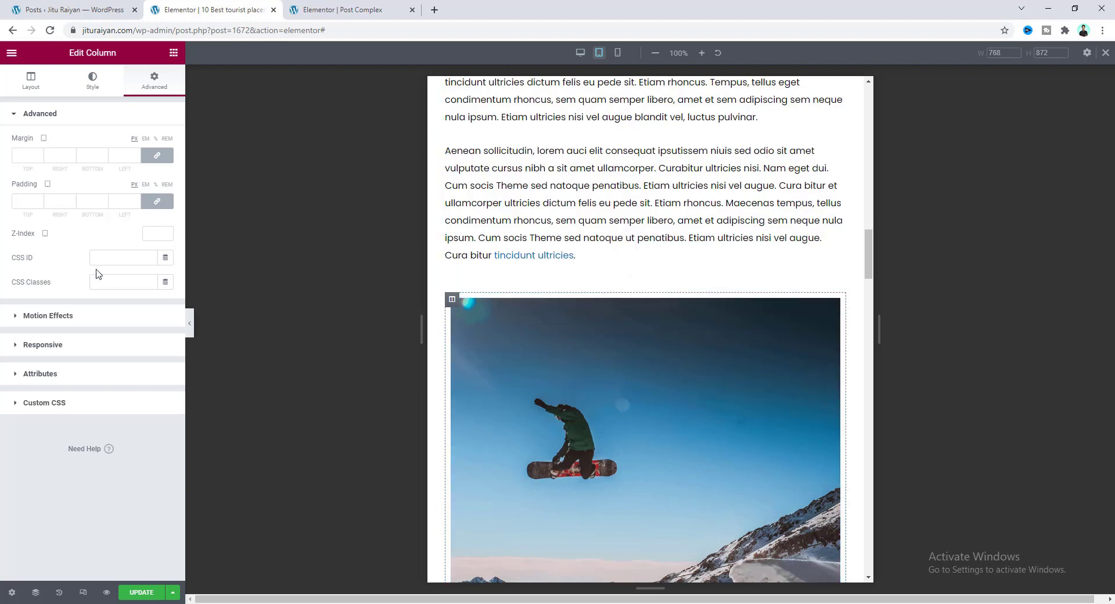
{"action": "left_click", "coordinate": [120, 200]}
{"action": "type", "text": "0"}
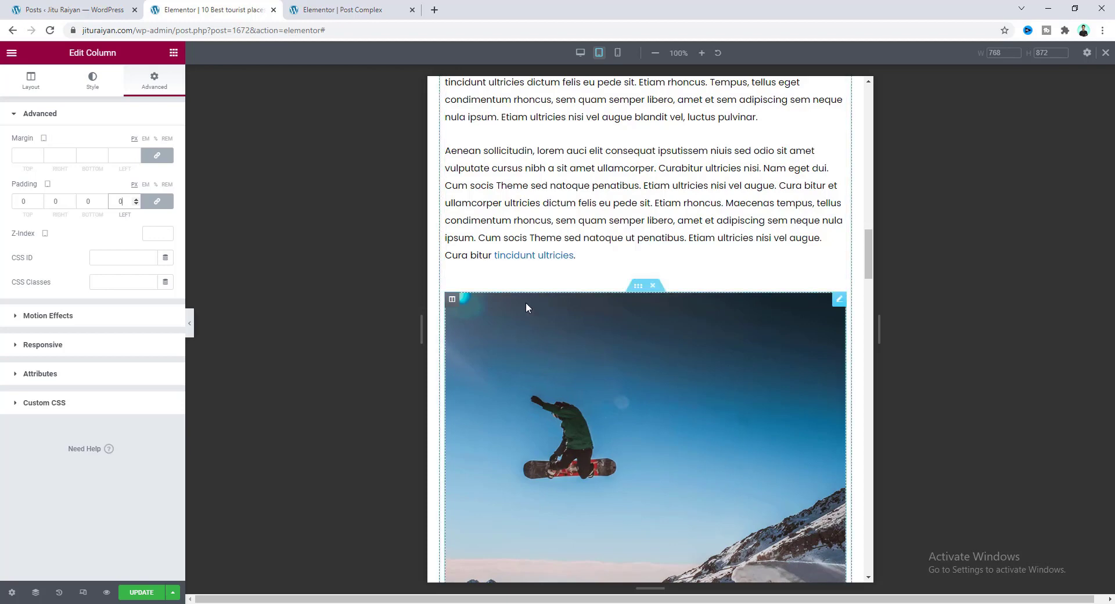
{"action": "scroll", "coordinate": [540, 320], "scroll_direction": "down", "scroll_amount": 6}
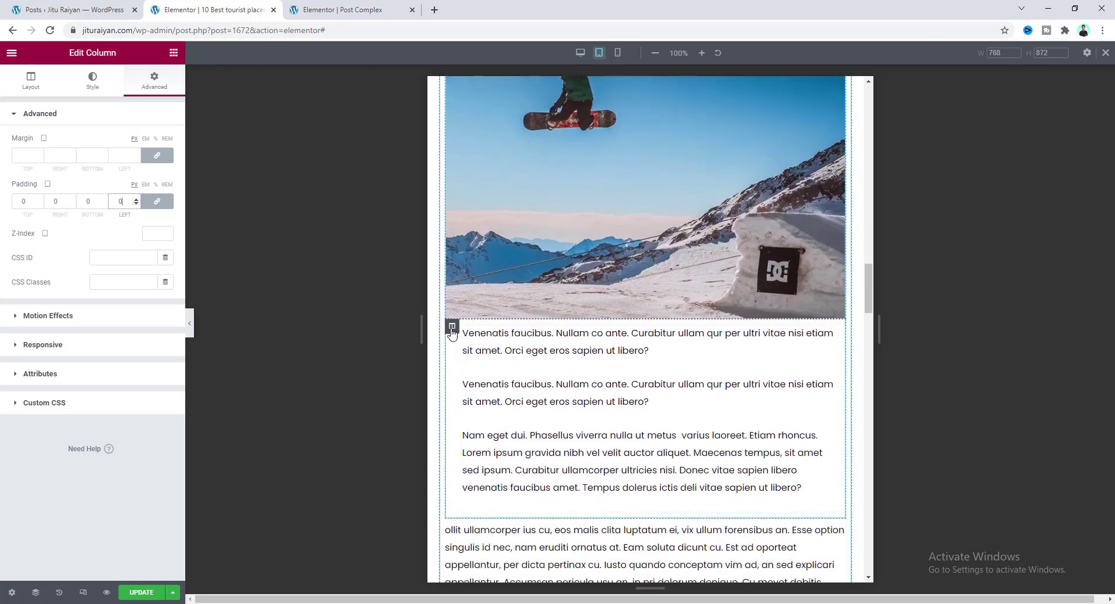
Set the tablet padding of the text column below the snowboarder image to 30 at the top and 0 on the other sides
{"action": "left_click", "coordinate": [452, 329]}
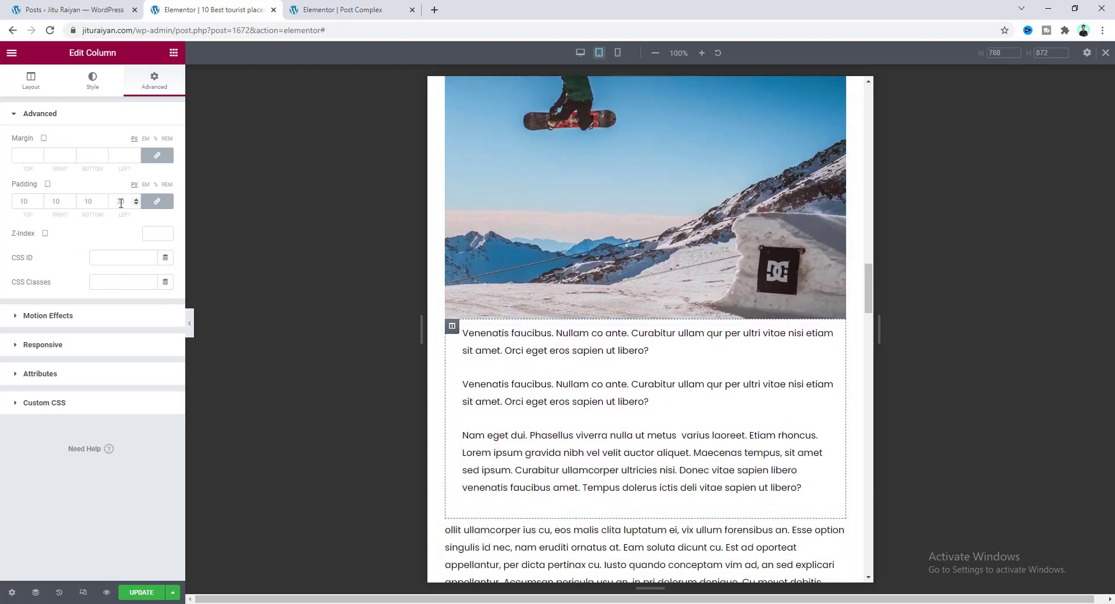
{"action": "type", "text": "0"}
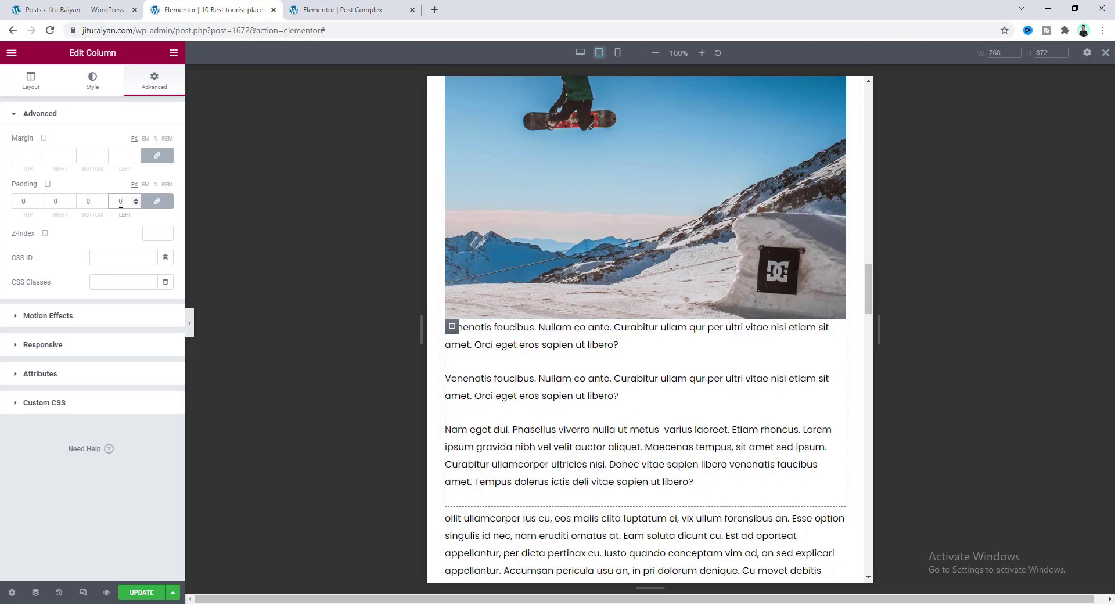
{"action": "left_click", "coordinate": [157, 201]}
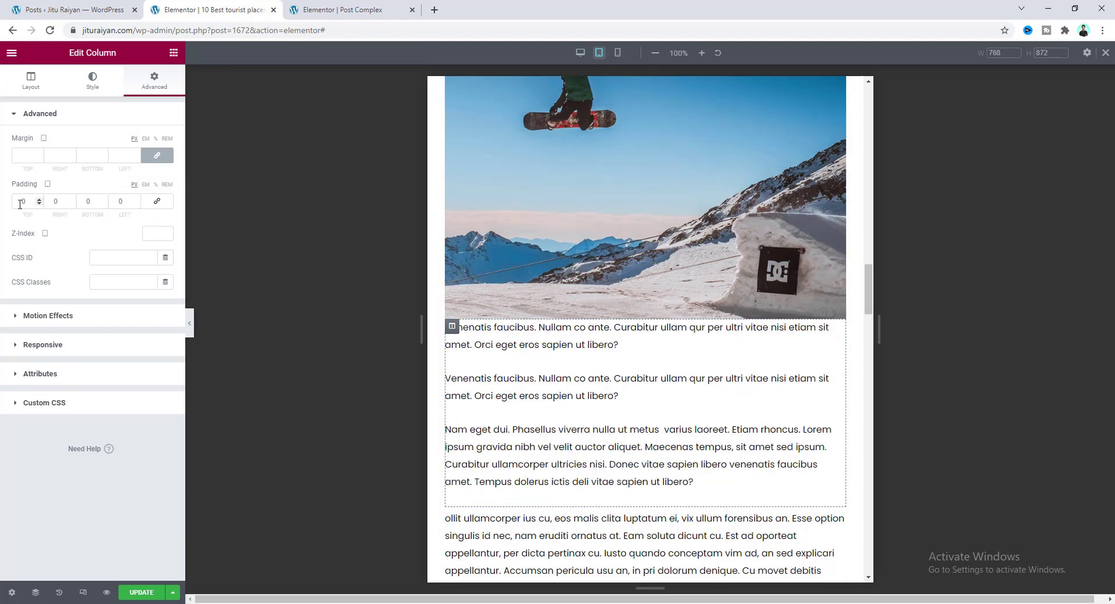
{"action": "type", "text": "3"}
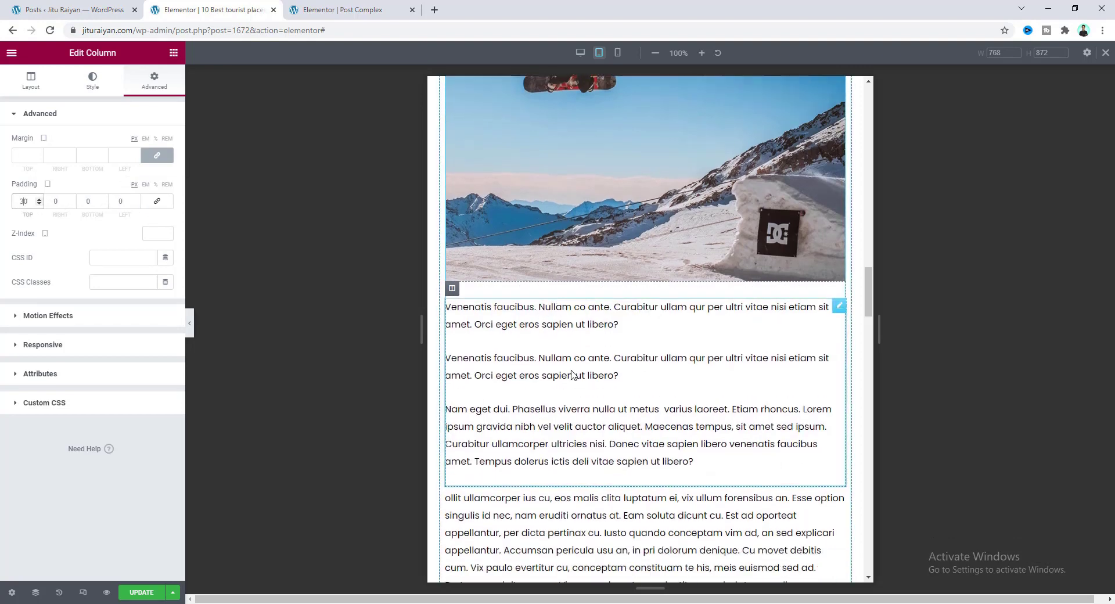
Check the tablet layout down to the closing paragraph and back up to the opening paragraph and captioned images
{"action": "scroll", "coordinate": [572, 373], "scroll_direction": "down", "scroll_amount": 15}
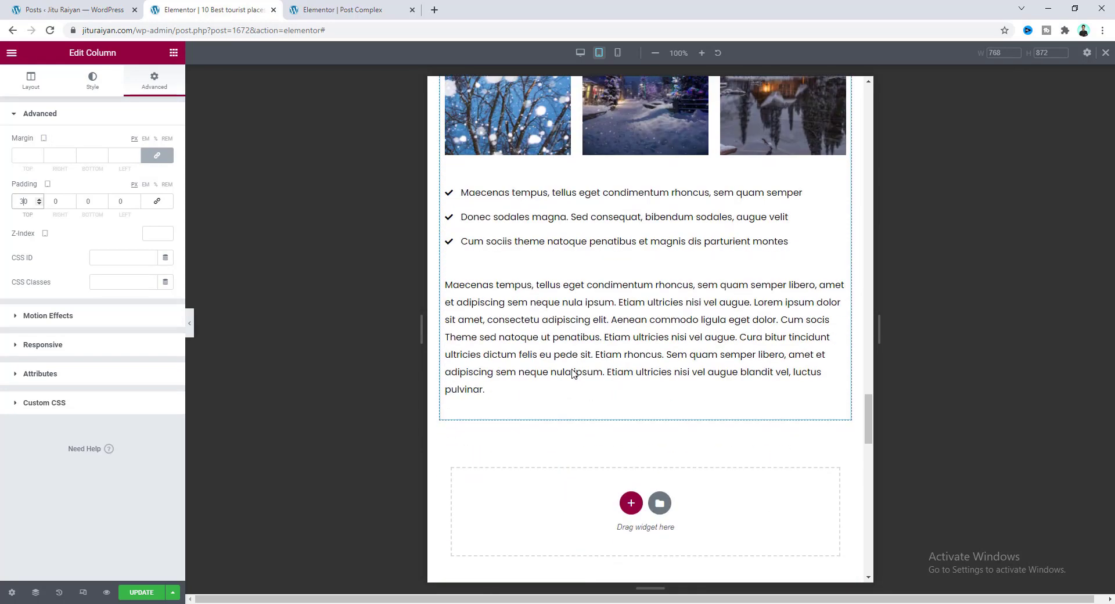
{"action": "scroll", "coordinate": [572, 374], "scroll_direction": "down", "scroll_amount": 3}
{"action": "scroll", "coordinate": [569, 374], "scroll_direction": "up", "scroll_amount": 6}
{"action": "scroll", "coordinate": [588, 343], "scroll_direction": "down", "scroll_amount": 2}
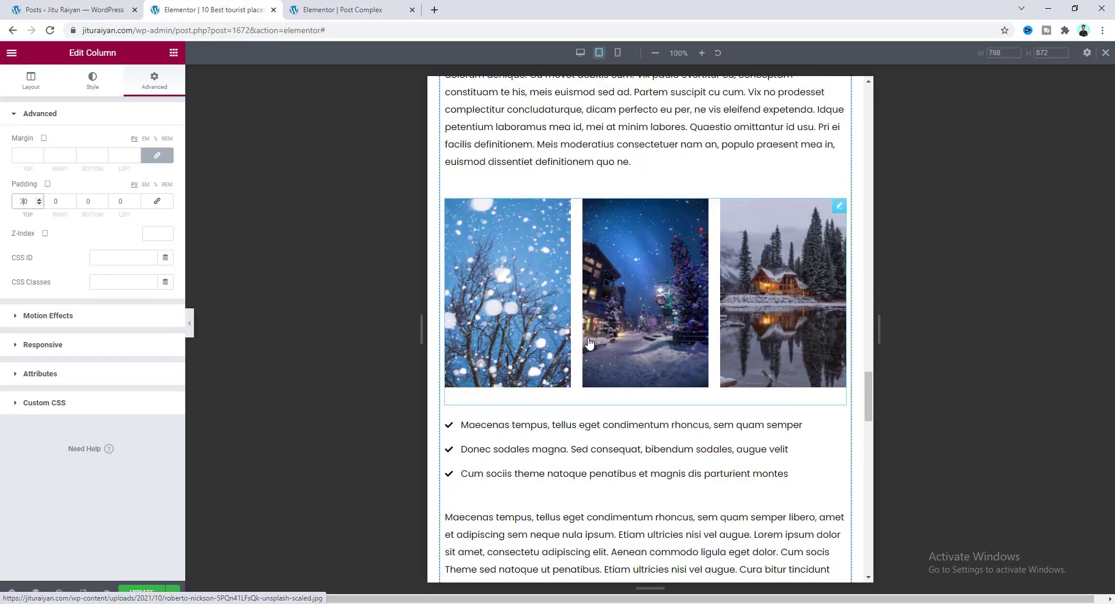
{"action": "scroll", "coordinate": [622, 392], "scroll_direction": "up", "scroll_amount": 2}
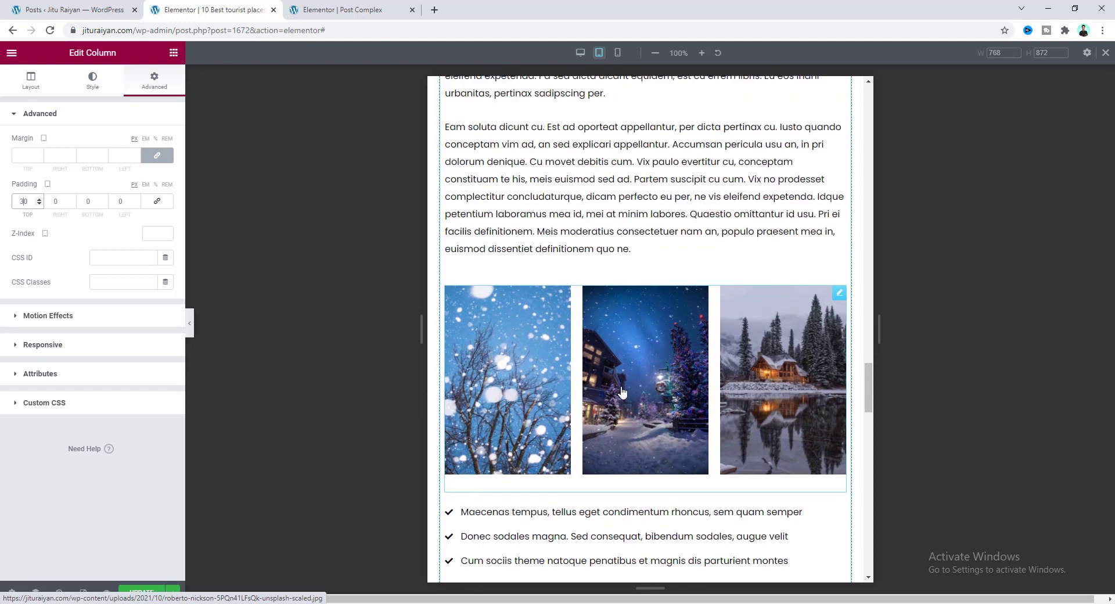
{"action": "scroll", "coordinate": [622, 392], "scroll_direction": "up", "scroll_amount": 6}
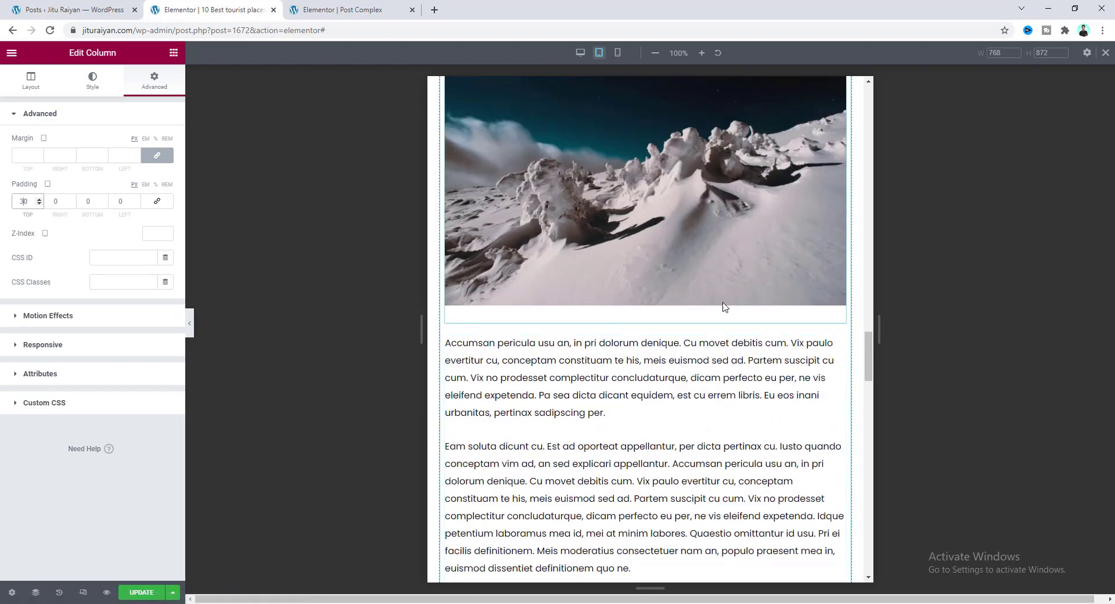
{"action": "scroll", "coordinate": [627, 269], "scroll_direction": "up", "scroll_amount": 8}
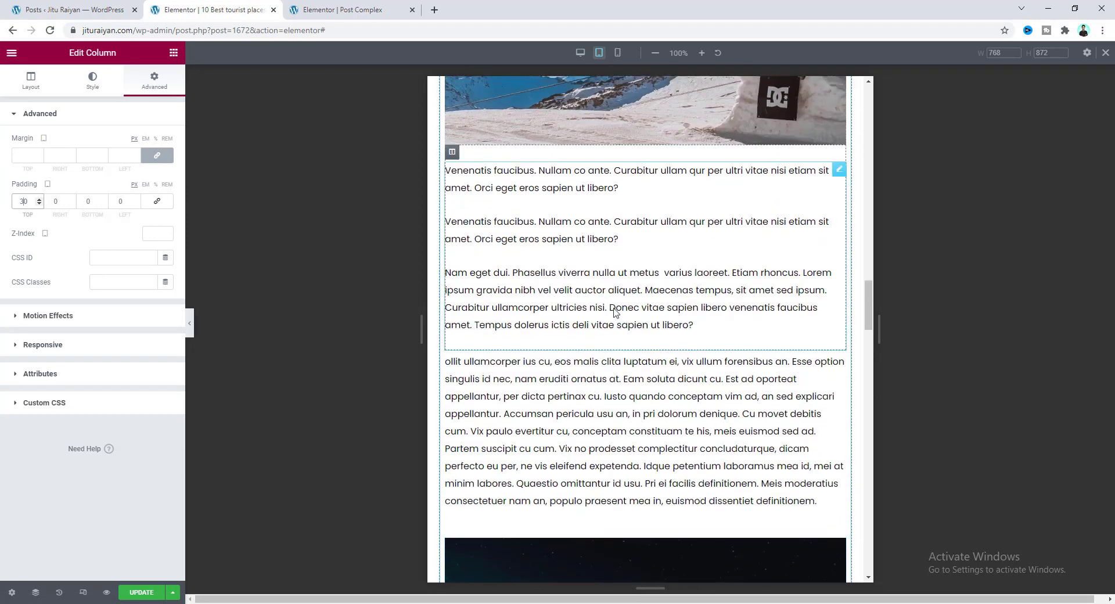
{"action": "scroll", "coordinate": [613, 314], "scroll_direction": "up", "scroll_amount": 10}
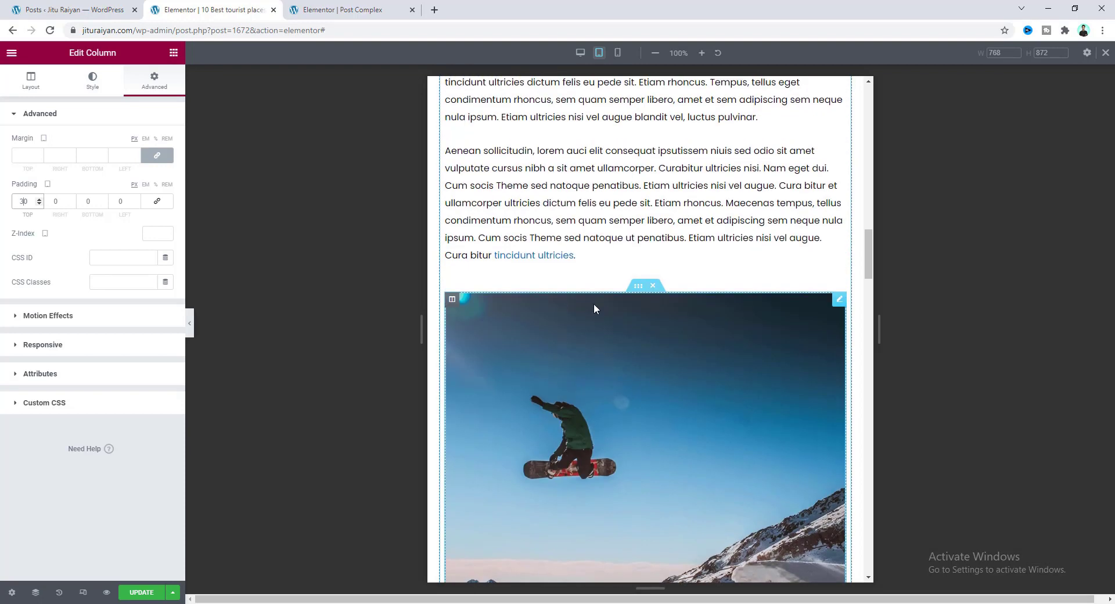
{"action": "scroll", "coordinate": [580, 324], "scroll_direction": "up", "scroll_amount": 6}
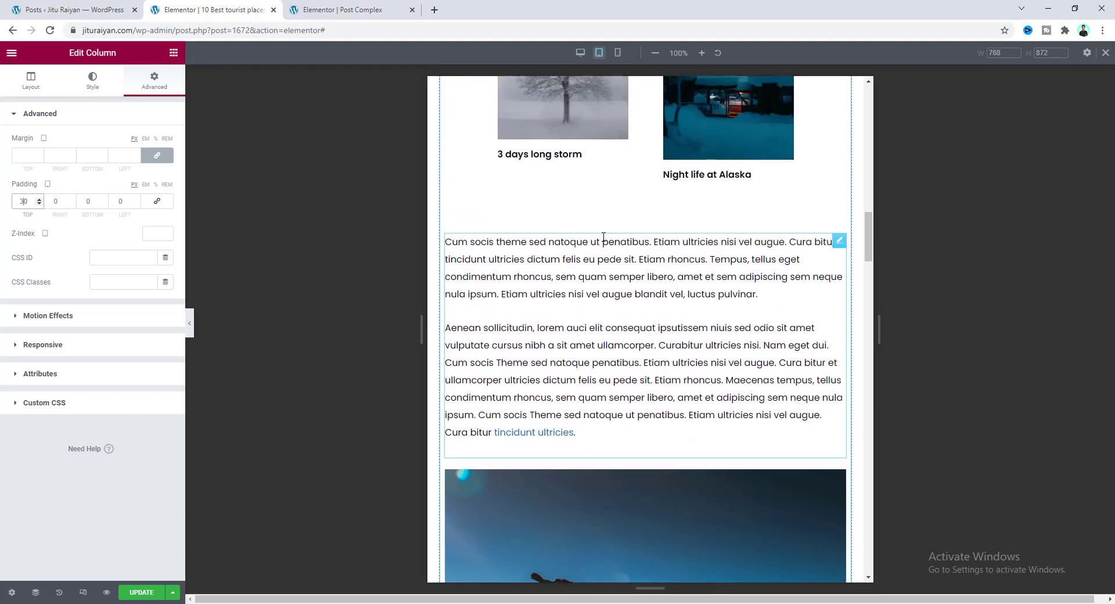
{"action": "scroll", "coordinate": [625, 208], "scroll_direction": "up", "scroll_amount": 10}
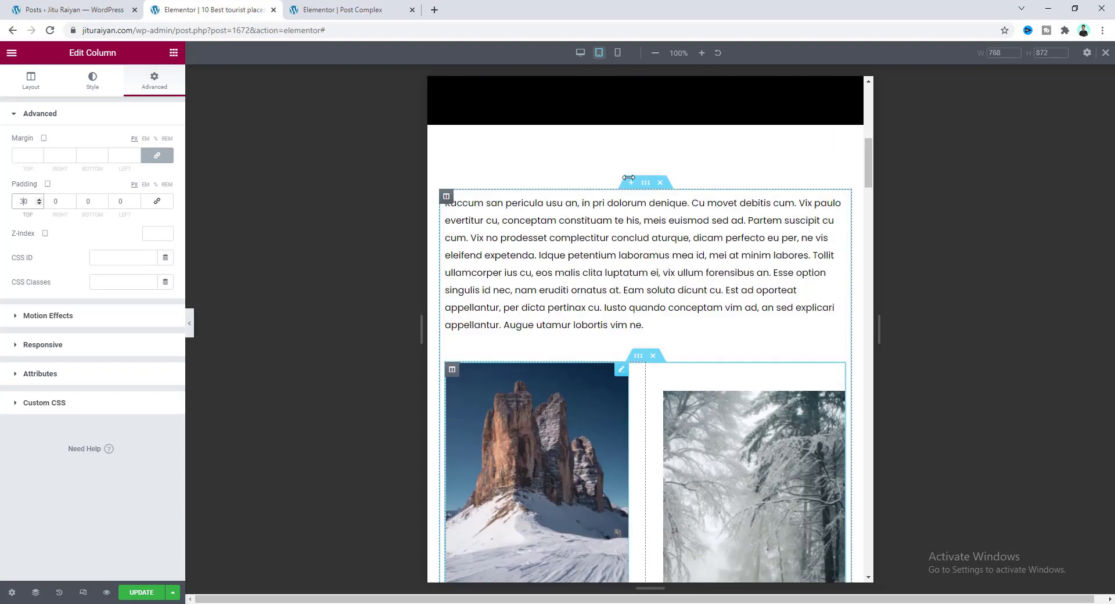
{"action": "scroll", "coordinate": [630, 214], "scroll_direction": "down", "scroll_amount": 2}
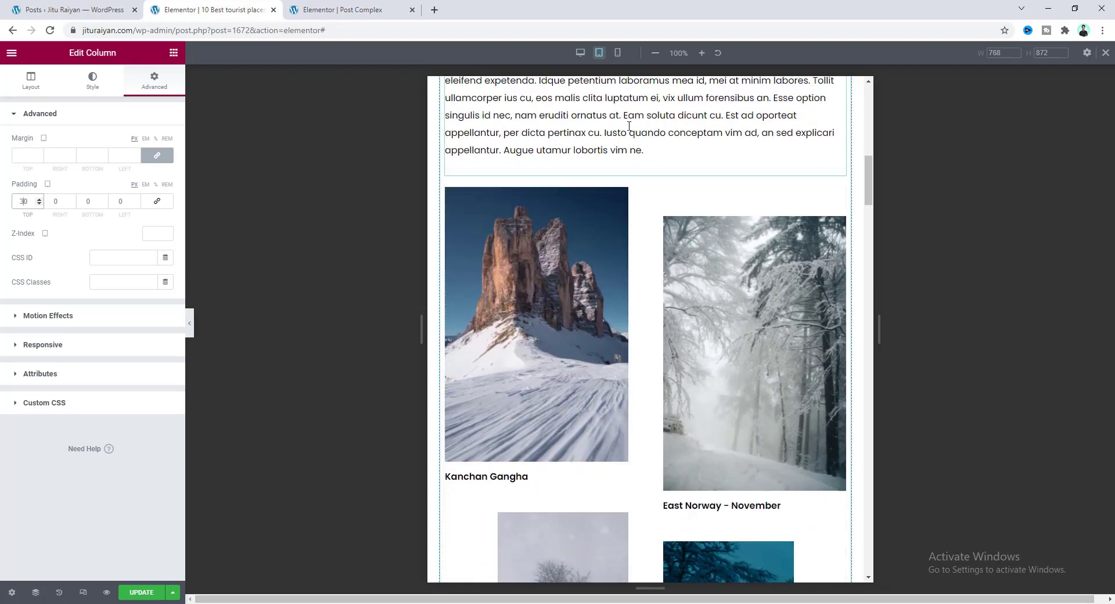
Switch the responsive preview to mobile and set the Kanchan Gangha image box's width to Full Width (100%)
{"action": "left_click", "coordinate": [617, 52]}
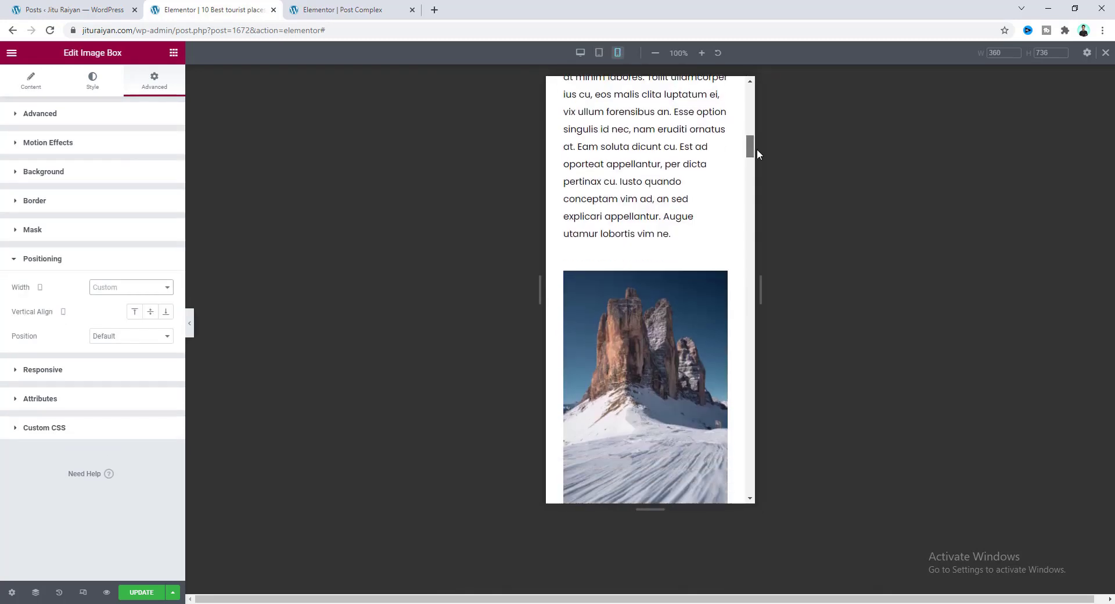
{"action": "mouse_move", "coordinate": [758, 149]}
{"action": "left_mouse_down"}
{"action": "mouse_move", "coordinate": [757, 170]}
{"action": "mouse_move", "coordinate": [757, 152]}
{"action": "left_mouse_up"}
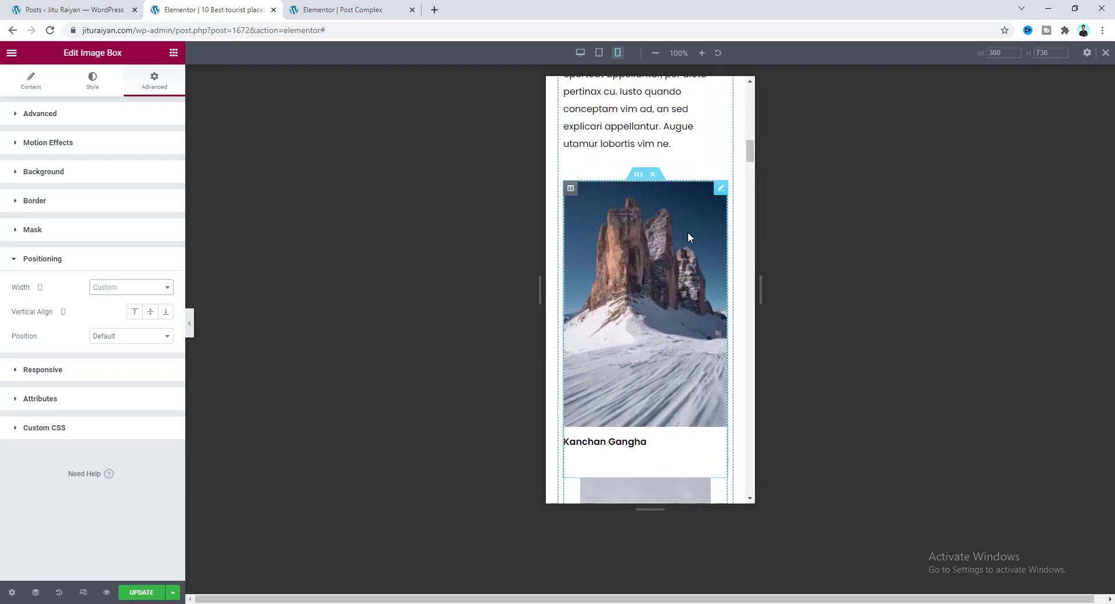
{"action": "left_click", "coordinate": [598, 209]}
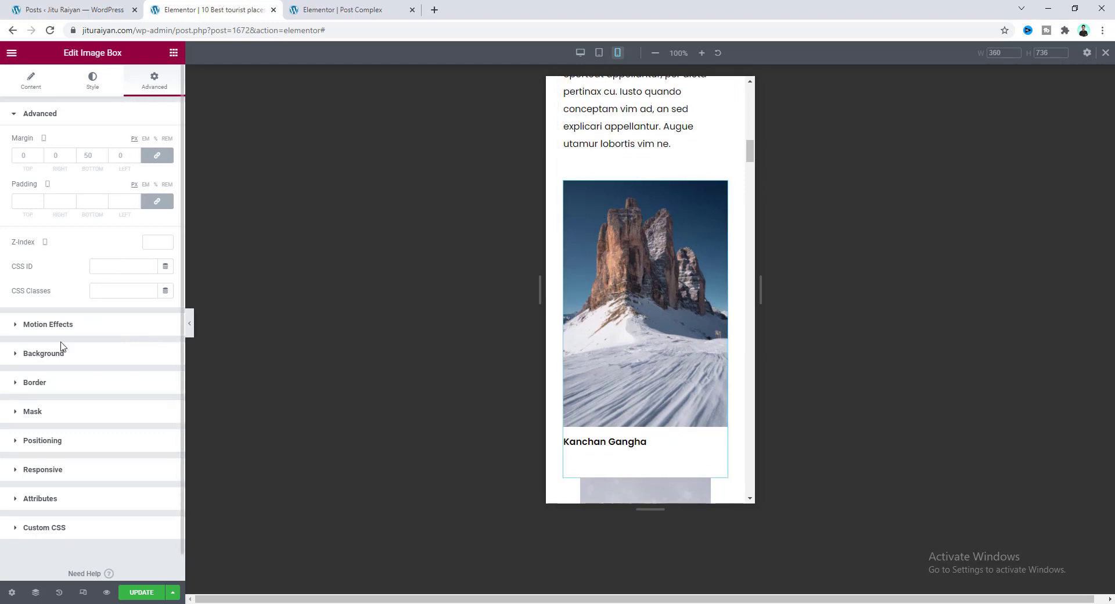
{"action": "left_click", "coordinate": [79, 441]}
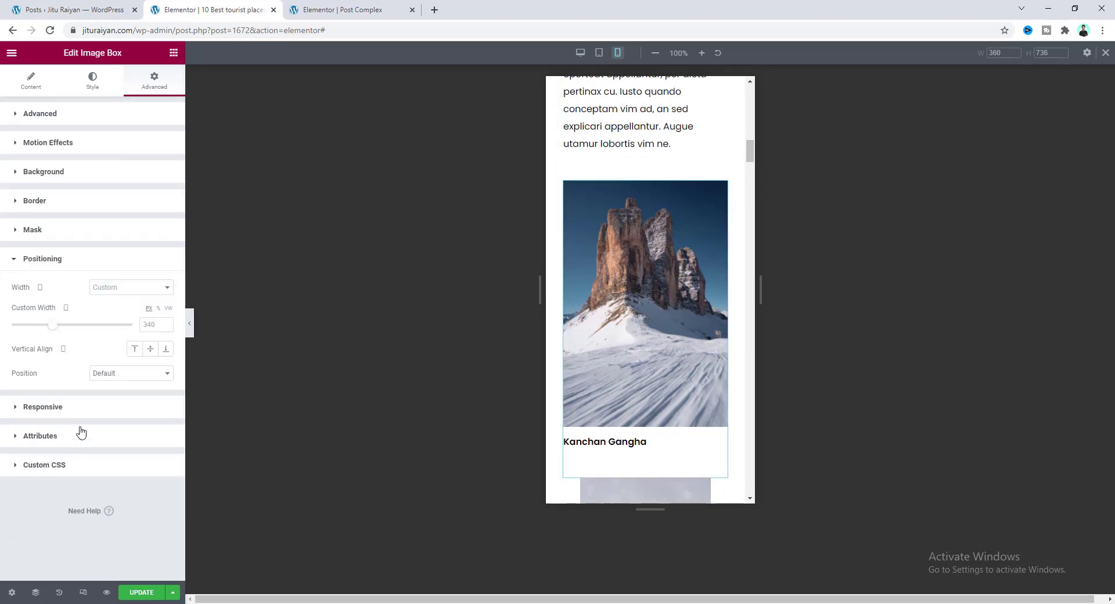
{"action": "left_click", "coordinate": [113, 295]}
{"action": "left_click", "coordinate": [114, 314]}
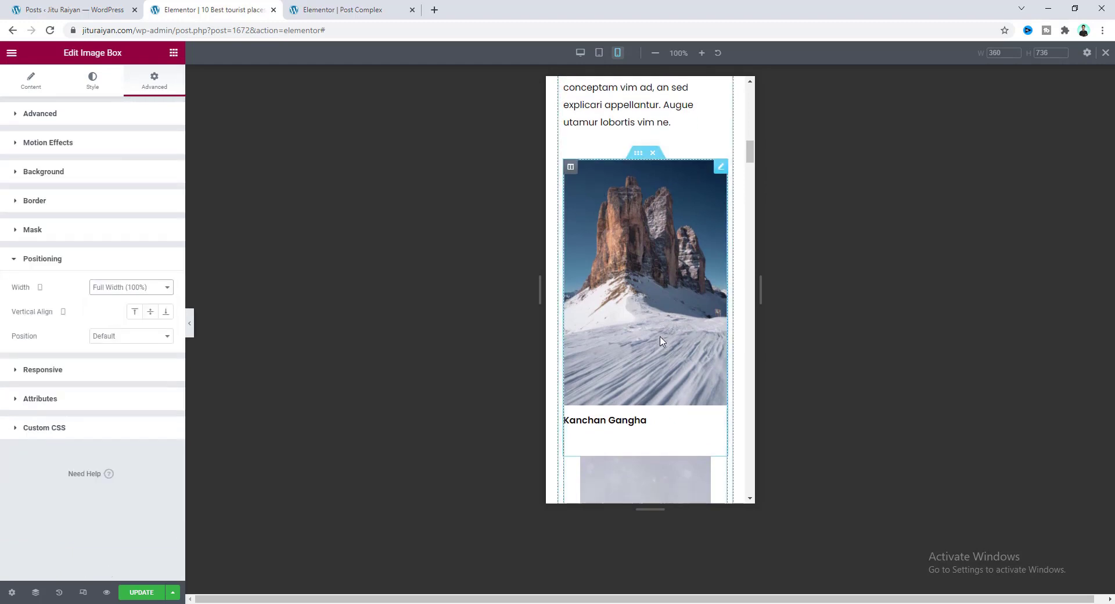
Set the mobile width of the "3 days long storm" image box to Full Width (100%)
{"action": "scroll", "coordinate": [661, 340], "scroll_direction": "down", "scroll_amount": 4}
{"action": "left_click", "coordinate": [635, 299]}
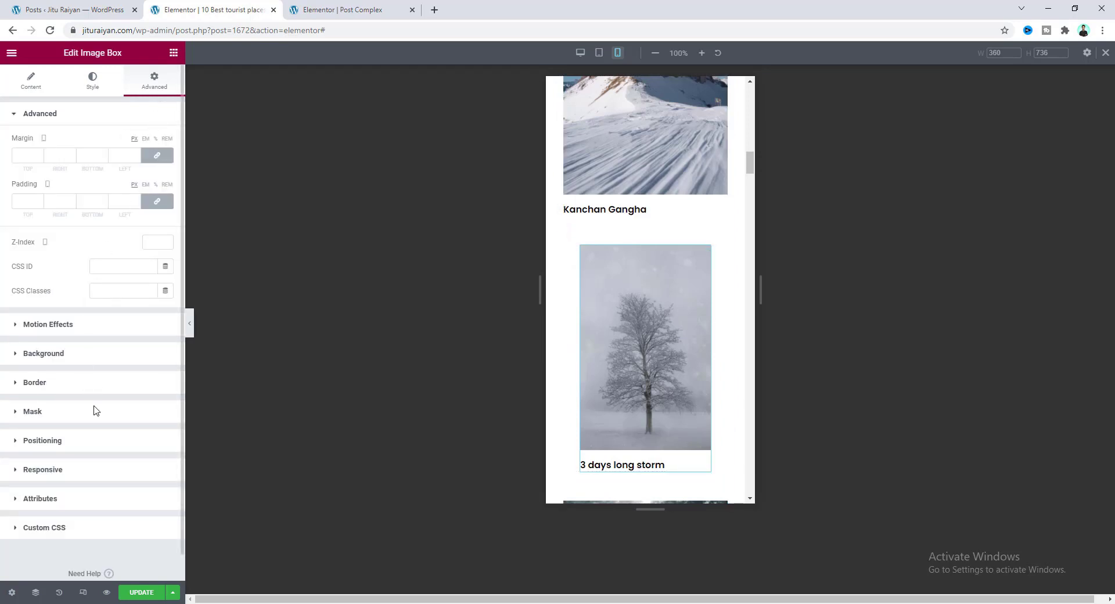
{"action": "left_click", "coordinate": [79, 440]}
{"action": "left_click", "coordinate": [114, 287]}
{"action": "left_click", "coordinate": [114, 313]}
Set the mobile width of the "East Norway - November" image box to Full Width (100%)
{"action": "scroll", "coordinate": [640, 334], "scroll_direction": "down", "scroll_amount": 5}
{"action": "left_click", "coordinate": [640, 335]}
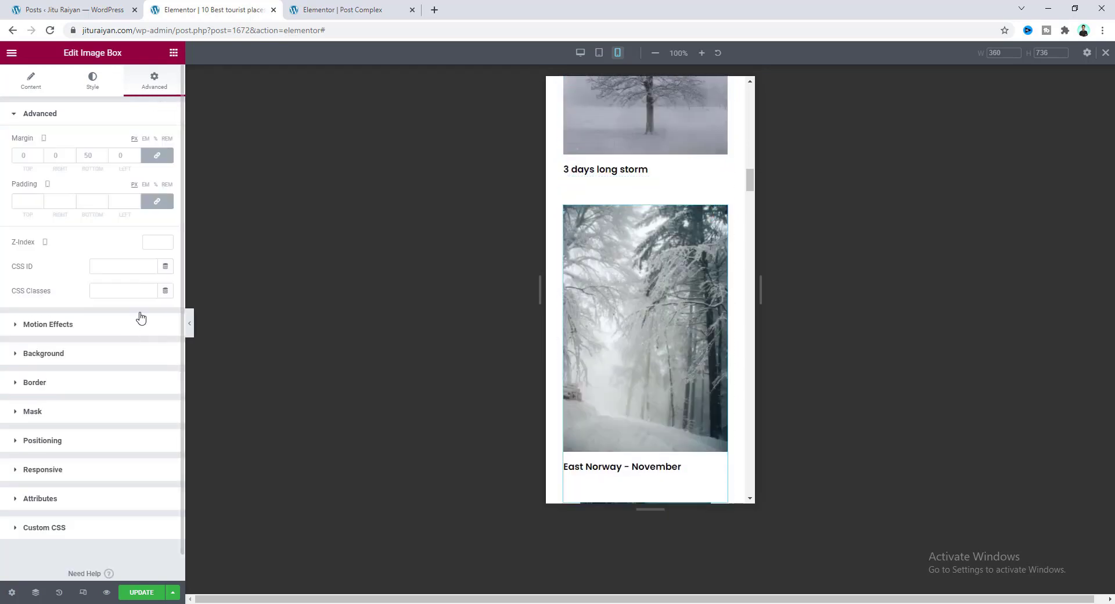
{"action": "left_click", "coordinate": [143, 437]}
{"action": "left_click", "coordinate": [125, 288]}
{"action": "left_click", "coordinate": [125, 312]}
Set the mobile width of the "Night life at Alaska" image box to Full Width (100%)
{"action": "scroll", "coordinate": [633, 335], "scroll_direction": "down", "scroll_amount": 5}
{"action": "left_click", "coordinate": [633, 334]}
{"action": "left_click", "coordinate": [124, 440]}
{"action": "left_click", "coordinate": [125, 289]}
{"action": "left_click", "coordinate": [124, 311]}
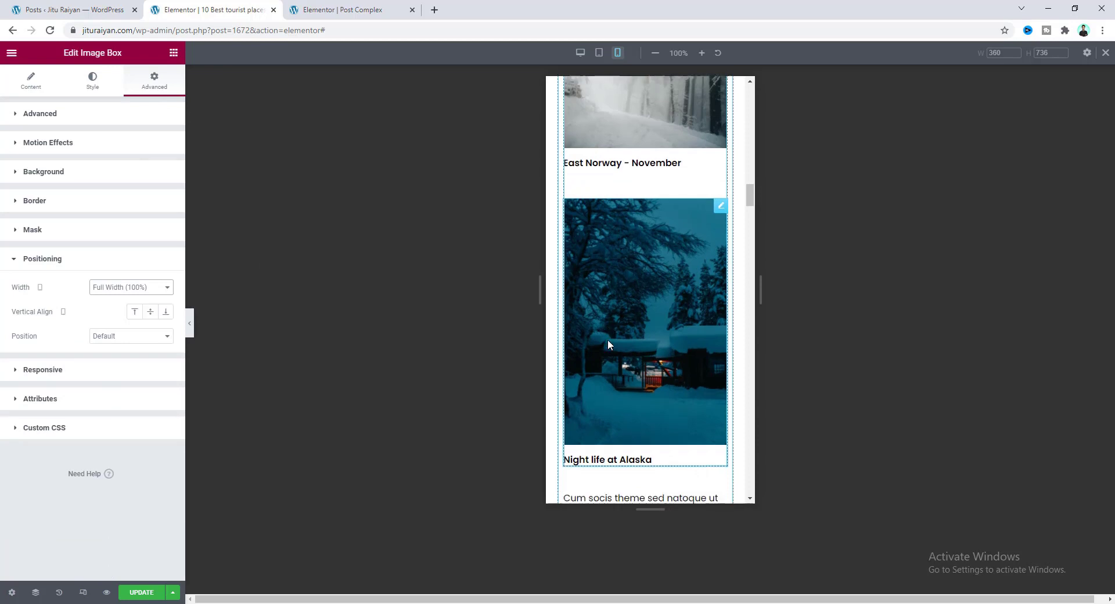
Check the rest of the mobile layout below the Night life at Alaska image, including the snowboarder section and the following paragraphs
{"action": "scroll", "coordinate": [607, 340], "scroll_direction": "down", "scroll_amount": 5}
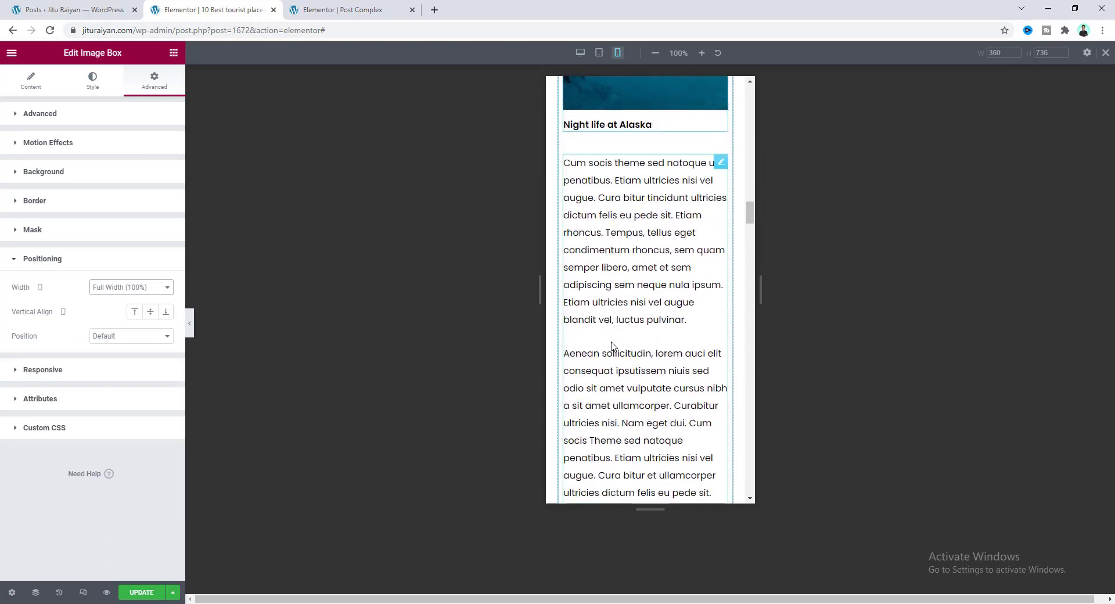
{"action": "scroll", "coordinate": [649, 283], "scroll_direction": "down", "scroll_amount": 5}
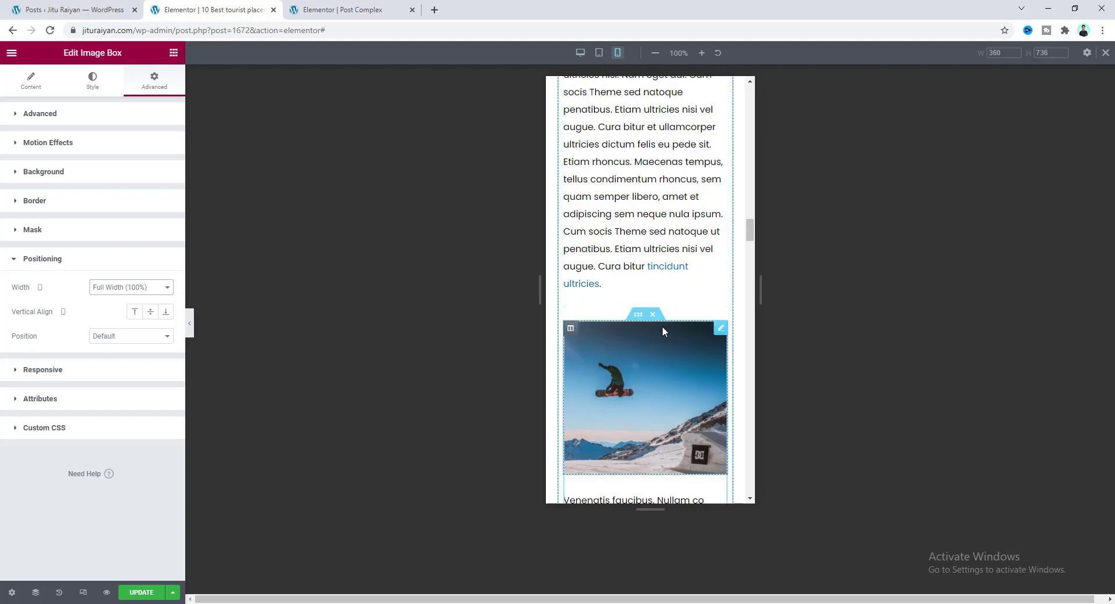
{"action": "scroll", "coordinate": [662, 326], "scroll_direction": "down", "scroll_amount": 3}
{"action": "scroll", "coordinate": [643, 366], "scroll_direction": "down", "scroll_amount": 4}
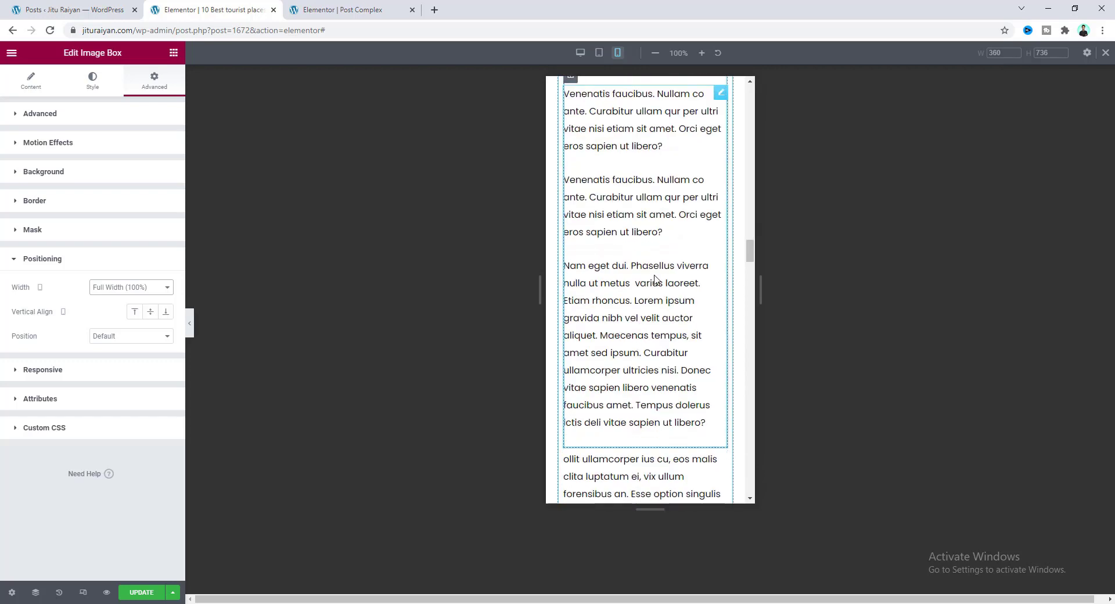
{"action": "scroll", "coordinate": [622, 339], "scroll_direction": "down", "scroll_amount": 2}
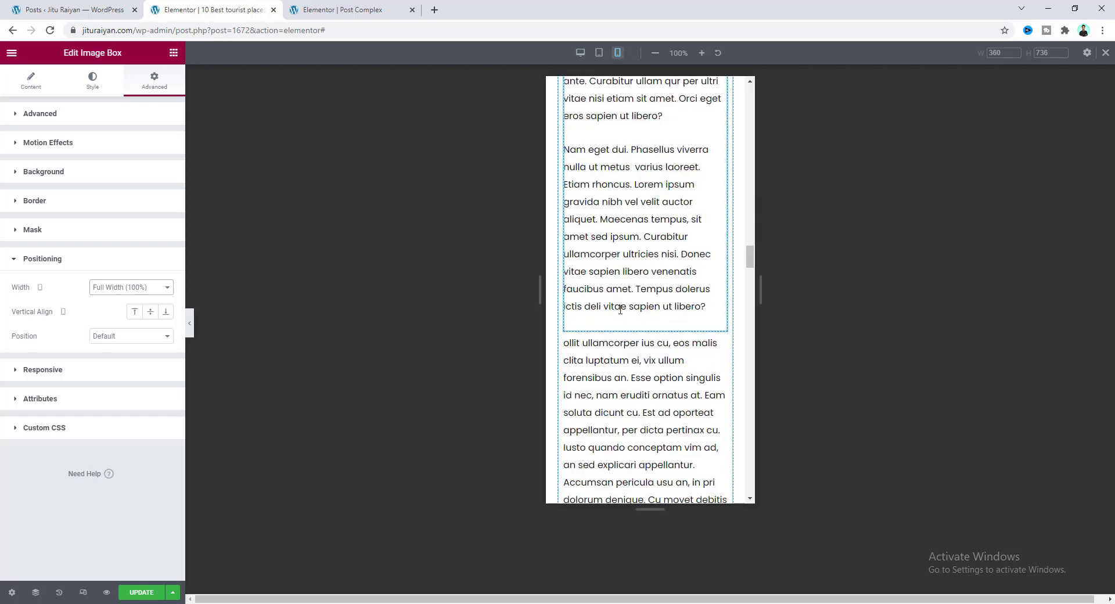
{"action": "scroll", "coordinate": [627, 342], "scroll_direction": "down", "scroll_amount": 12}
{"action": "scroll", "coordinate": [631, 349], "scroll_direction": "down", "scroll_amount": 15}
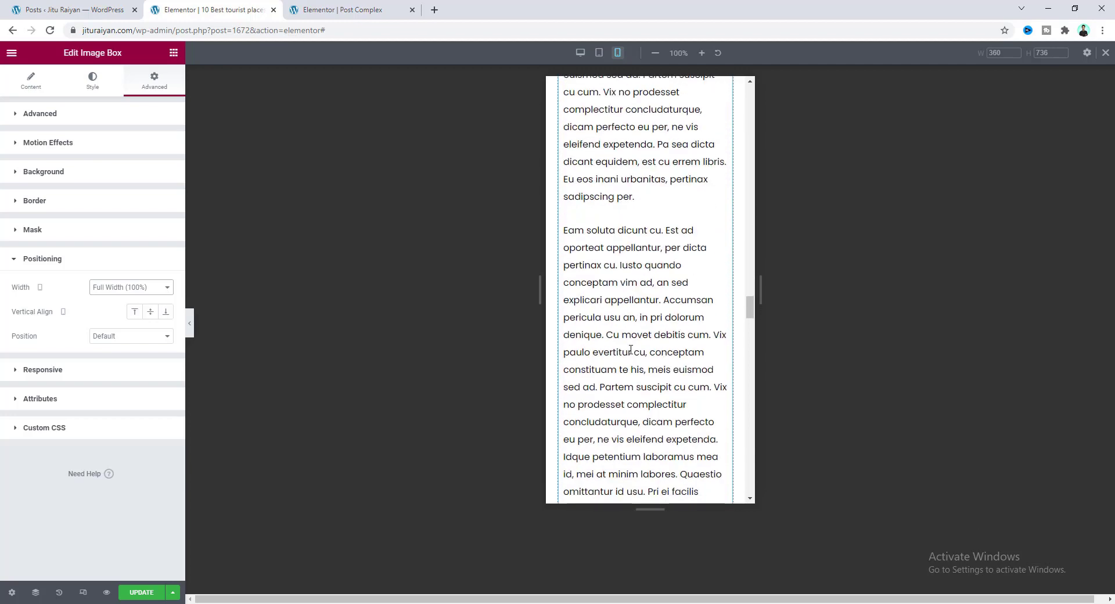
{"action": "scroll", "coordinate": [631, 349], "scroll_direction": "down", "scroll_amount": 10}
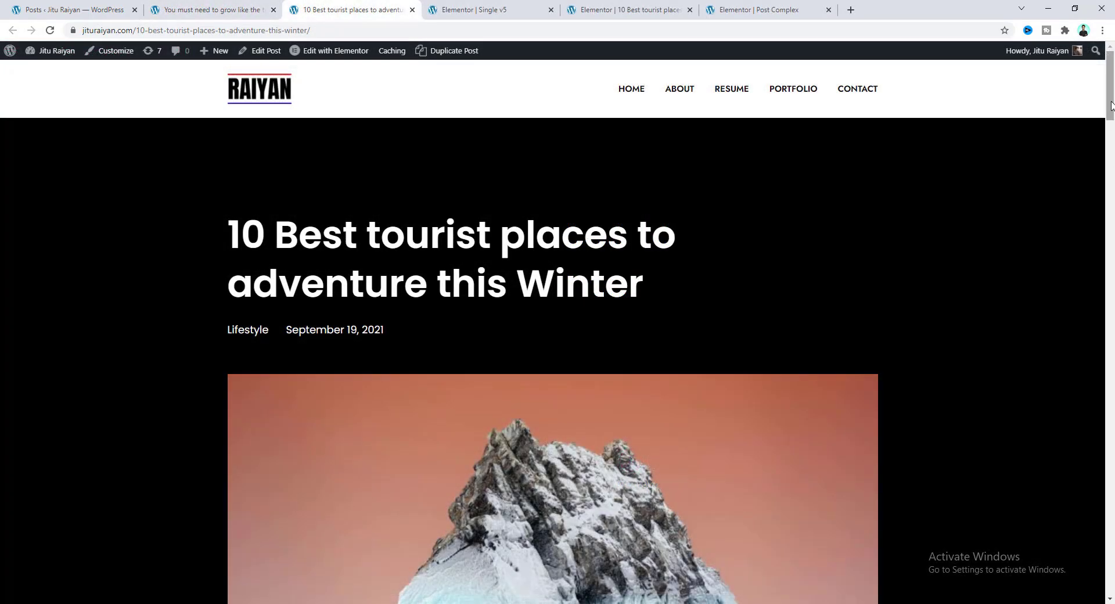
Review the published 10 Best tourist places post on the live site, from its title through its text and images
{"action": "left_click_drag", "start_coordinate": [1112, 87], "coordinate": [1112, 363]}
{"action": "left_click_drag", "start_coordinate": [1112, 327], "coordinate": [1113, 179]}
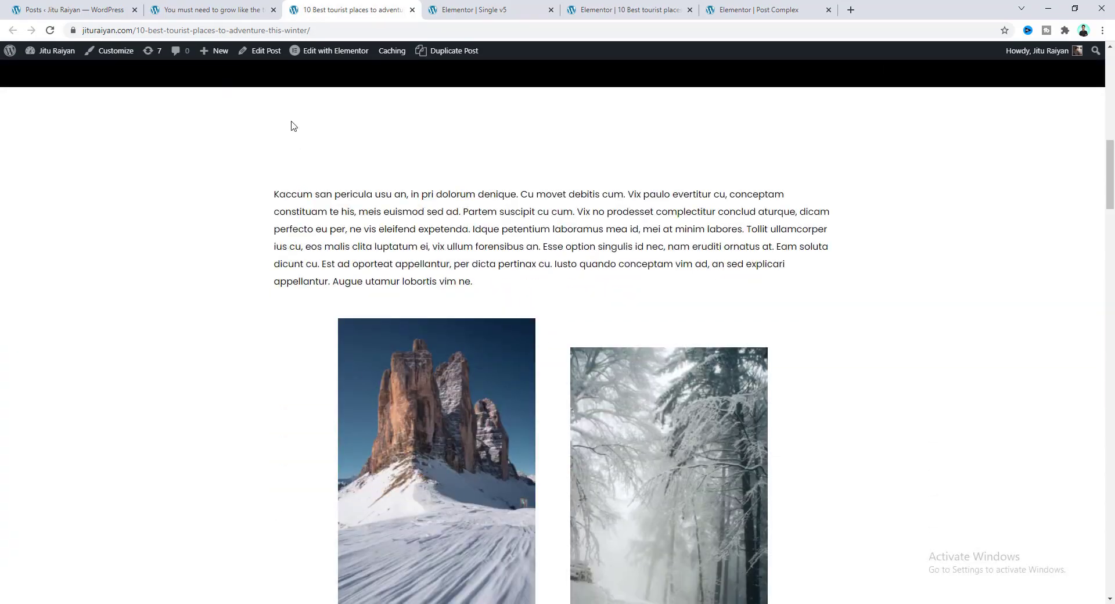
{"action": "mouse_move", "coordinate": [325, 59]}
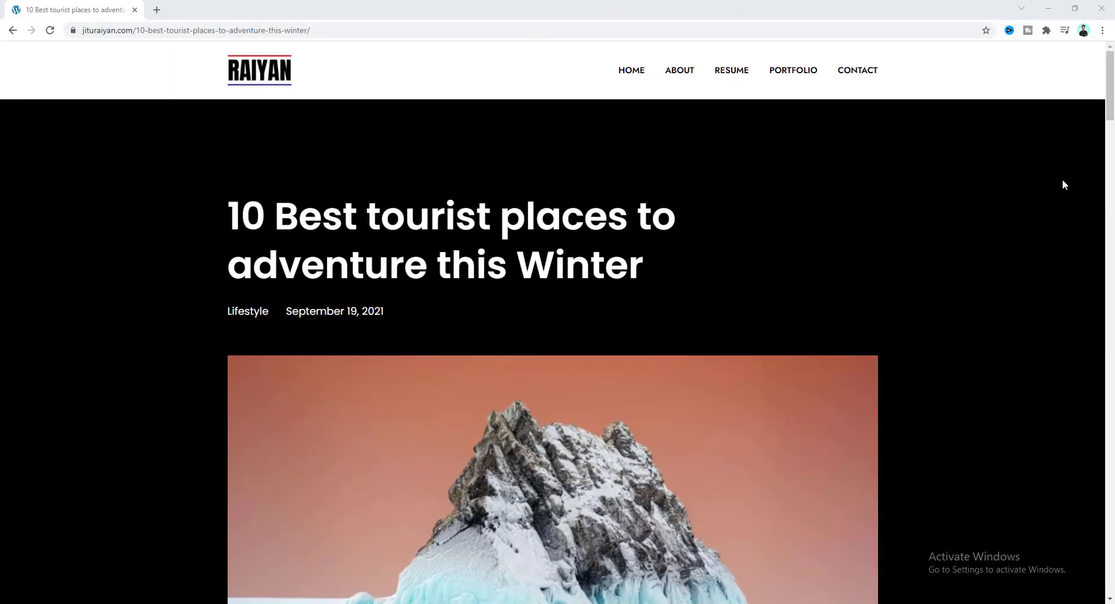
{"action": "scroll", "coordinate": [1062, 180], "scroll_direction": "down", "scroll_amount": 15}
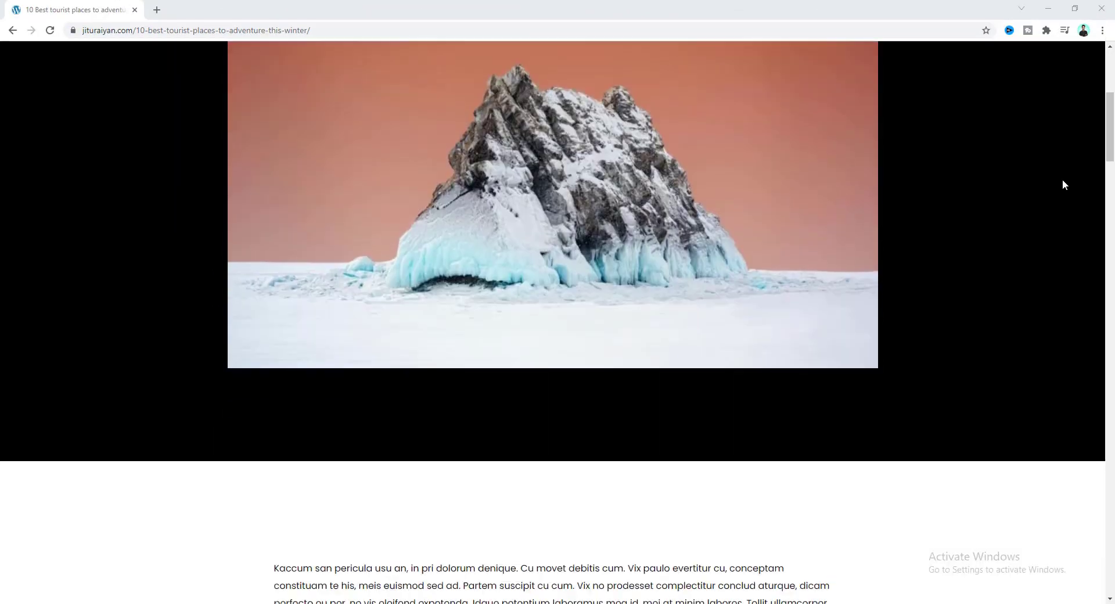
{"action": "scroll", "coordinate": [1065, 184], "scroll_direction": "down", "scroll_amount": 20}
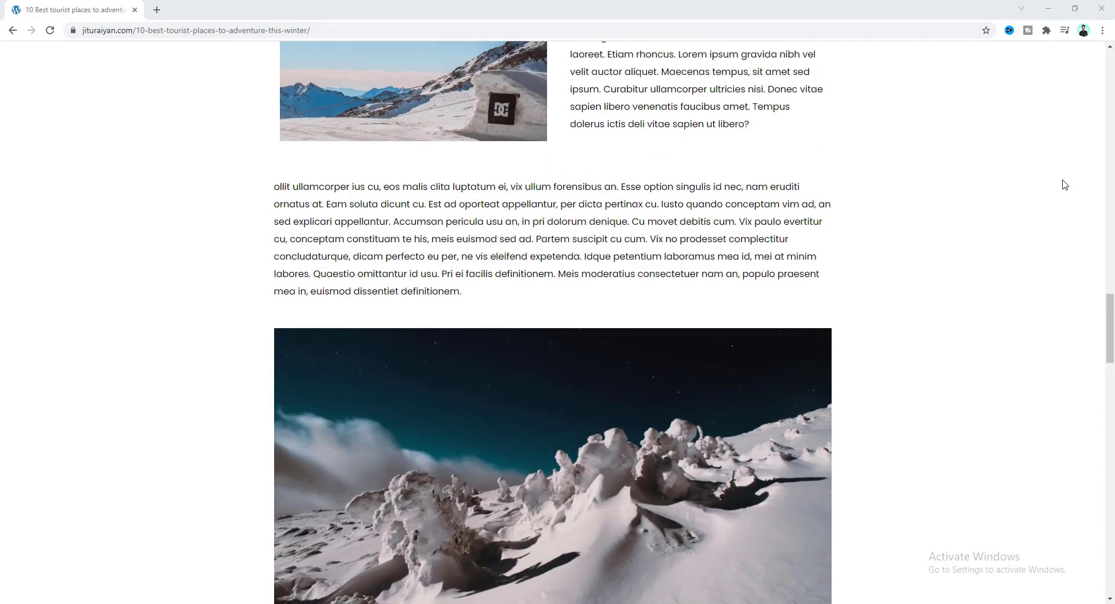
{"action": "scroll", "coordinate": [1064, 185], "scroll_direction": "down", "scroll_amount": 15}
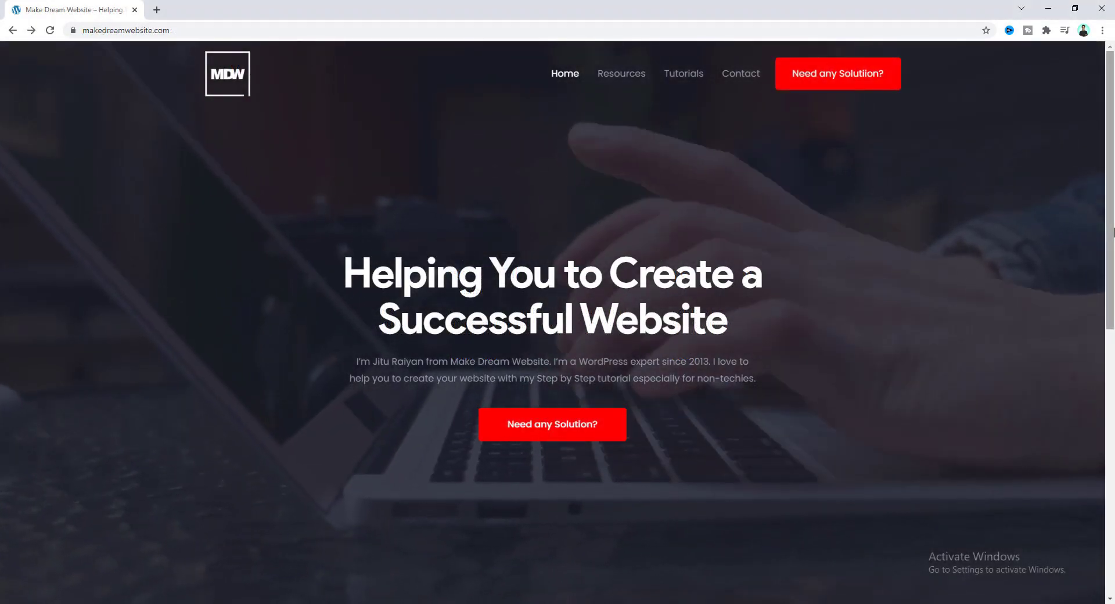
Open the quote request form on the Make Dream Website home page
{"action": "left_click", "coordinate": [848, 73]}
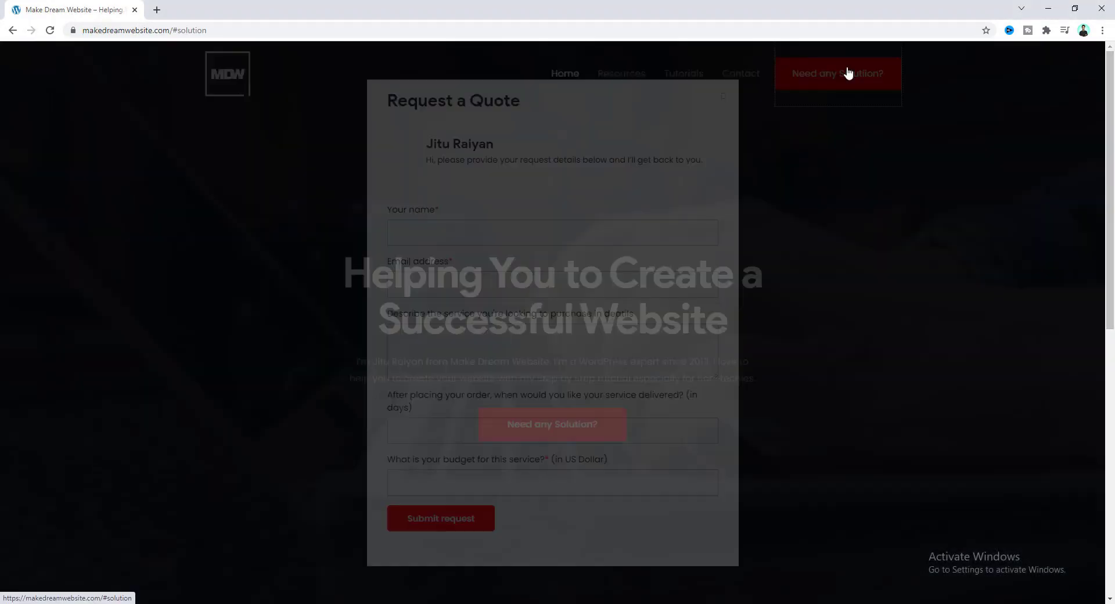